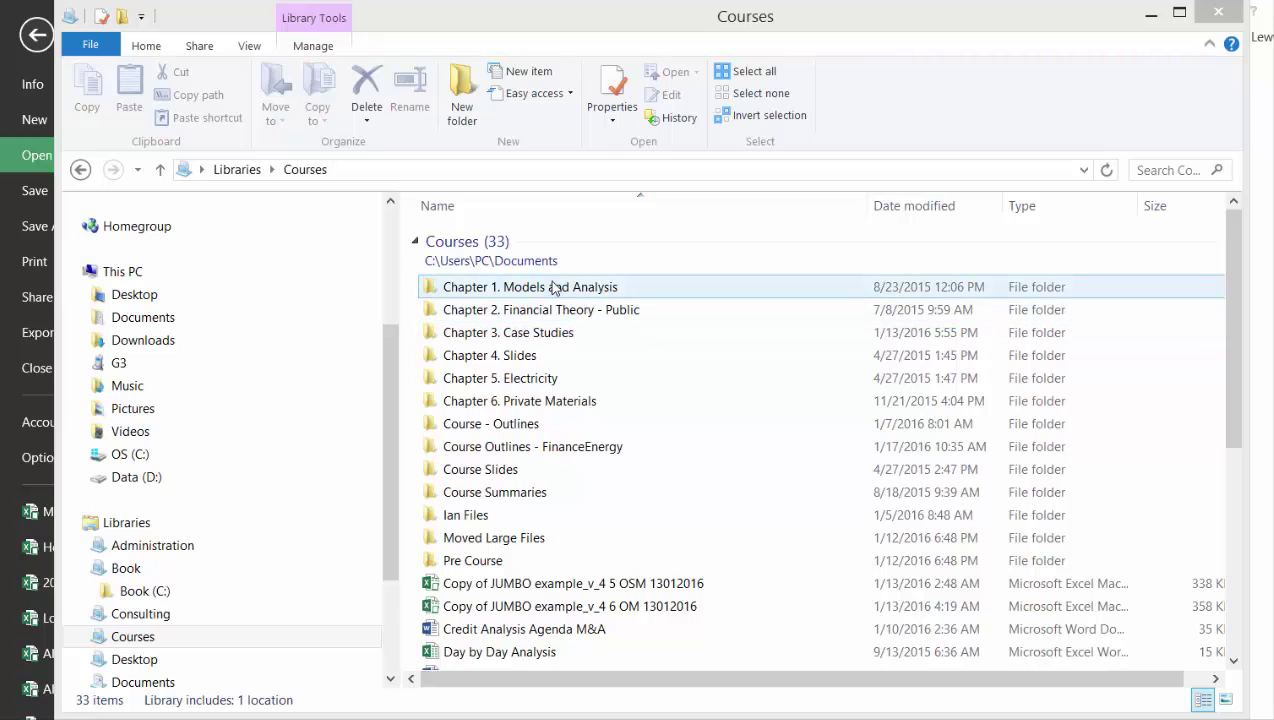
- Open the Featured Corporate Finance Models folder inside Chapter 1. Models and Analysis, under 1. Corporate Model Templates and Exercises
click(553, 288)
double_click(553, 288)
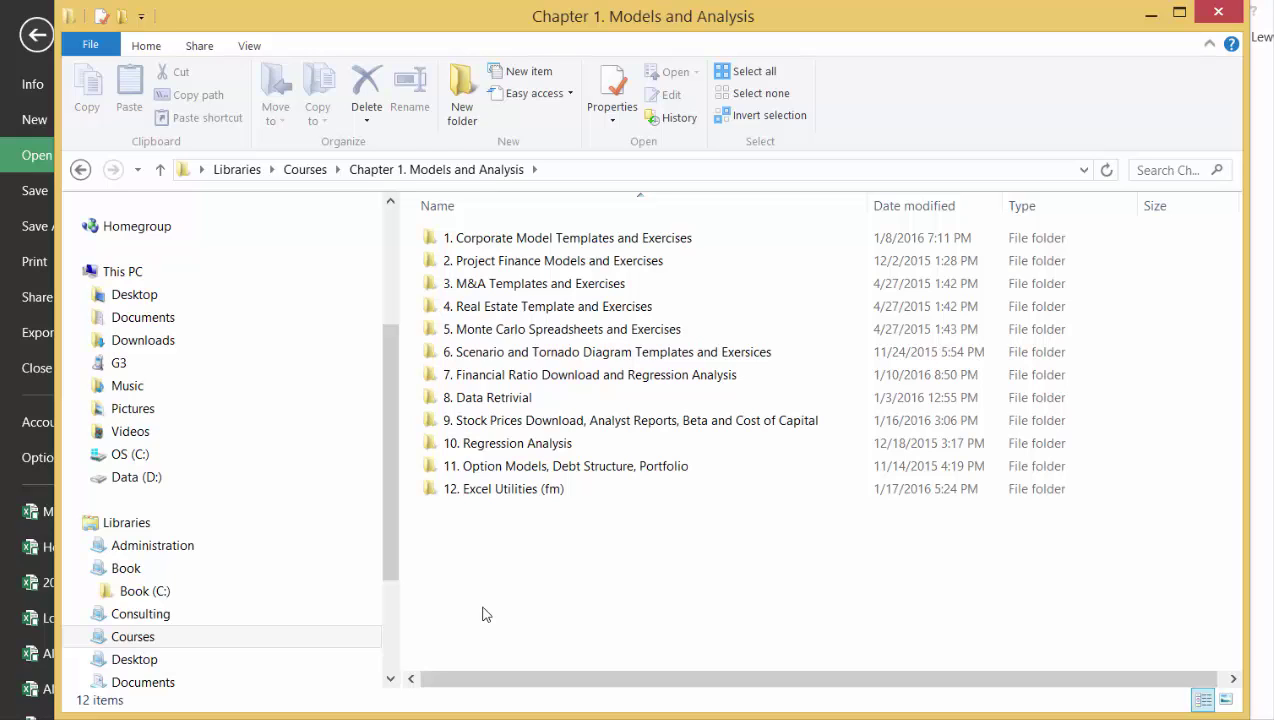
click(517, 239)
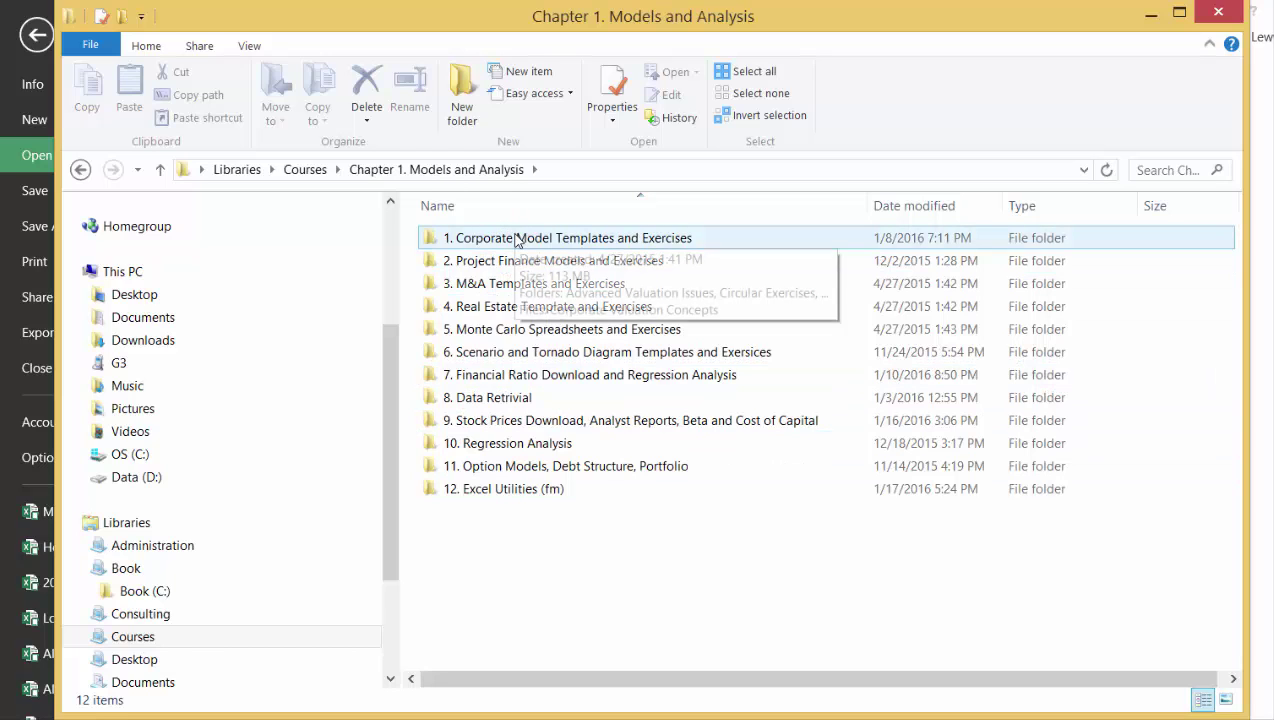
double_click(517, 239)
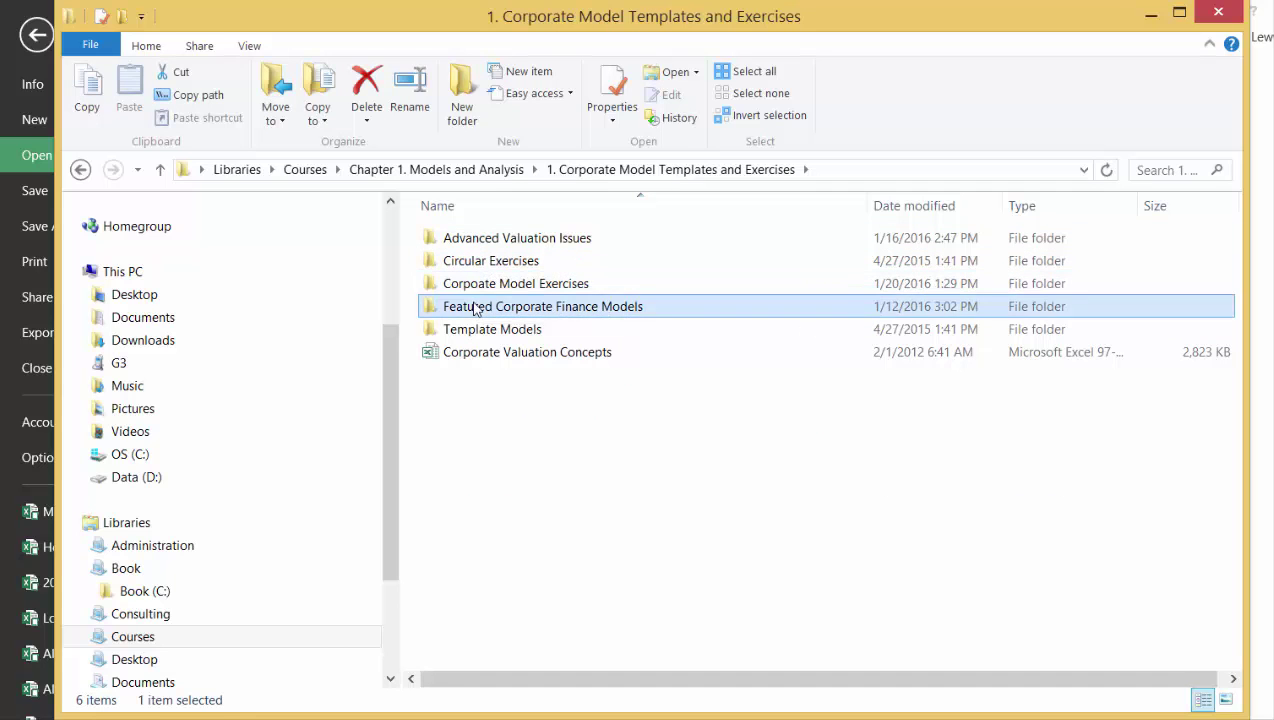
double_click(472, 307)
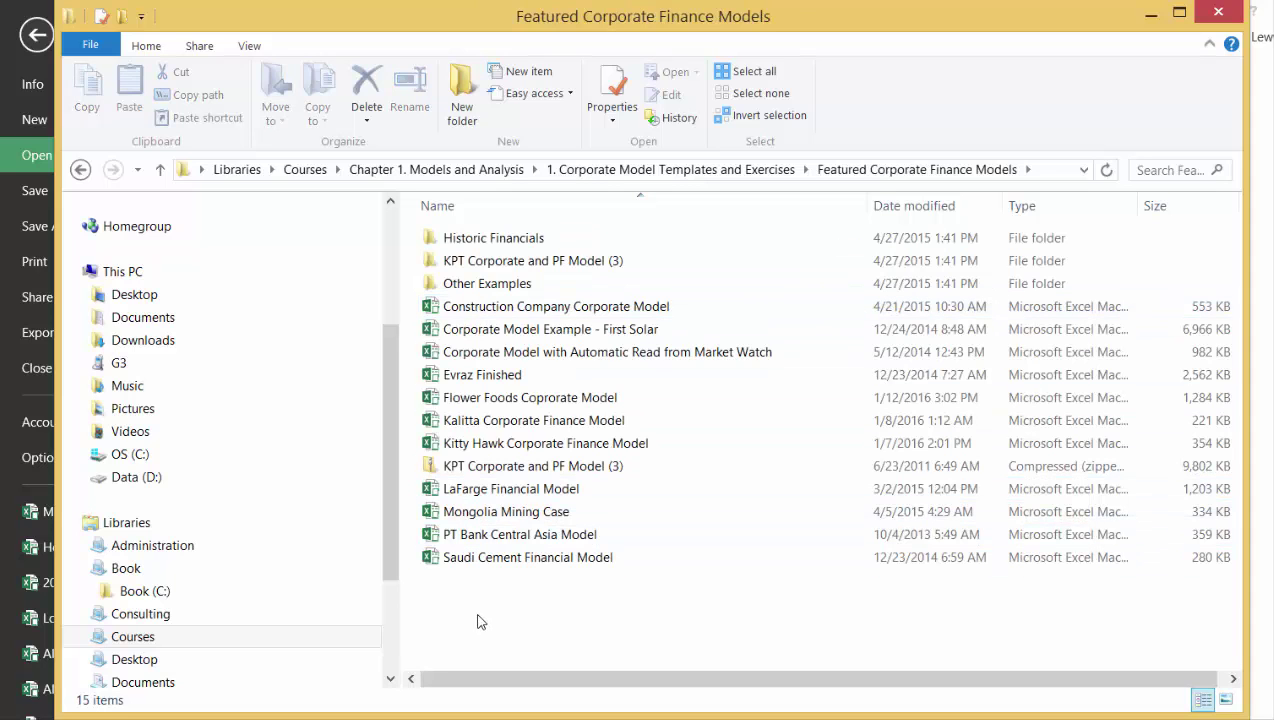
- Open the Kitty Hawk Corporate Finance Model workbook and bring its window to the front in Excel
click(484, 451)
double_click(484, 451)
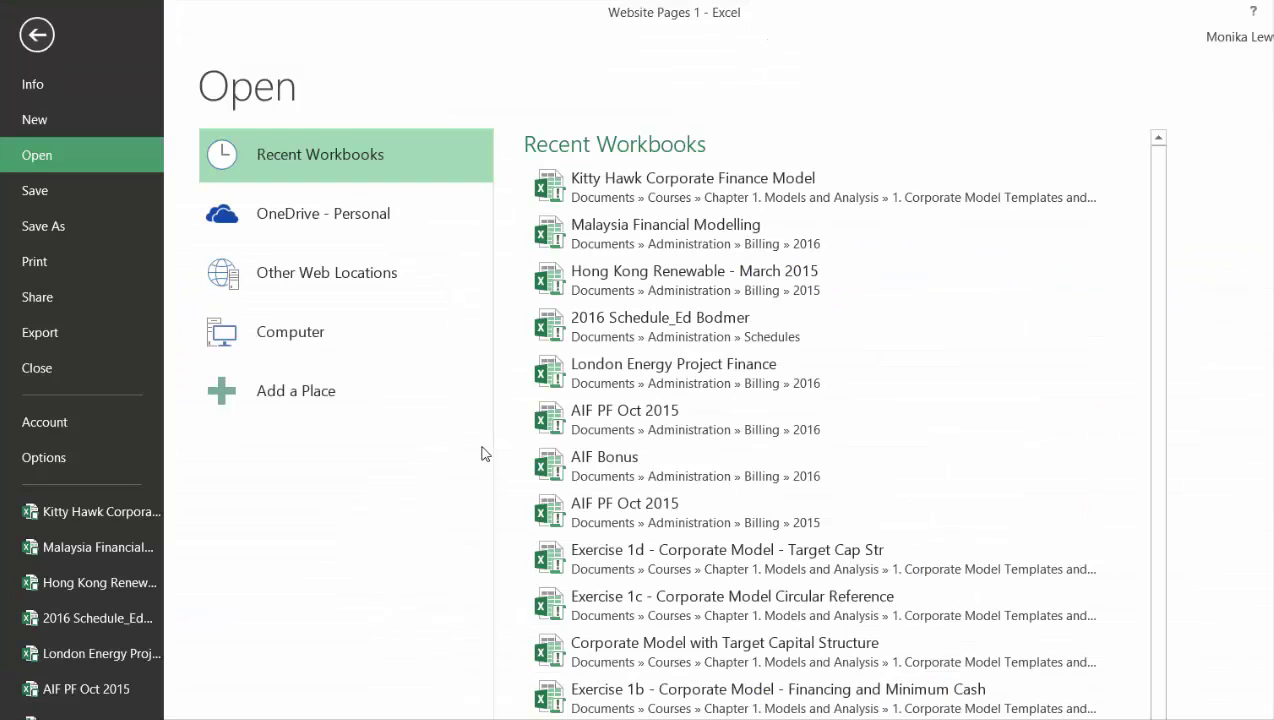
click(37, 37)
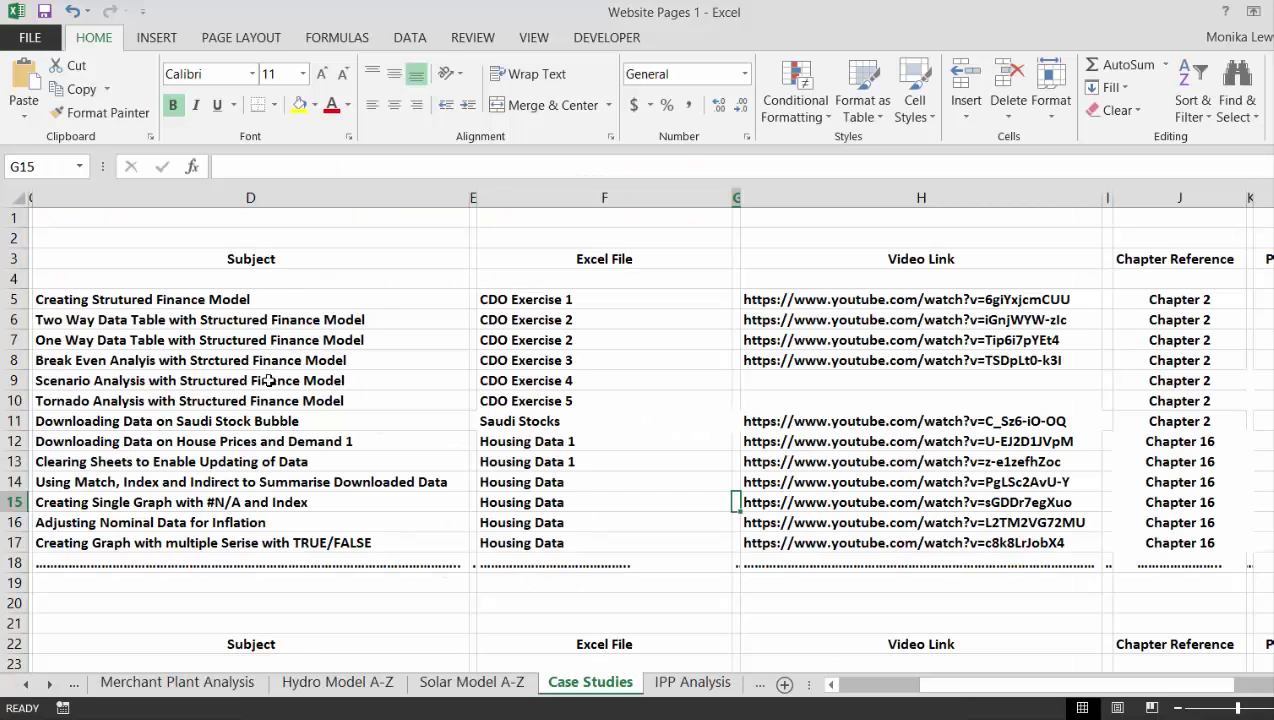
click(589, 718)
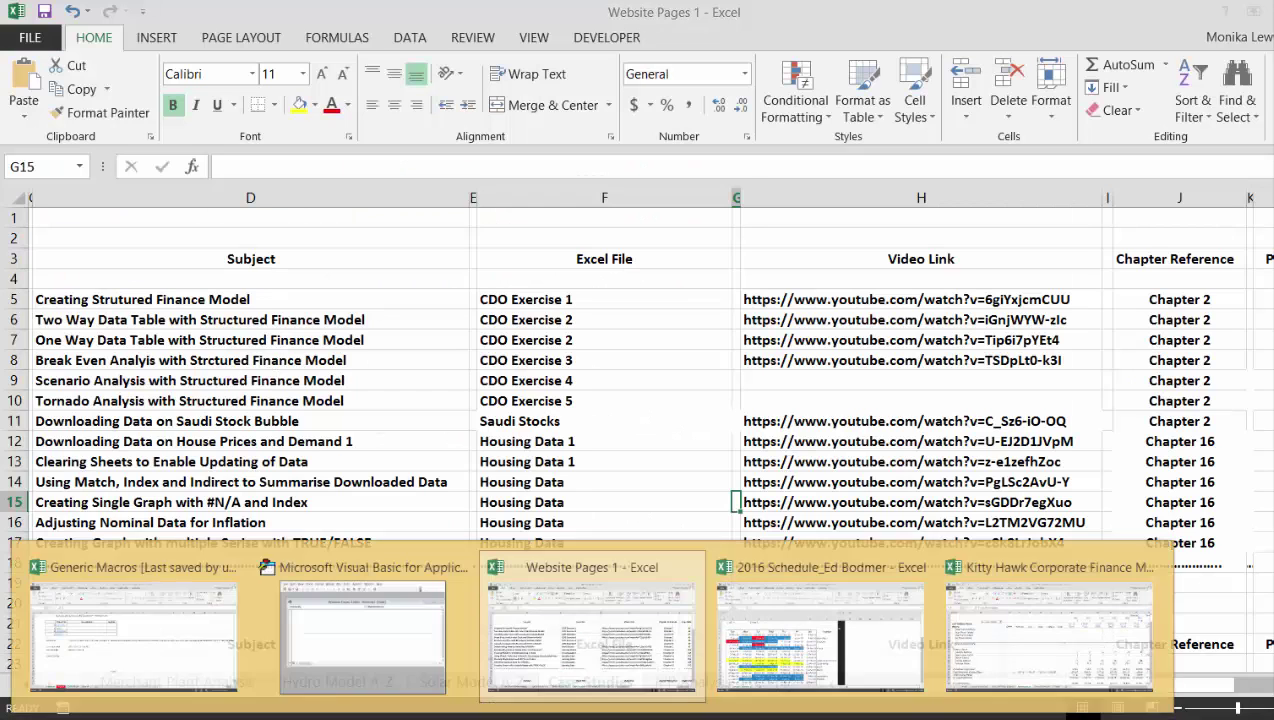
click(1064, 660)
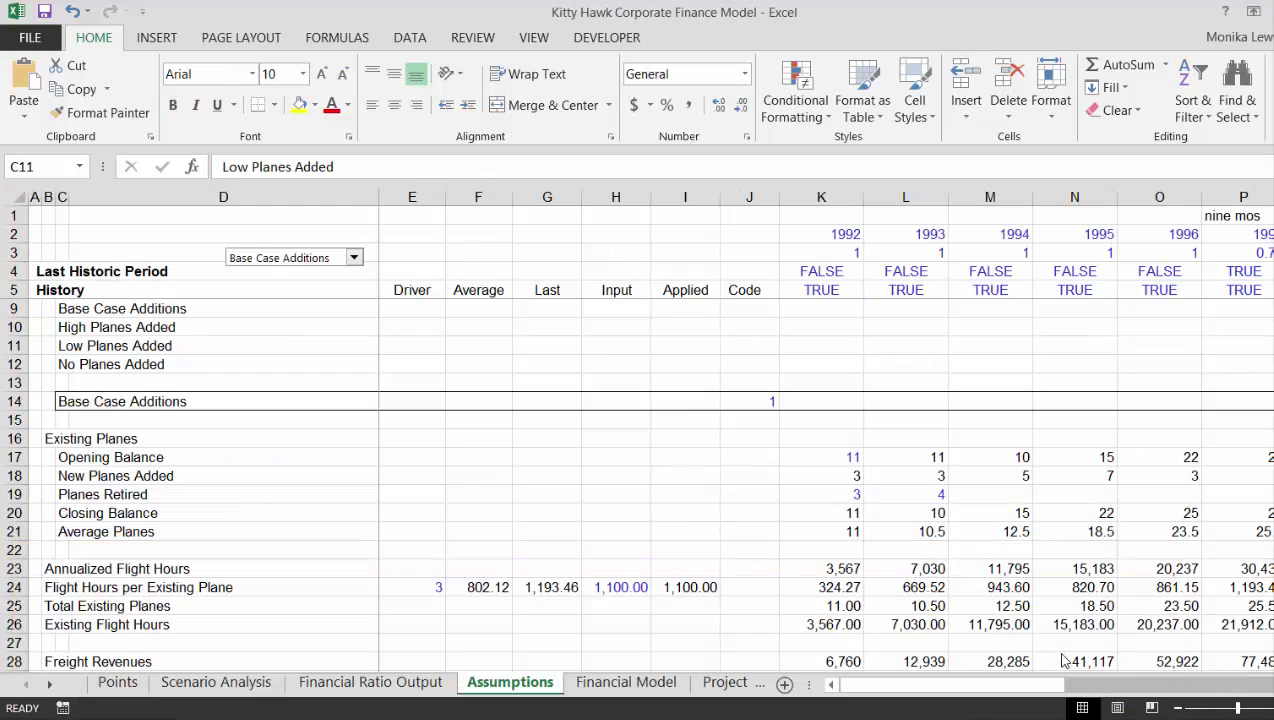
- Examine the Scenario Analysis sheet's scenario selectors and the driver values for the base, low, high and worst cases
click(648, 339)
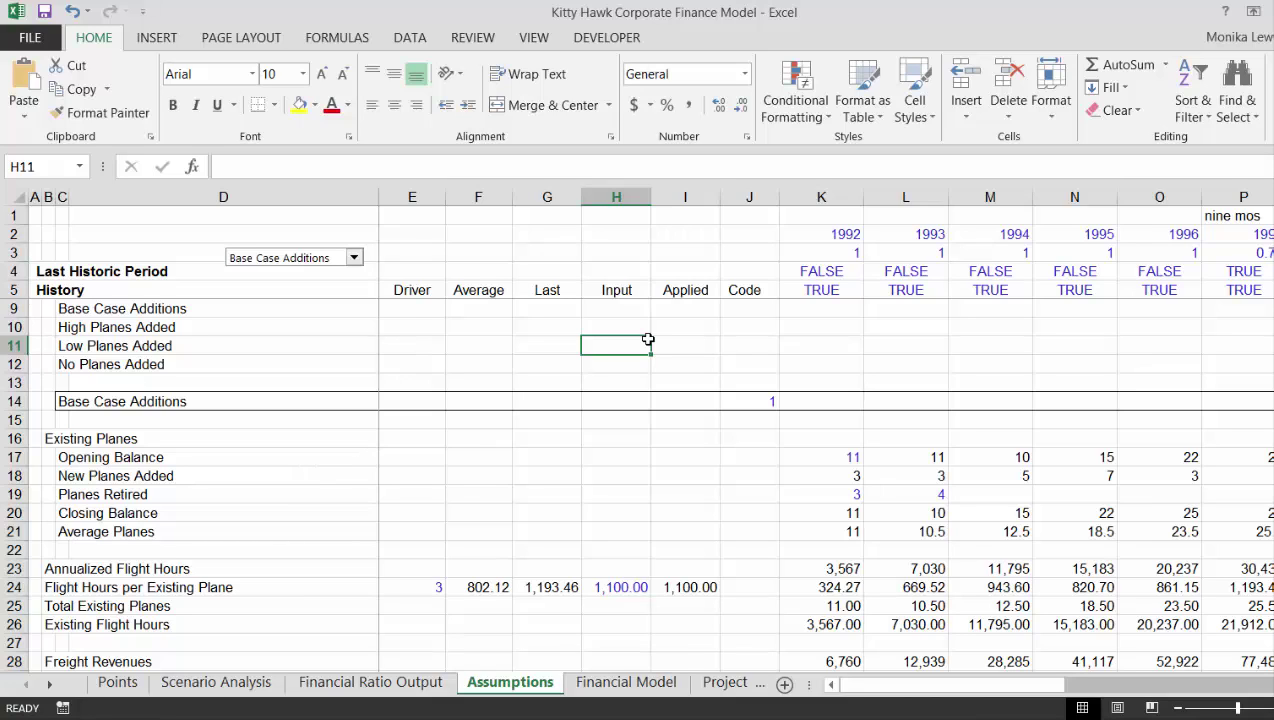
key(ctrl+Page_Up)
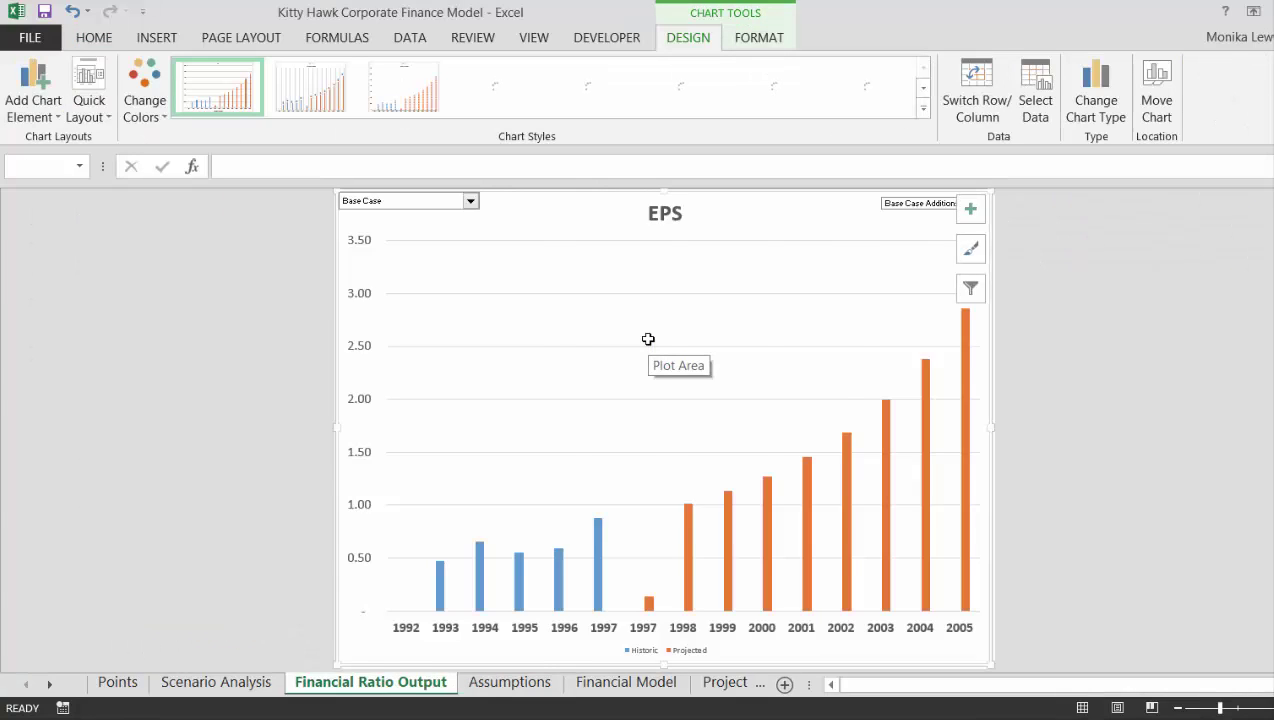
key(ctrl+Page_Up)
key(ctrl+Page_Up)
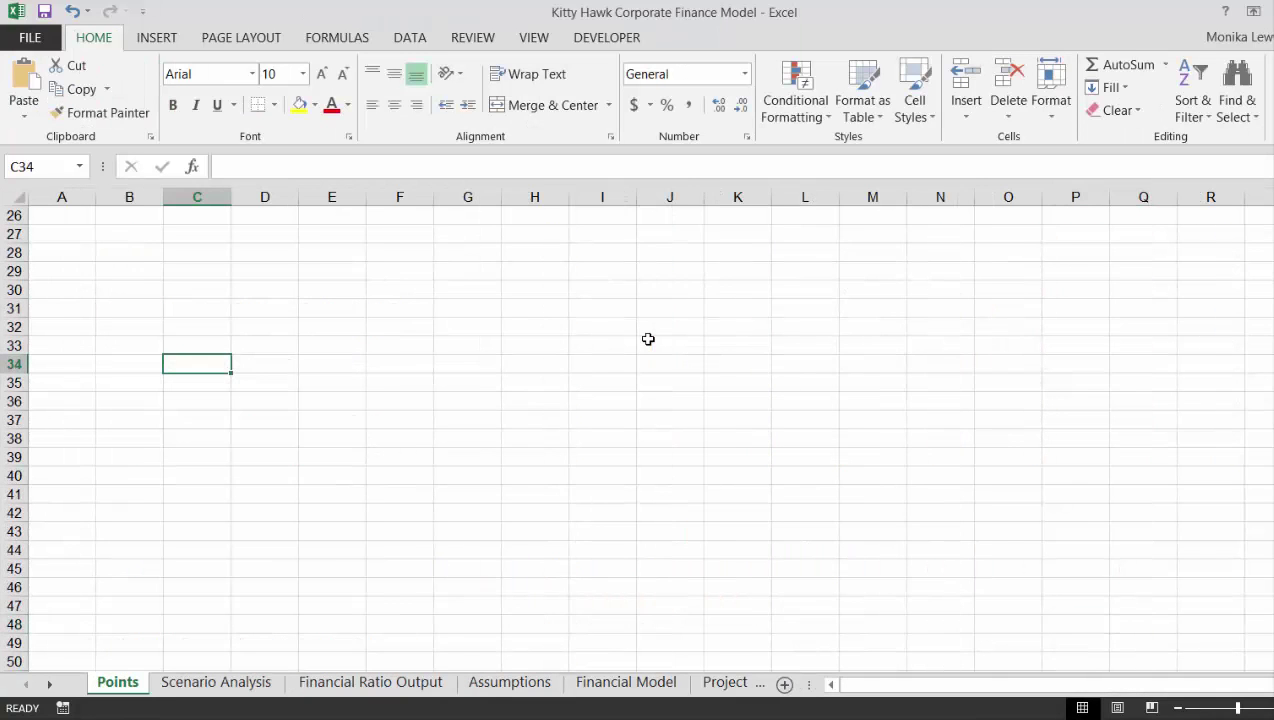
key(ctrl+Page_Down)
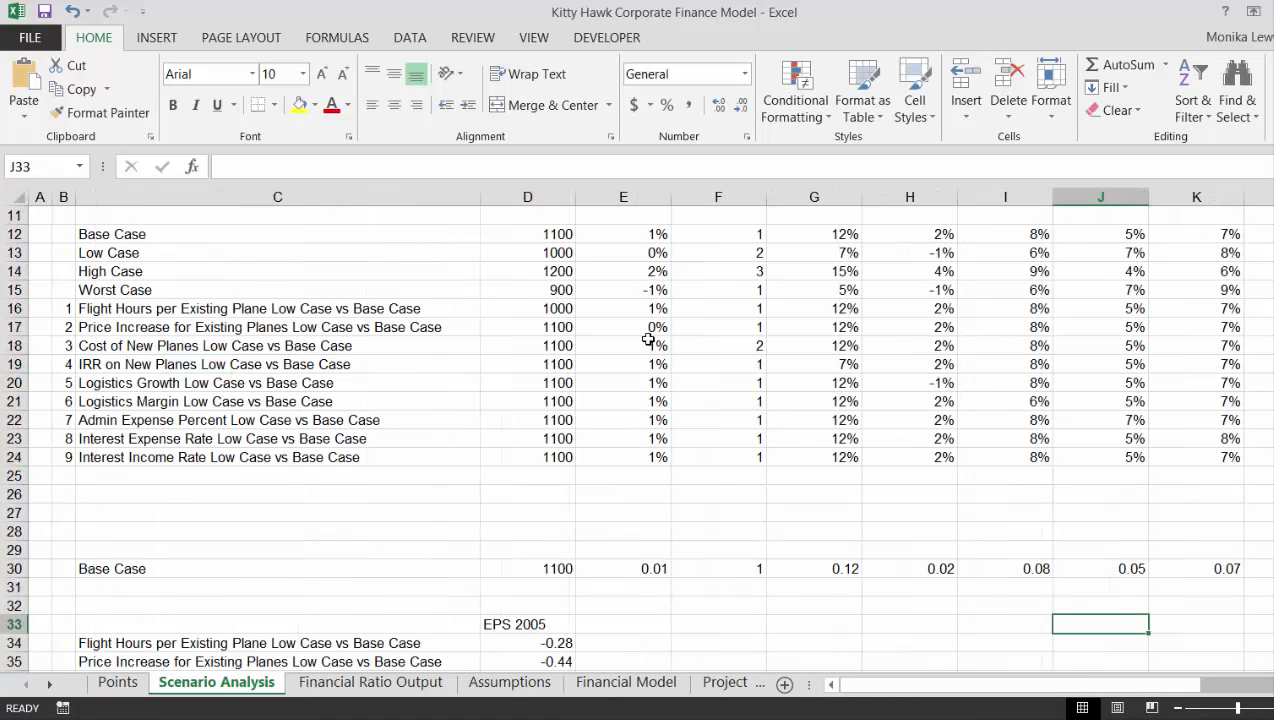
key(Up)
key(Up)
key(Up)
key(Up)
key(Up)
key(Up)
key(Up)
key(Up)
key(Up)
key(Up)
key(Up)
key(Up)
key(Up)
key(Up)
key(Up)
key(Up)
key(Up)
key(Up)
key(Up)
key(Up)
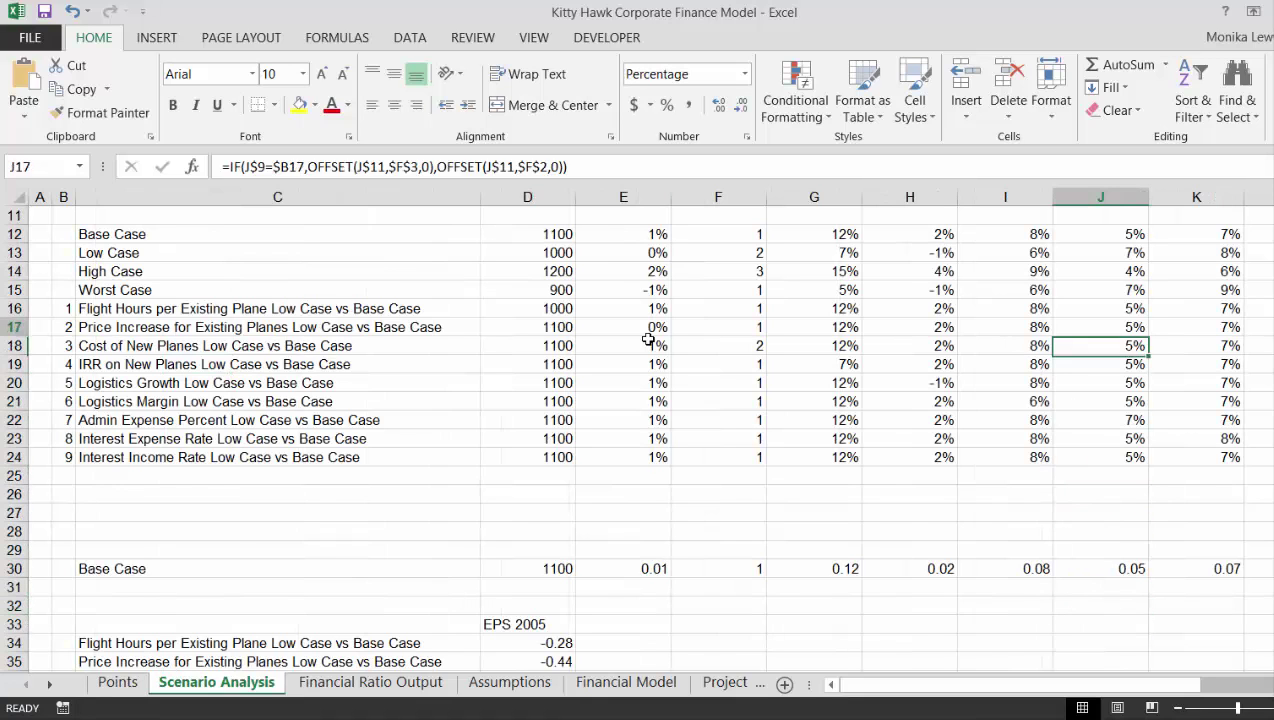
key(Up)
key(Up)
key(Up)
key(Down)
key(Down)
key(Down)
key(Down)
key(Down)
key(Down)
key(Down)
key(Down)
key(Down)
key(Down)
key(Down)
key(Down)
key(Down)
key(Down)
key(Down)
key(Down)
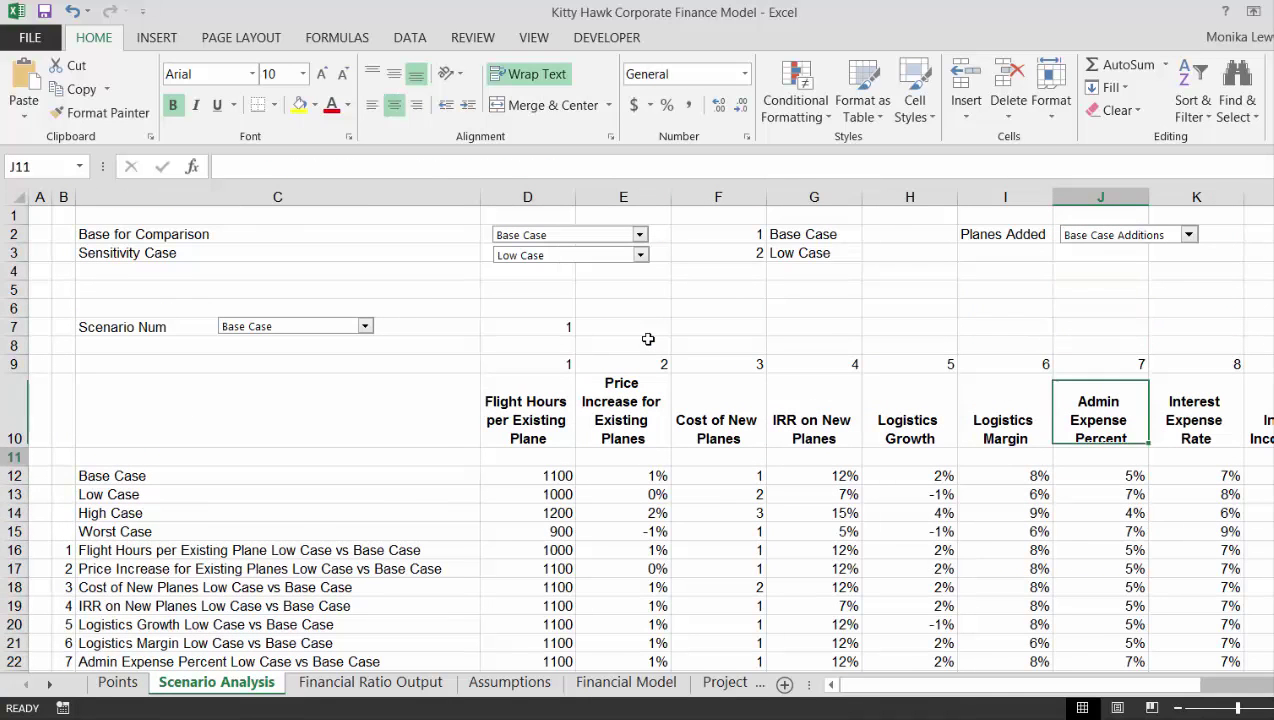
key(Left)
key(Left)
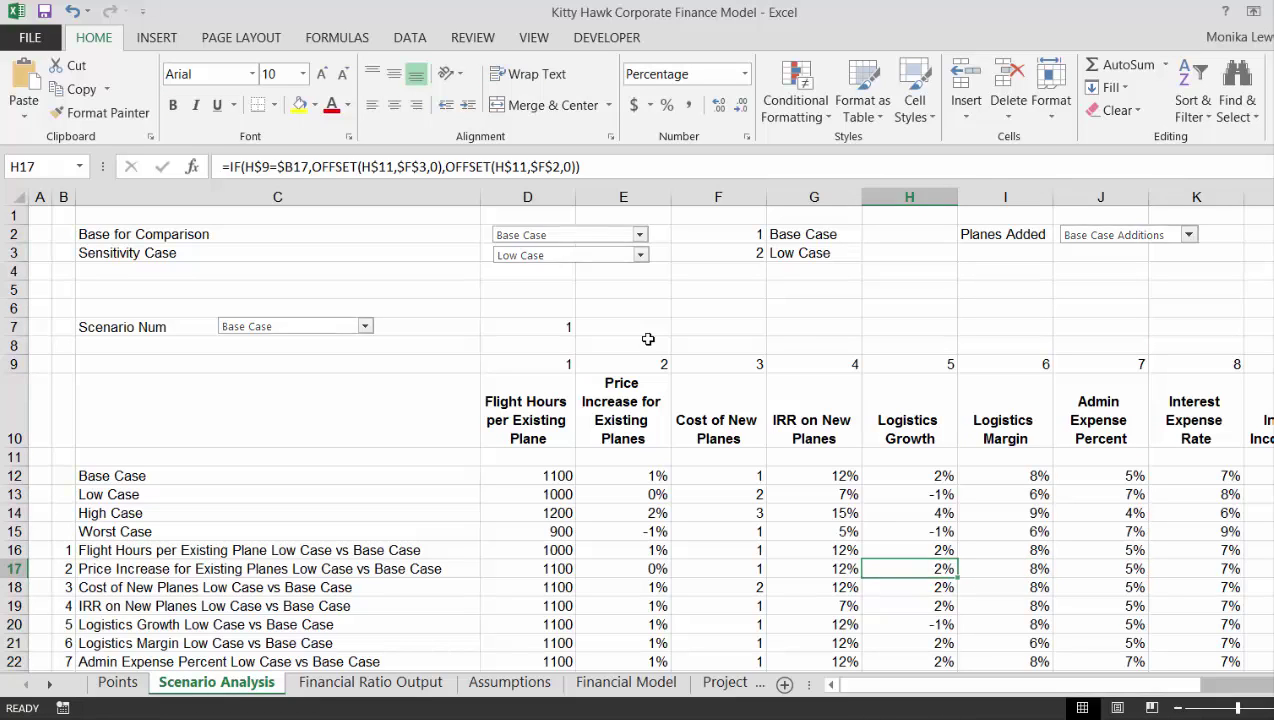
- View the EPS chart on the Financial Ratio Output sheet under the Low Case and High Case scenarios
key(ctrl+Page_Down)
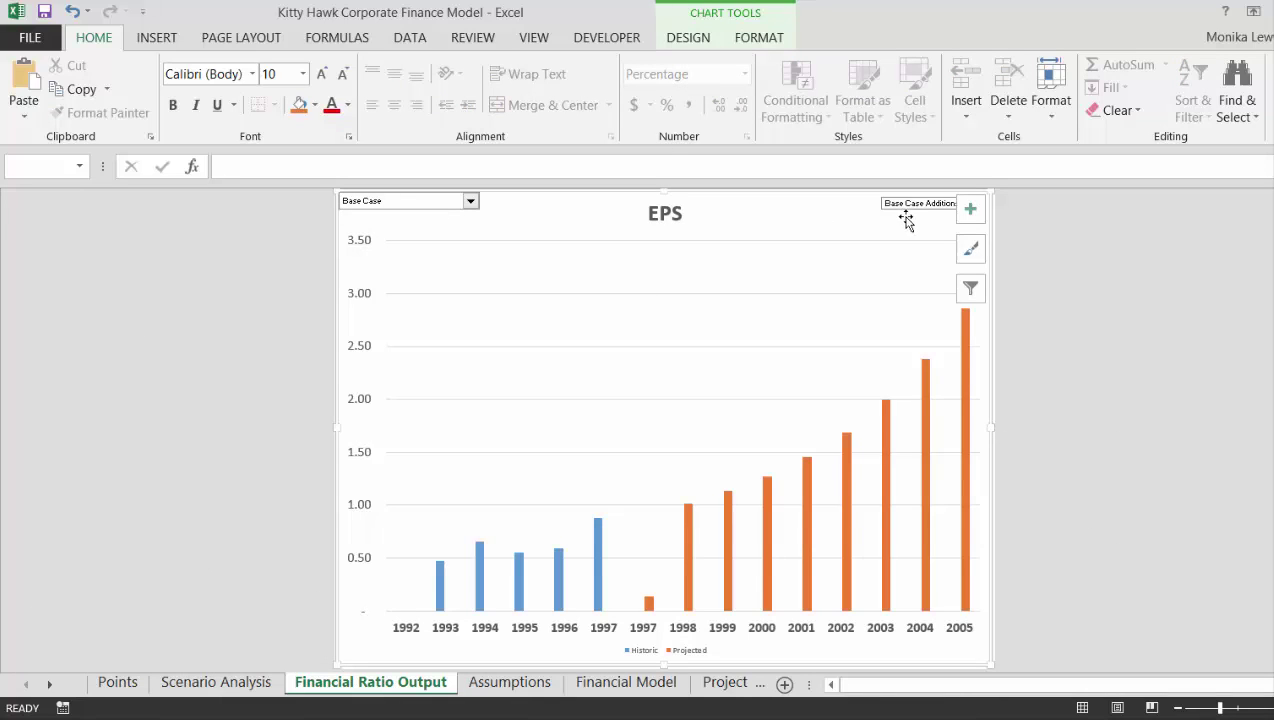
click(470, 201)
key(Down)
key(Return)
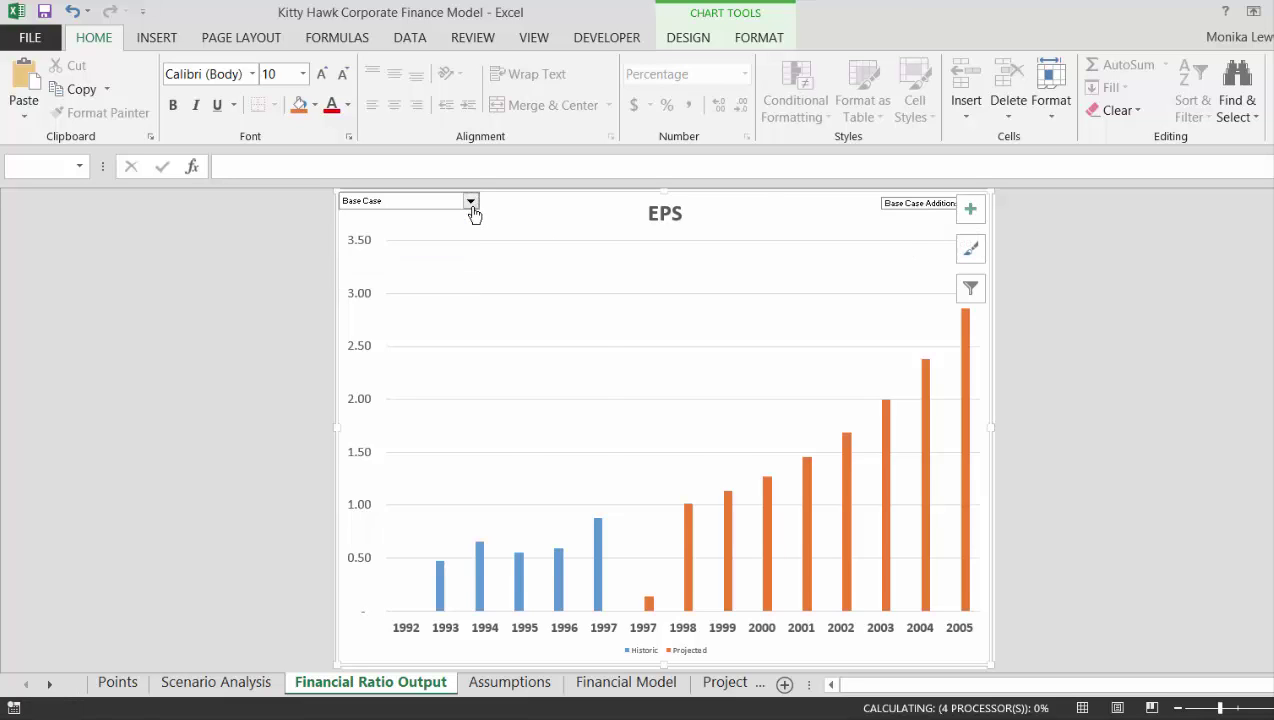
click(470, 201)
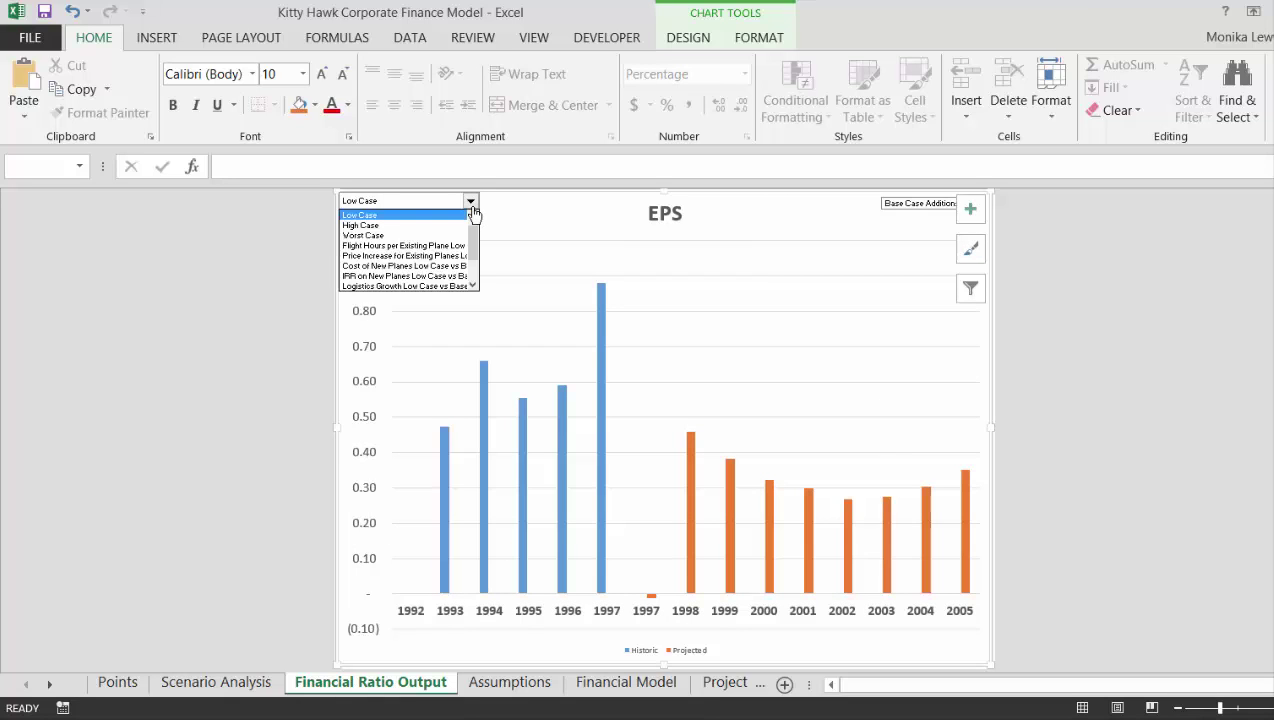
key(Down)
key(Return)
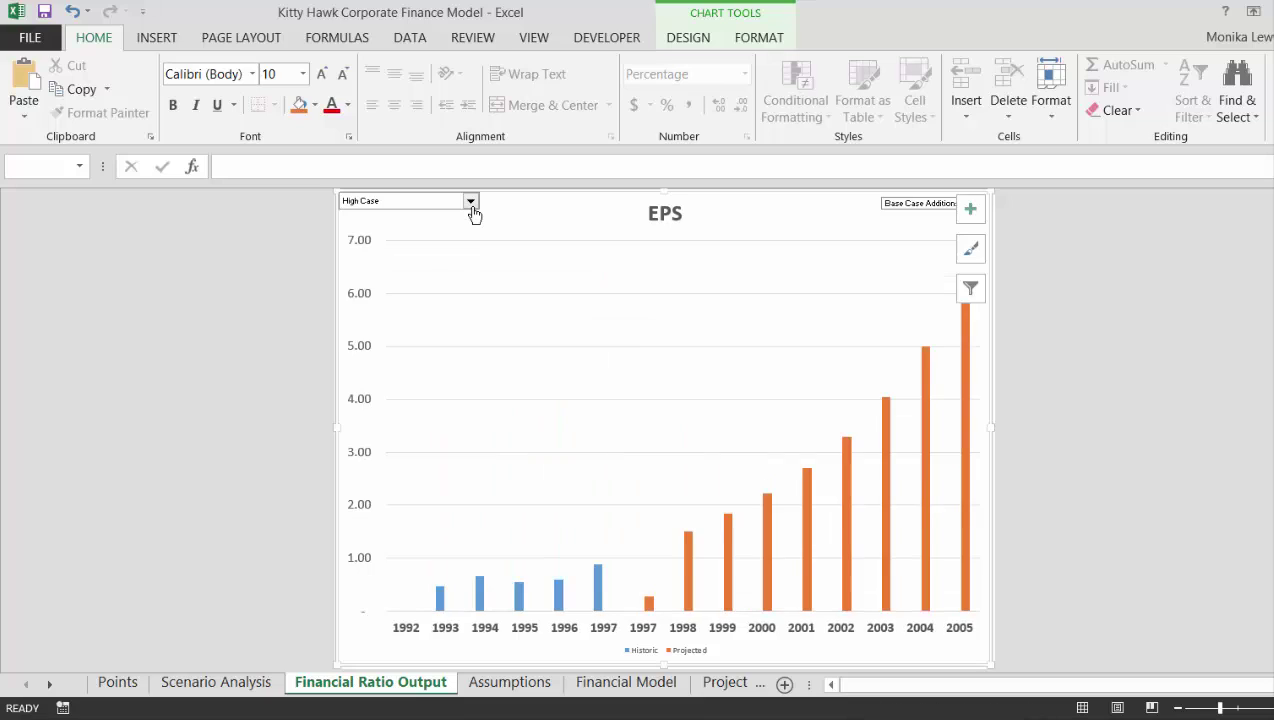
- Set the EPS chart's scenario back to Base Case
click(470, 201)
key(Up)
key(Up)
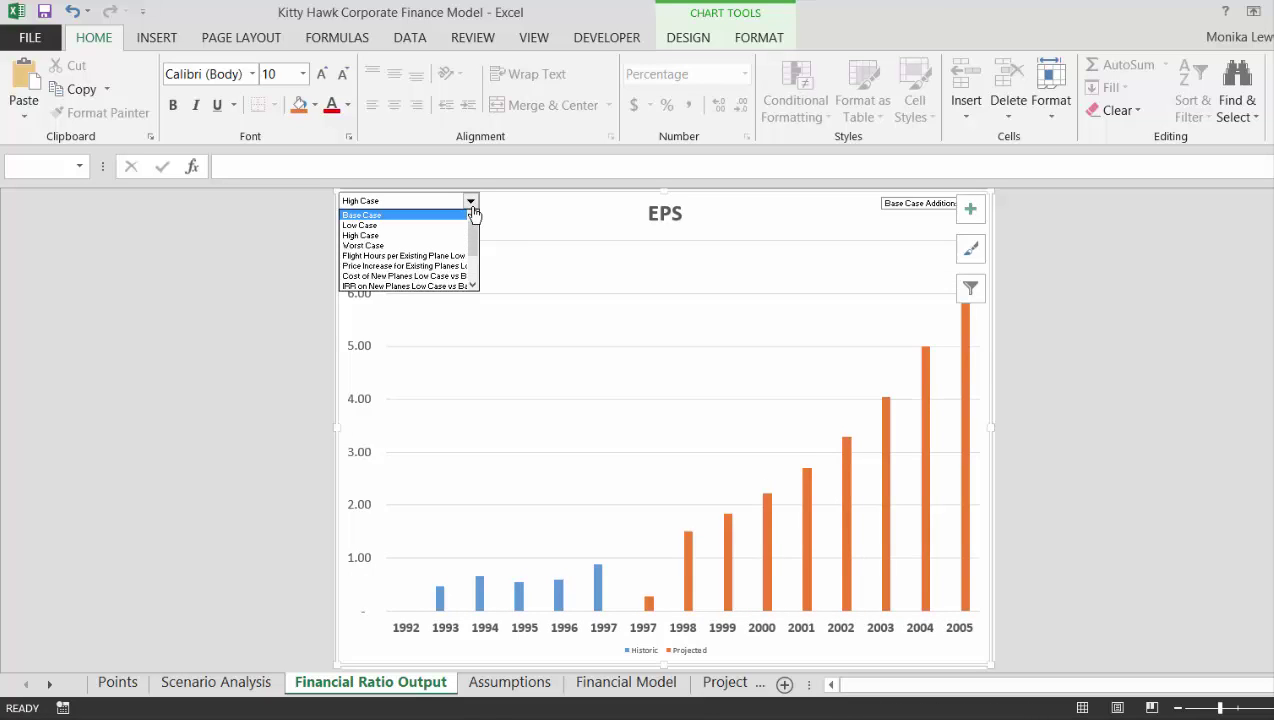
key(Return)
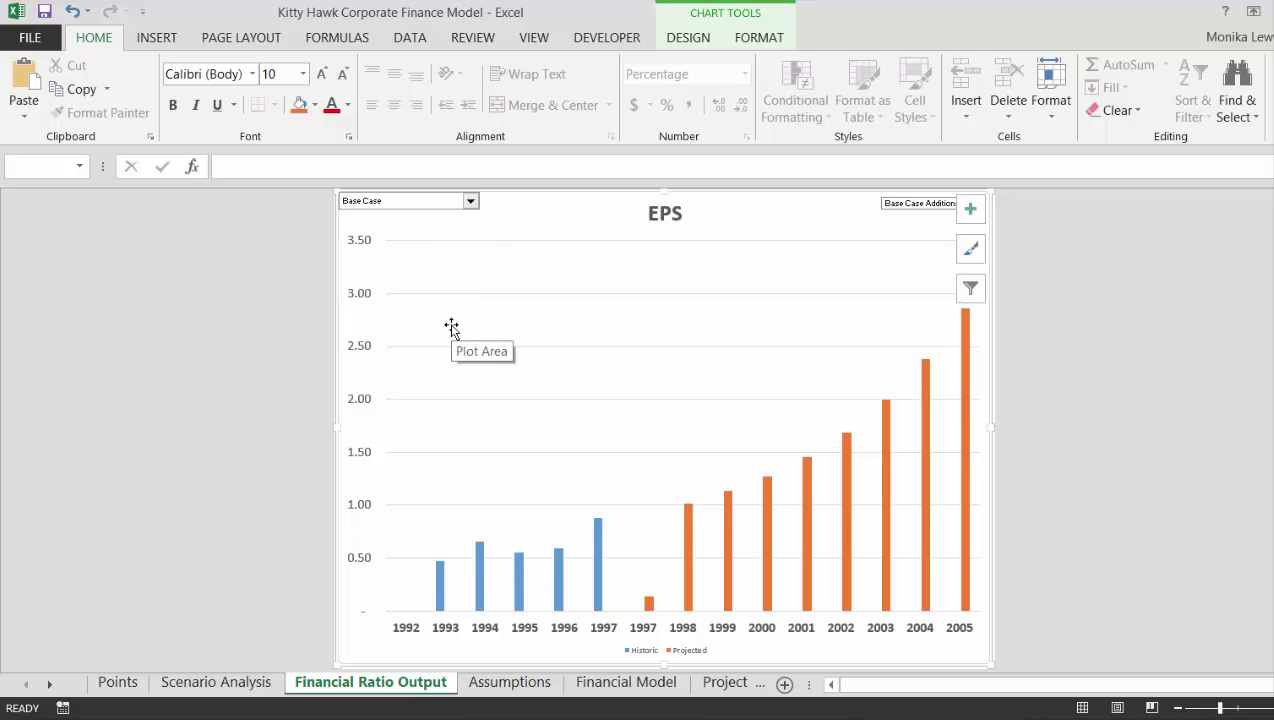
- Examine the plane additions and existing planes on the Assumptions sheet, from the historic years across to the projected years
key(ctrl+Page_Down)
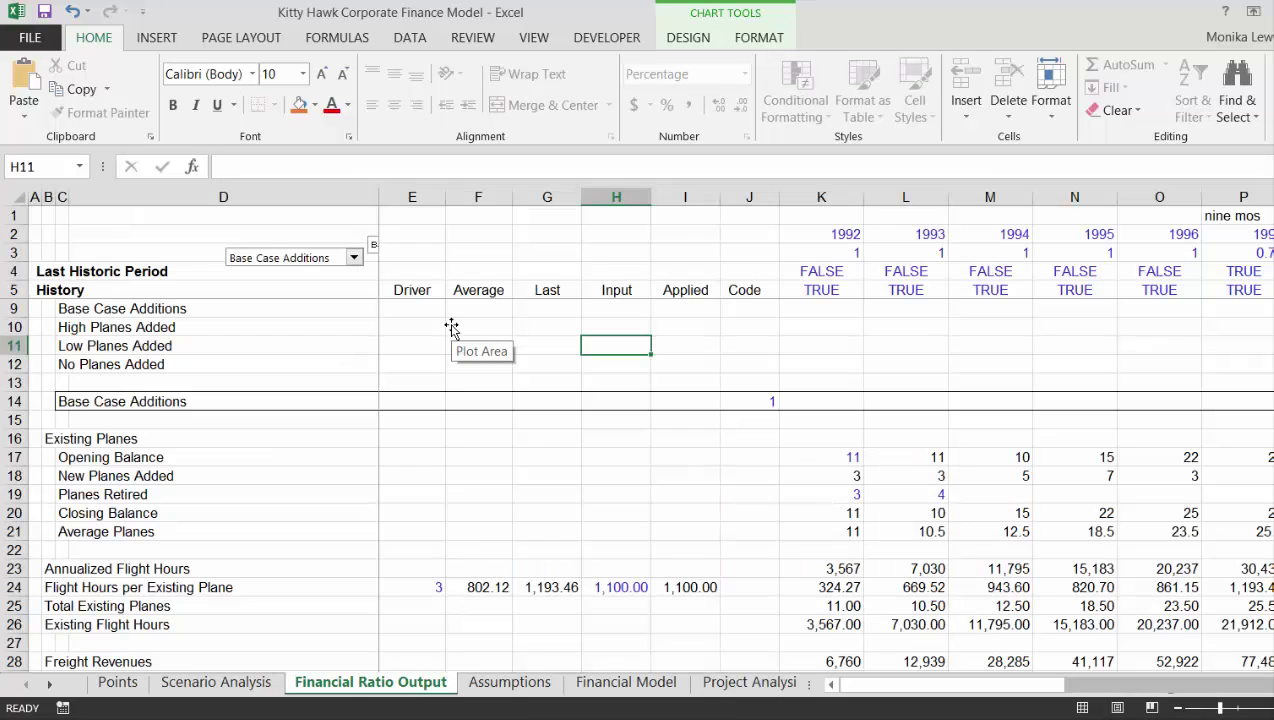
key(Down)
key(Down)
key(Down)
key(Down)
key(Down)
key(Down)
key(Down)
key(Down)
key(Down)
key(Down)
key(Down)
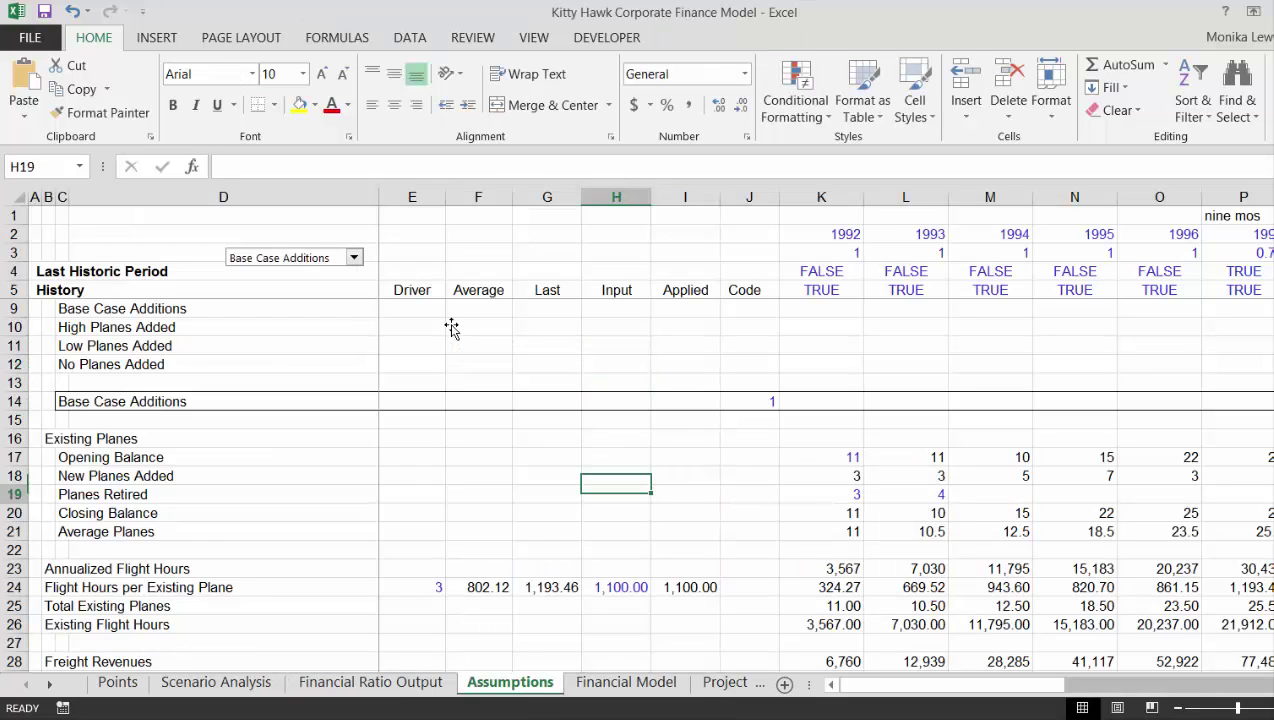
key(Right)
key(Right)
key(Right)
key(Right)
key(Right)
key(Right)
key(Right)
key(Right)
key(Right)
key(Right)
key(Right)
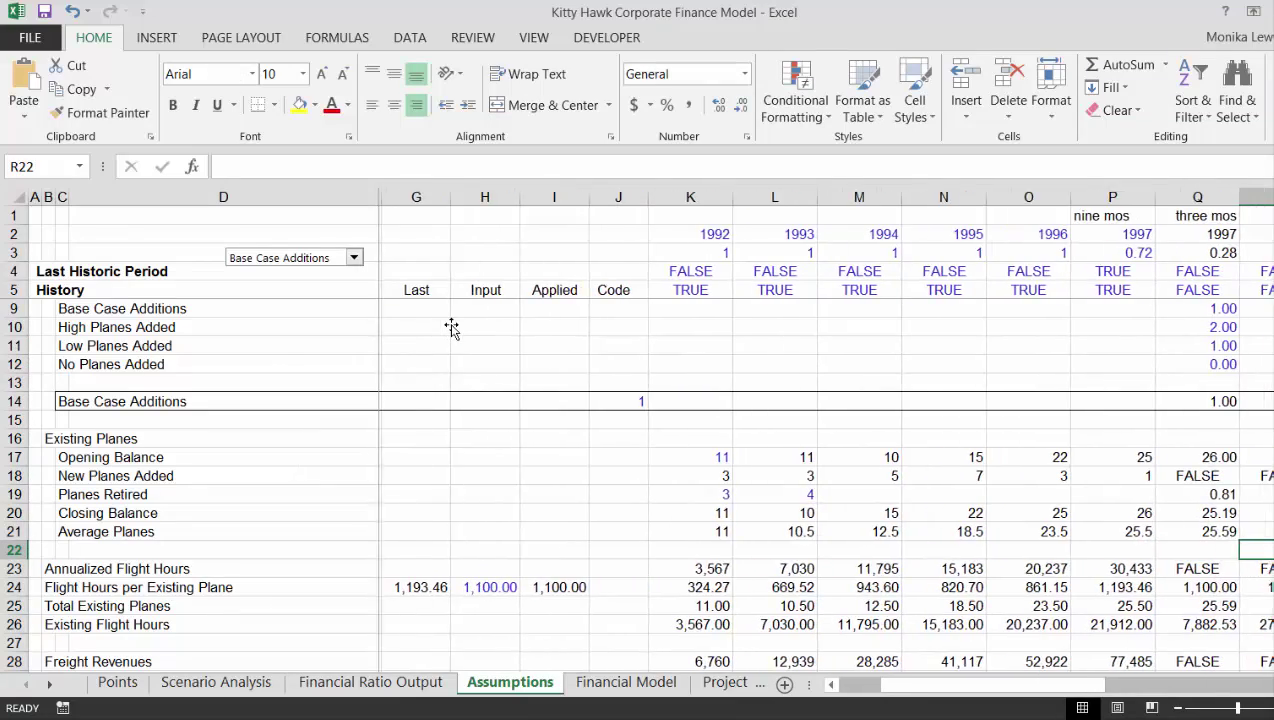
- Examine the flight hours, freight revenue and price increase rows for existing planes on the Assumptions sheet
key(Down)
key(Down)
key(Down)
key(Down)
key(Down)
key(Down)
key(Down)
key(Down)
key(Down)
key(Down)
key(Down)
key(Down)
key(Down)
key(Down)
key(Down)
key(Down)
key(Down)
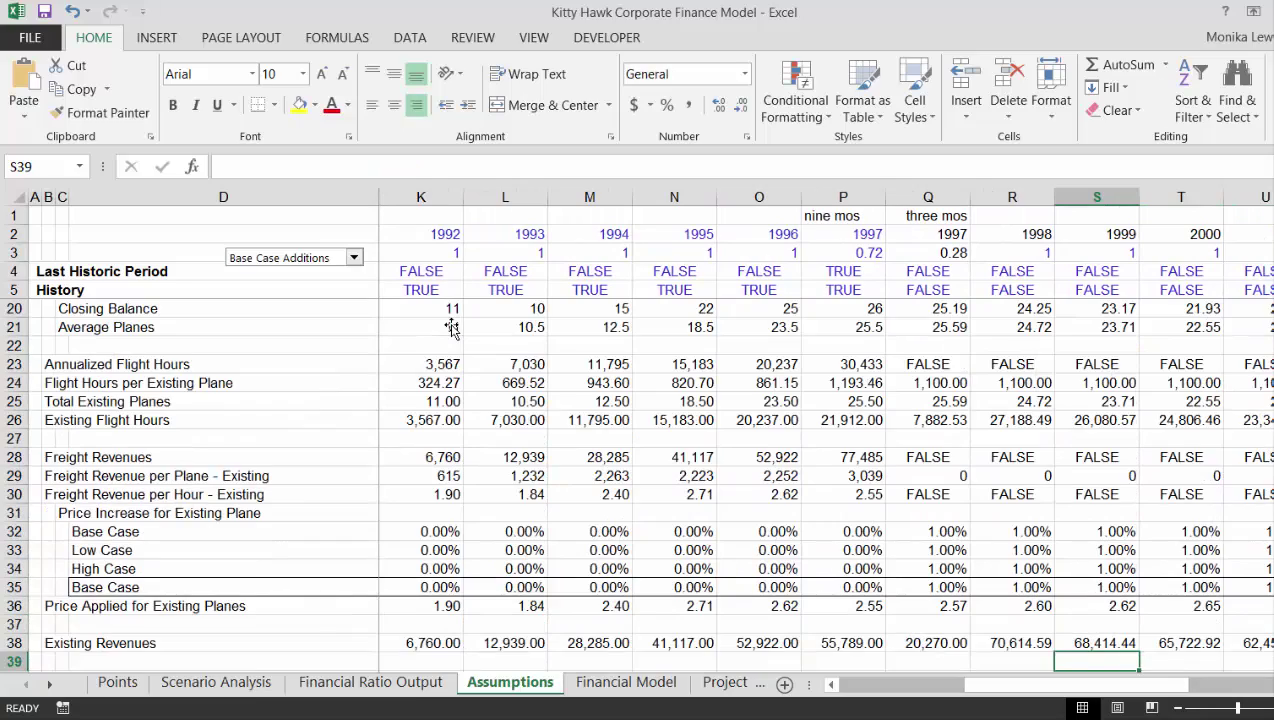
key(Down)
key(Up)
key(Up)
key(Up)
key(Up)
key(Up)
key(Up)
key(Up)
key(Up)
key(Up)
key(Up)
key(Up)
key(Up)
key(Up)
key(Up)
key(Up)
key(Up)
key(Up)
key(Up)
key(Up)
key(Up)
key(Up)
key(Up)
key(Up)
key(Up)
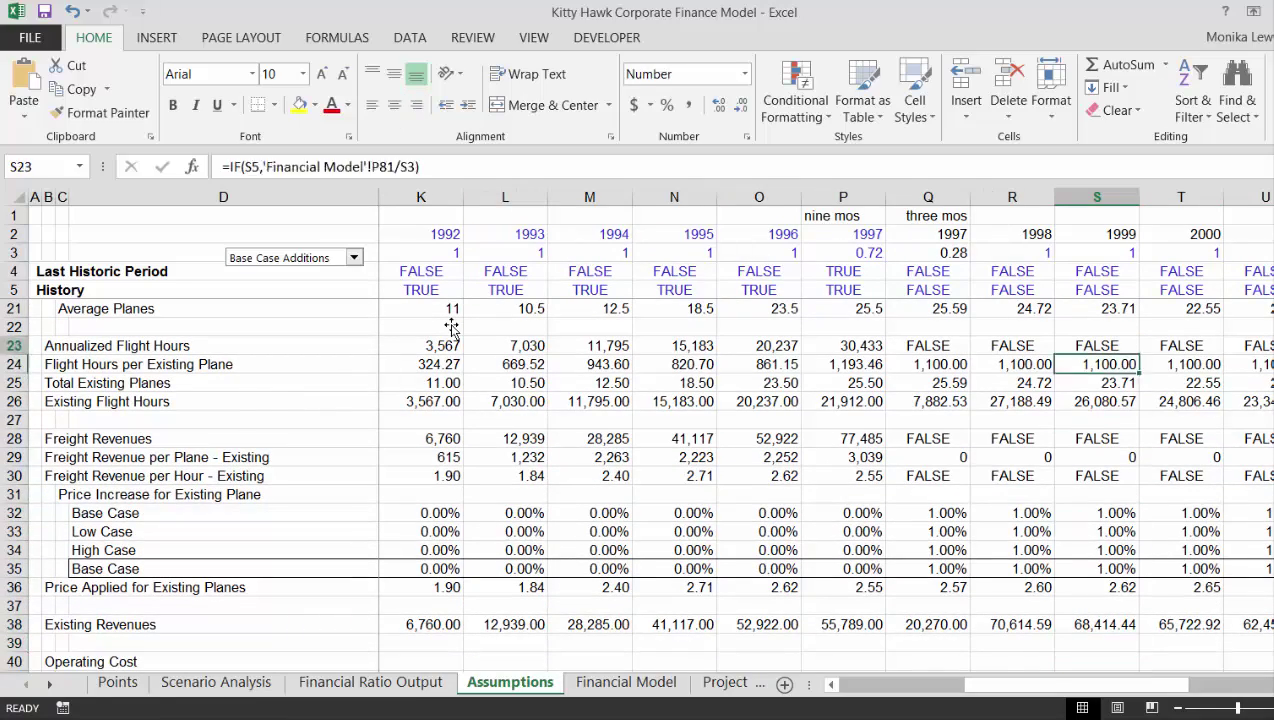
key(Down)
key(Down)
key(Down)
key(Down)
key(Down)
key(Down)
key(Down)
key(Down)
key(Down)
key(Down)
key(Down)
key(Down)
key(Down)
key(Down)
key(Down)
key(Down)
key(Down)
key(Down)
key(Down)
key(Down)
key(Down)
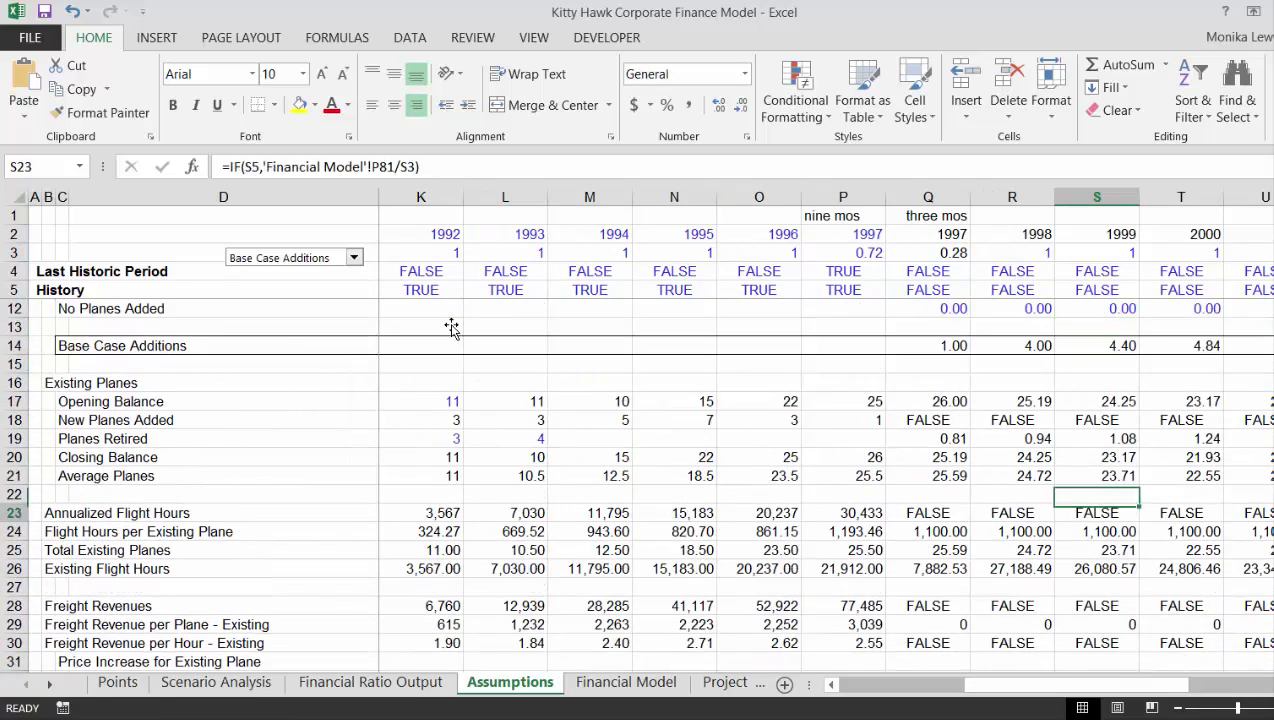
- Examine the Operating Cost, New Planes and Purchased Plane Economics rows, and return to the sheet's New Plane Assumptions
key(Down)
key(Down)
key(Down)
key(Down)
key(Down)
key(Down)
key(Down)
key(Down)
key(Down)
key(Down)
key(Down)
key(Down)
key(Down)
key(Down)
key(Down)
key(Down)
key(Down)
key(Down)
key(Down)
key(Down)
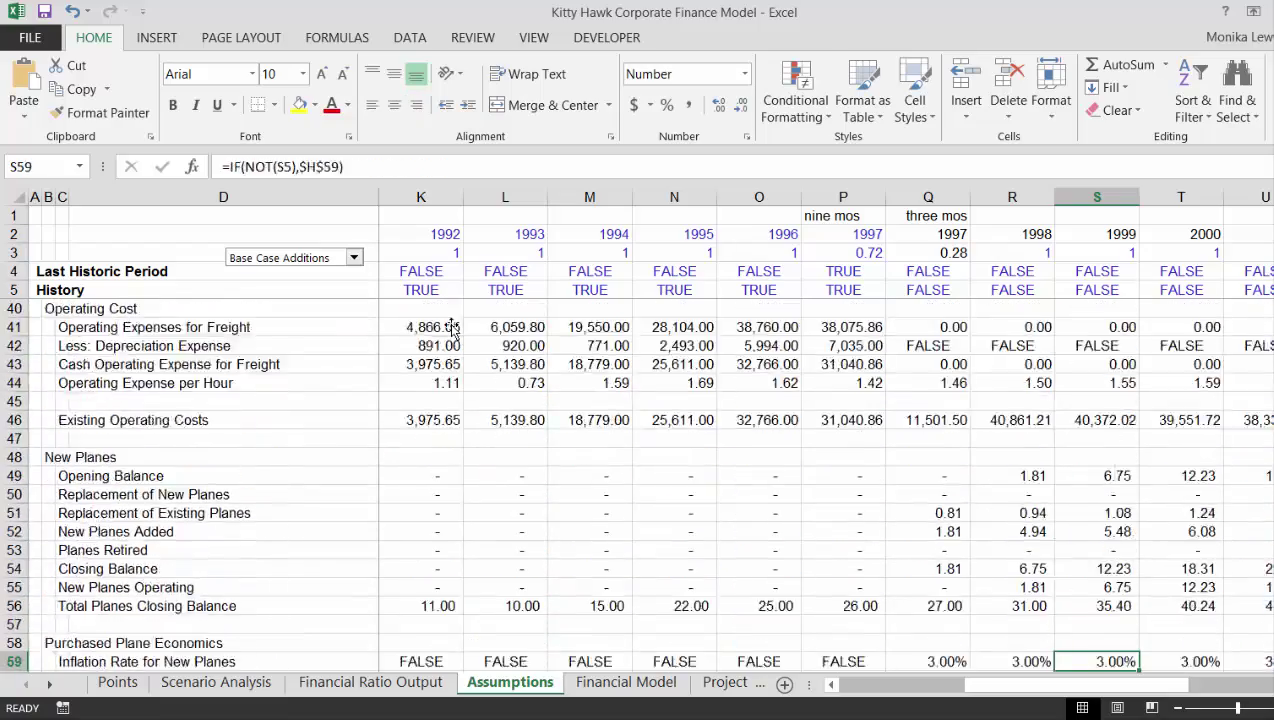
key(Up)
key(Up)
key(Up)
key(Up)
key(Up)
key(Up)
key(Up)
key(Up)
key(Up)
key(Up)
key(Up)
key(Up)
key(Up)
key(Up)
key(Up)
key(Up)
key(Up)
key(Up)
key(Up)
key(Up)
key(Up)
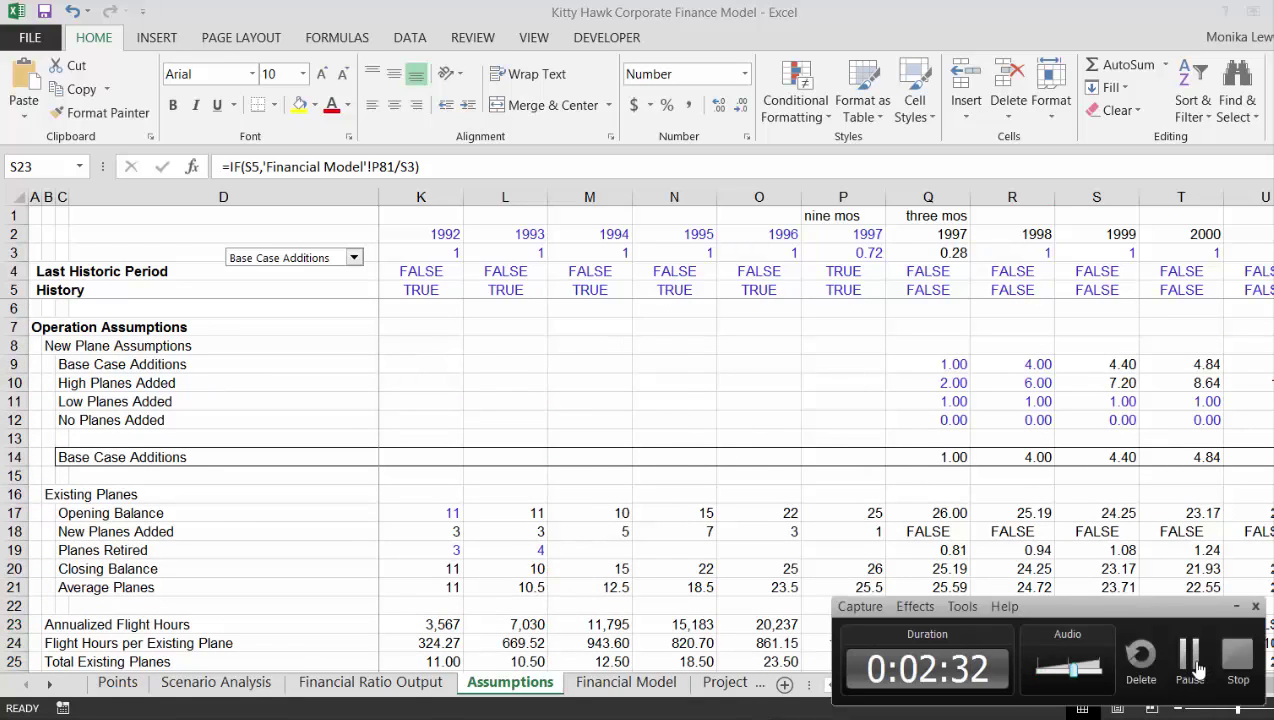
- Open the Kitty Hawk Corporate Finance Model workbook from the 13. Kitty Hawk Air Freight Merger folder in Chapter 3. Case Studies
click(1193, 668)
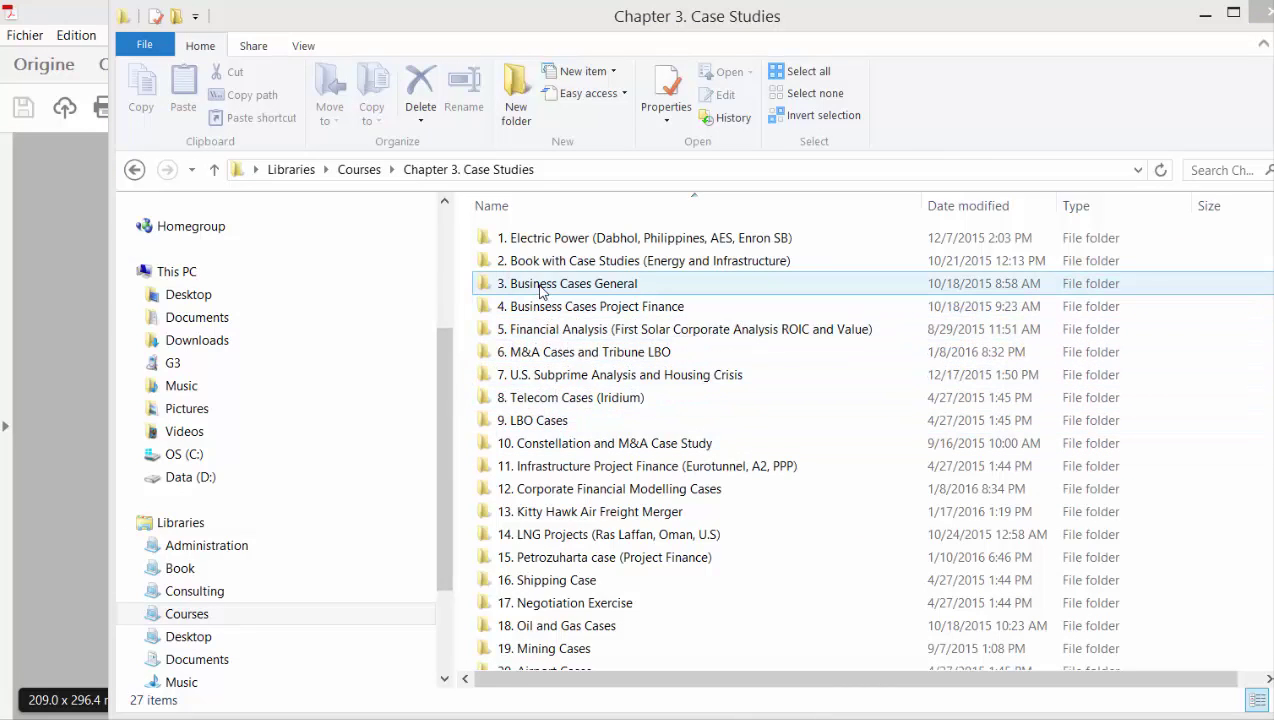
double_click(560, 512)
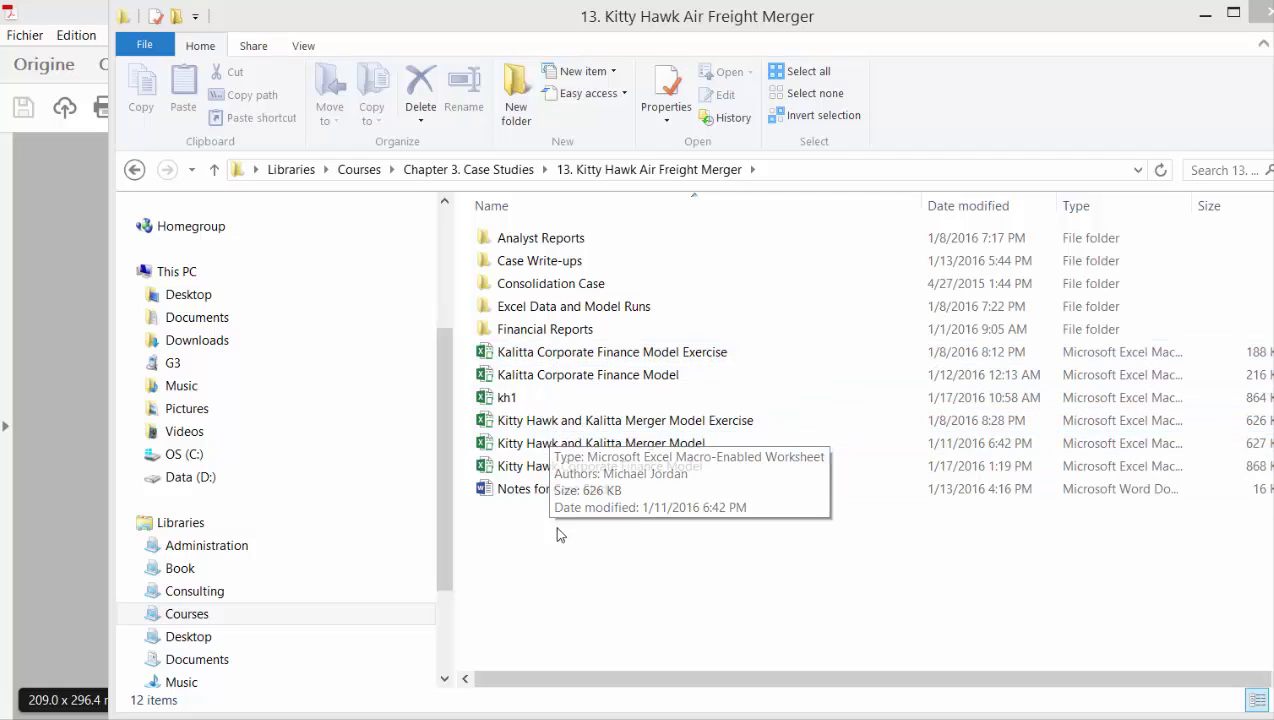
double_click(548, 466)
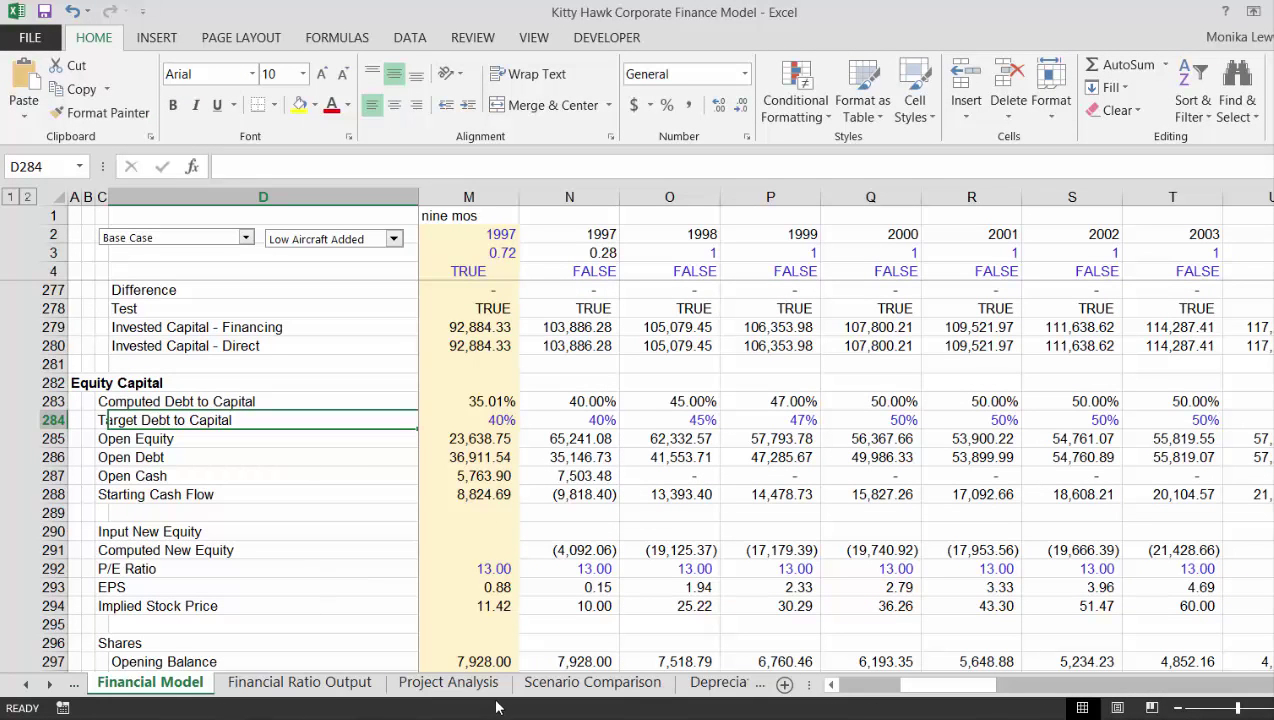
- Switch to the web browser and open the Featured Corporate Finance Model page from the wiki's home page
key(alt+Tab)
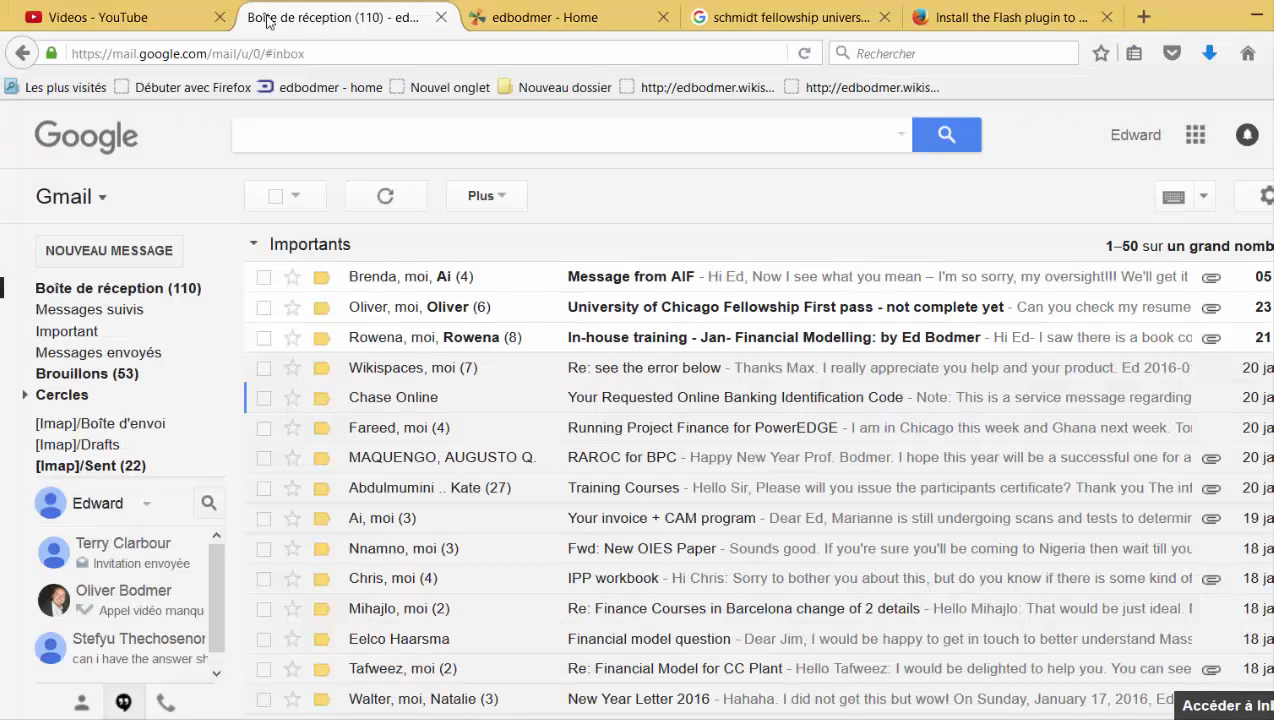
click(612, 20)
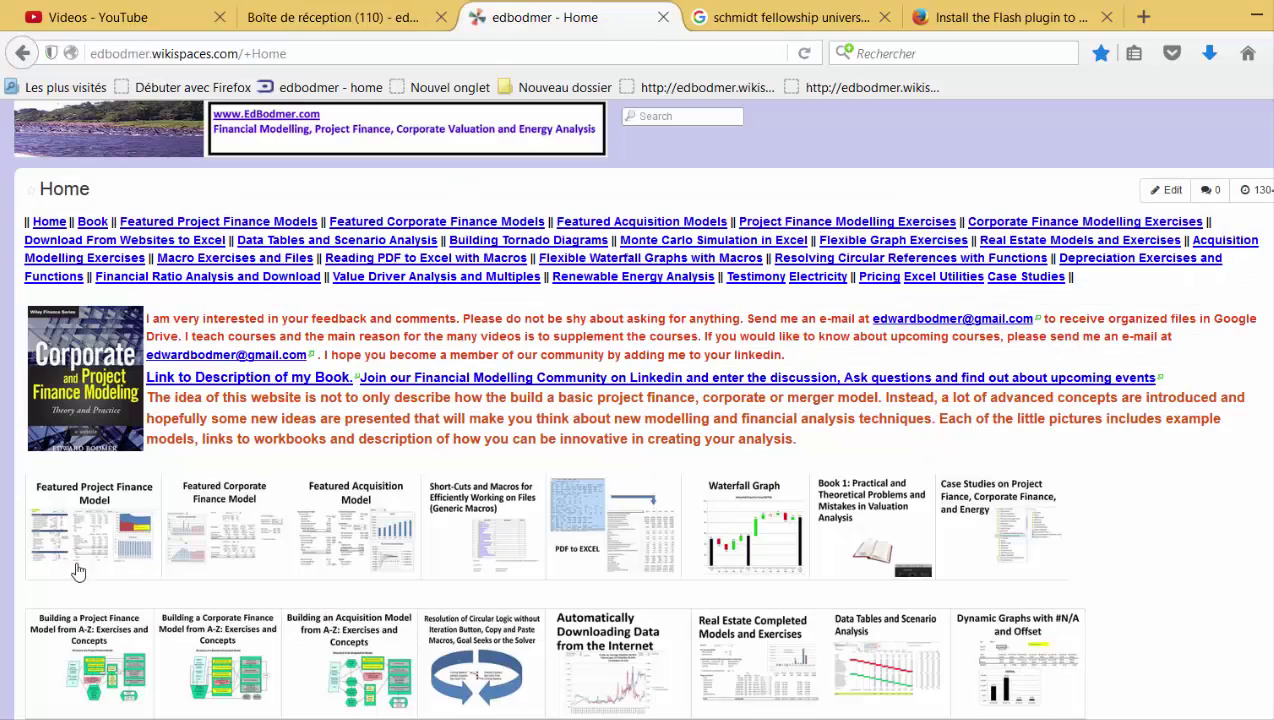
click(228, 531)
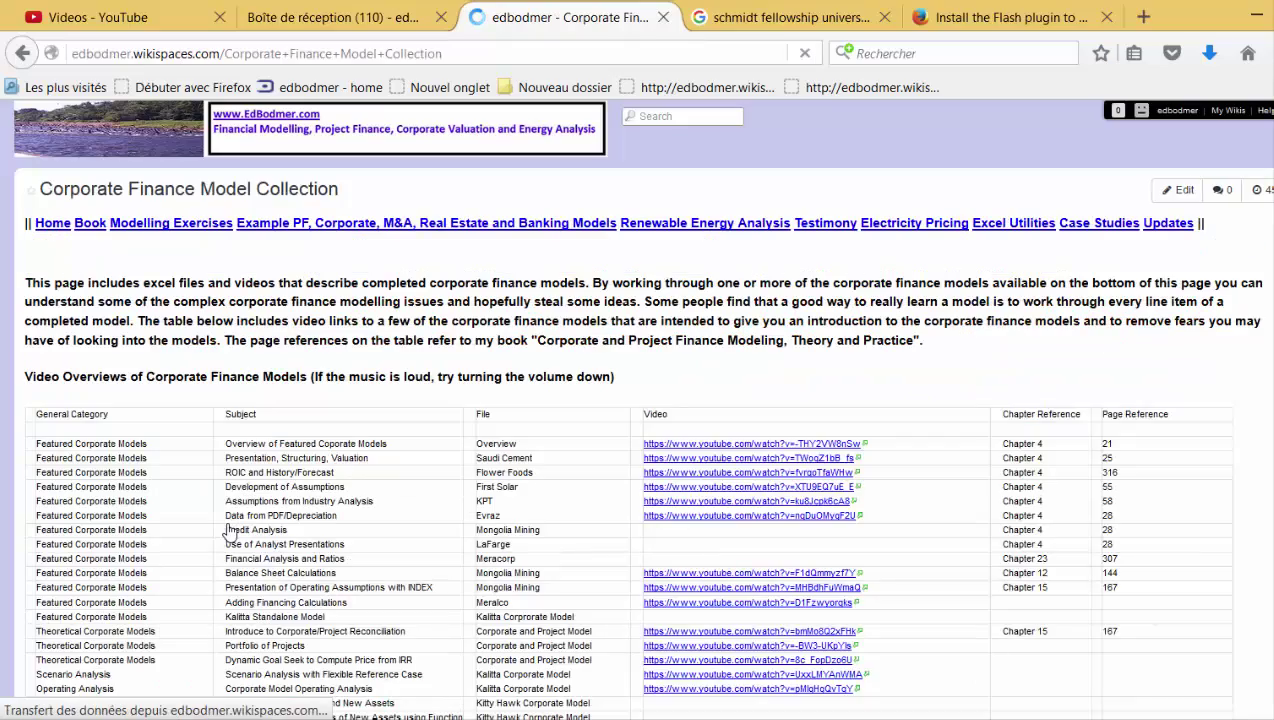
- Look through the Corporate Finance Model Collection page's files associated with videos and its table of video overviews
scroll(228, 531, down, 1)
scroll(228, 531, down, 15)
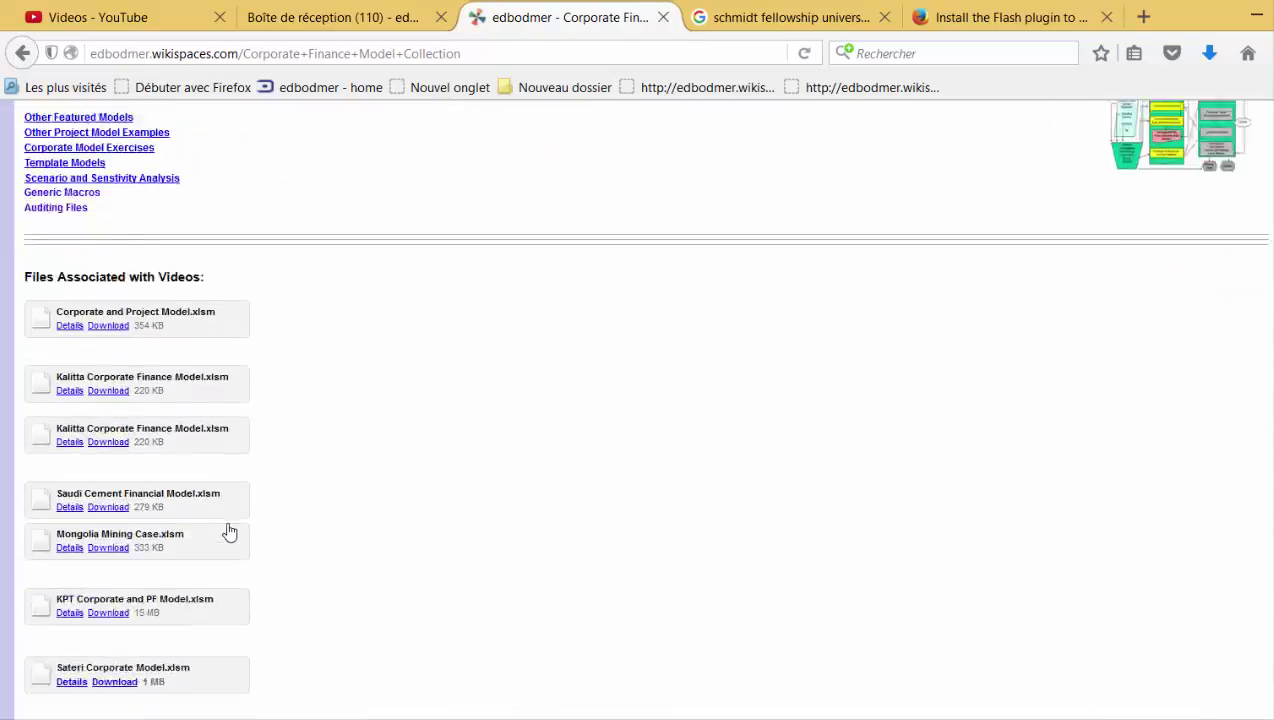
scroll(190, 483, up, 2)
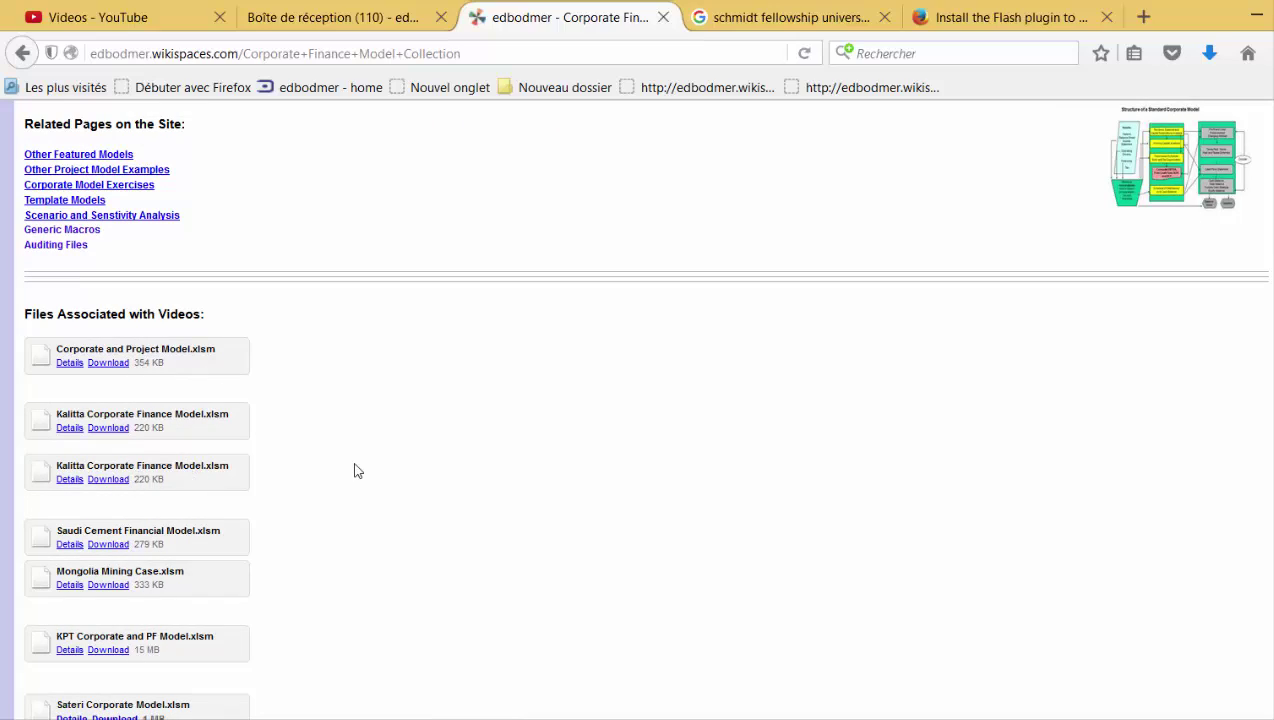
scroll(355, 470, up, 6)
scroll(355, 470, up, 8)
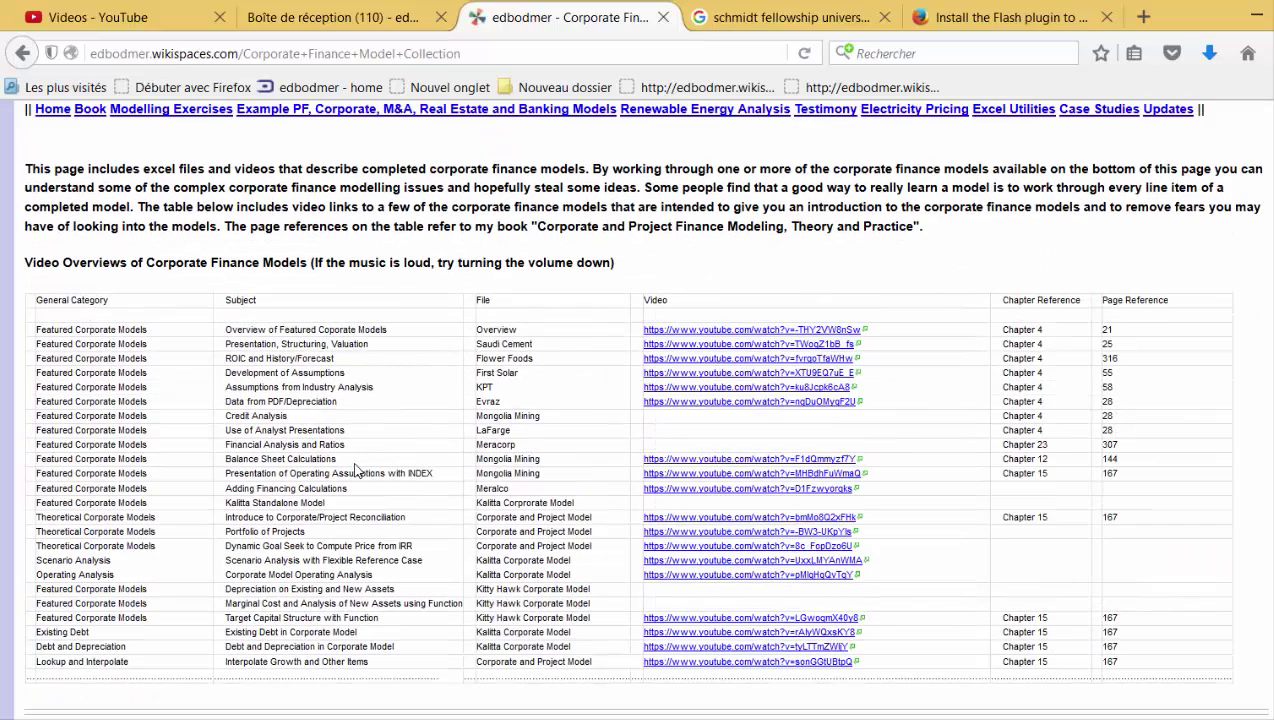
scroll(360, 540, up, 2)
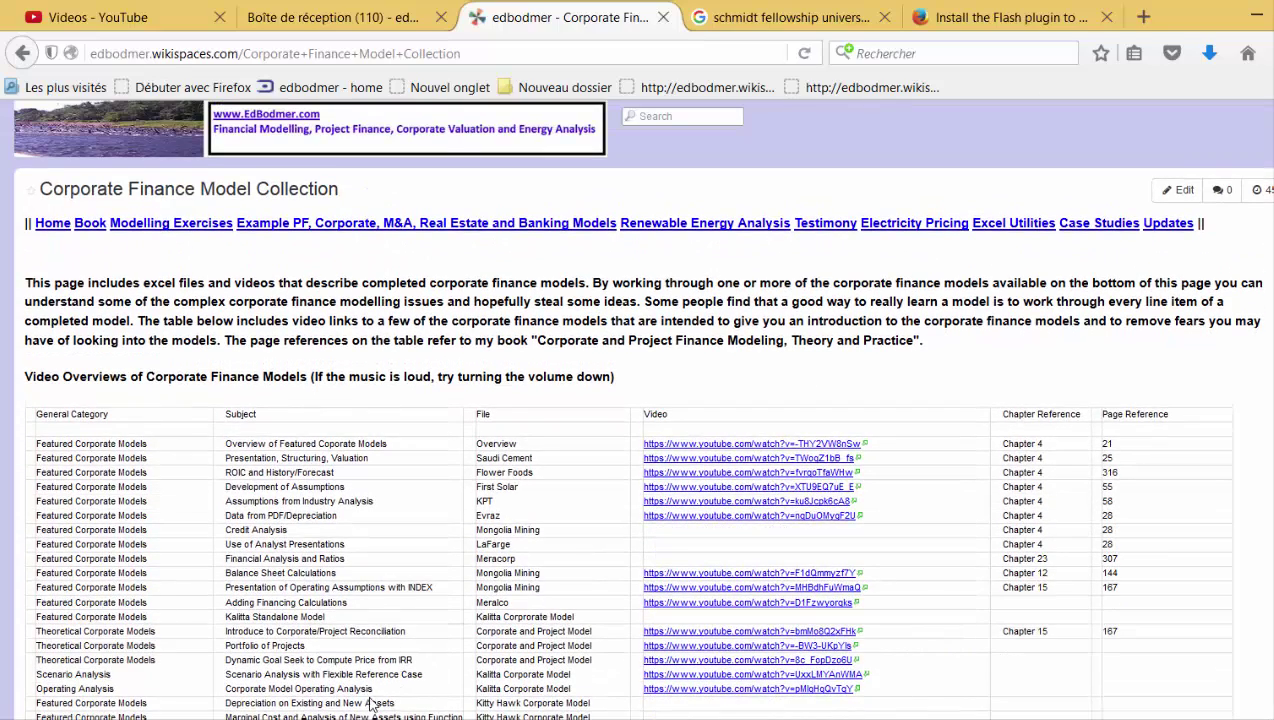
- Switch to Corporate Valuation Analysis.pdf and look back through its slides on distressed firms and factors leading to NPLs
mouse_move(820, 718)
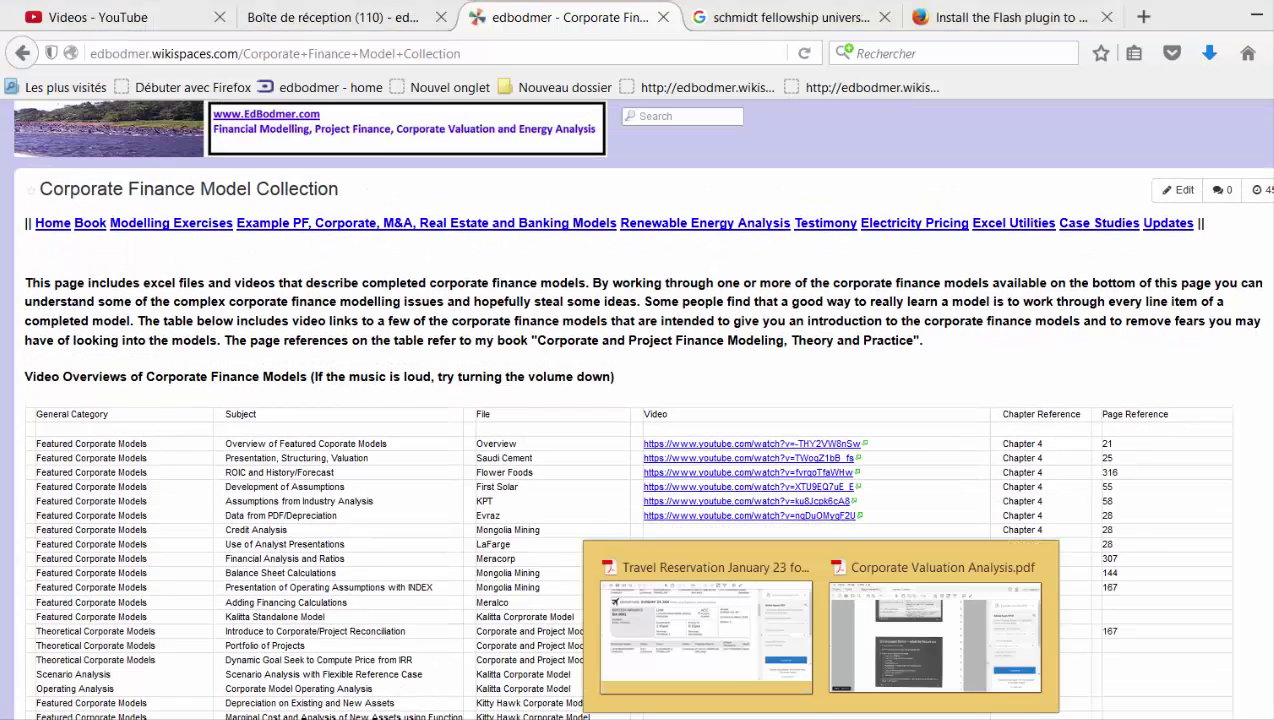
click(884, 671)
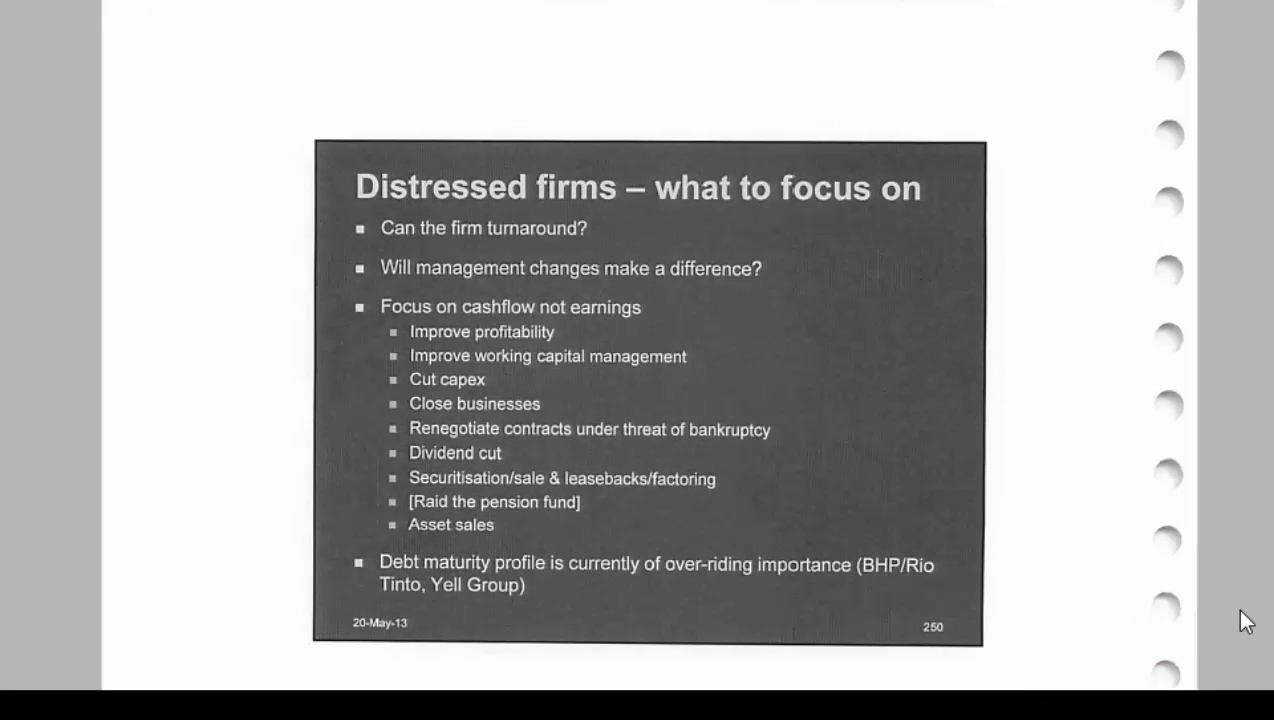
scroll(1245, 620, up, 15)
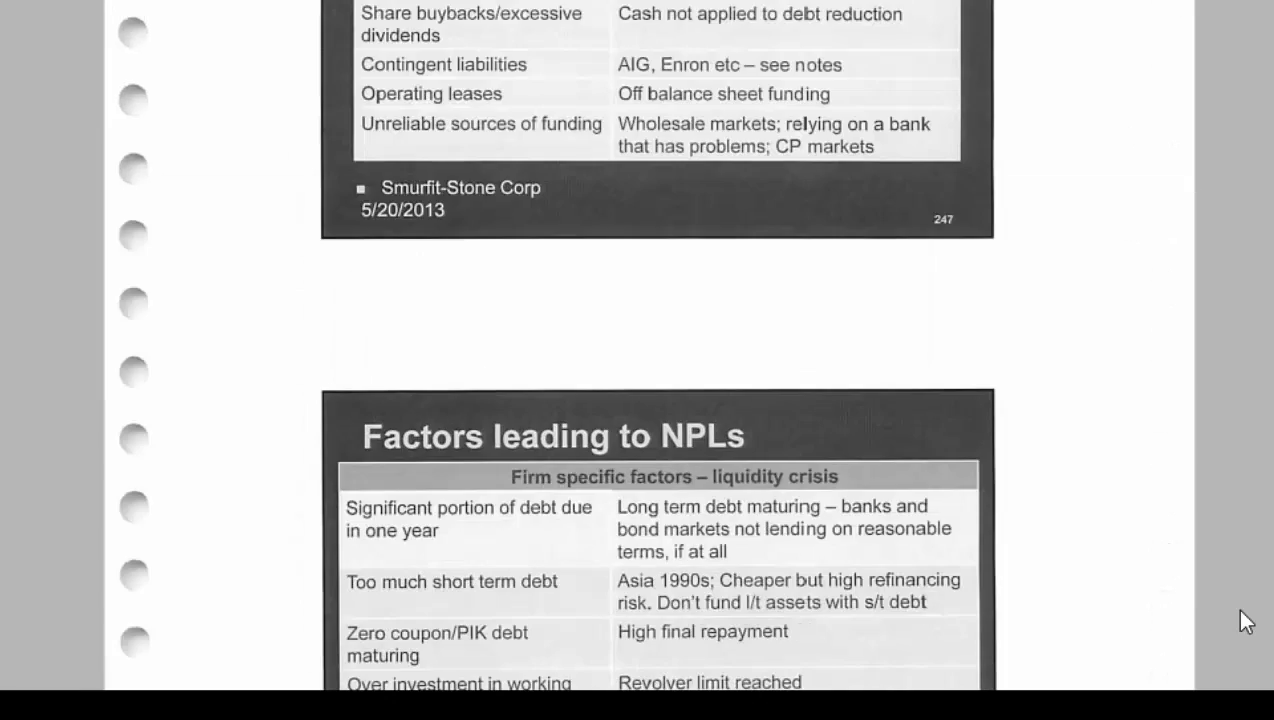
scroll(1245, 620, up, 12)
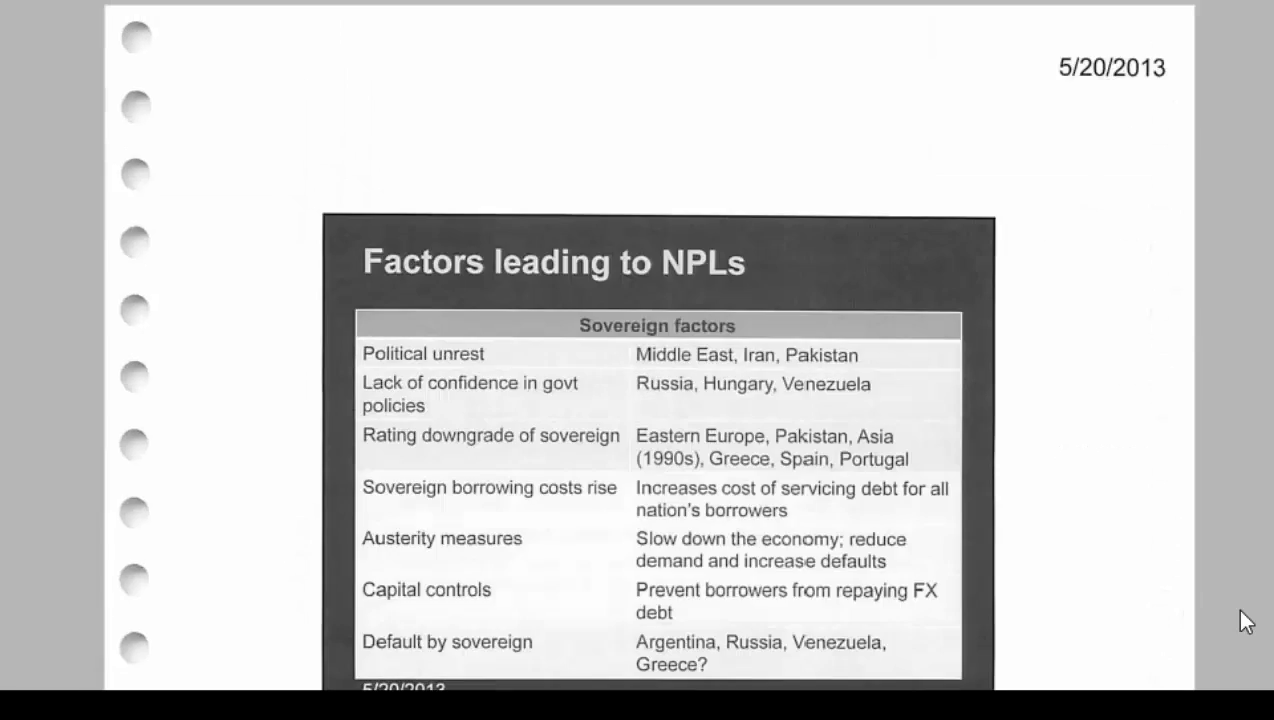
scroll(1245, 620, down, 7)
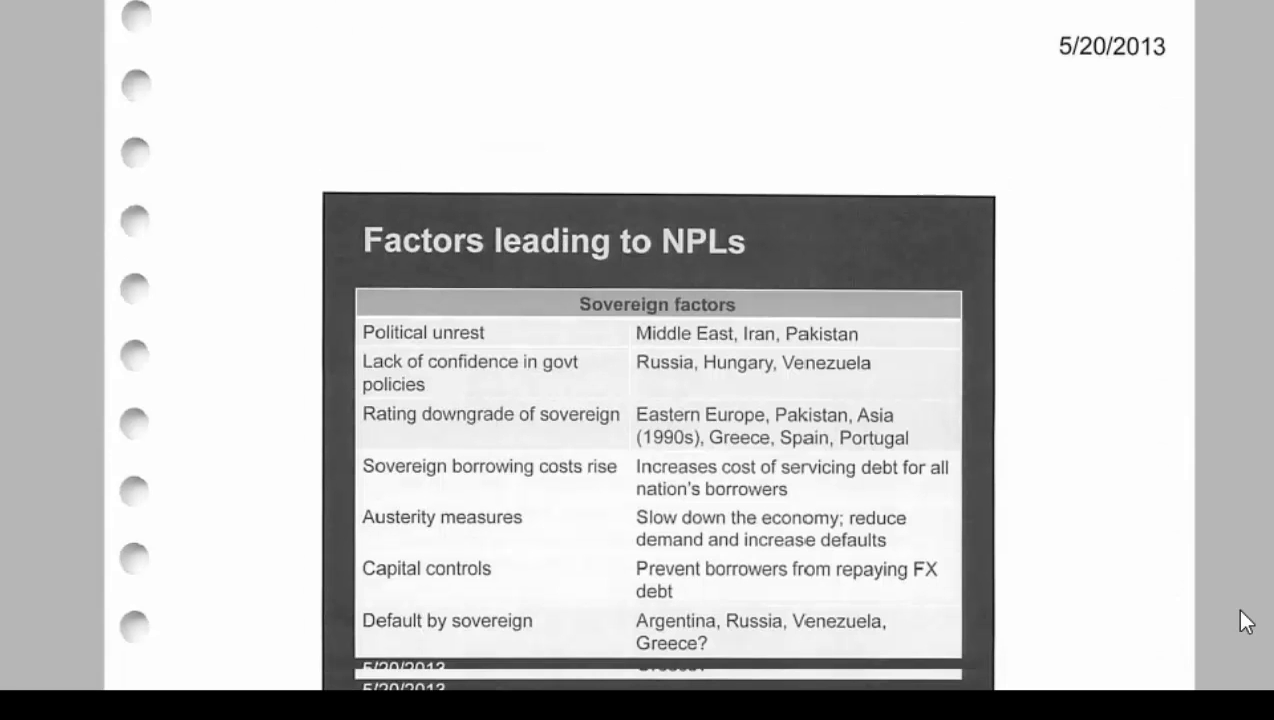
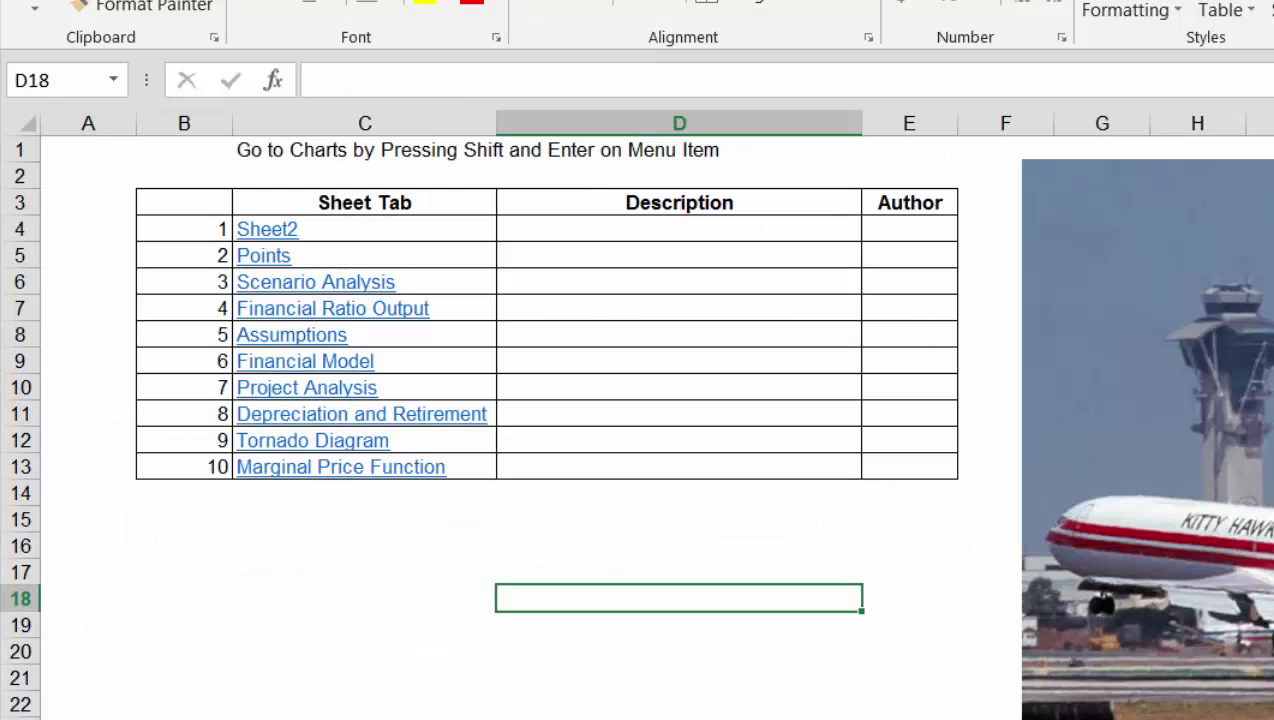
- View the workbook's Points sheet and examine the driver values for each case on the Scenario Analysis sheet
key(ctrl+Page_Down)
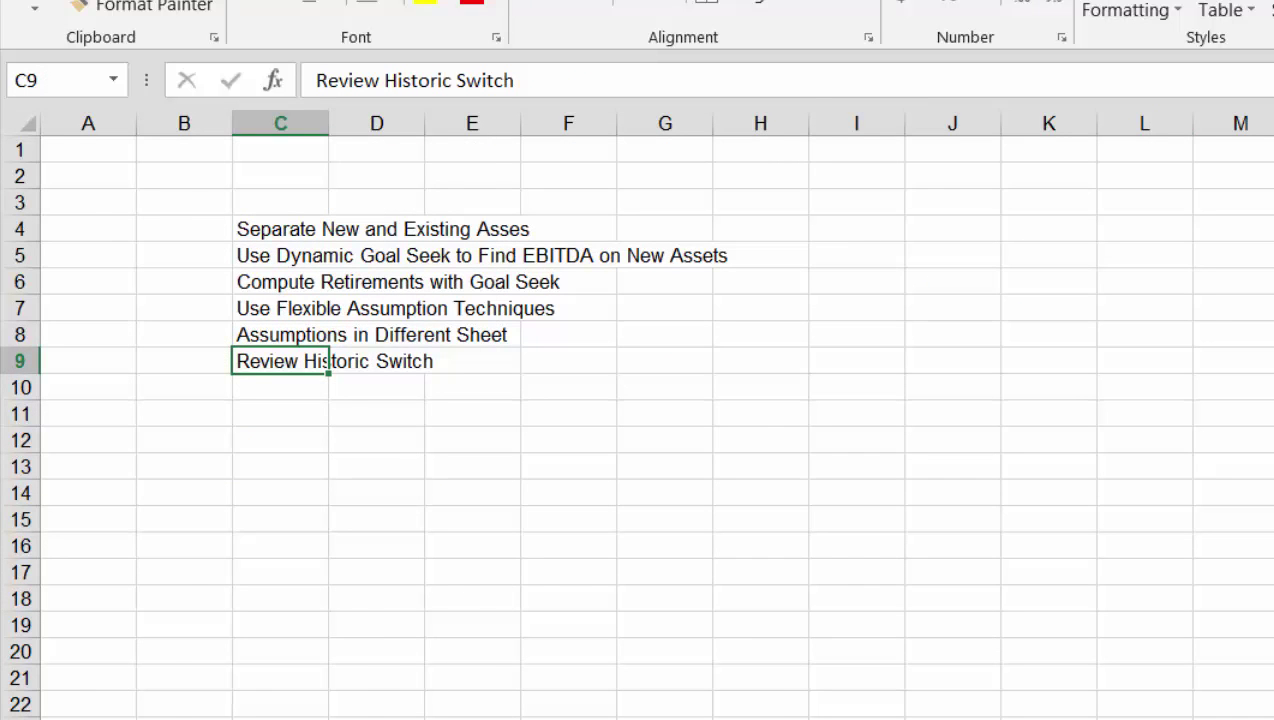
key(ctrl+Page_Down)
key(Up)
key(Up)
key(Up)
key(Up)
key(Up)
key(Up)
key(Up)
key(Up)
key(Up)
key(Up)
key(Up)
key(Up)
key(Up)
key(Up)
key(Up)
key(Up)
key(Up)
key(Up)
key(Up)
key(Up)
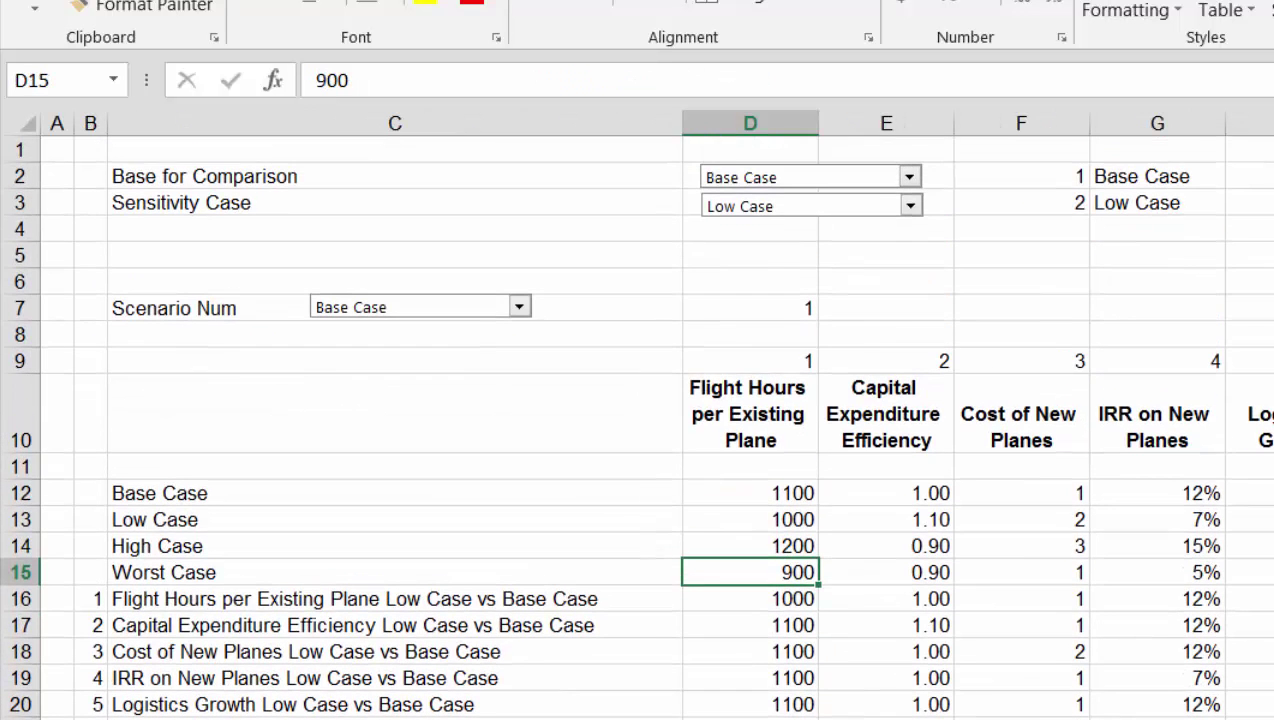
key(Right)
key(Up)
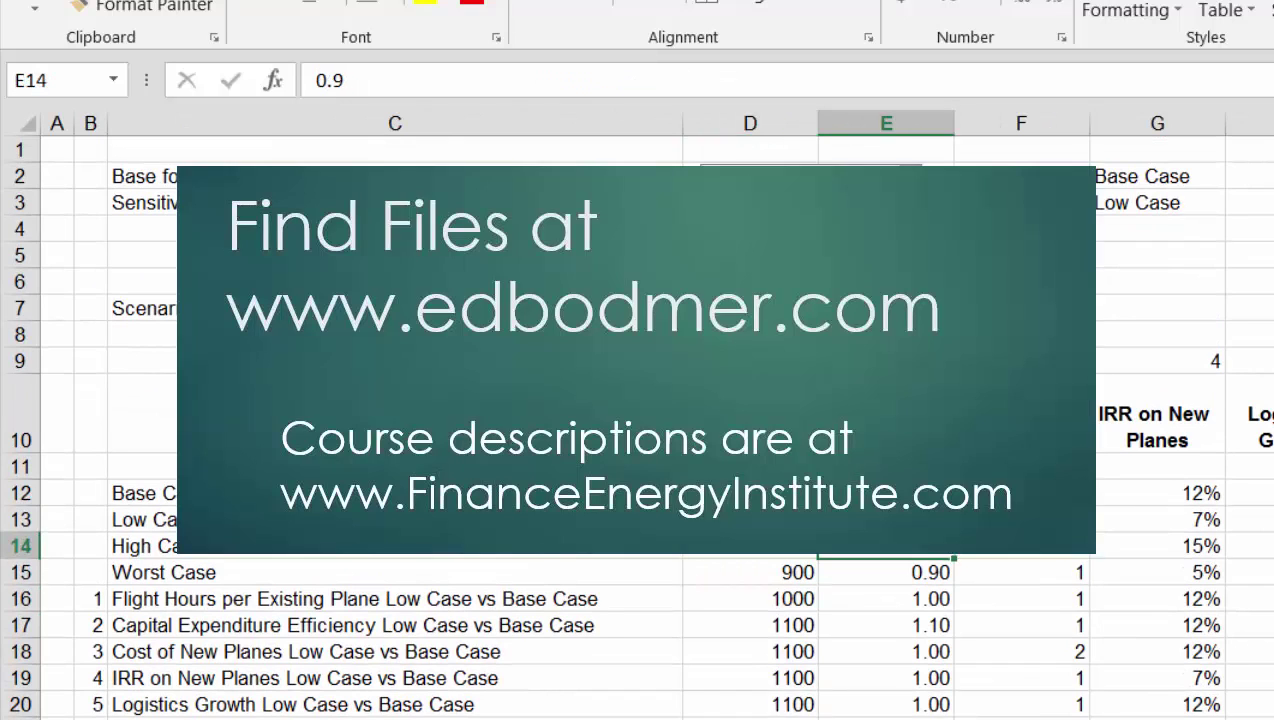
key(Up)
key(Left)
key(Right)
key(Right)
key(Right)
key(Right)
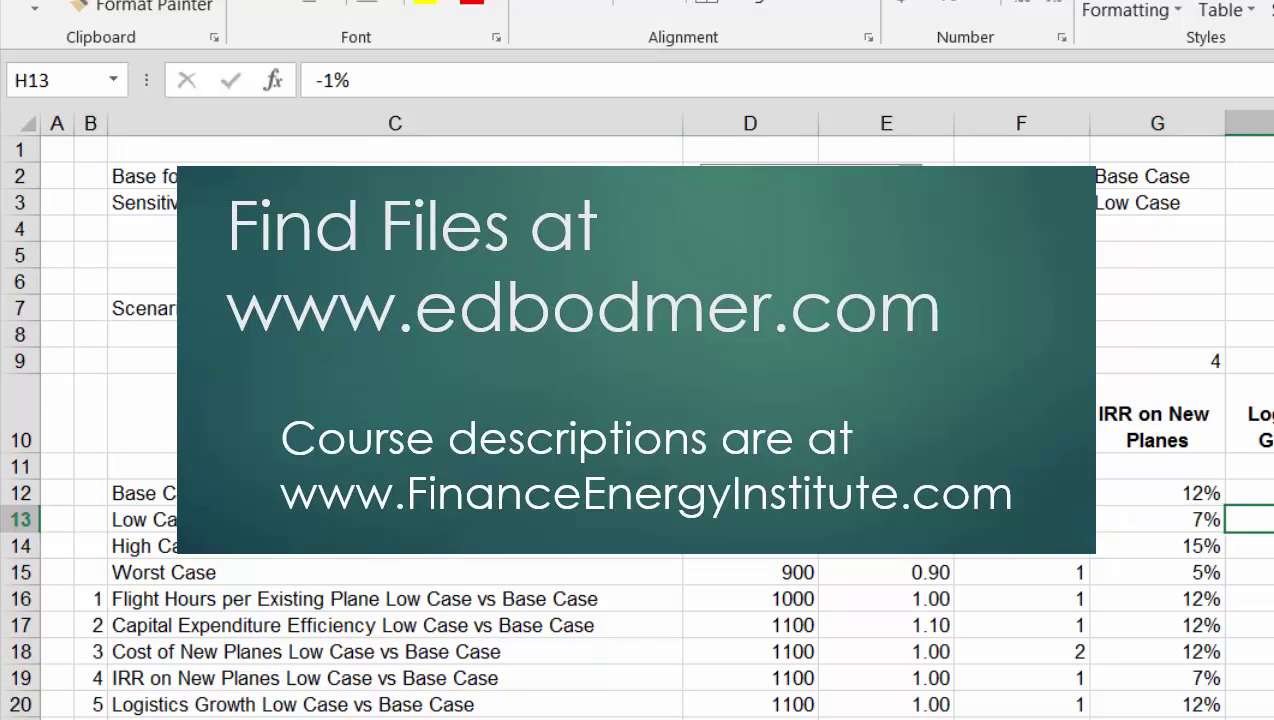
- View the Financial Model sheet's Equity Capital section and return to Economics of Incremental Aircraft at the start of the Assumptions sheet
key(ctrl+Page_Down)
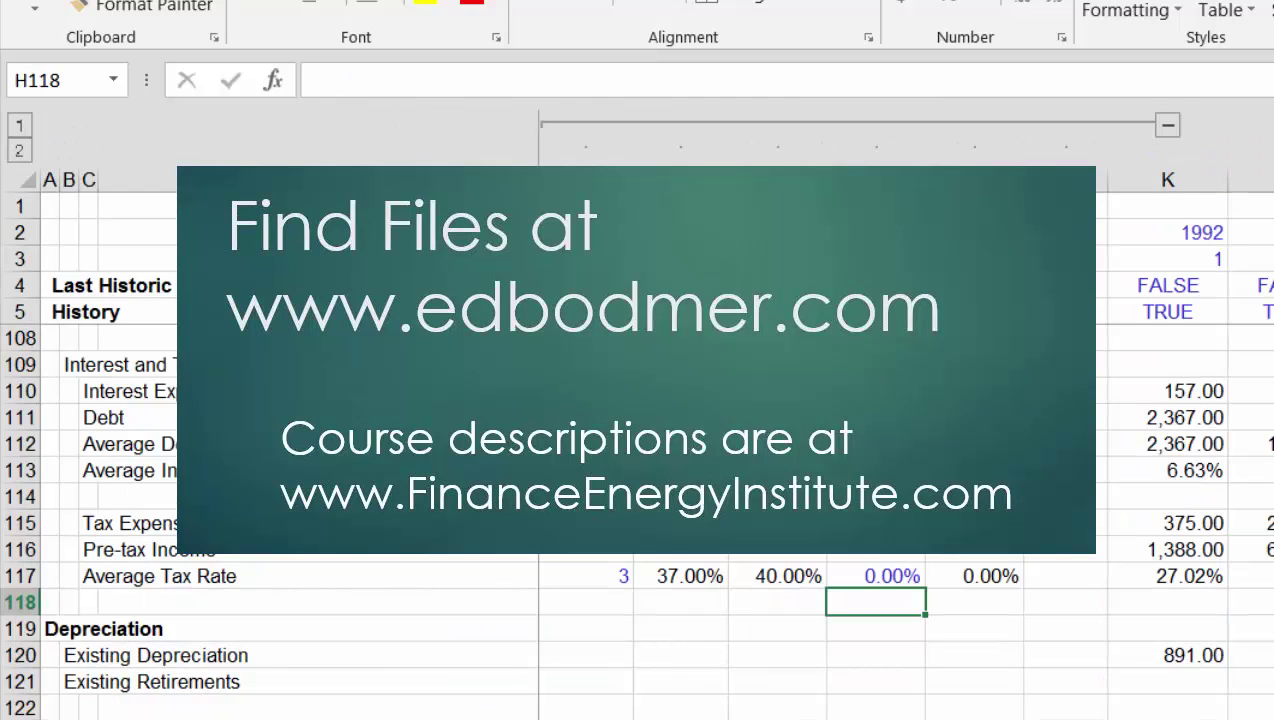
key(ctrl+Page_Down)
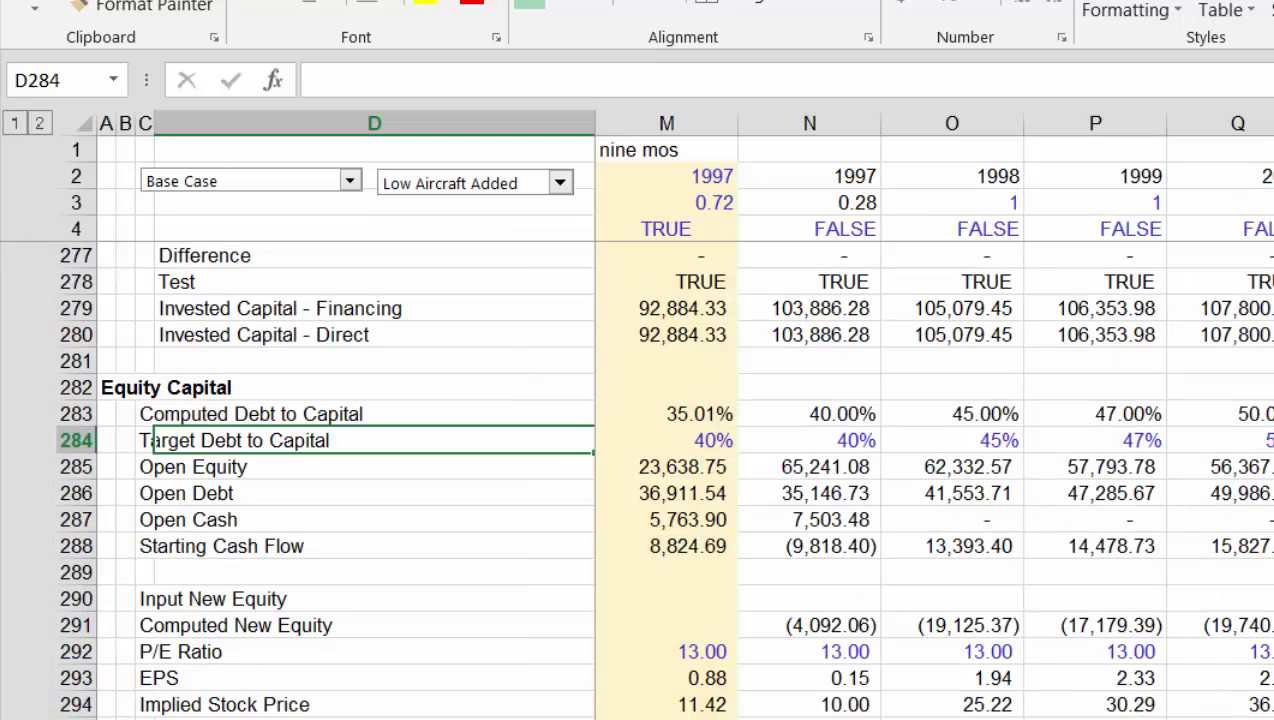
key(ctrl+Page_Up)
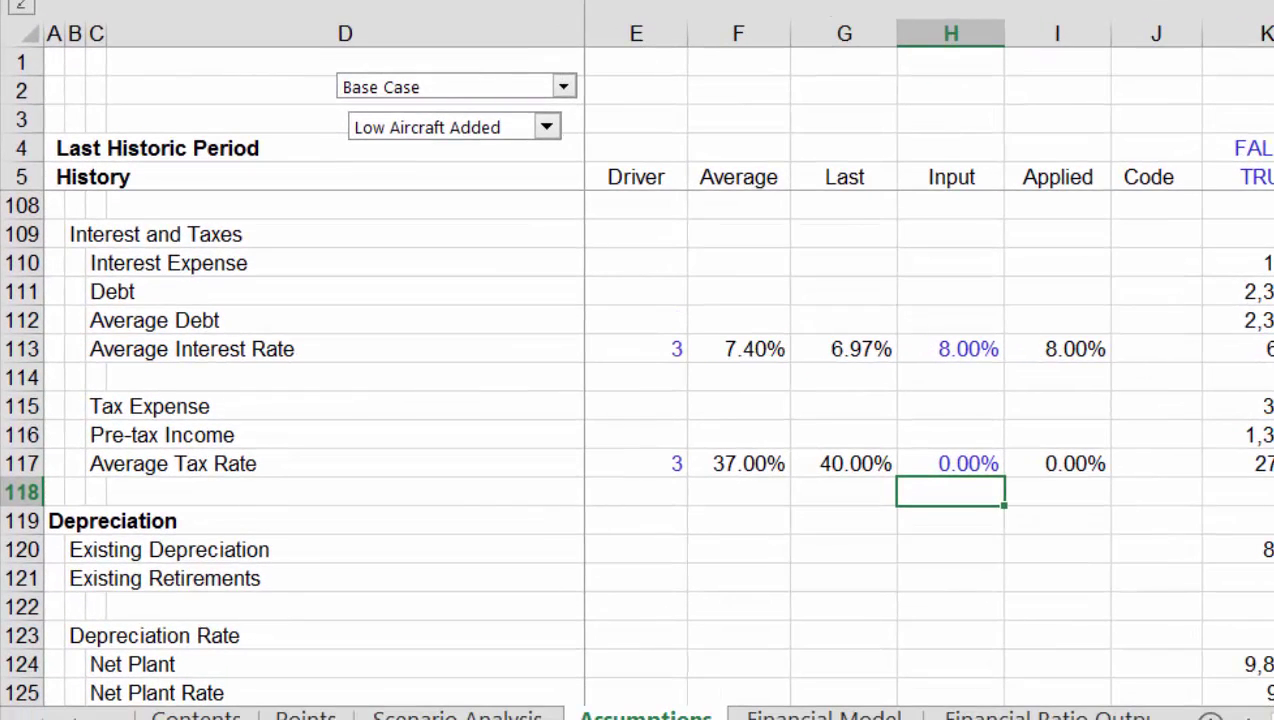
key(Page_Up)
key(Page_Up)
key(Page_Up)
key(Page_Up)
key(Page_Up)
key(Page_Up)
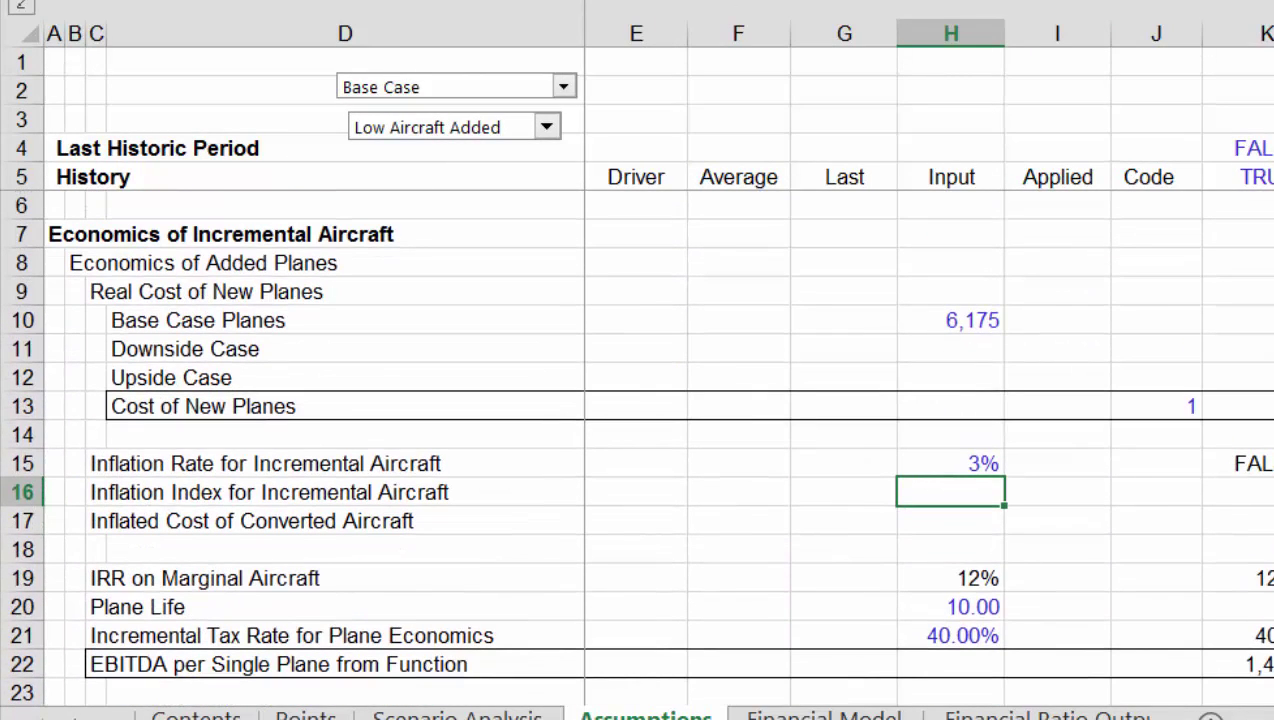
- Compare the Financial Ratio Output sheet's EPS chart under Low Case and High Case, returning the scenario to Base Case
key(ctrl+Page_Up)
key(ctrl+Page_Up)
key(ctrl+Page_Up)
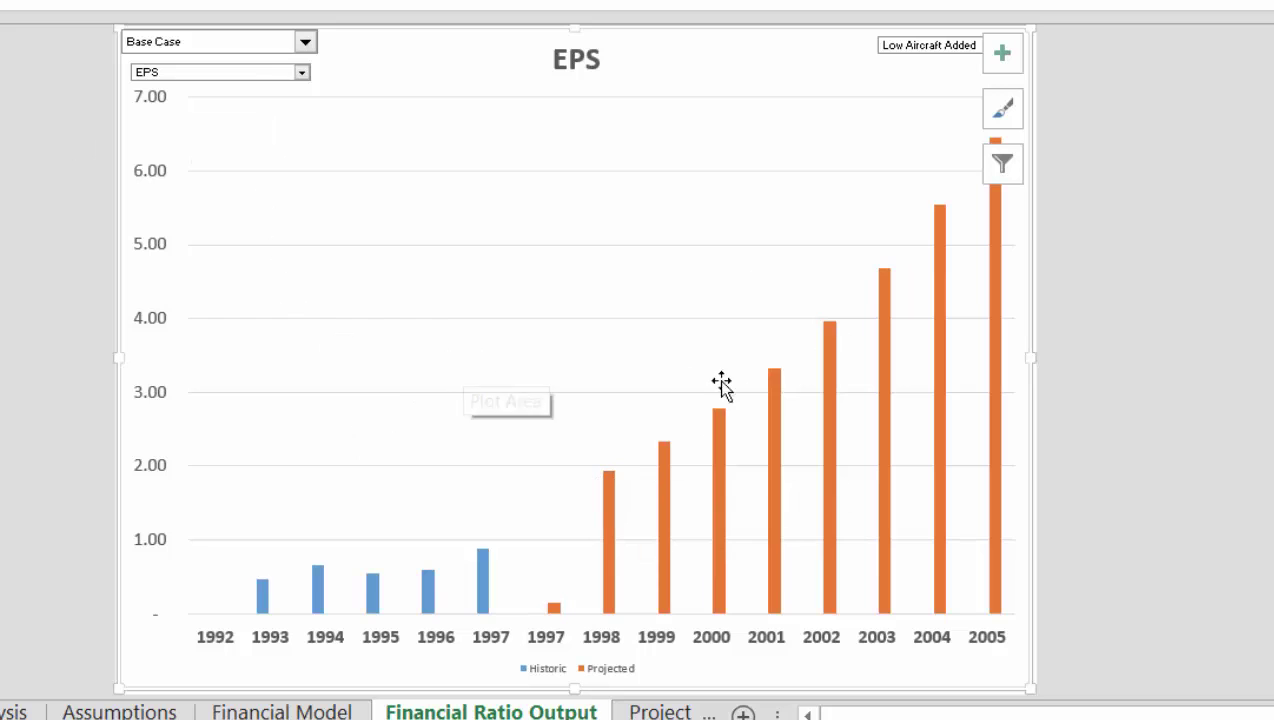
click(305, 43)
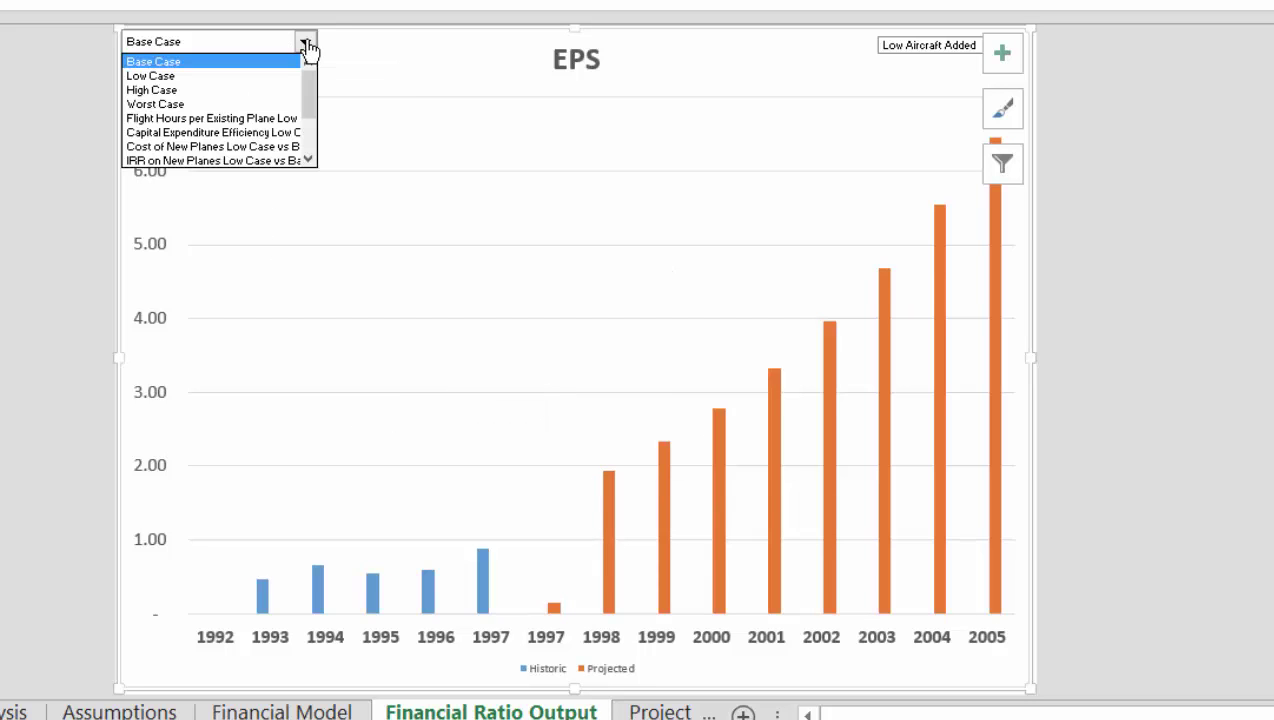
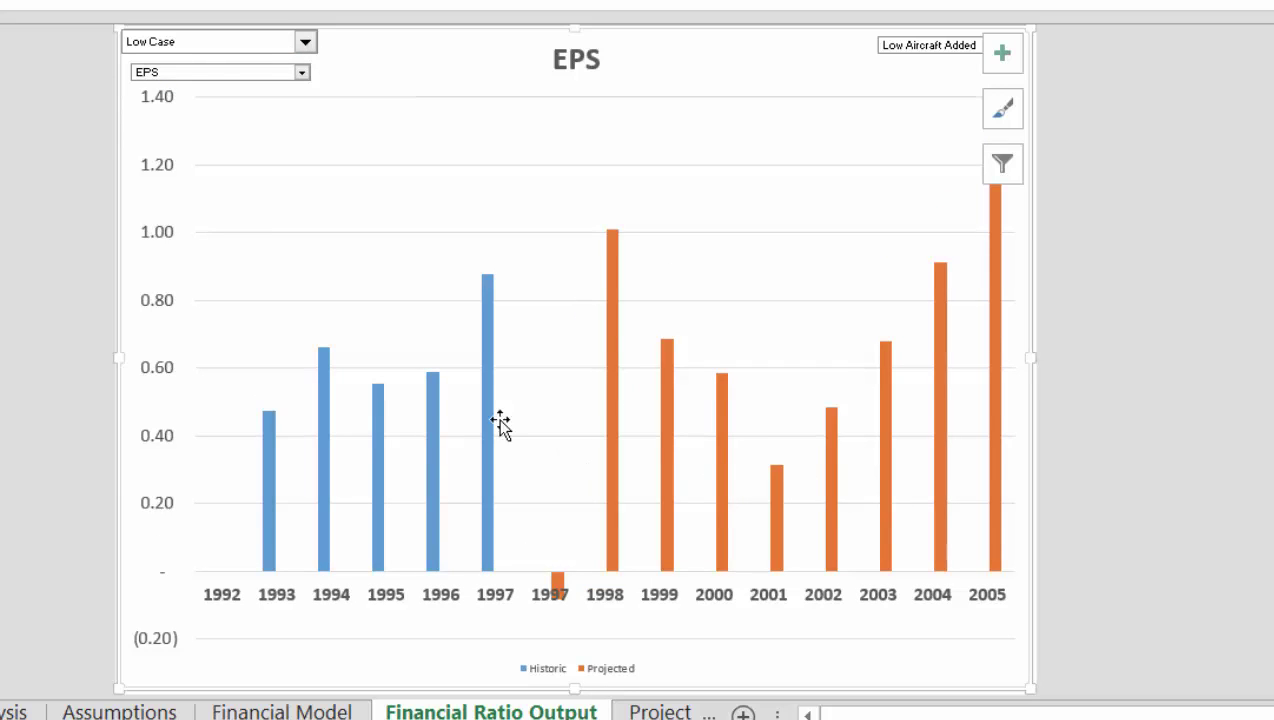
click(305, 45)
key(Down)
key(Return)
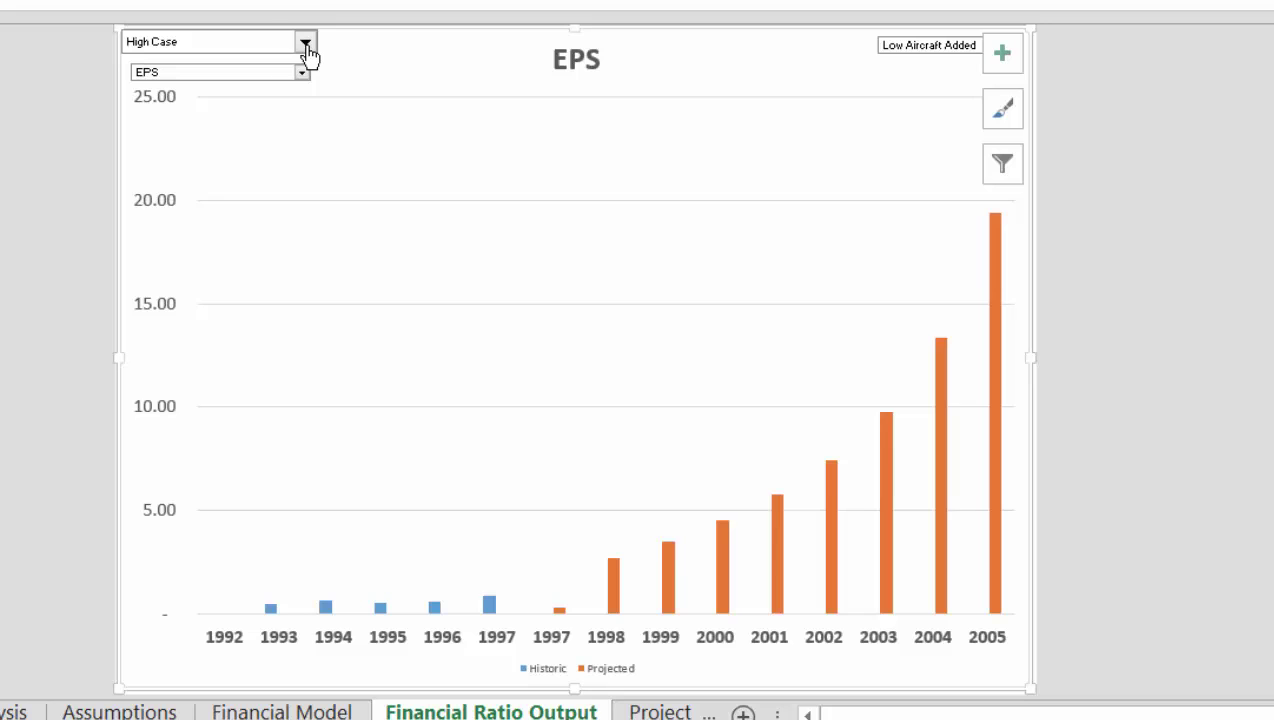
click(305, 45)
key(Up)
key(Up)
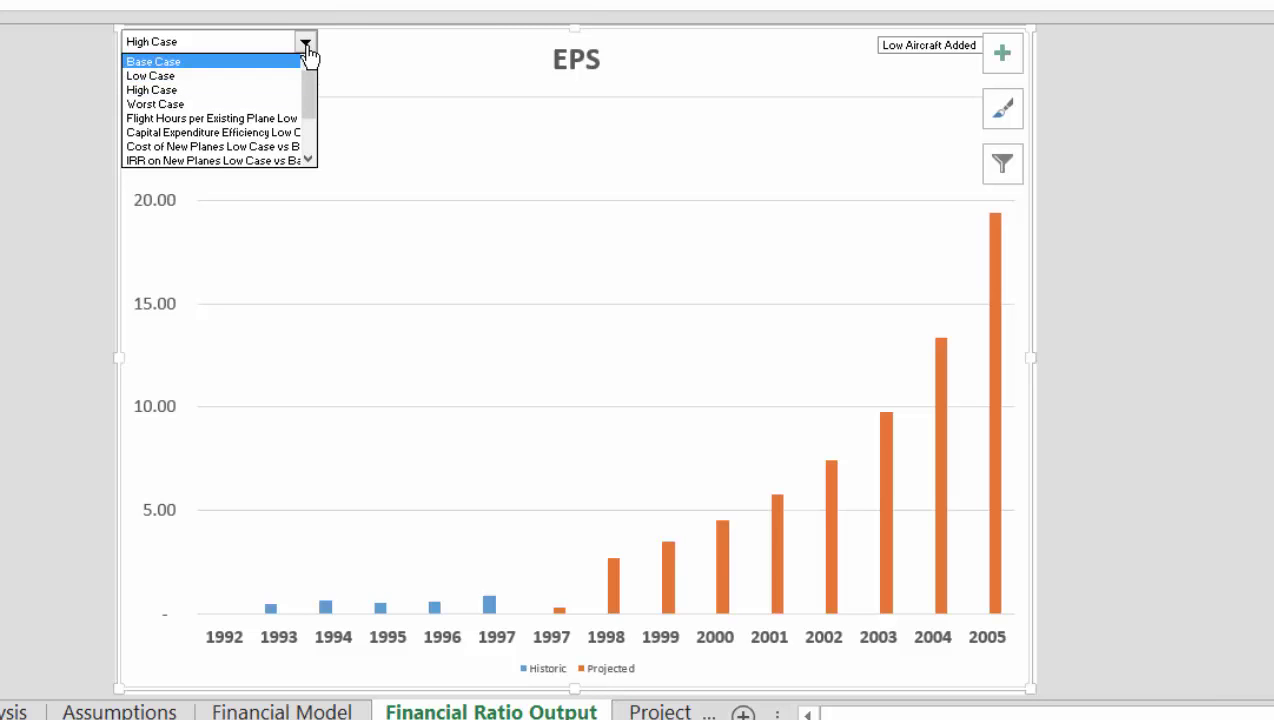
key(Escape)
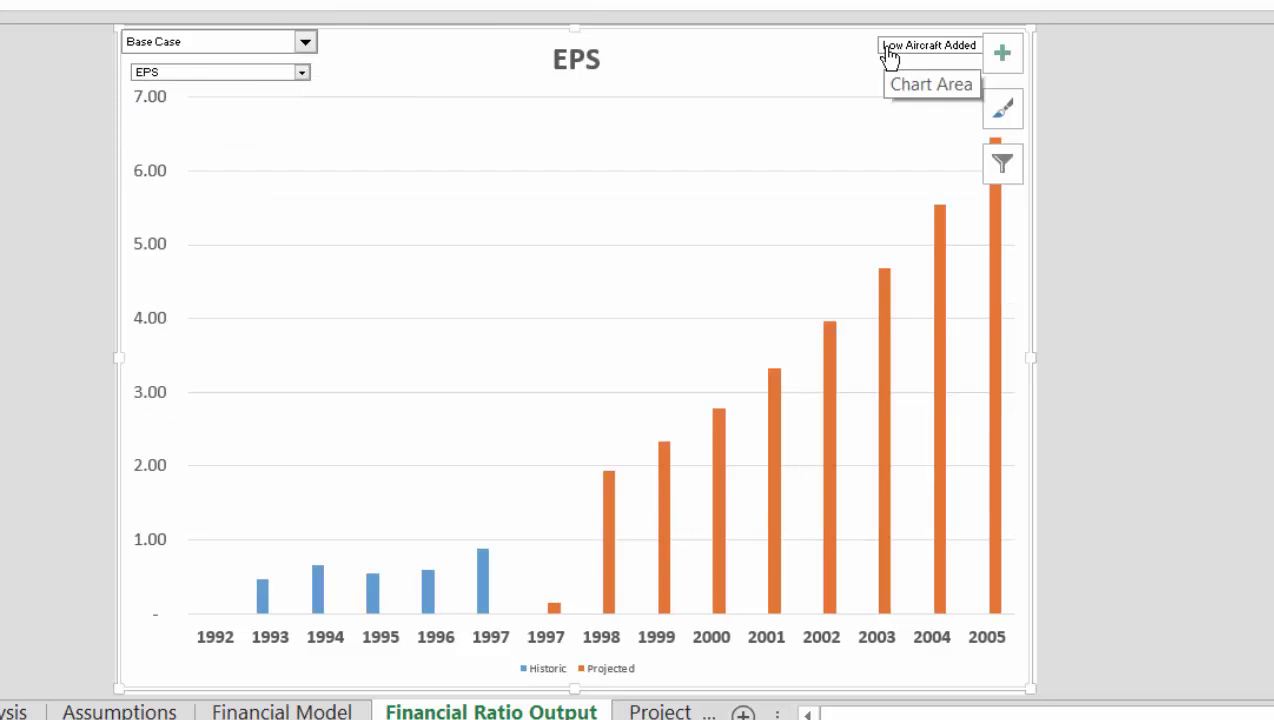
- Compare the EPS chart under Base Case Additions, High Aircraft Added and Low Aircraft Added, and leave the aircraft selection at Base Case Additions
click(891, 55)
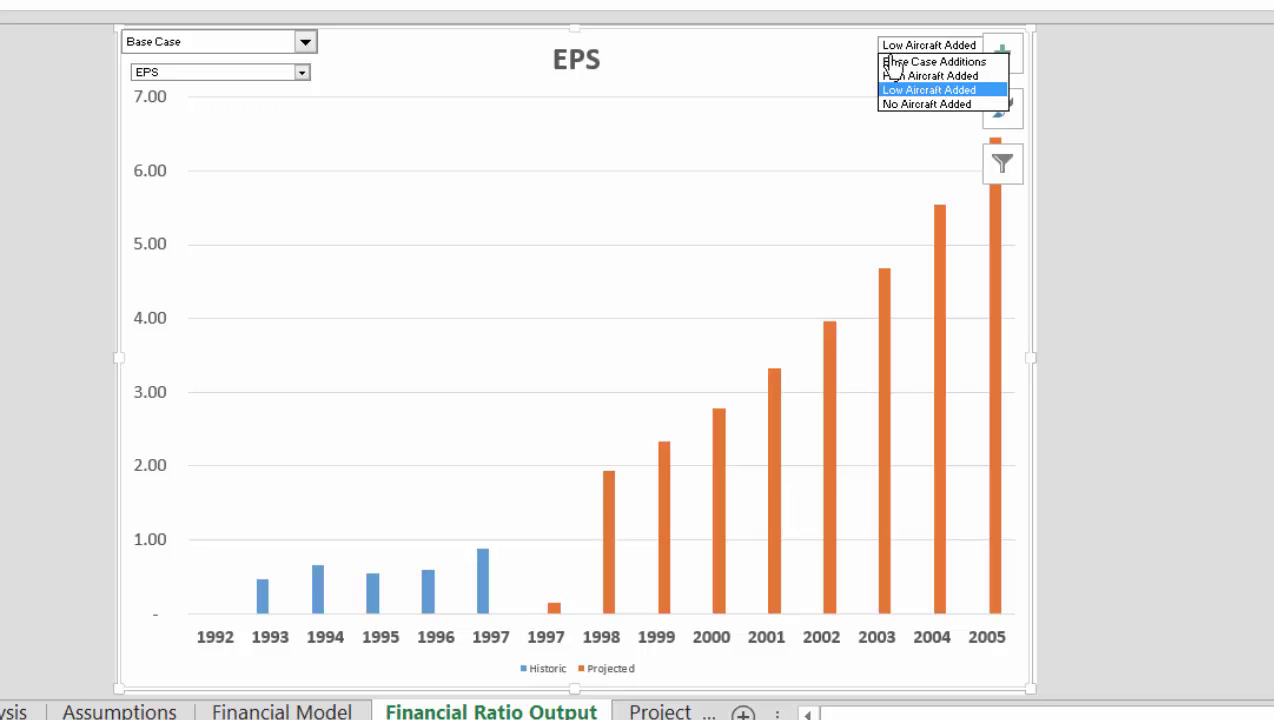
click(899, 62)
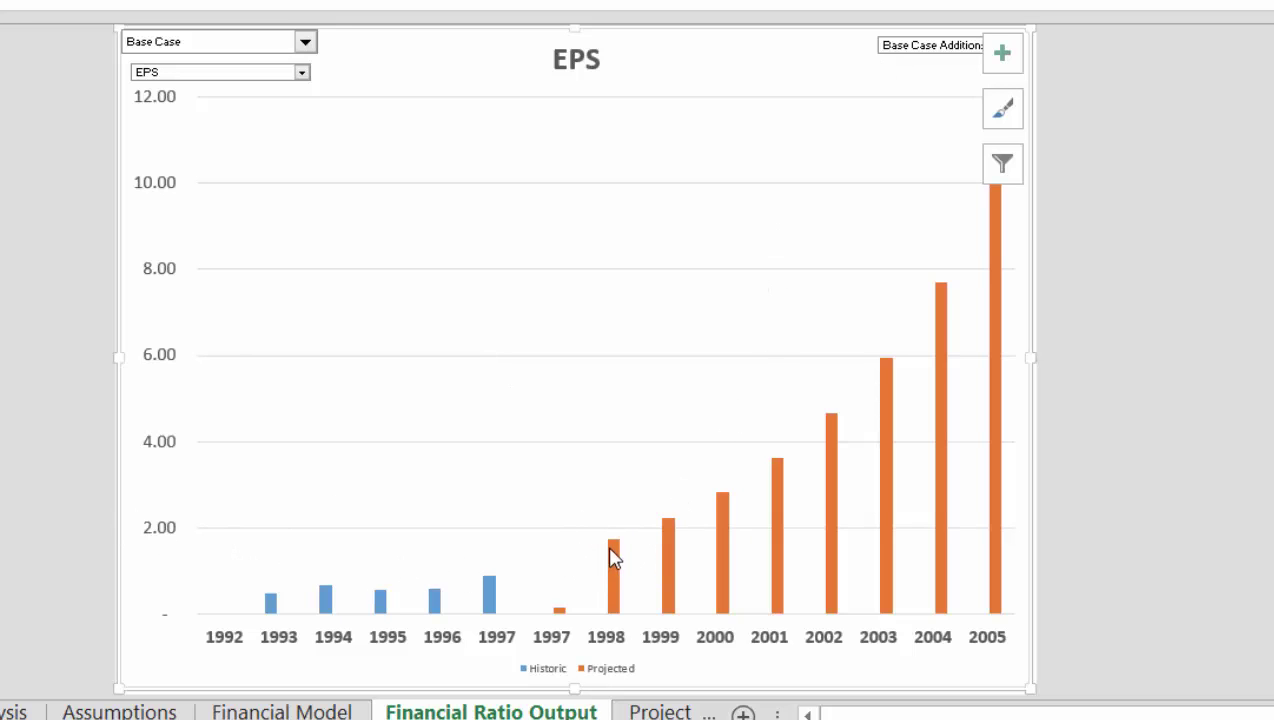
click(915, 55)
key(Down)
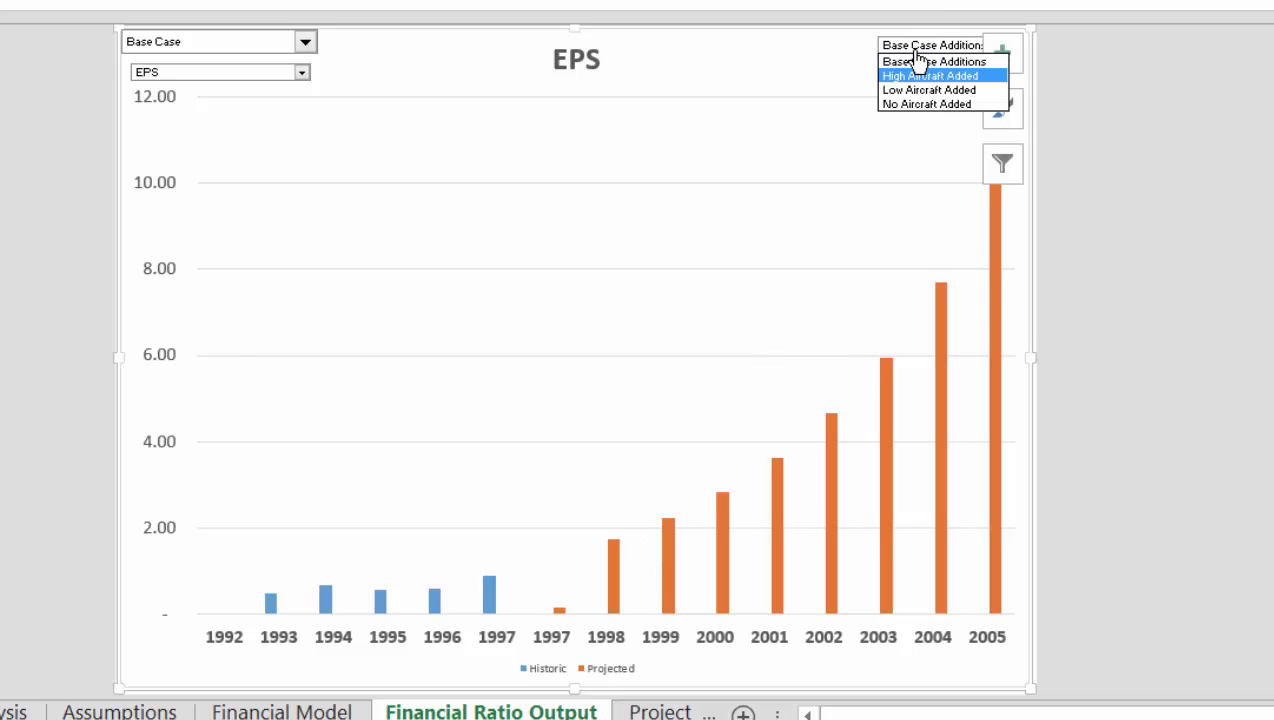
key(Return)
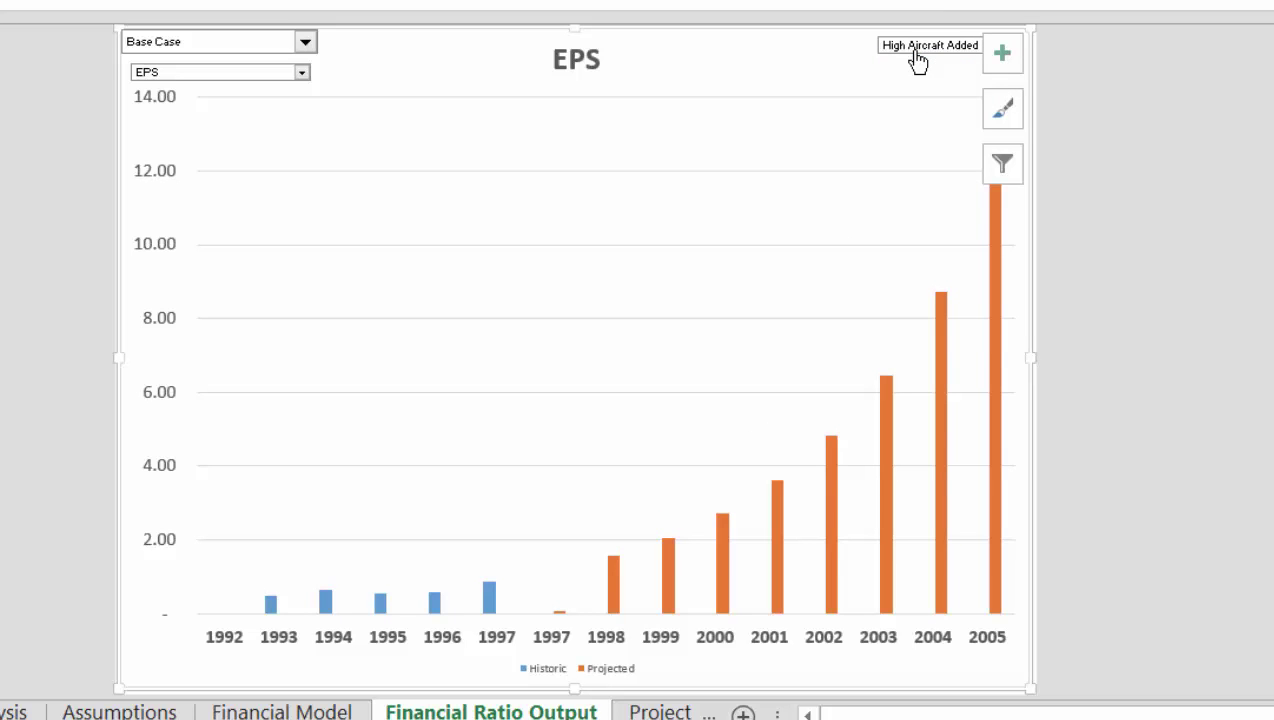
click(915, 55)
key(Down)
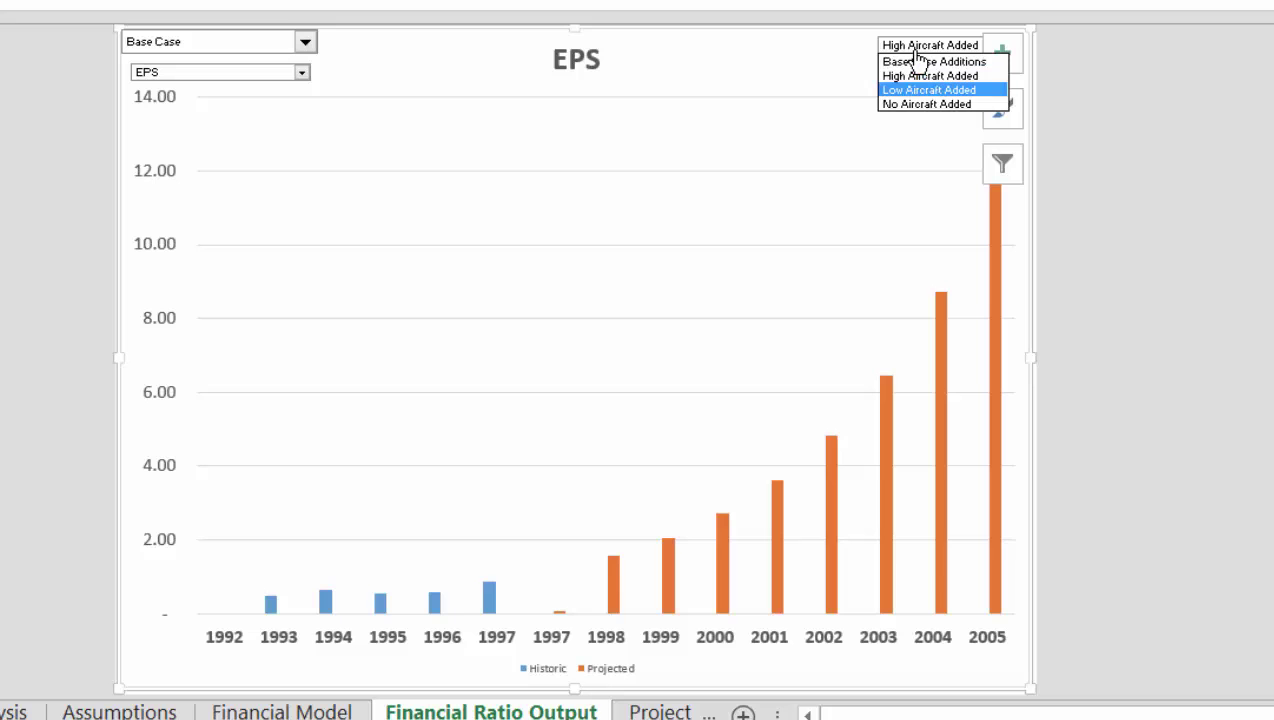
key(Return)
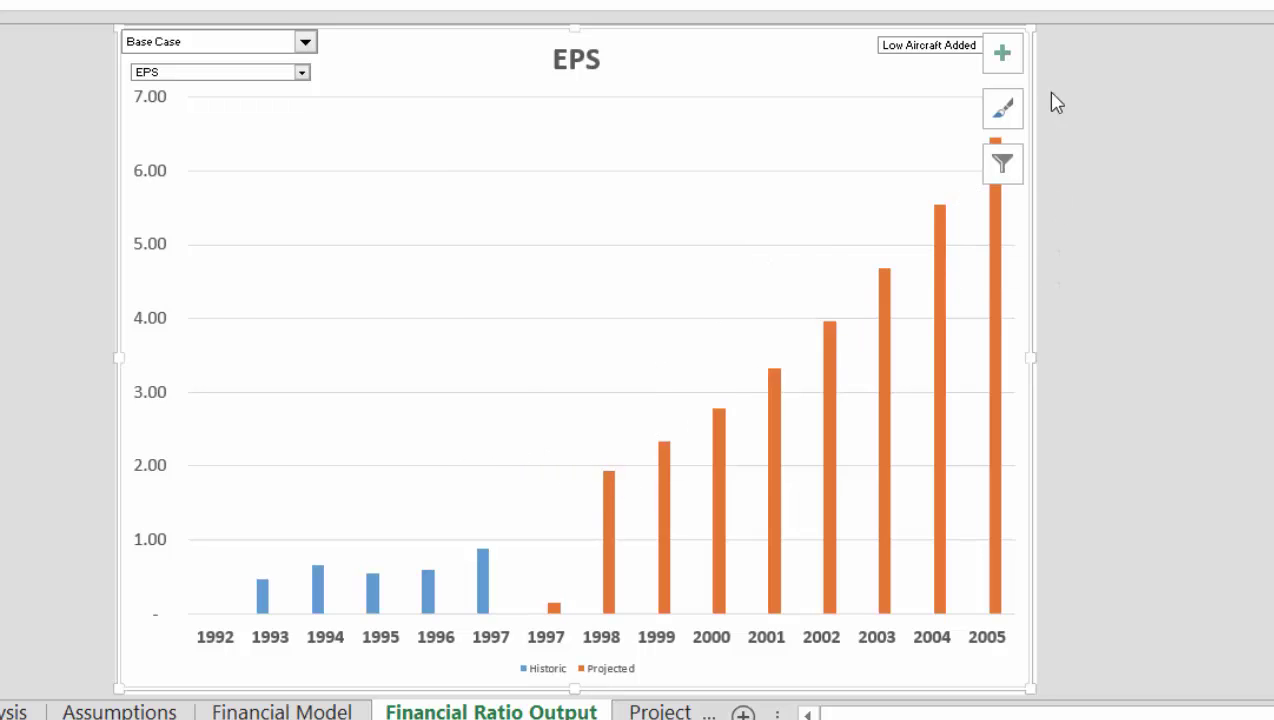
click(930, 50)
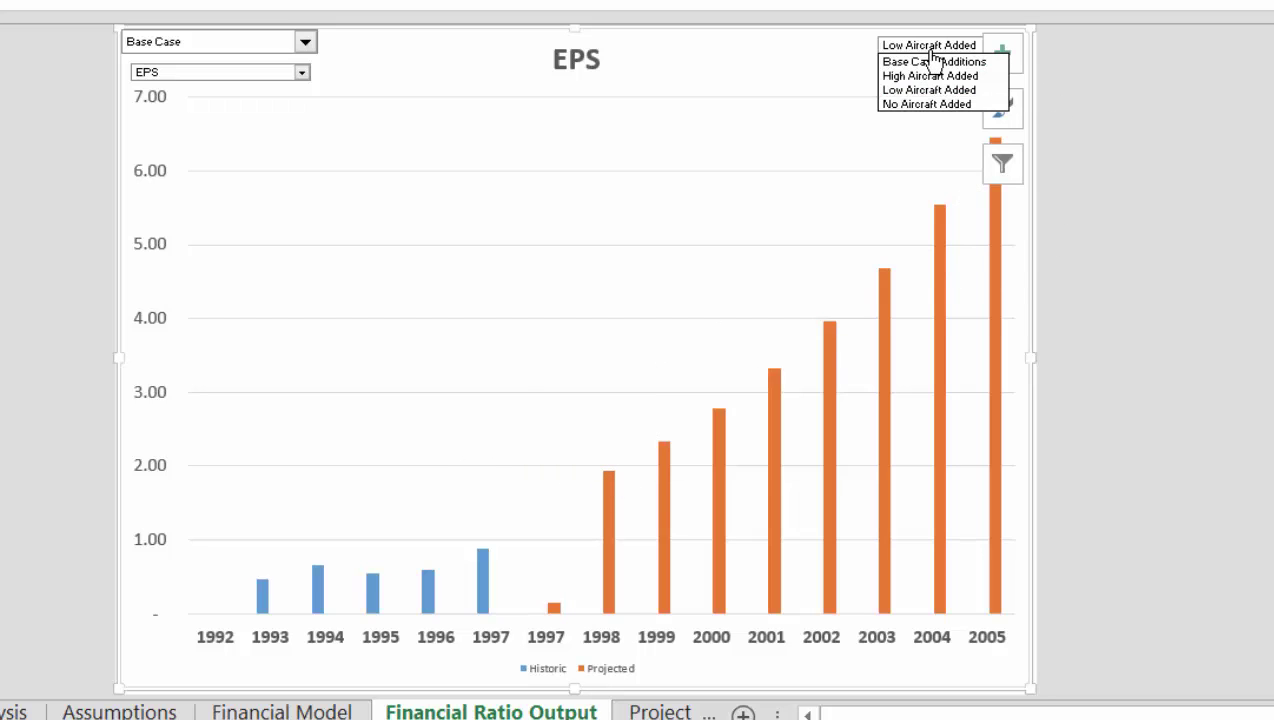
click(932, 61)
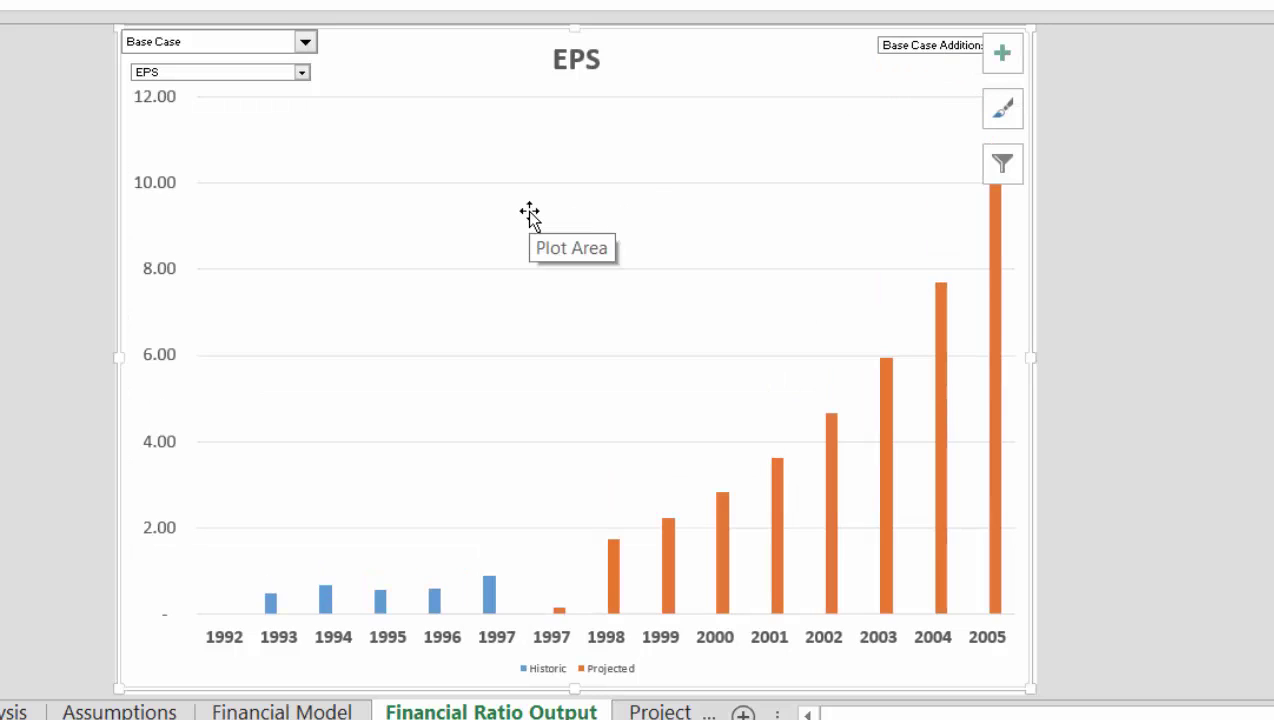
- Go to the Scenario Analysis sheet and color its hard-coded input cells blue
key(ctrl+Page_Up)
key(ctrl+Page_Up)
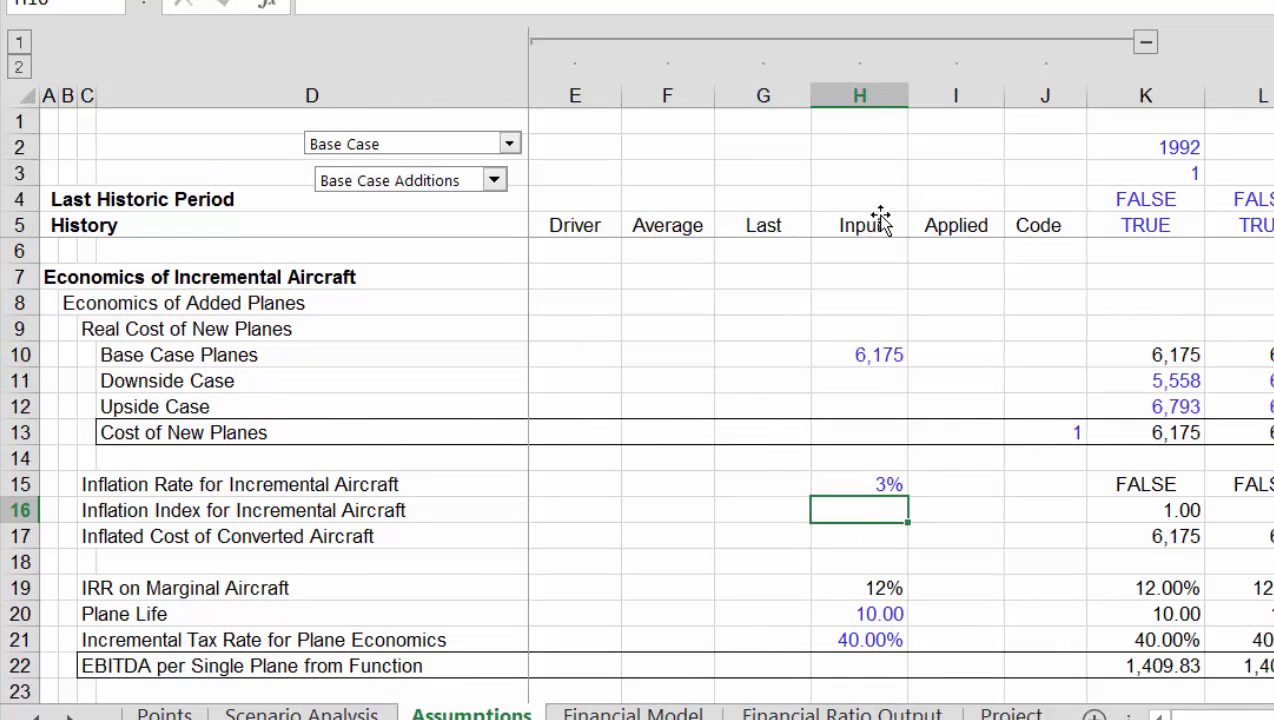
key(Left)
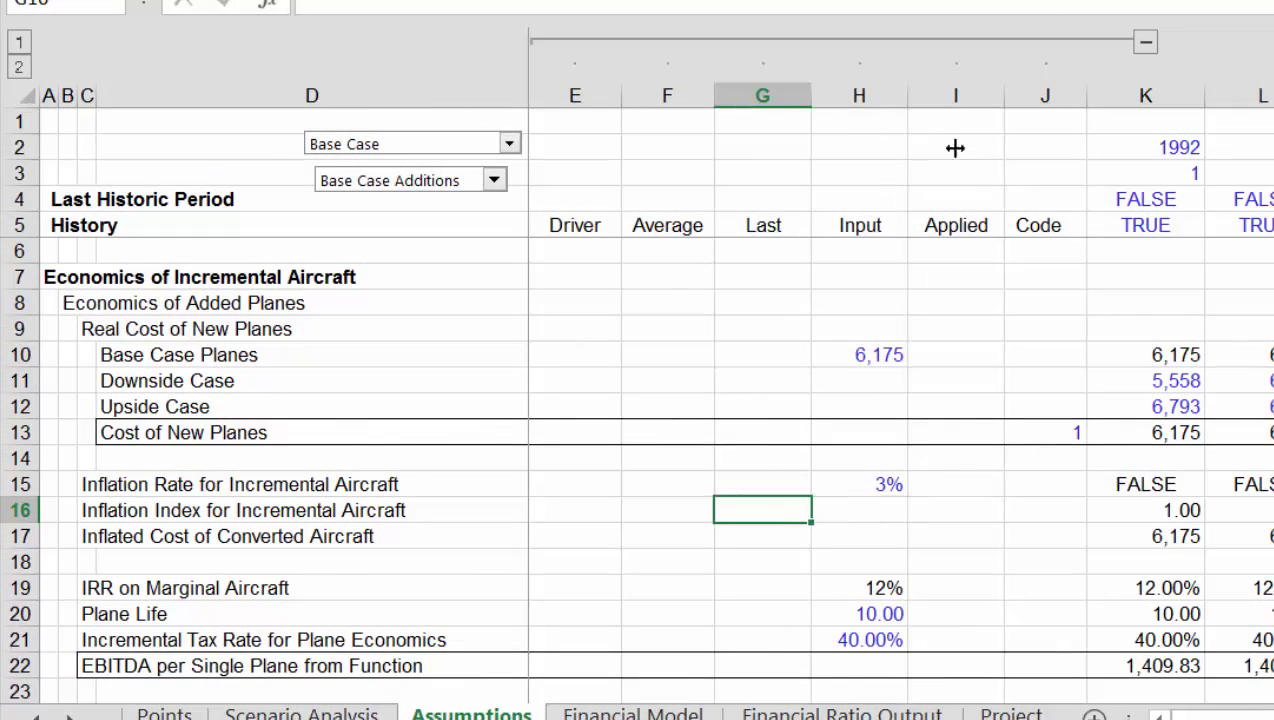
key(ctrl+Page_Up)
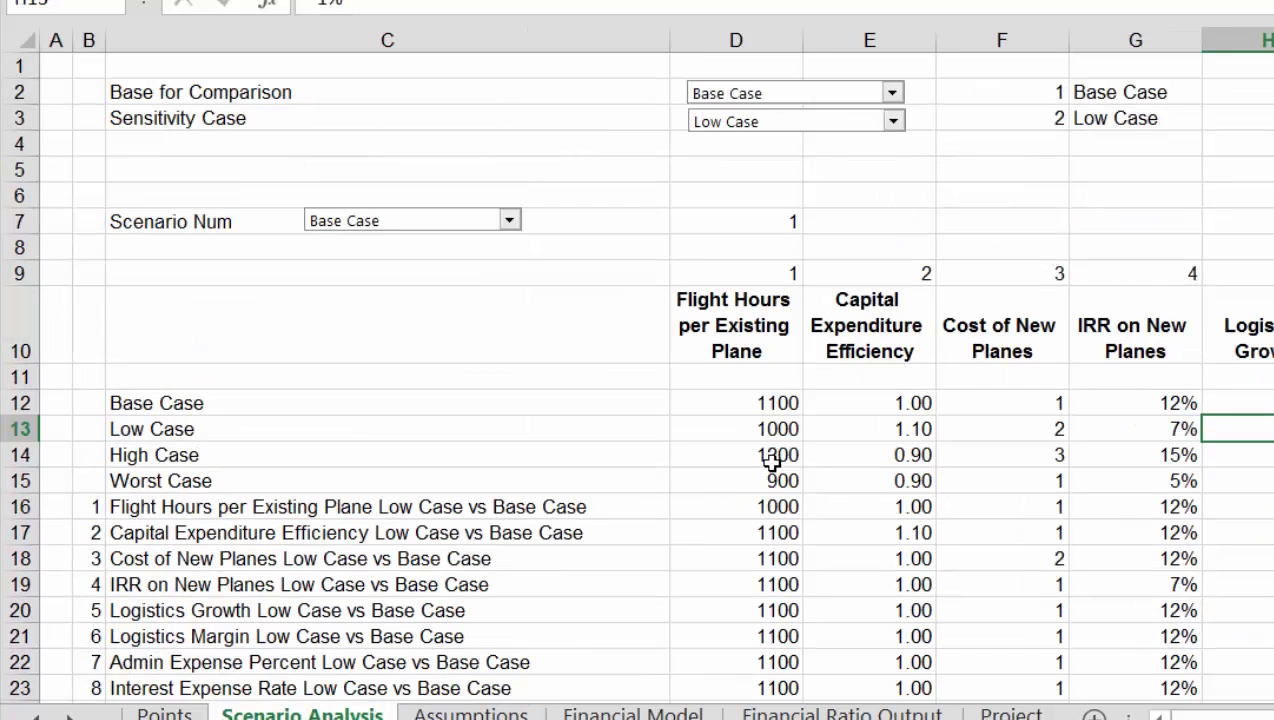
key(ctrl+shift+c)
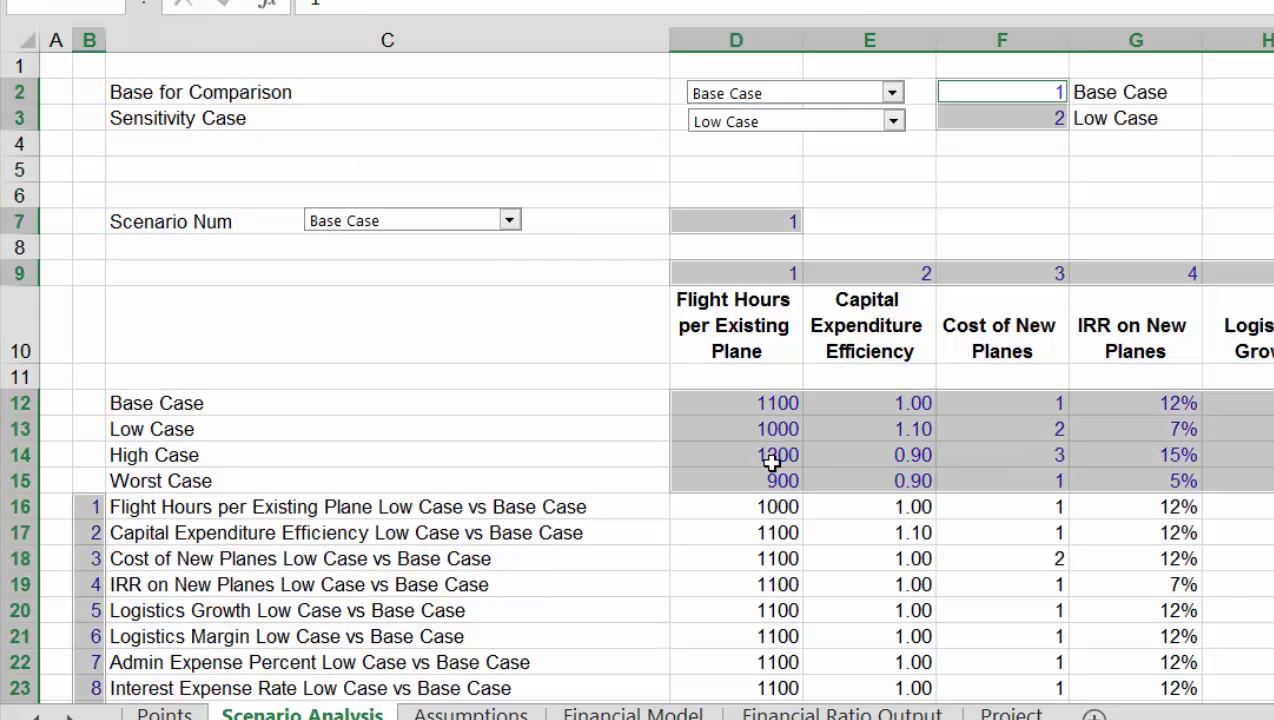
- Look over the Scenario Analysis sheet from the case selectors down to the driver rows and the Table section
key(Down)
key(Down)
key(Down)
key(Down)
key(Down)
key(Down)
key(Down)
key(Down)
key(Down)
key(Down)
key(Down)
key(Down)
key(Down)
key(Down)
key(Down)
key(Down)
key(Down)
key(Down)
key(Down)
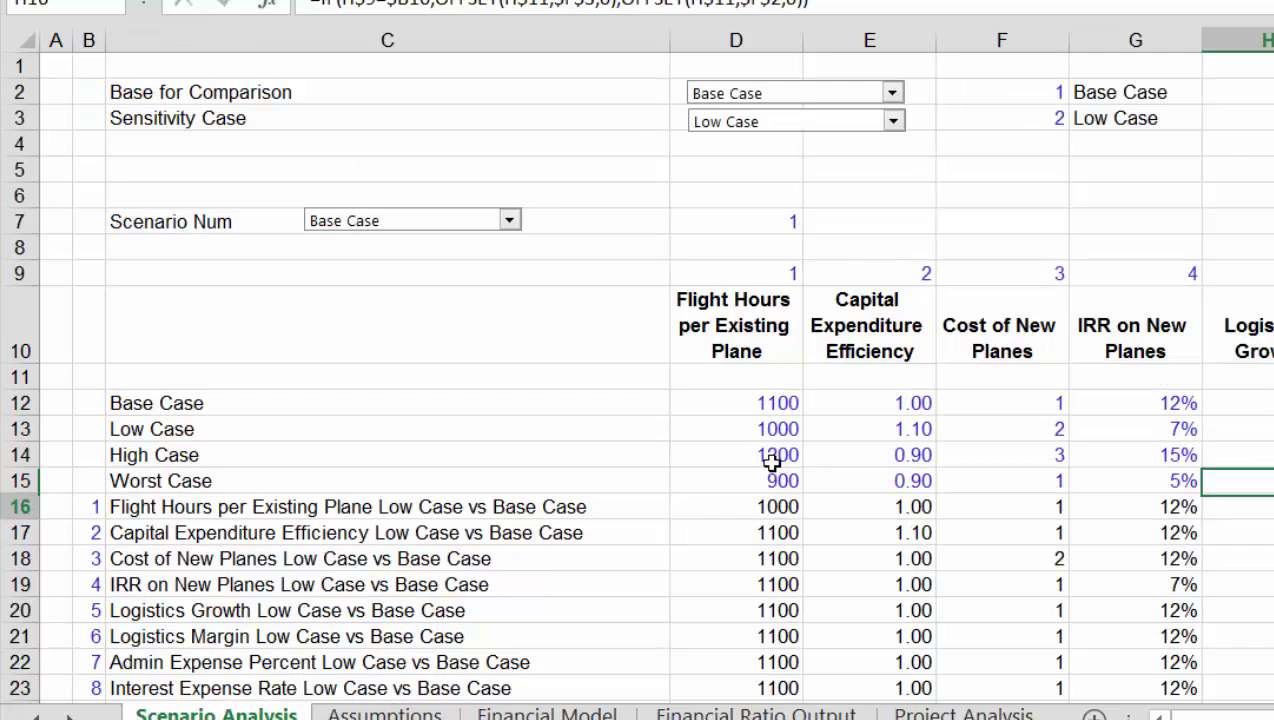
key(Up)
key(Up)
key(Up)
key(Up)
key(Up)
key(Up)
key(Up)
key(Up)
key(Up)
key(Up)
key(Up)
key(Up)
key(Up)
key(Up)
key(Up)
key(Up)
key(Up)
key(Up)
key(Up)
key(Up)
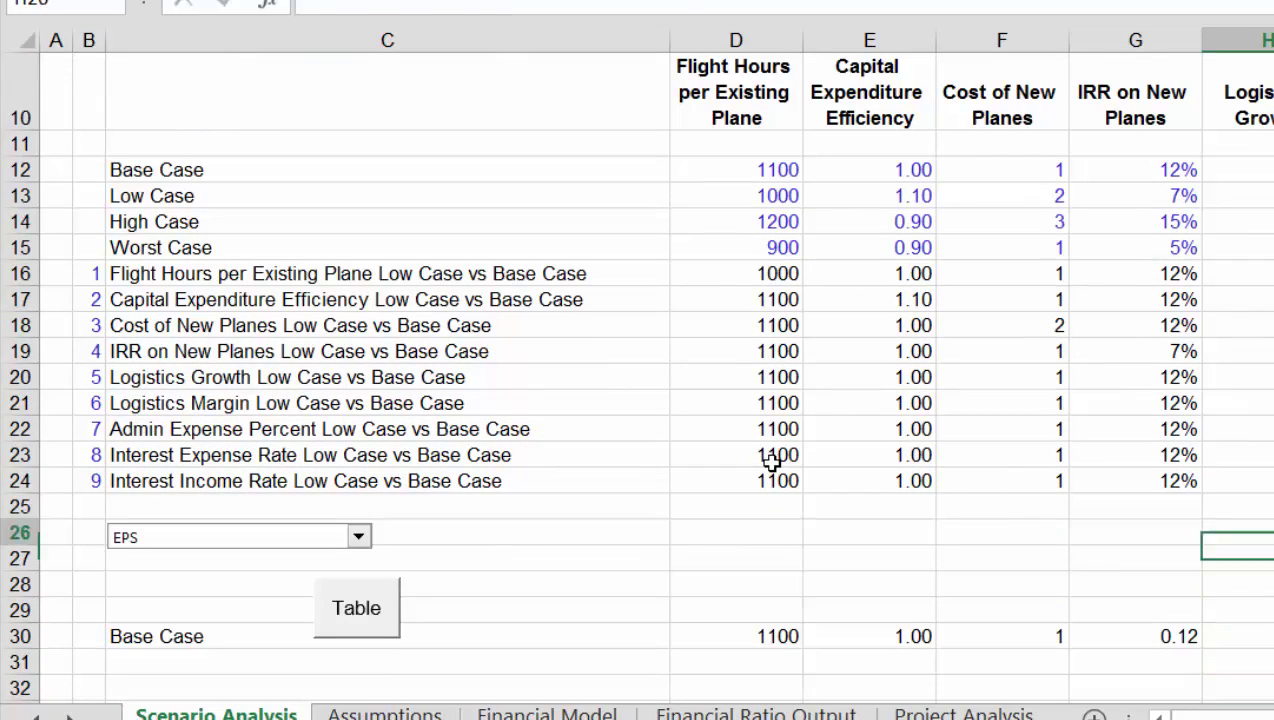
key(Left)
key(Left)
key(Left)
key(Left)
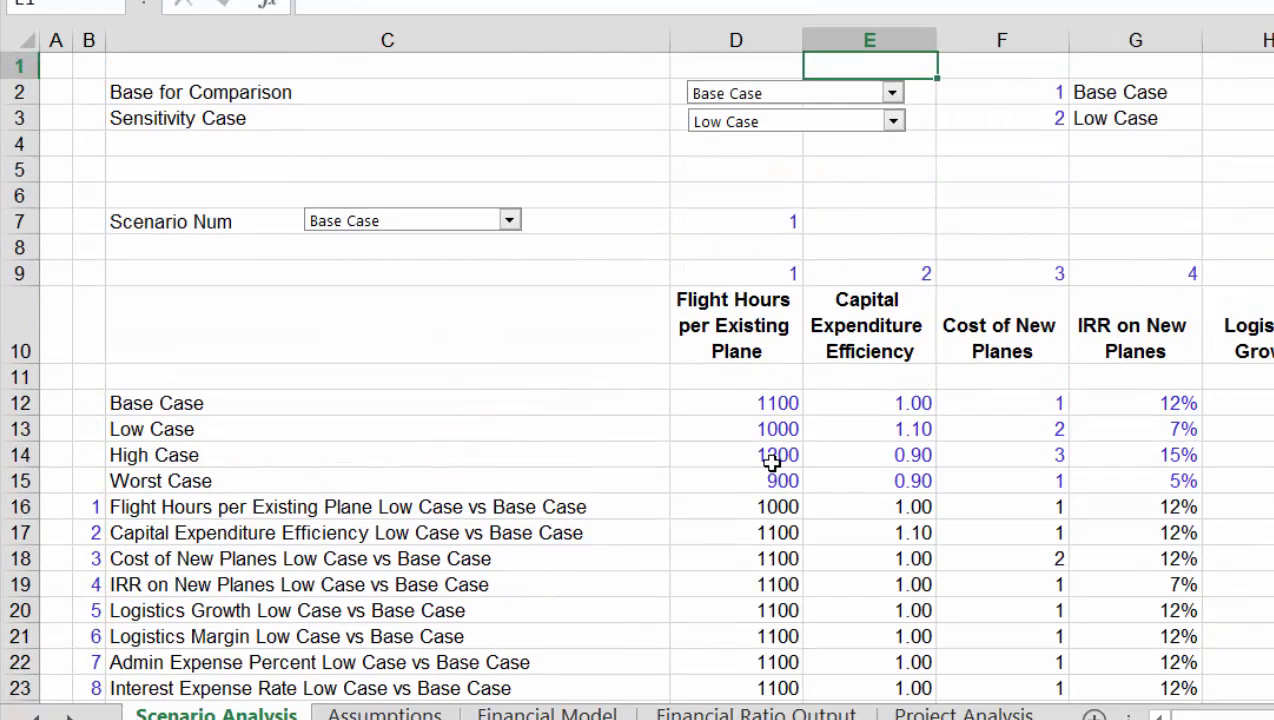
- Examine the Worst Case row's driver values from Flight Hours per Existing Plane to IRR on New Planes
key(Down)
key(Down)
key(Down)
key(Down)
key(Down)
key(Down)
key(Down)
key(Down)
key(Down)
key(Down)
key(Down)
key(Down)
key(Down)
key(Down)
key(Down)
key(Down)
key(Down)
key(Down)
key(Down)
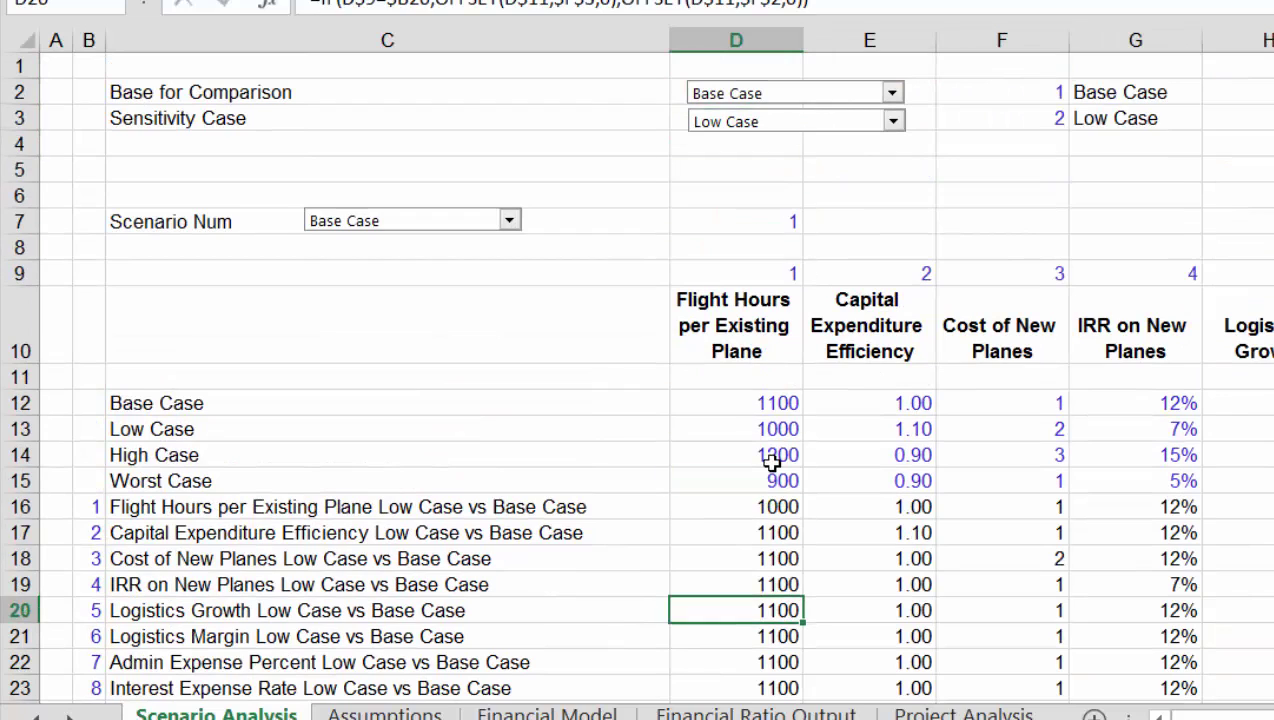
key(Up)
key(Up)
key(Up)
key(Up)
key(Up)
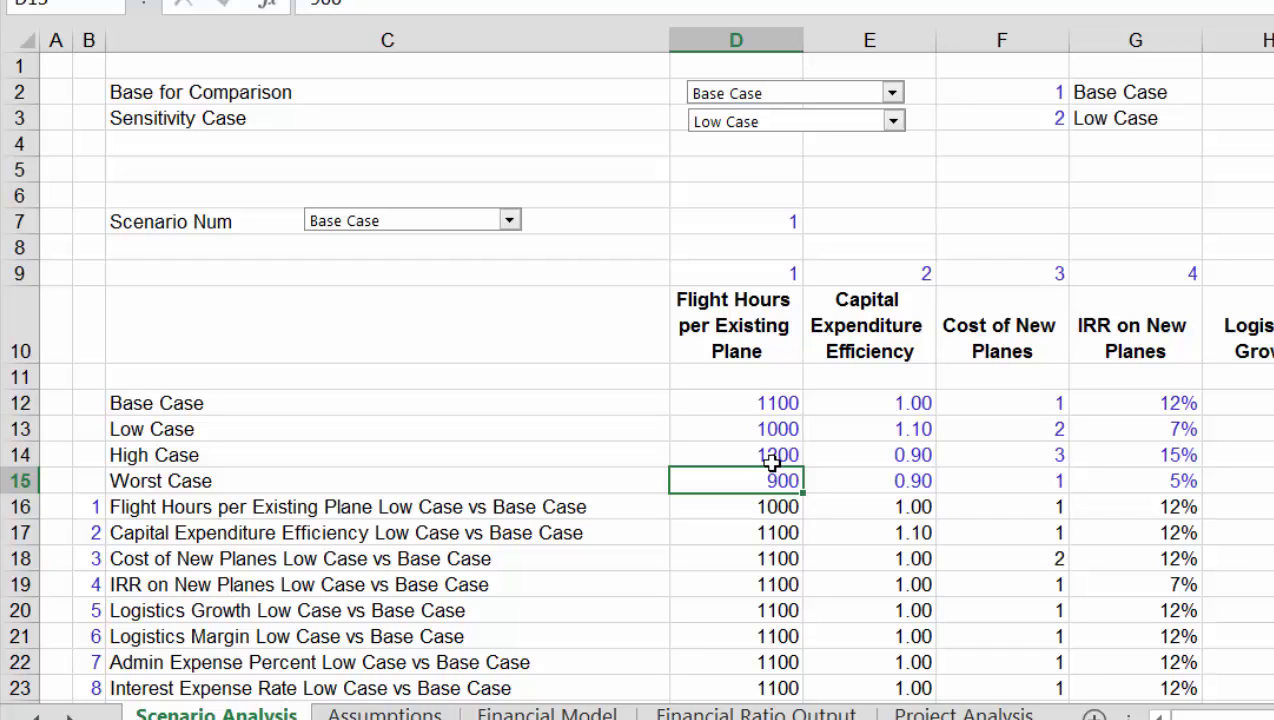
key(Right)
key(Right)
key(Right)
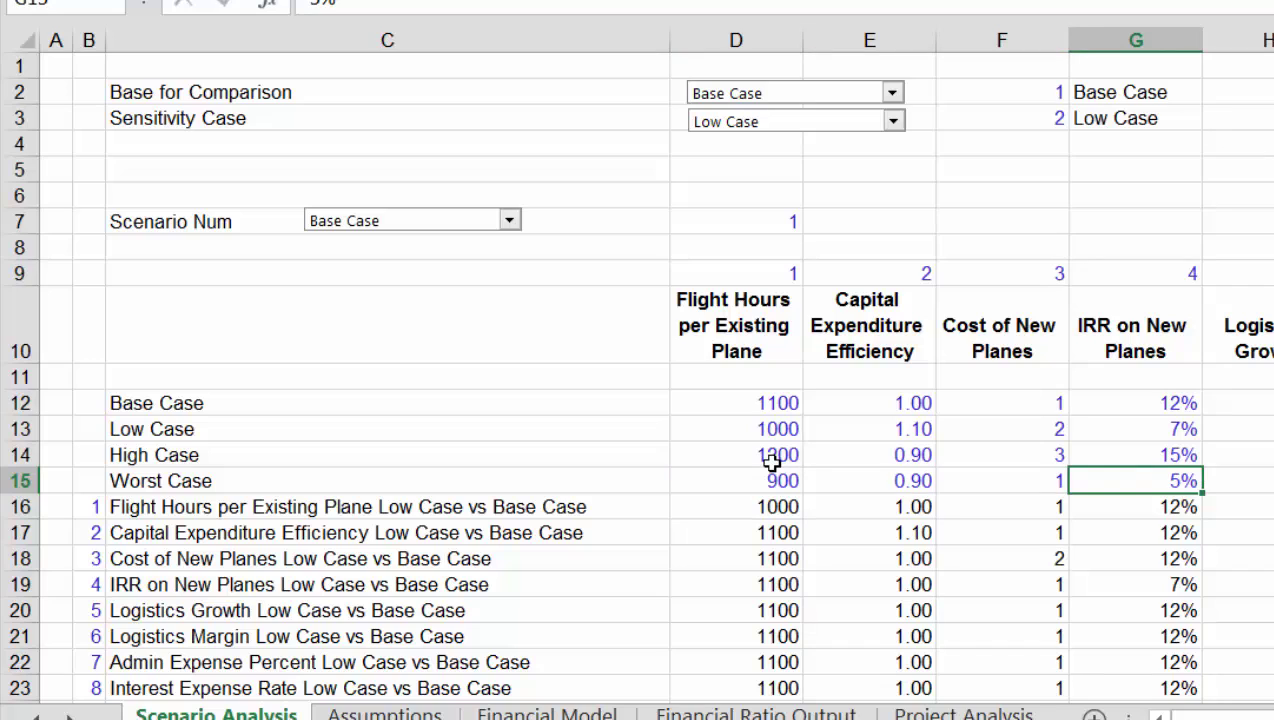
- Compare Flight Hours per Existing Plane and Capital Expenditure Efficiency across the cases, then check the Base Case's Cost of New Planes code
key(Left)
key(Left)
key(Left)
key(Up)
key(Up)
key(Up)
key(Up)
key(Down)
key(Down)
key(Down)
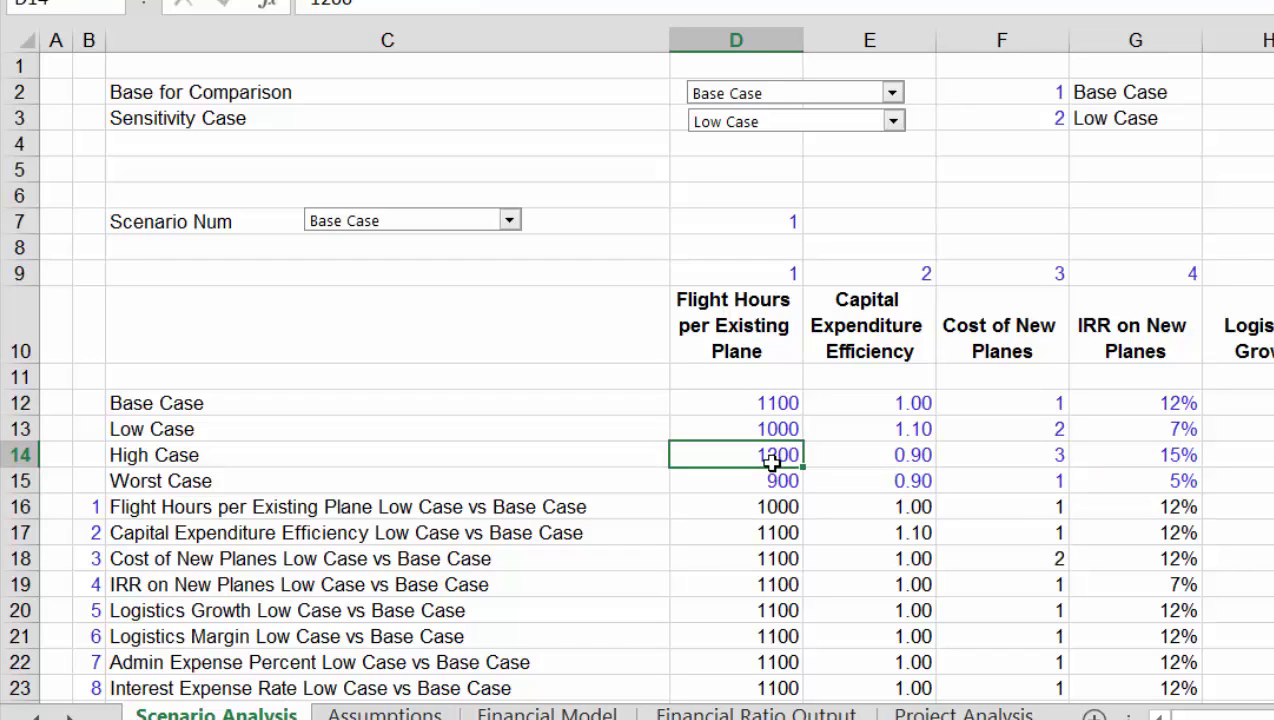
key(Right)
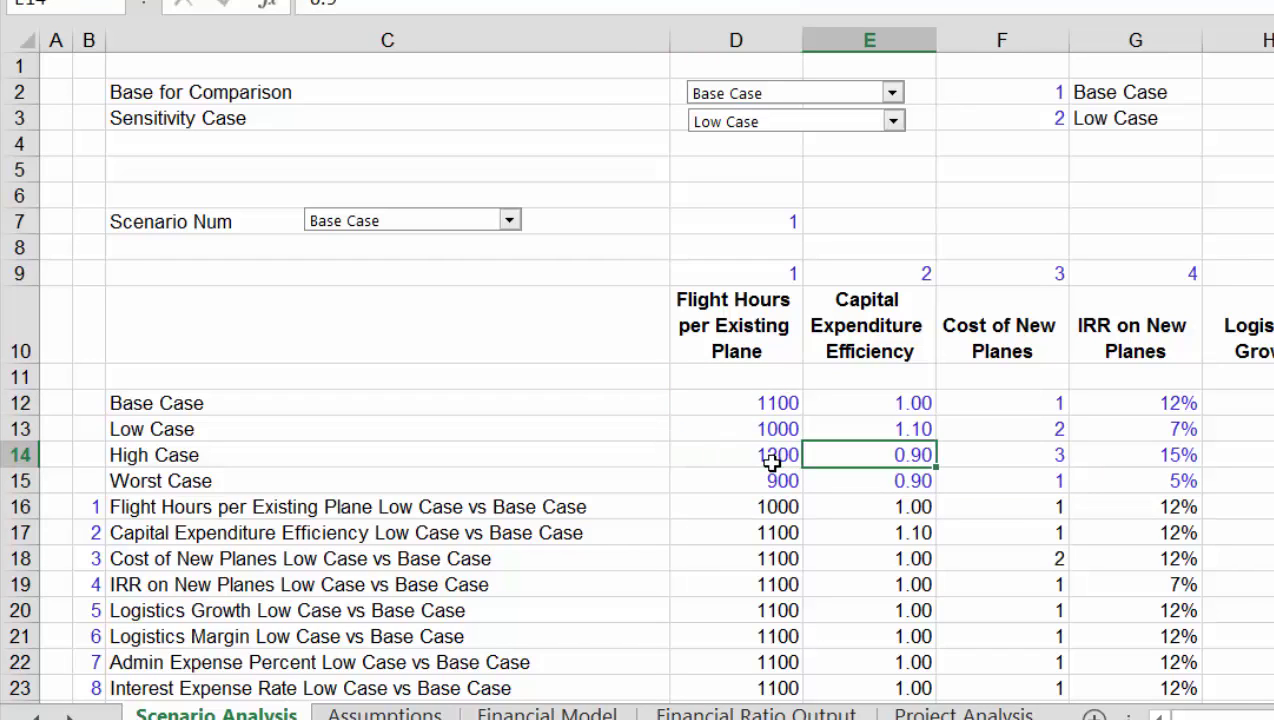
key(Up)
key(Up)
key(Up)
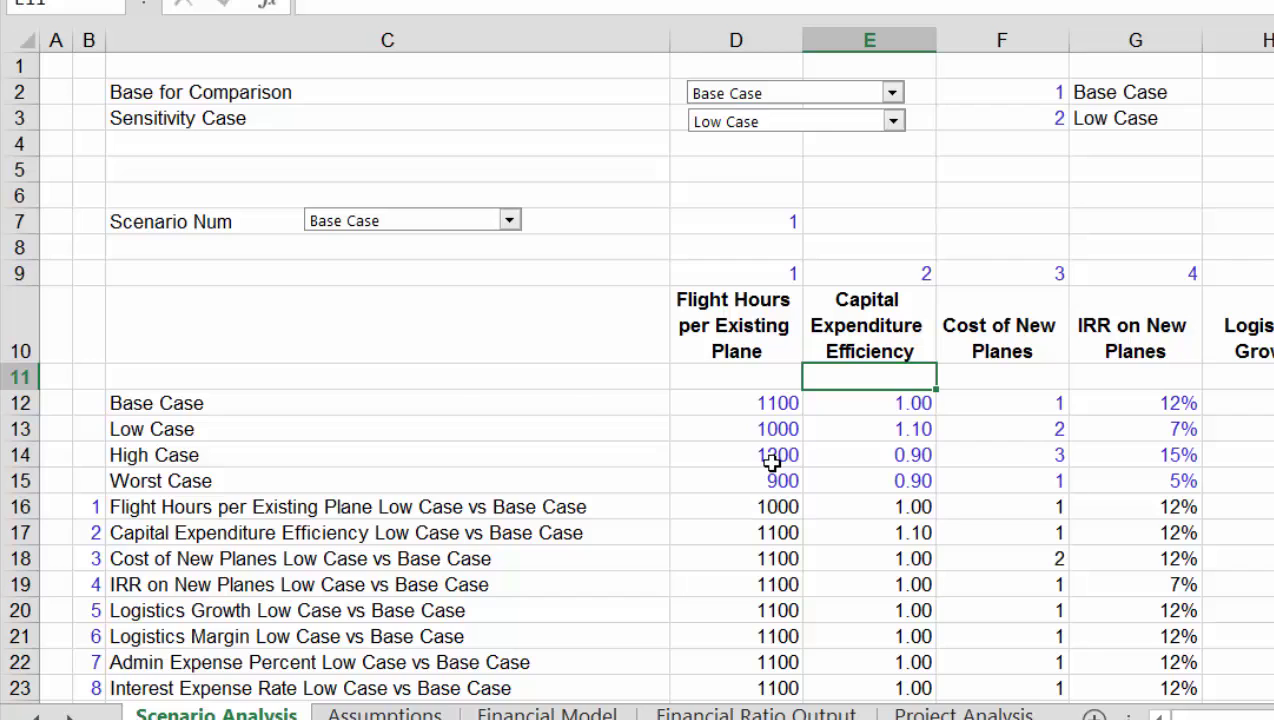
key(Down)
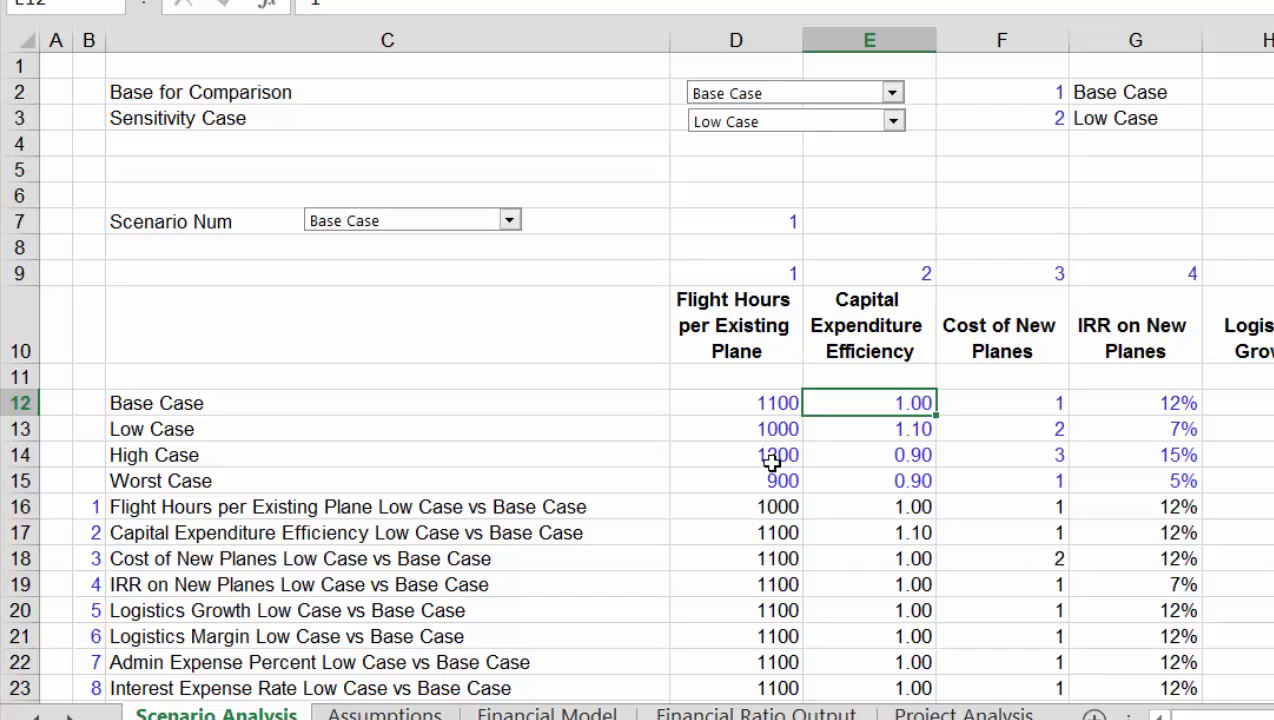
key(Right)
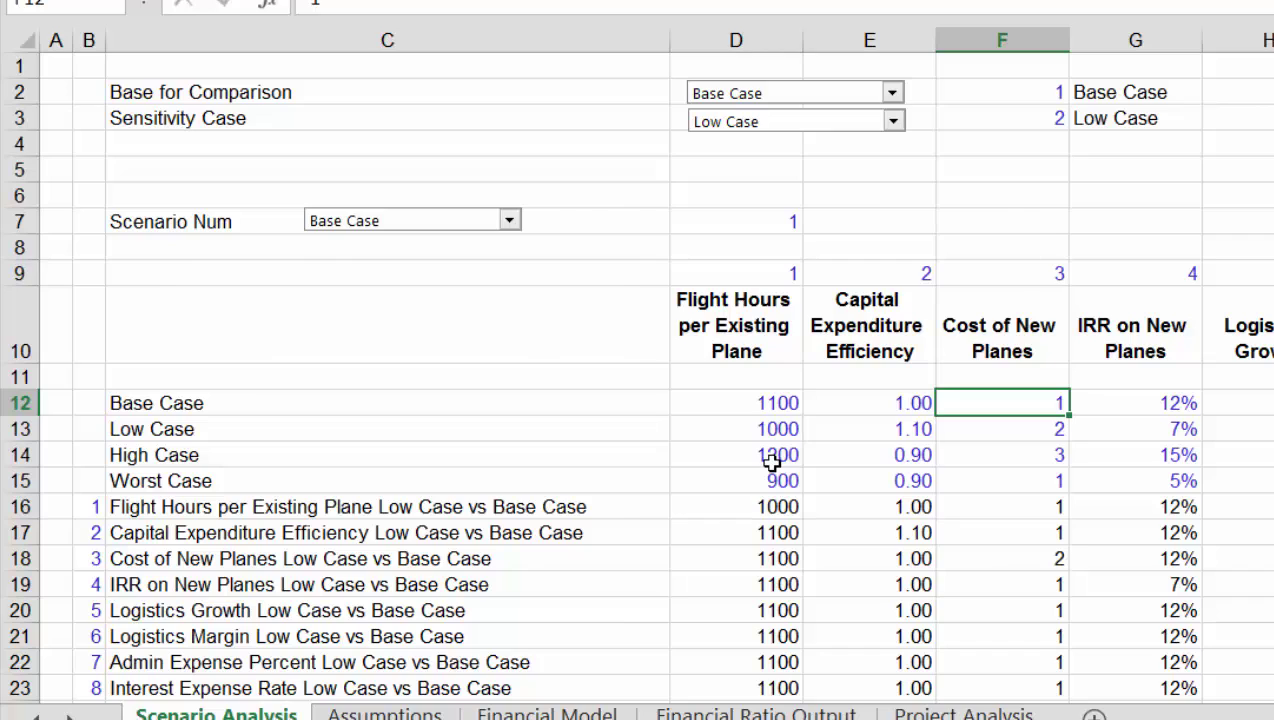
- On the Assumptions sheet, examine the Downside Case real cost of new planes across the historic and forecast years
key(ctrl+Page_Down)
key(Right)
key(Up)
key(Up)
key(Up)
key(Up)
key(Up)
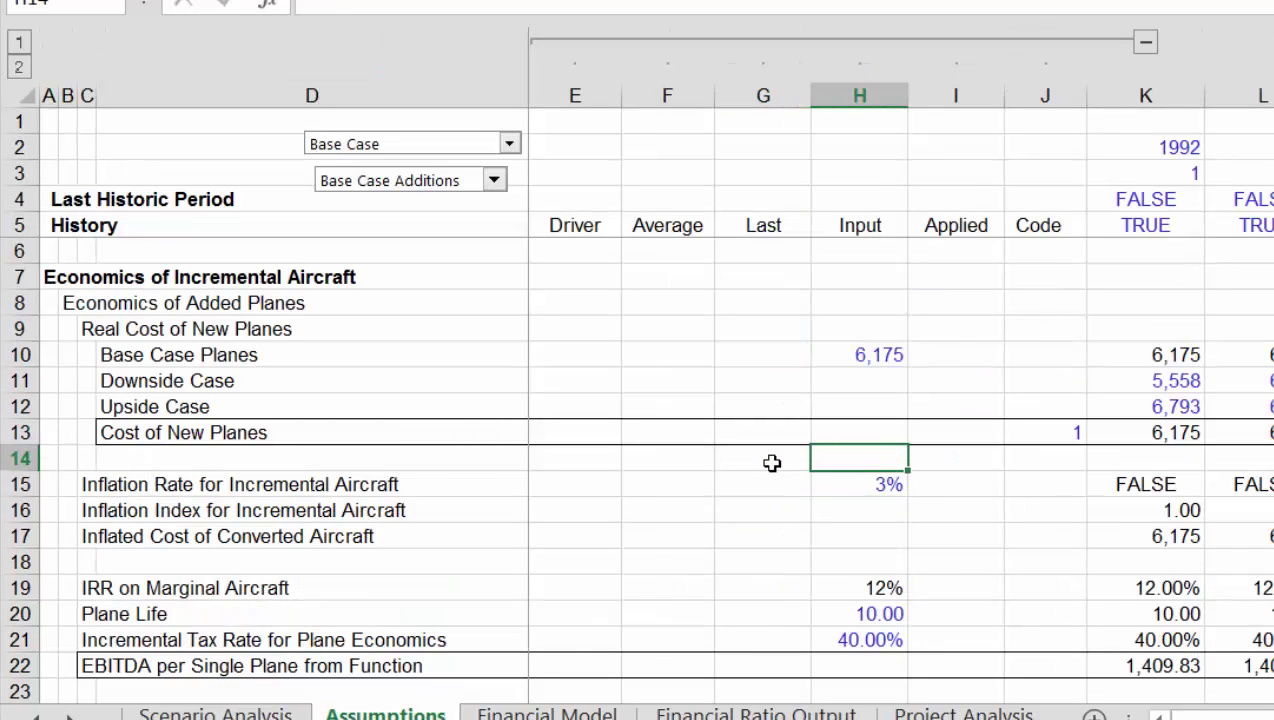
key(Right)
key(Right)
key(Right)
key(Right)
key(Left)
key(Left)
key(Left)
key(Left)
key(Left)
key(Left)
key(Right)
key(Right)
key(Right)
key(Right)
key(Right)
key(Right)
key(Right)
key(Right)
key(Right)
key(Right)
key(Right)
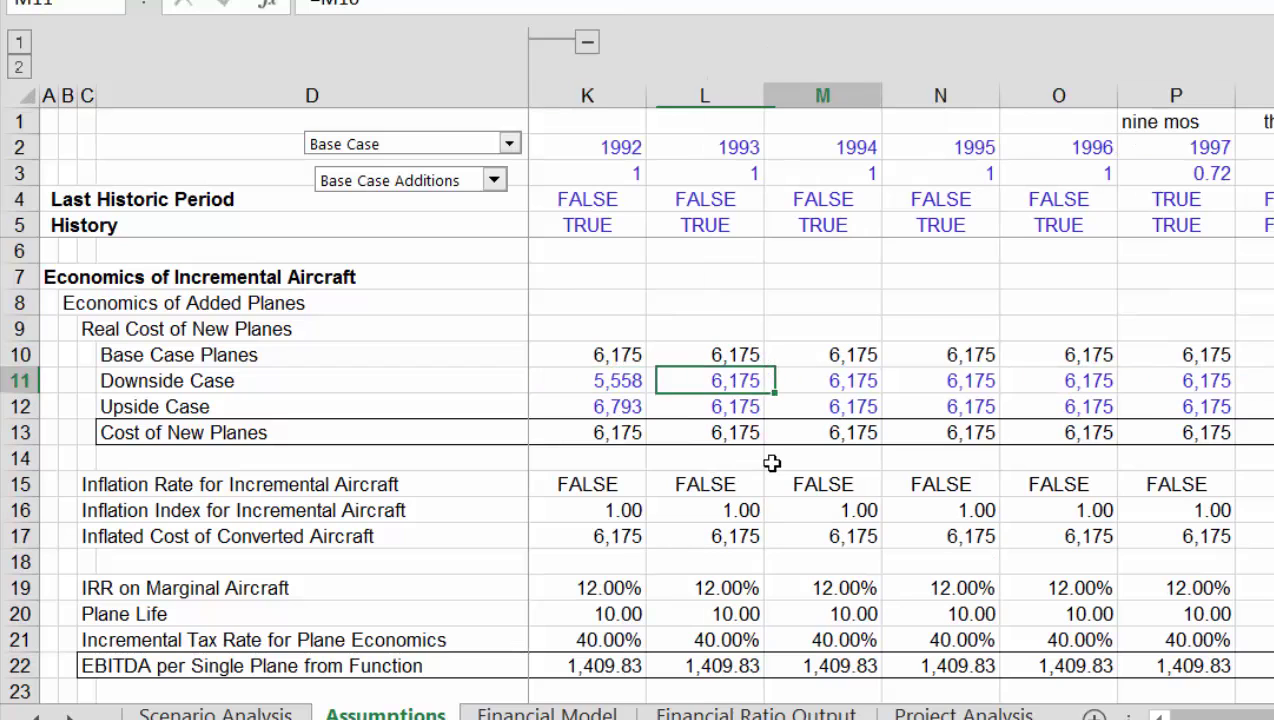
key(Left)
key(Left)
key(Left)
key(Left)
key(Left)
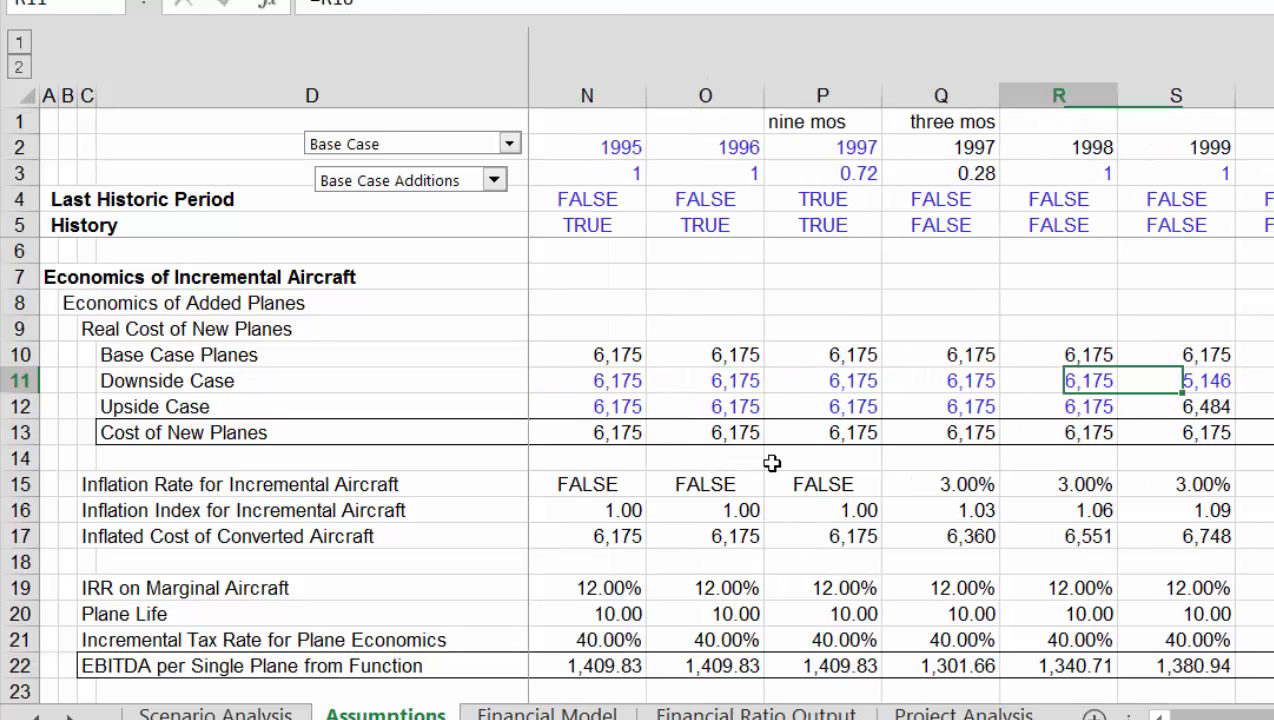
- Examine the Upside Case real cost of new planes and its formulas across the forecast years
key(Down)
key(Right)
key(Right)
key(Right)
key(Right)
key(Right)
key(Right)
key(Left)
key(Left)
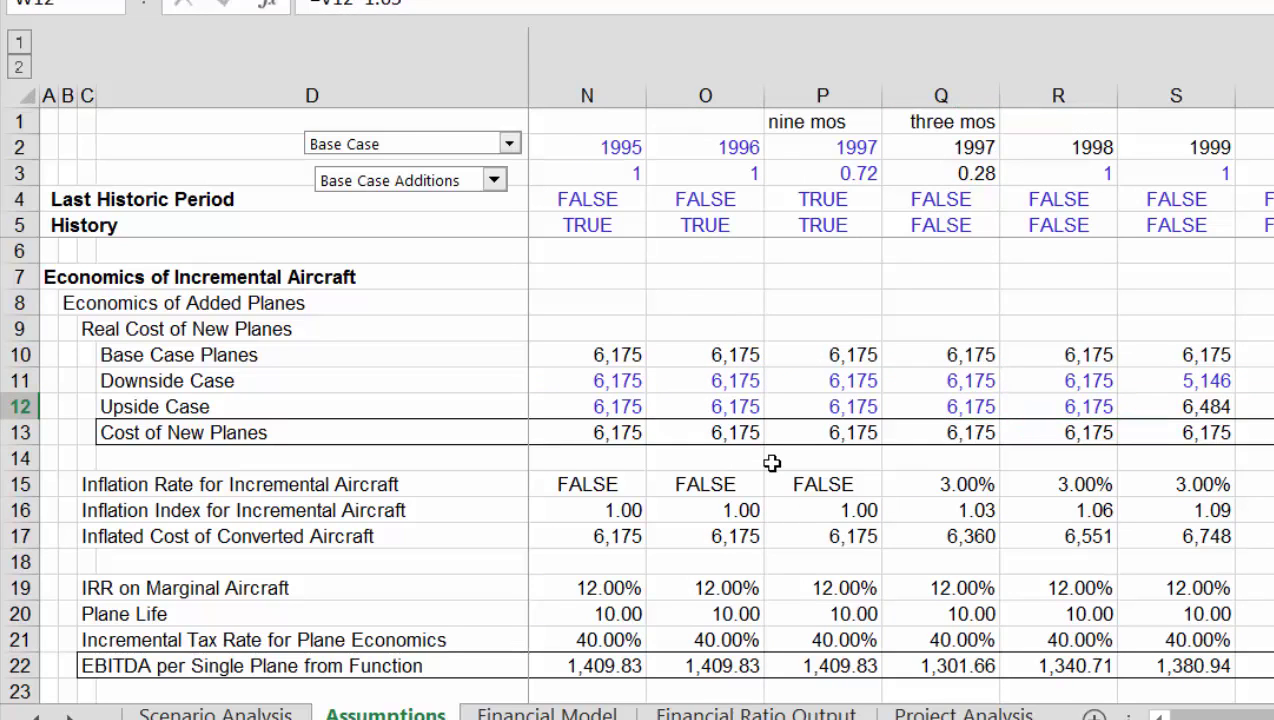
- Compare the Upside Case real cost of new planes from the 1992 historic column through the forecast years
key(Left)
key(Left)
key(Left)
key(Left)
key(Left)
key(Left)
key(Left)
key(Left)
key(Left)
key(Left)
key(Left)
key(Left)
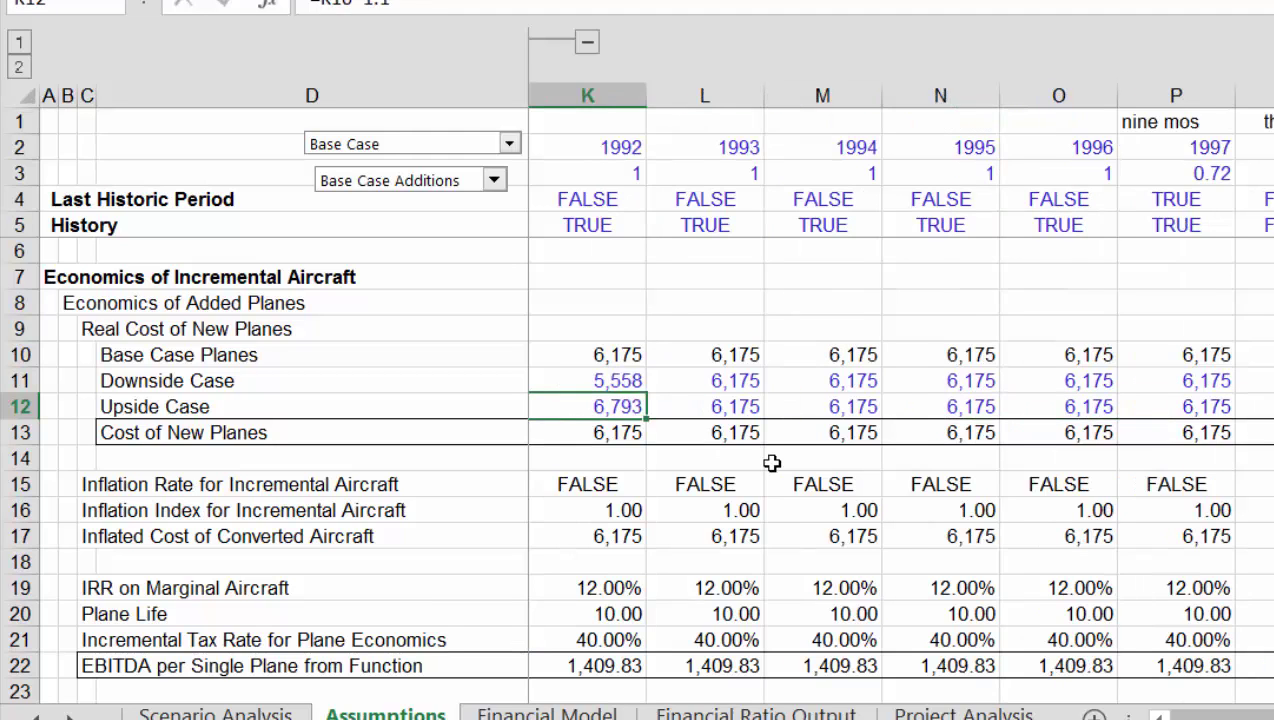
key(Right)
key(Right)
key(Right)
key(Right)
key(Right)
key(Right)
key(Right)
key(Right)
key(Right)
key(Right)
key(Right)
key(Right)
key(Right)
key(Right)
key(Right)
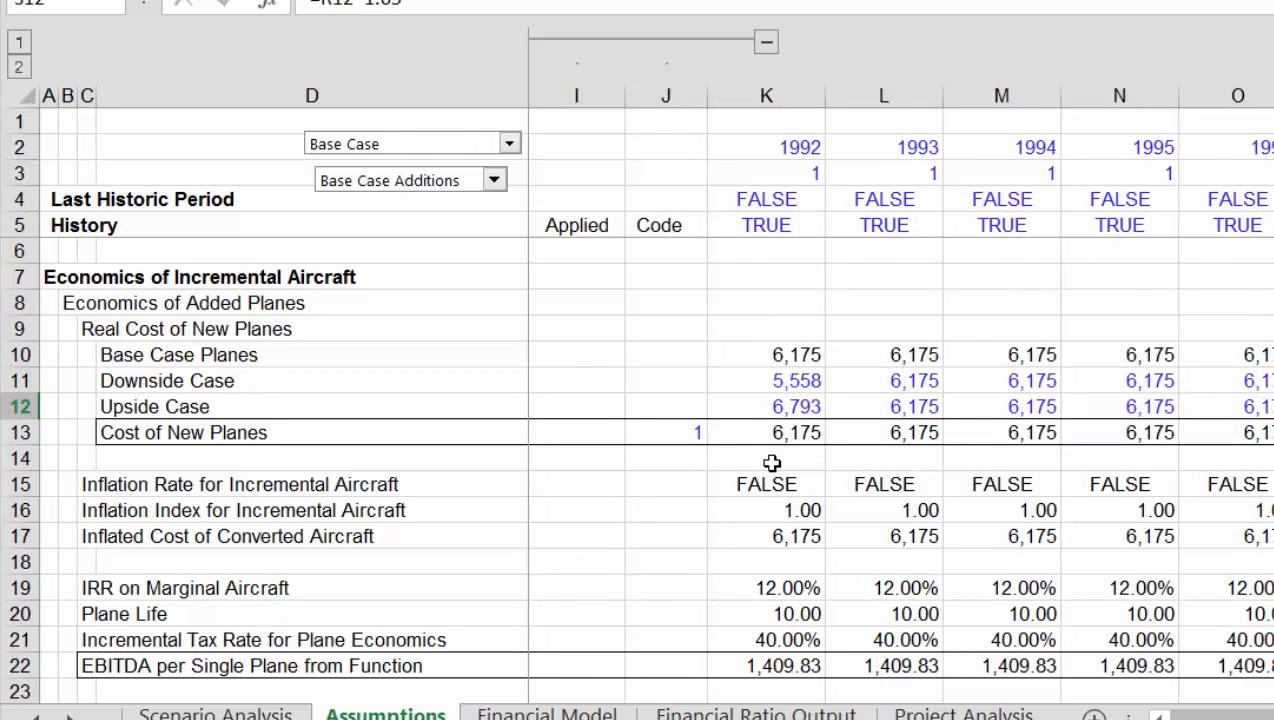
- Trace the Downside Case real cost of new planes back from the forecast years to 1992 and inspect that year's formula
key(Up)
key(Left)
key(Left)
key(Left)
key(Left)
key(Left)
key(Left)
key(Left)
key(Left)
key(Left)
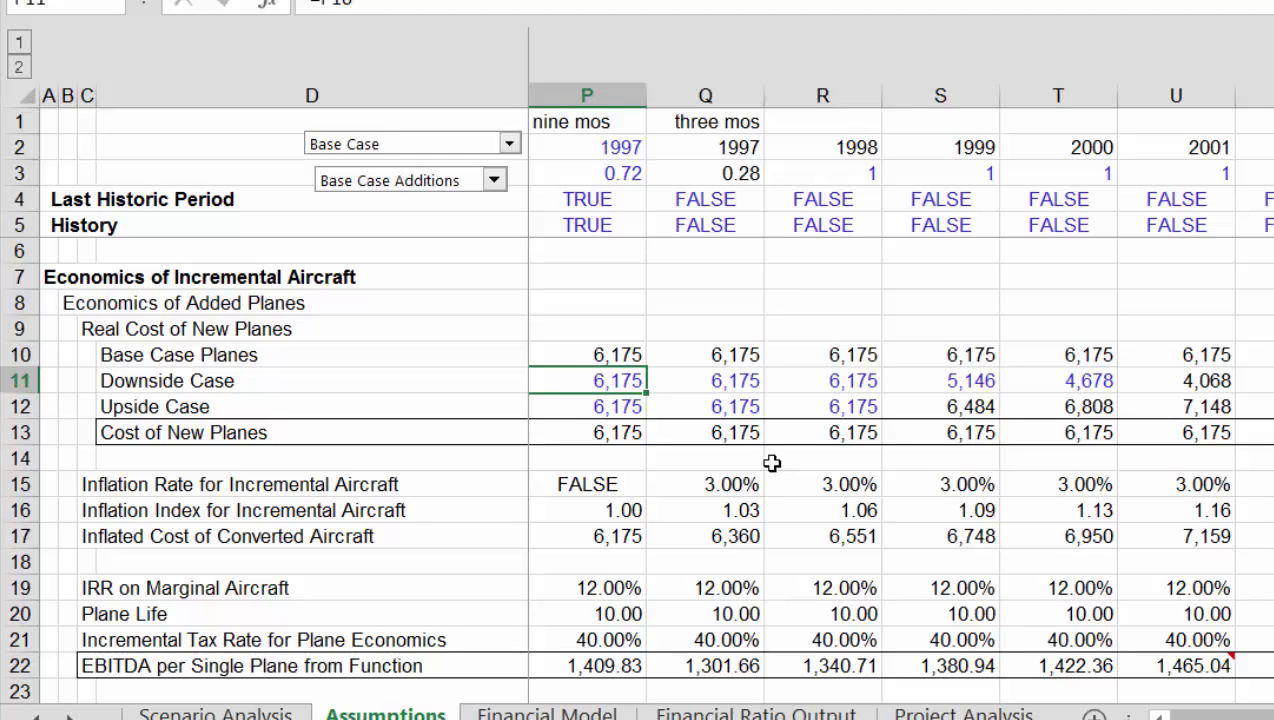
key(Left)
key(Left)
key(Left)
key(Left)
key(Left)
key(Left)
key(Left)
key(Left)
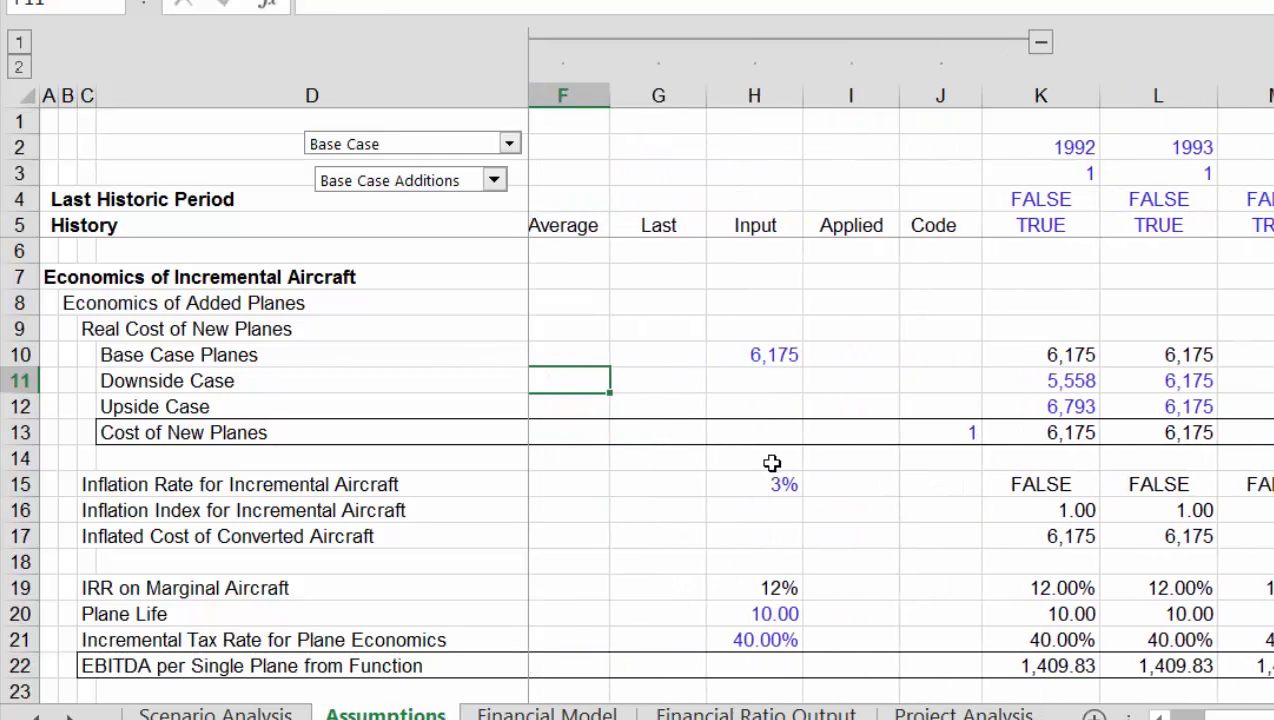
key(Right)
key(Right)
key(Right)
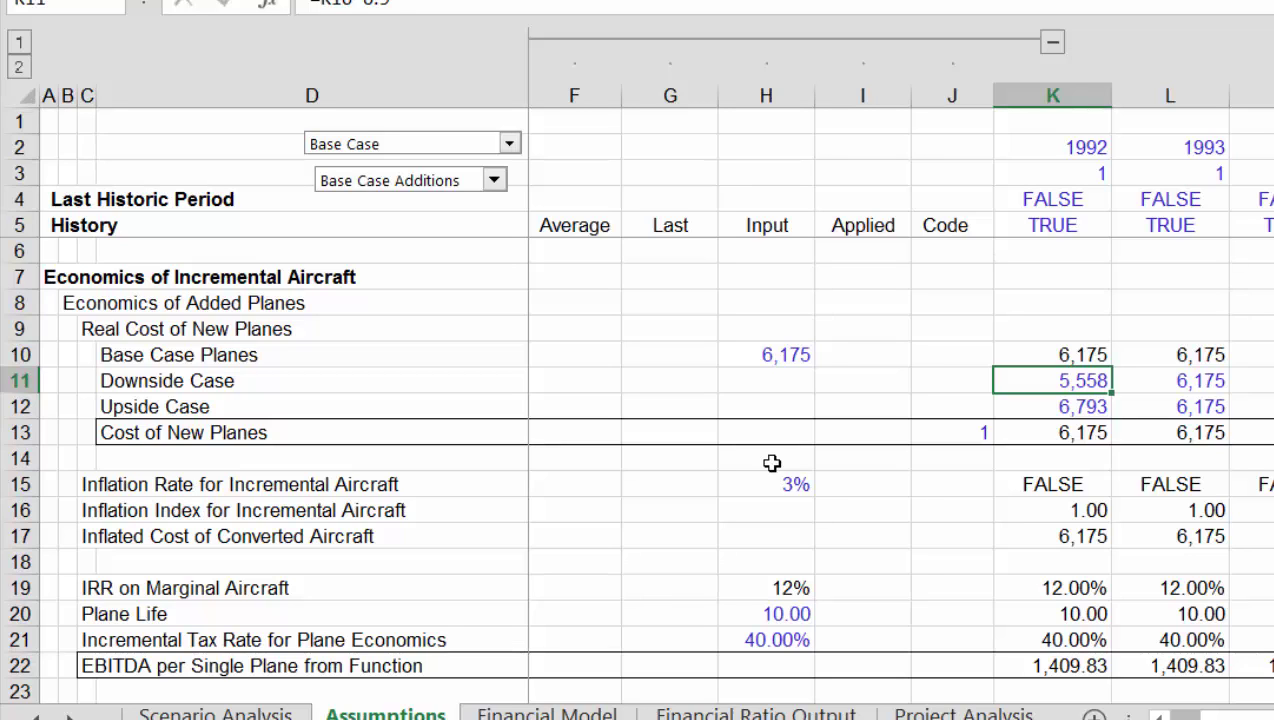
- Examine the Upside Case row again from 1992 into the forecast years
key(Down)
key(Right)
key(Right)
key(Right)
key(Right)
key(Right)
key(Right)
key(Right)
key(Right)
key(Right)
key(Right)
key(Right)
key(Right)
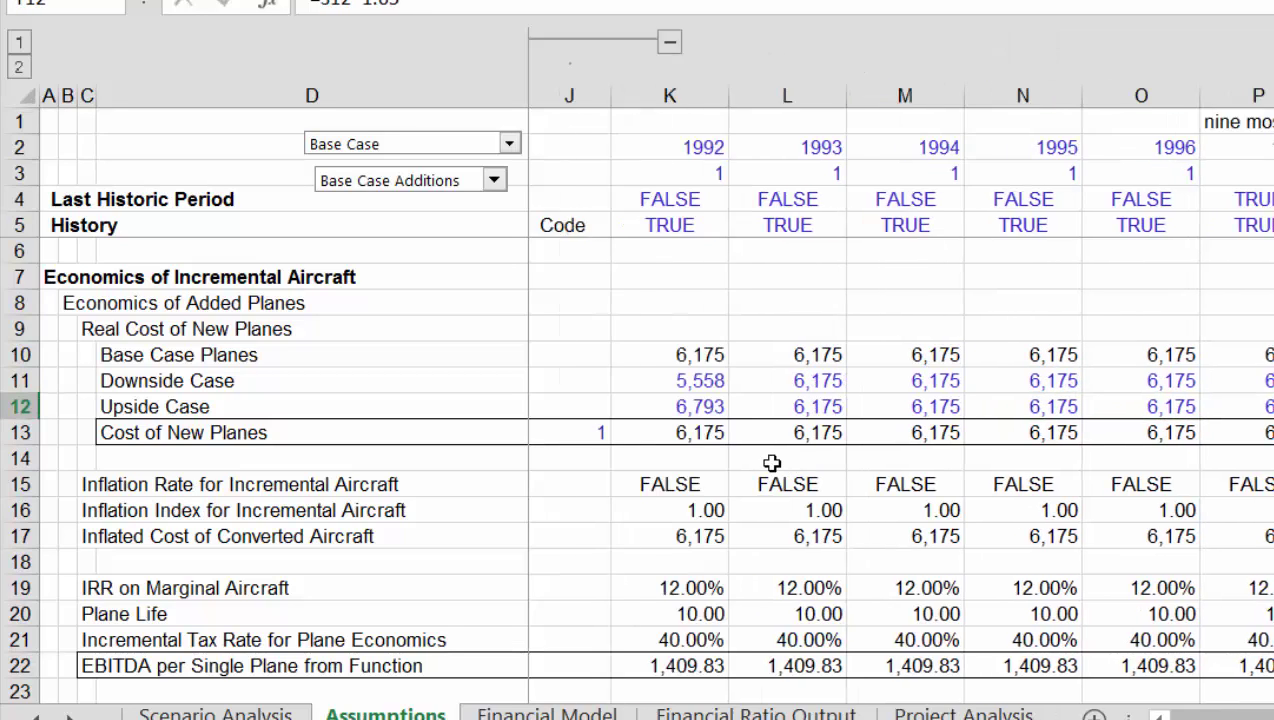
- On the Scenario Analysis sheet, compare the Cost of New Planes codes of the cases below the Base Case with the Base Case code
key(ctrl+Page_Up)
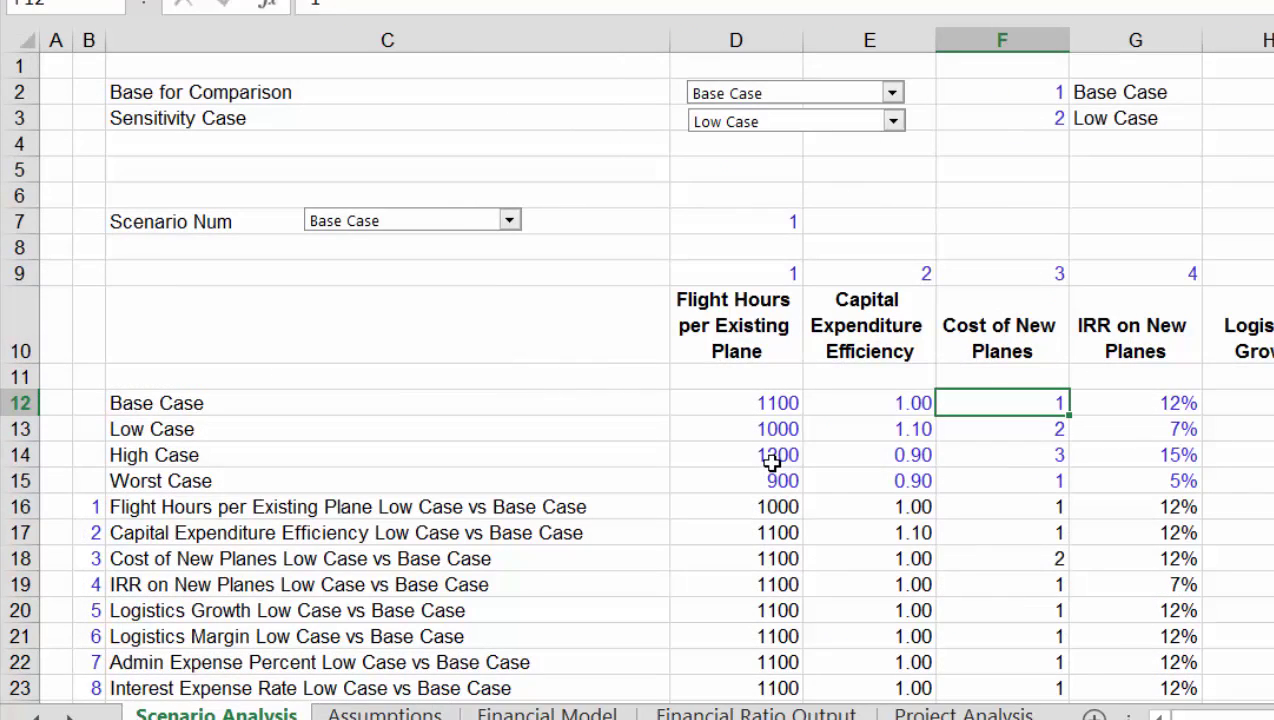
key(Down)
key(Down)
key(Down)
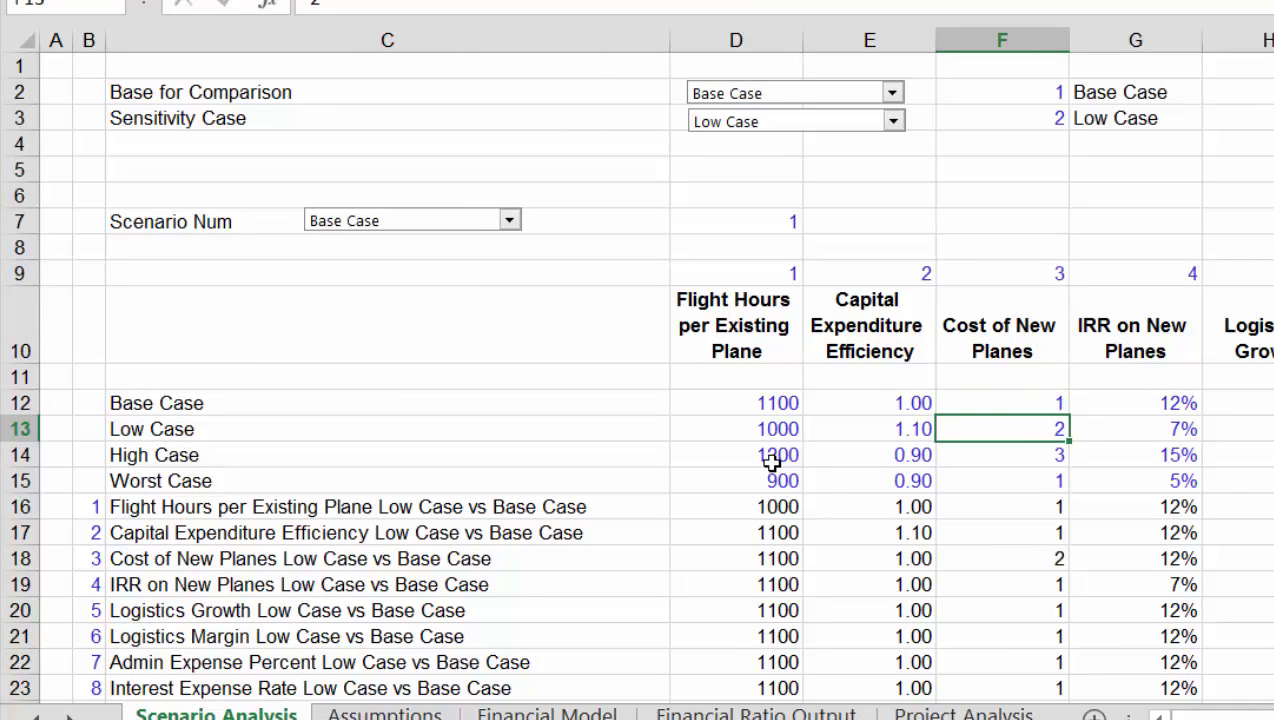
key(Up)
key(Up)
key(Up)
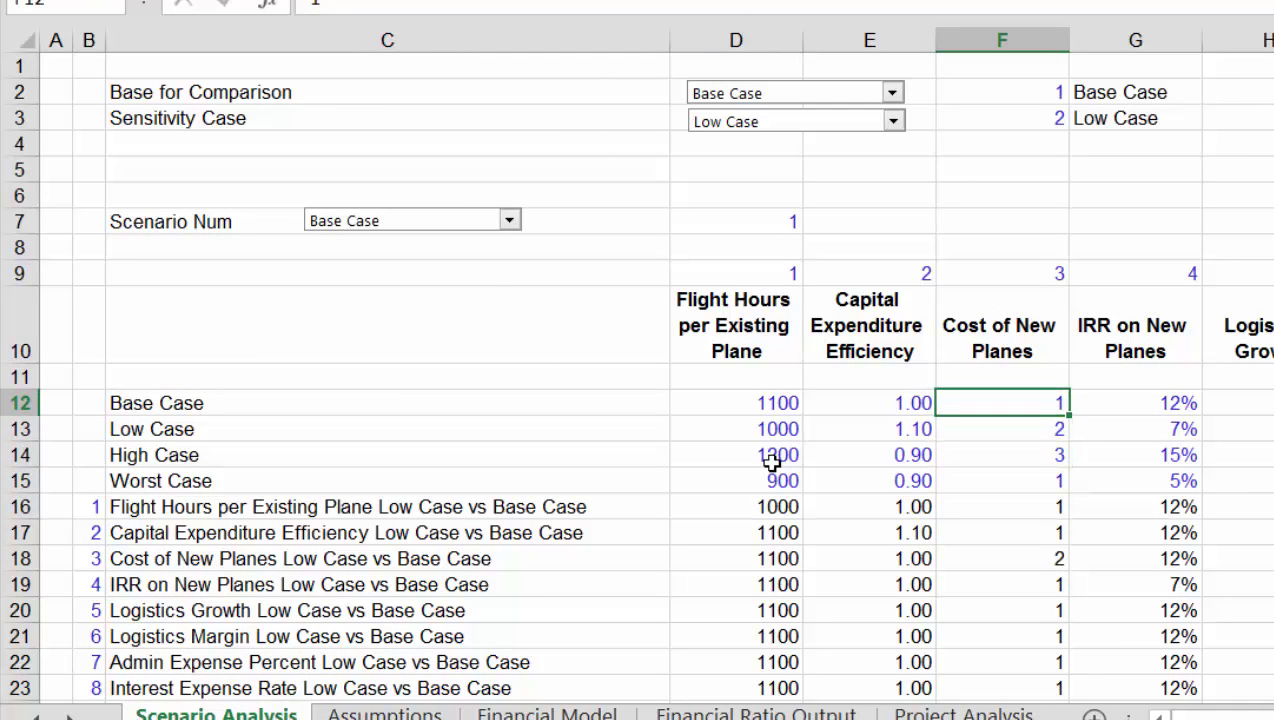
- Set the Assumptions sheet's tab color to the standard blue
key(ctrl+Page_Down)
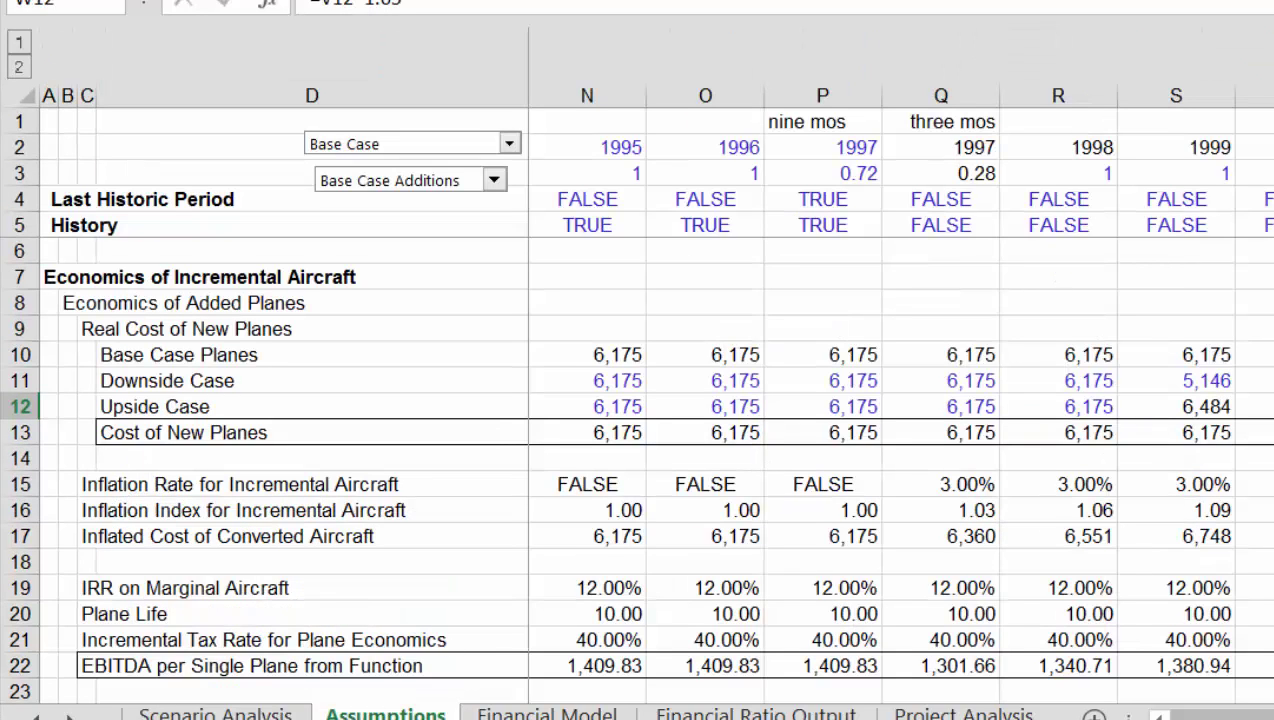
right_click(352, 714)
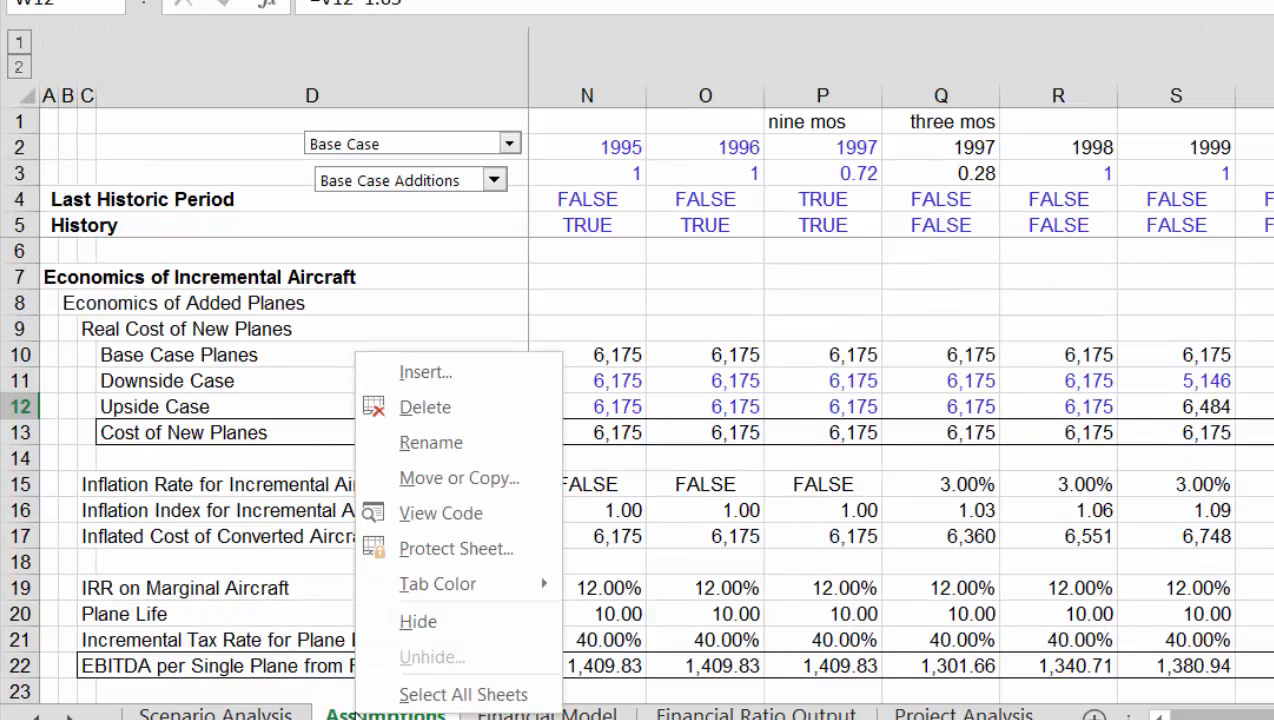
mouse_move(432, 590)
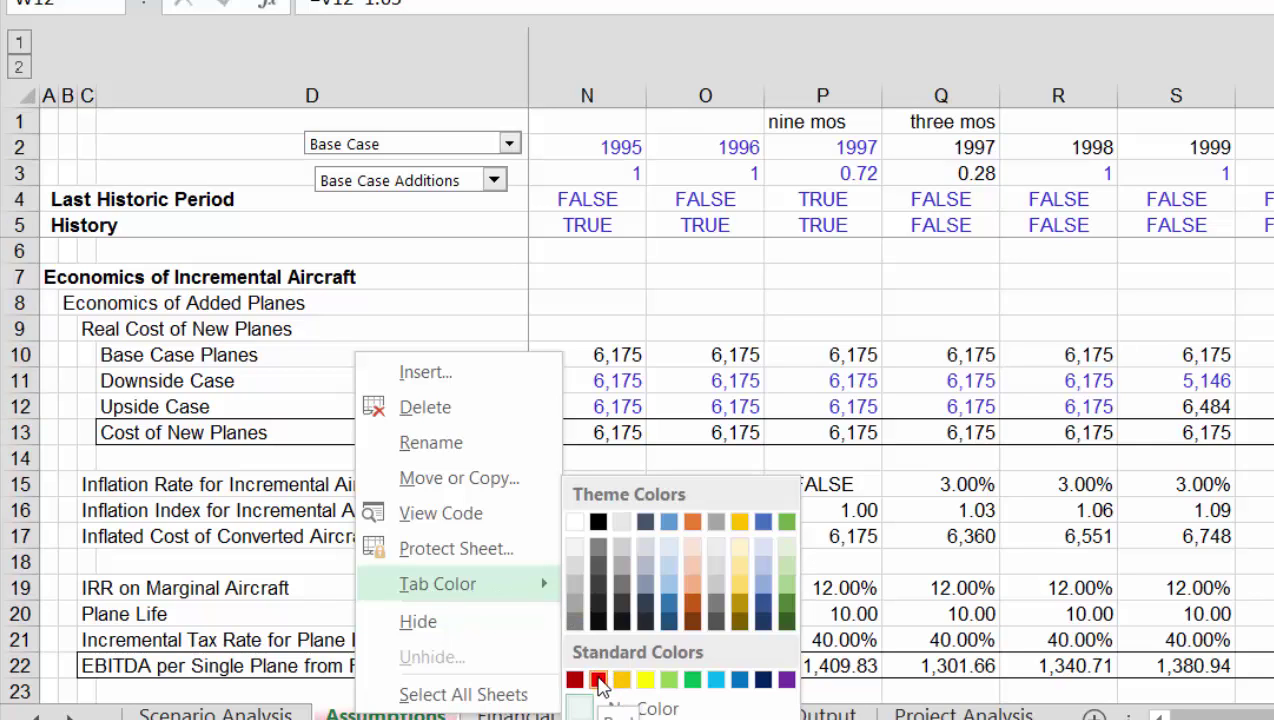
click(740, 680)
- Set the Scenario Analysis sheet's tab color to the standard red
ctrl+click(215, 713)
right_click(215, 713)
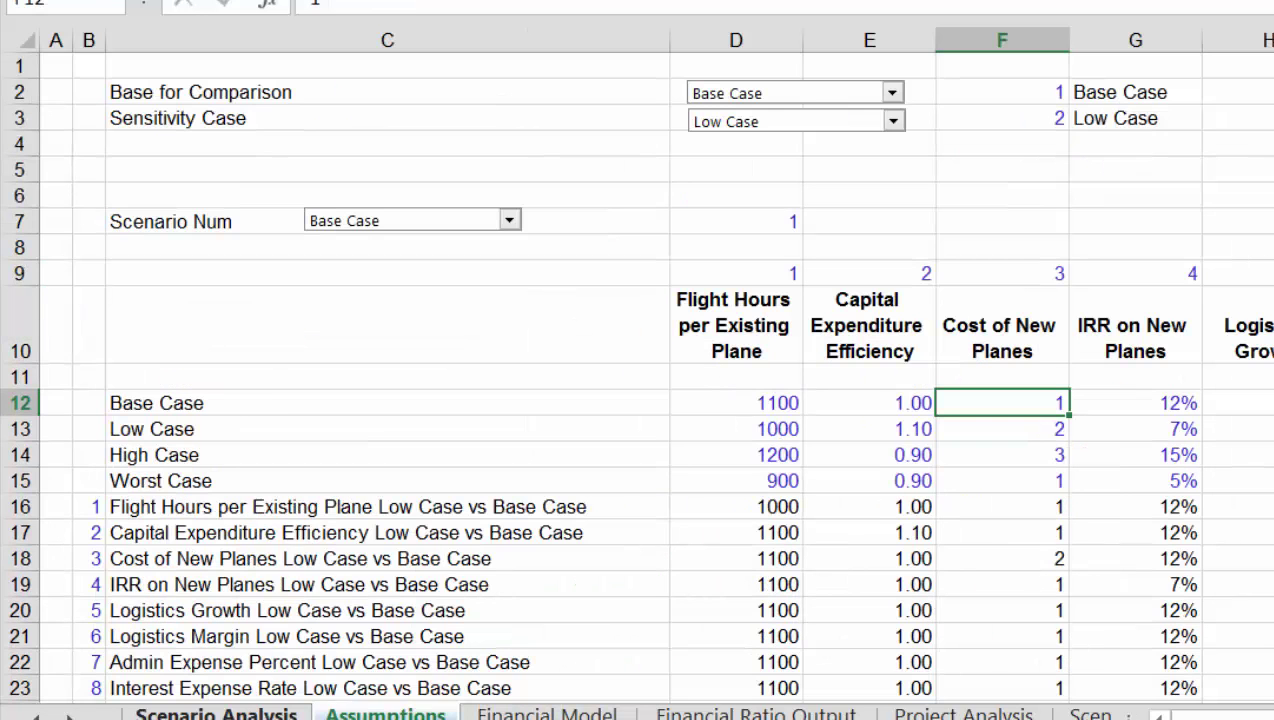
mouse_move(343, 605)
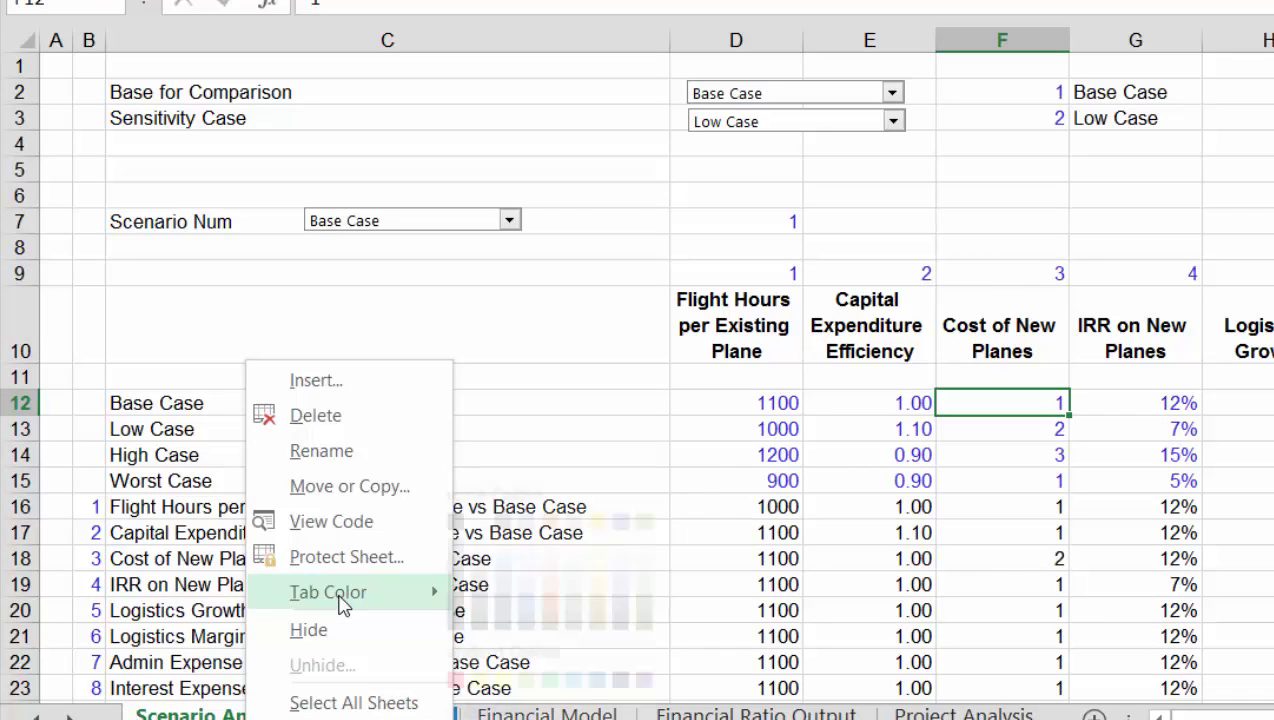
click(488, 680)
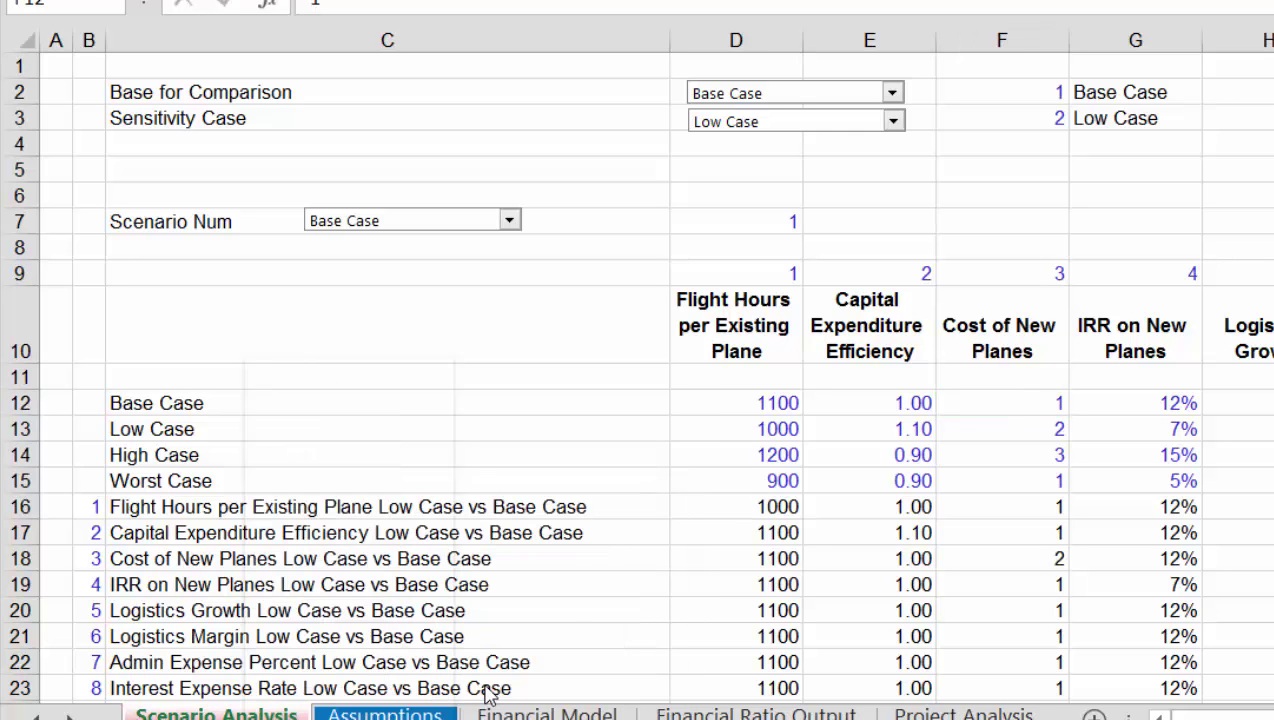
click(567, 566)
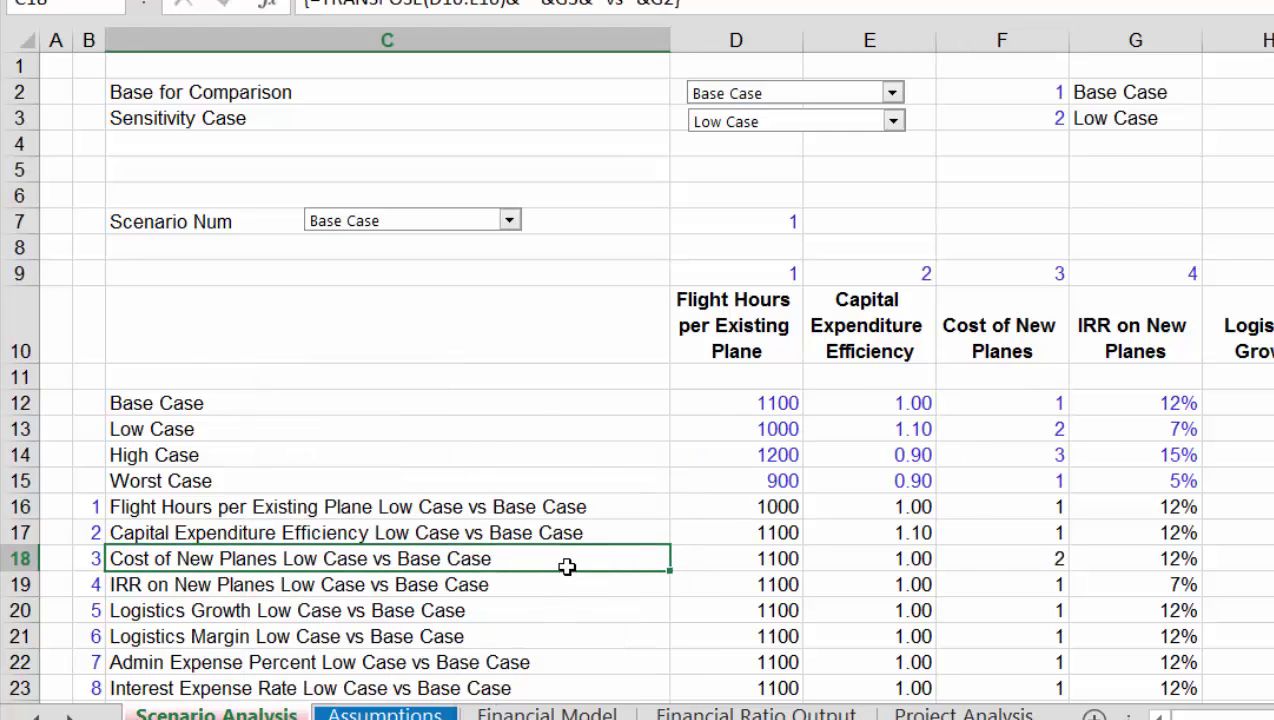
- Recolor the Assumptions sheet's cell fonts by content type, with inputs blue, formulas black and links to other sheets red
key(ctrl+Page_Down)
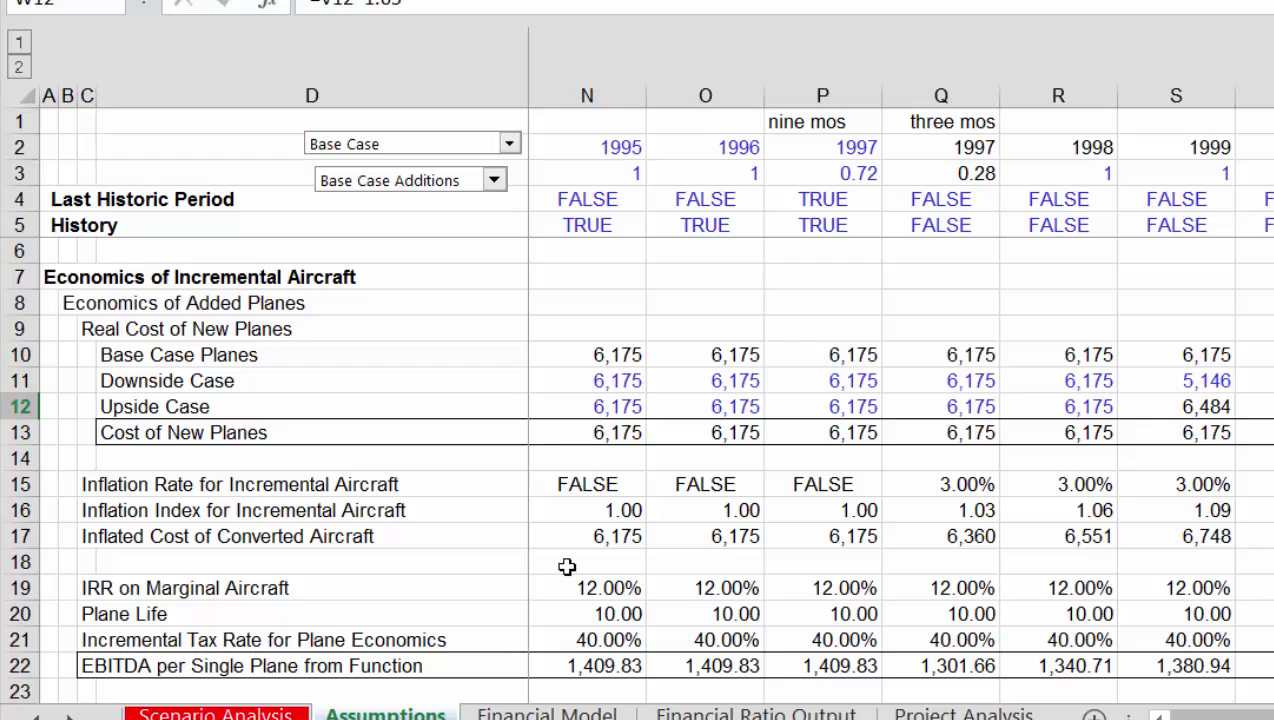
key(ctrl+a)
key(ctrl+Home)
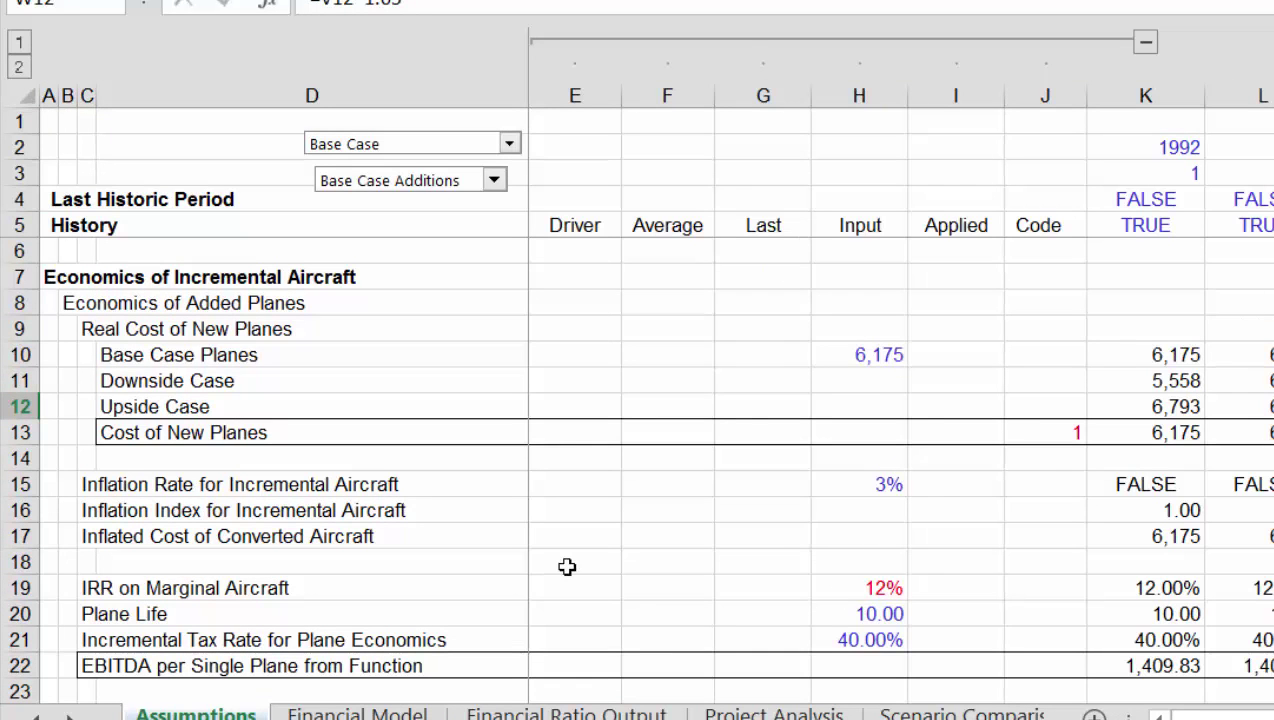
- Examine the recolored Upside Case row from the forecast years back to the Driver column
key(Left)
key(Left)
key(Left)
key(Left)
key(Left)
key(Left)
key(Left)
key(Left)
key(Left)
key(Left)
key(Left)
key(Left)
key(Left)
key(Left)
key(Left)
key(Left)
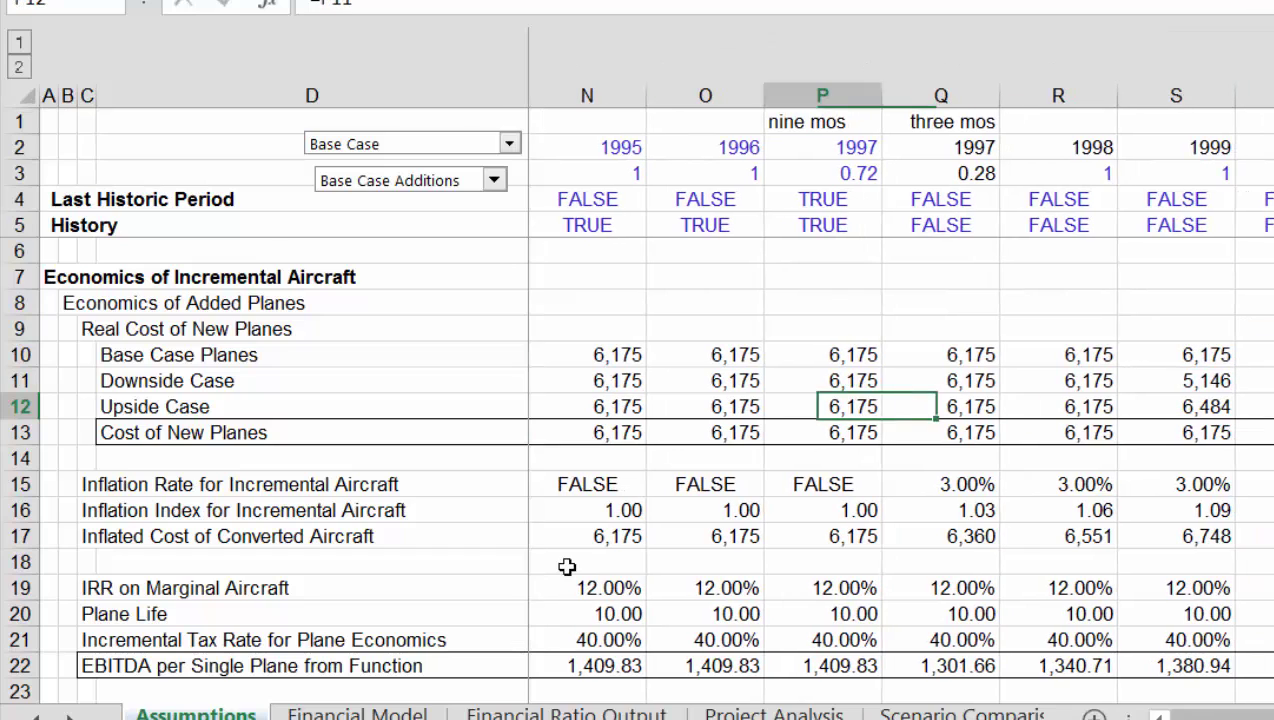
key(Left)
key(Left)
key(Left)
key(Left)
key(Left)
key(Left)
key(Right)
key(Right)
key(Right)
key(Right)
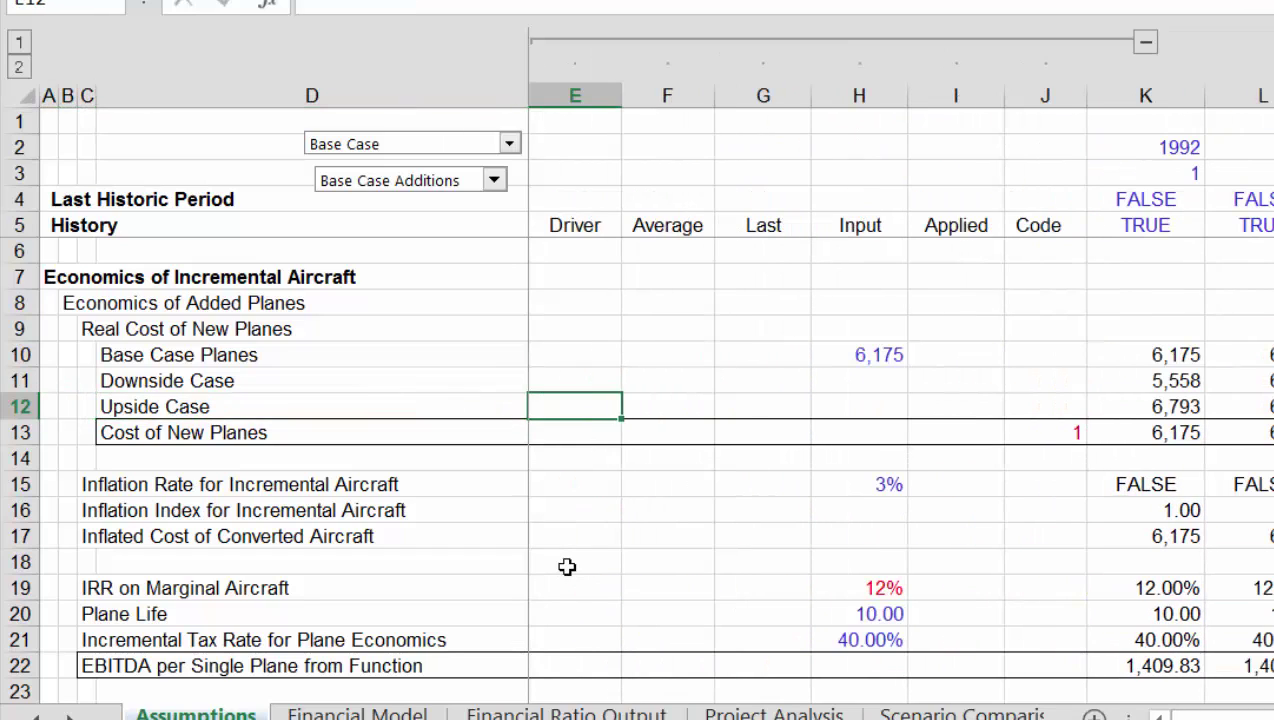
- Inspect the Cost of New Planes code cell J13 and its link to the Scenario Analysis sheet
key(Down)
key(Right)
key(Right)
key(Right)
key(Right)
key(Right)
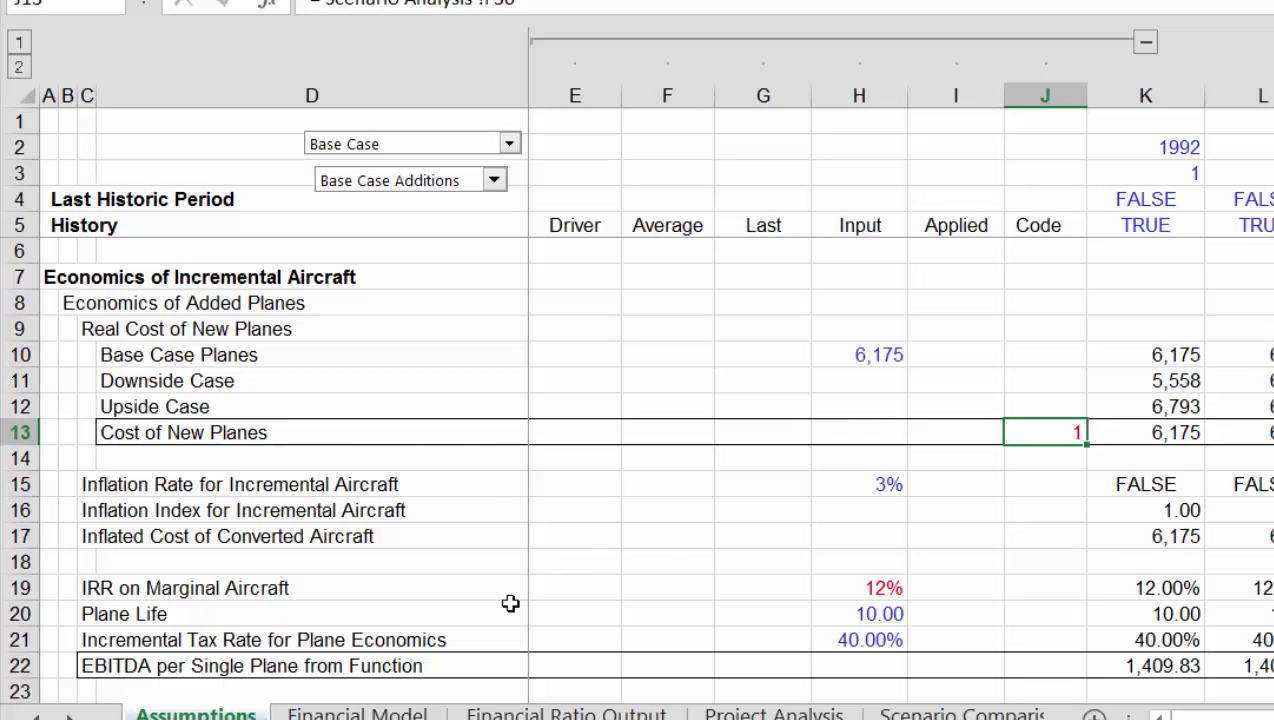
- Bring up the Generic Macros workbook, then return to the Cost of New Planes code on the Assumptions sheet
mouse_move(640, 719)
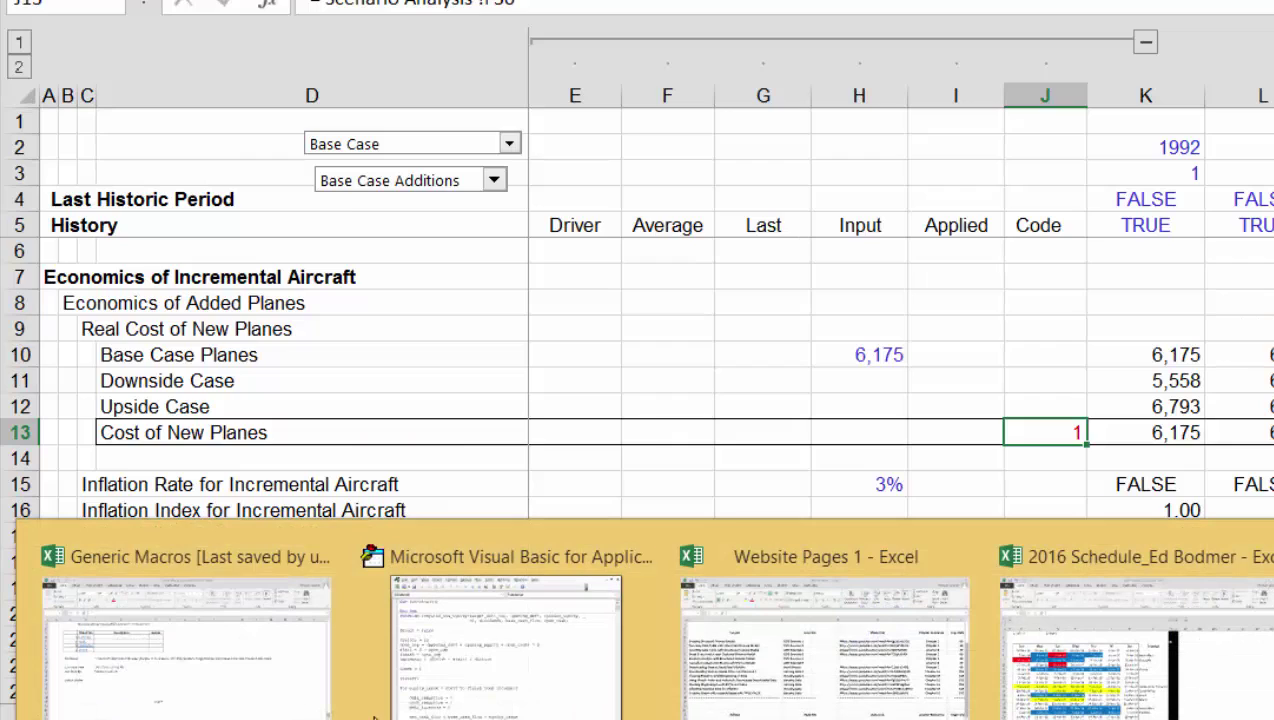
click(199, 677)
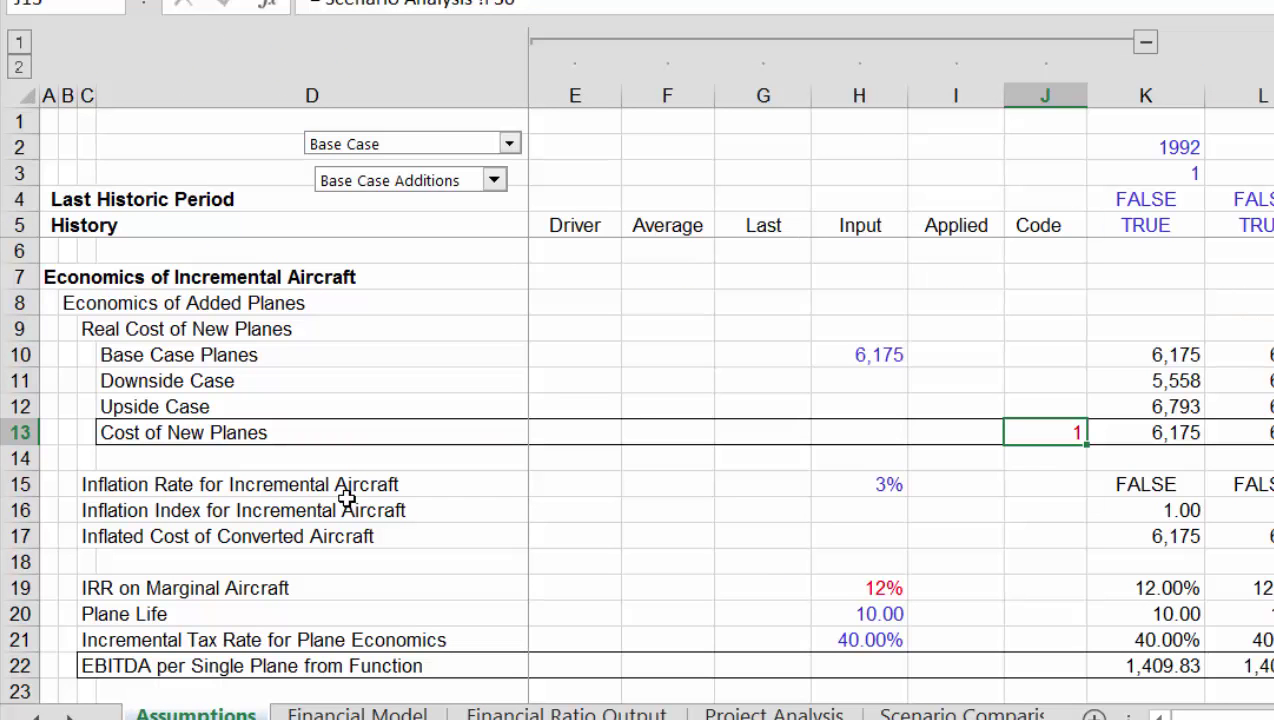
key(Left)
key(Right)
- On the Scenario Analysis sheet, outline the active Base Case row 30 with a border across its driver values
key(ctrl+Page_Up)
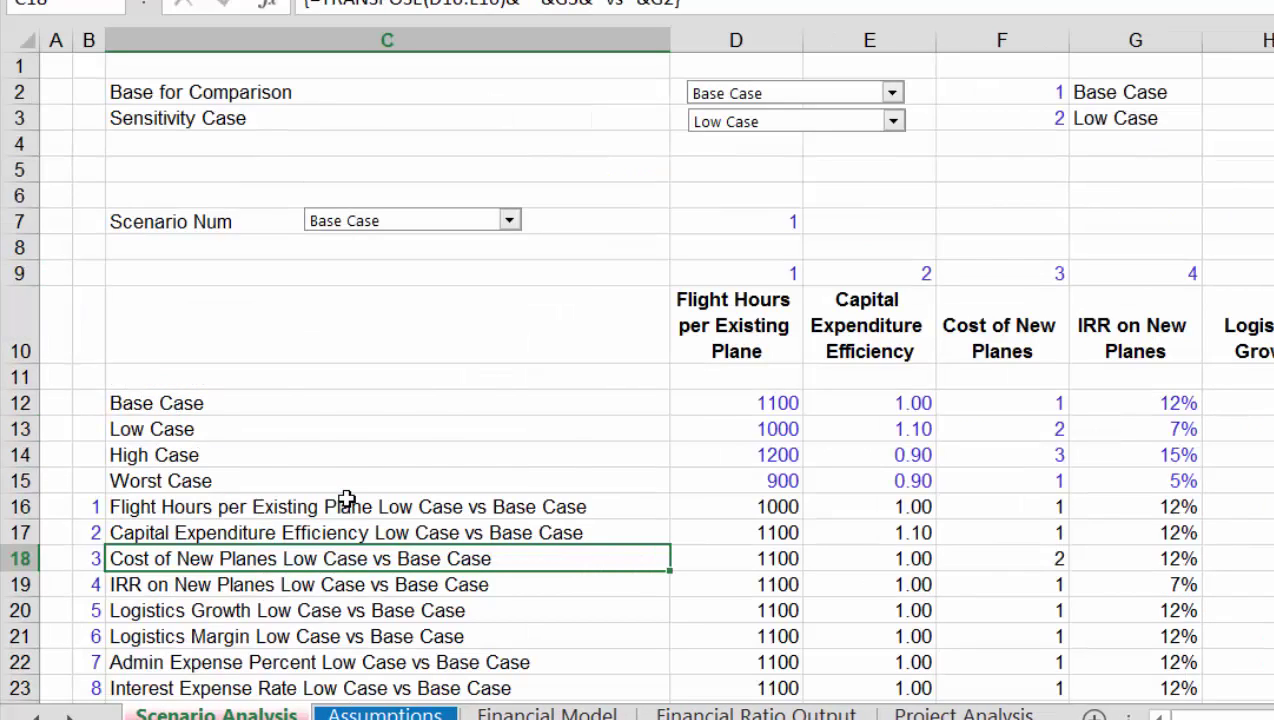
key(Page_Down)
key(Up)
key(Up)
key(Up)
key(Up)
key(Up)
key(Up)
key(Up)
key(Up)
key(Up)
key(Up)
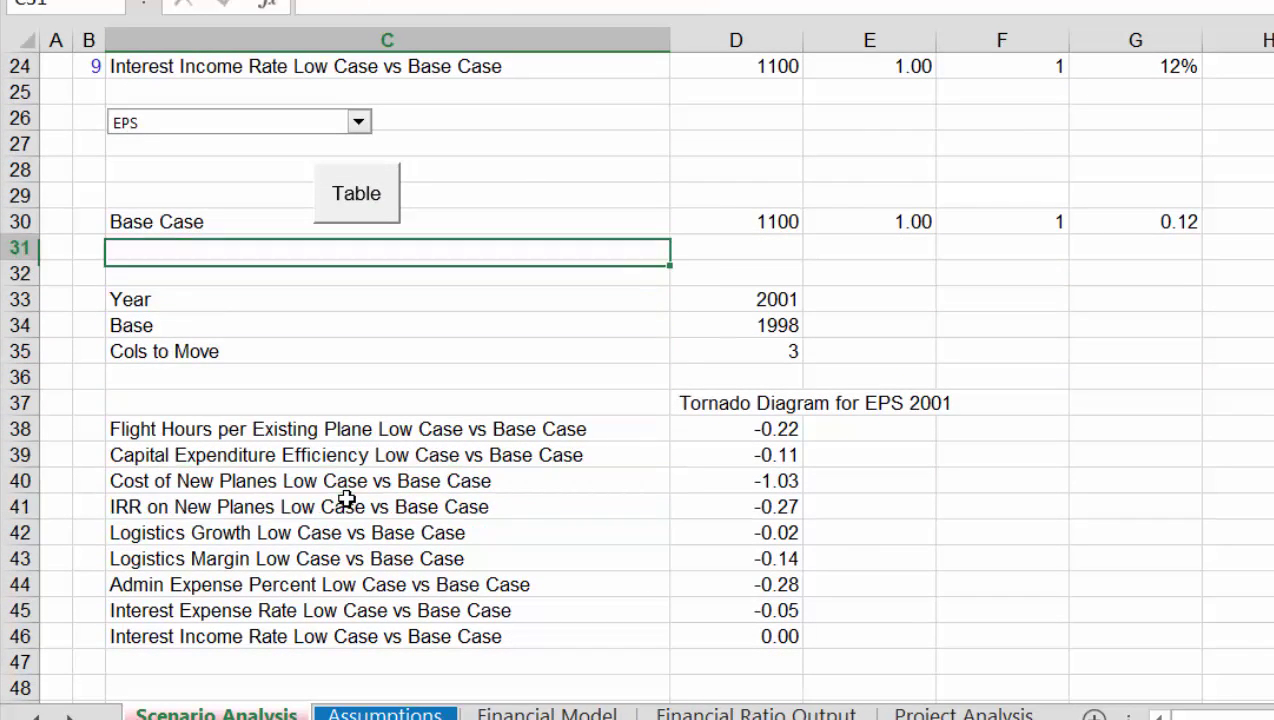
key(Up)
key(ctrl+shift+Right)
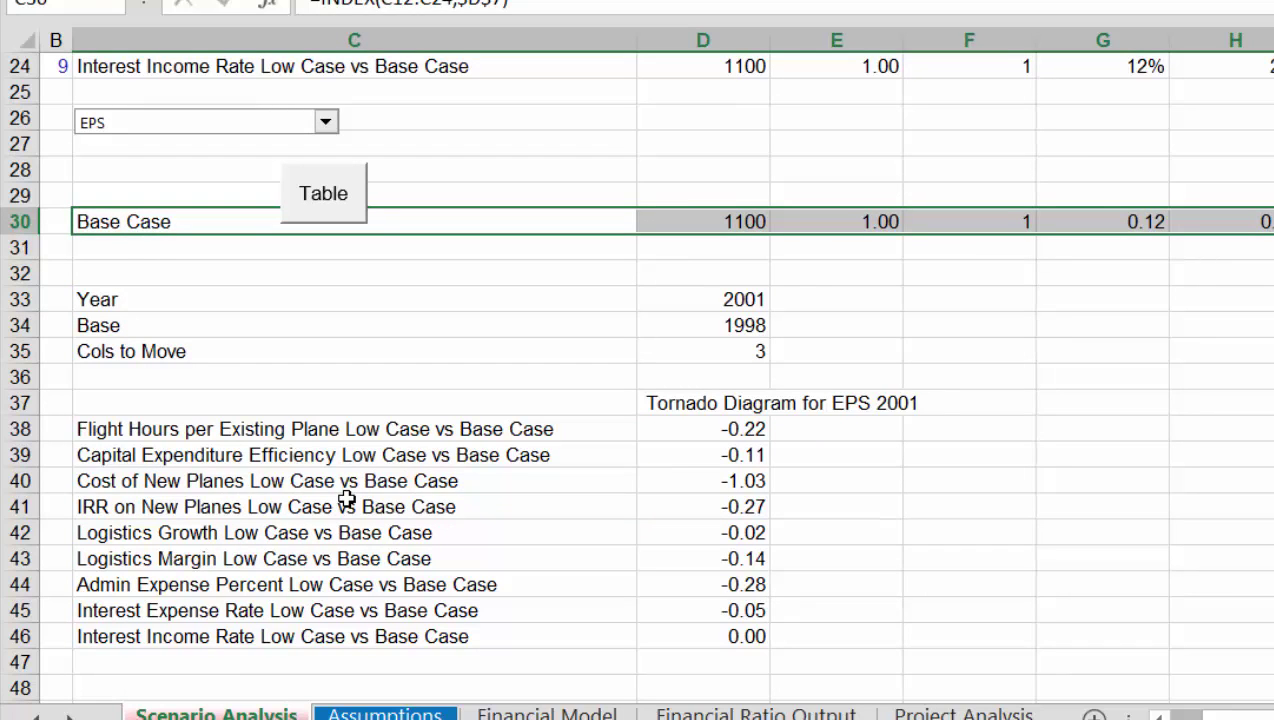
key(Left)
key(Right)
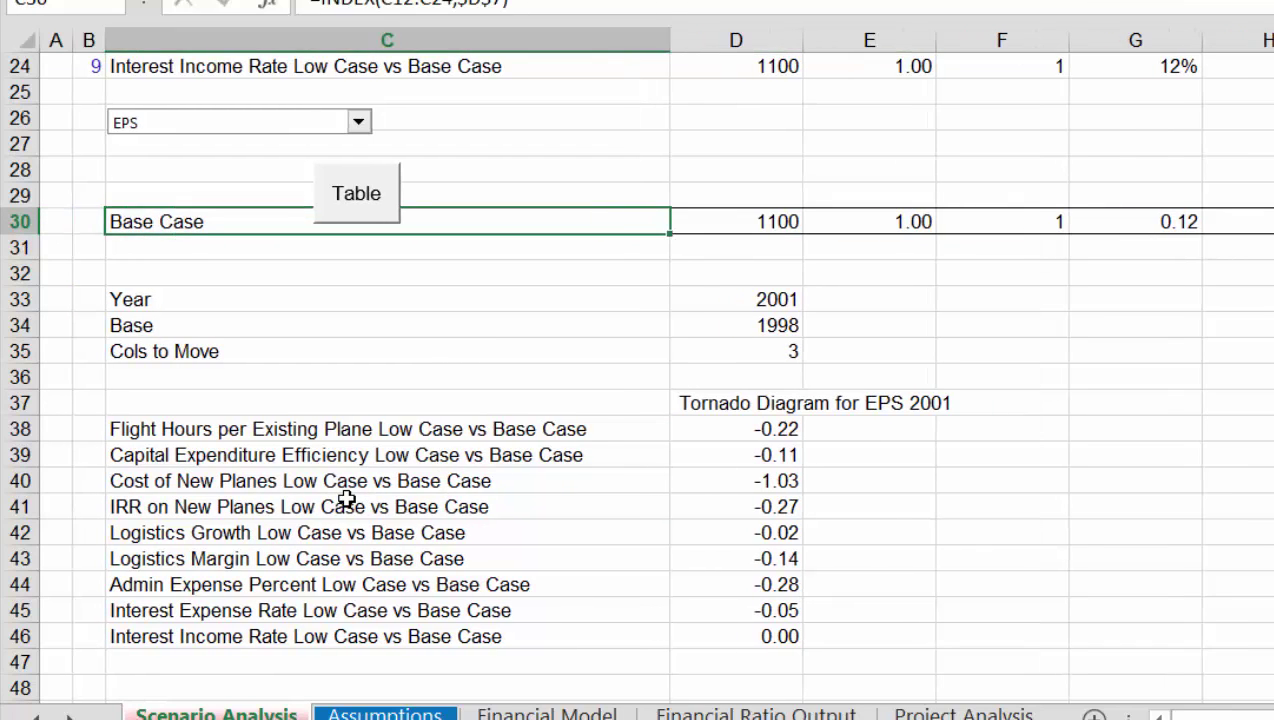
- Make the active Base Case row 30 bold across all its driver values
key(ctrl+shift+Right)
key(ctrl+b)
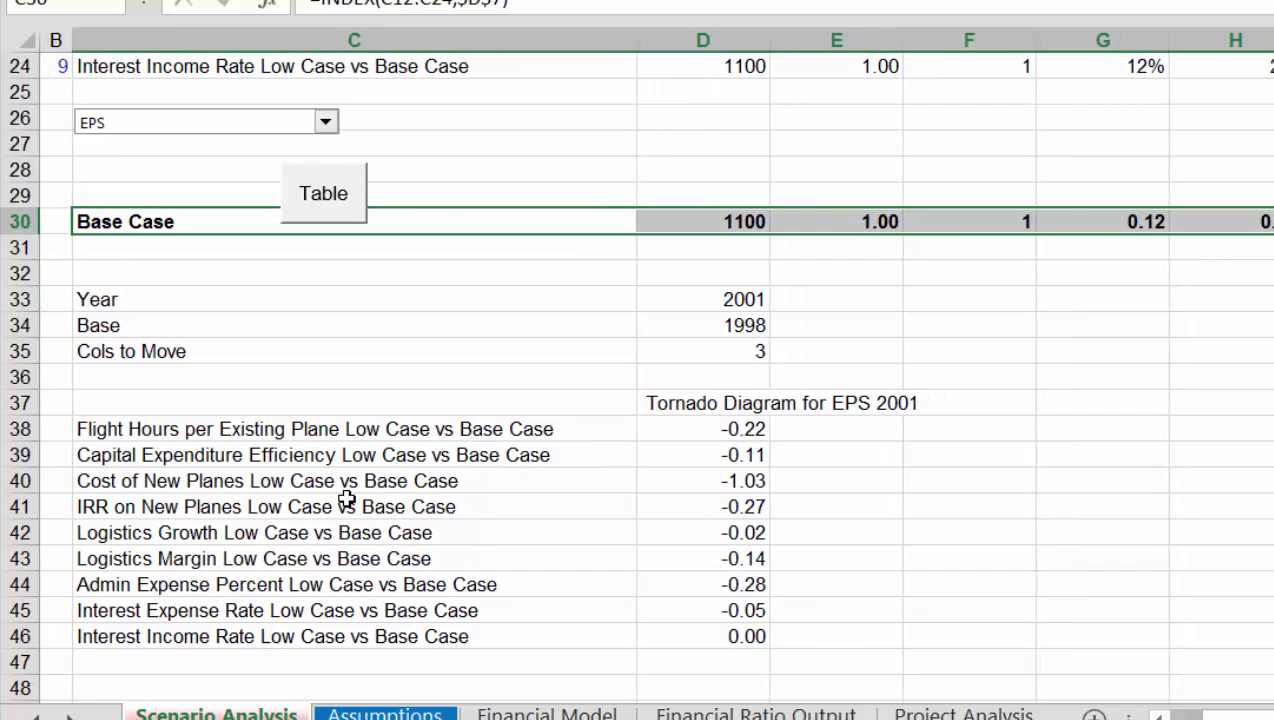
key(Left)
key(Right)
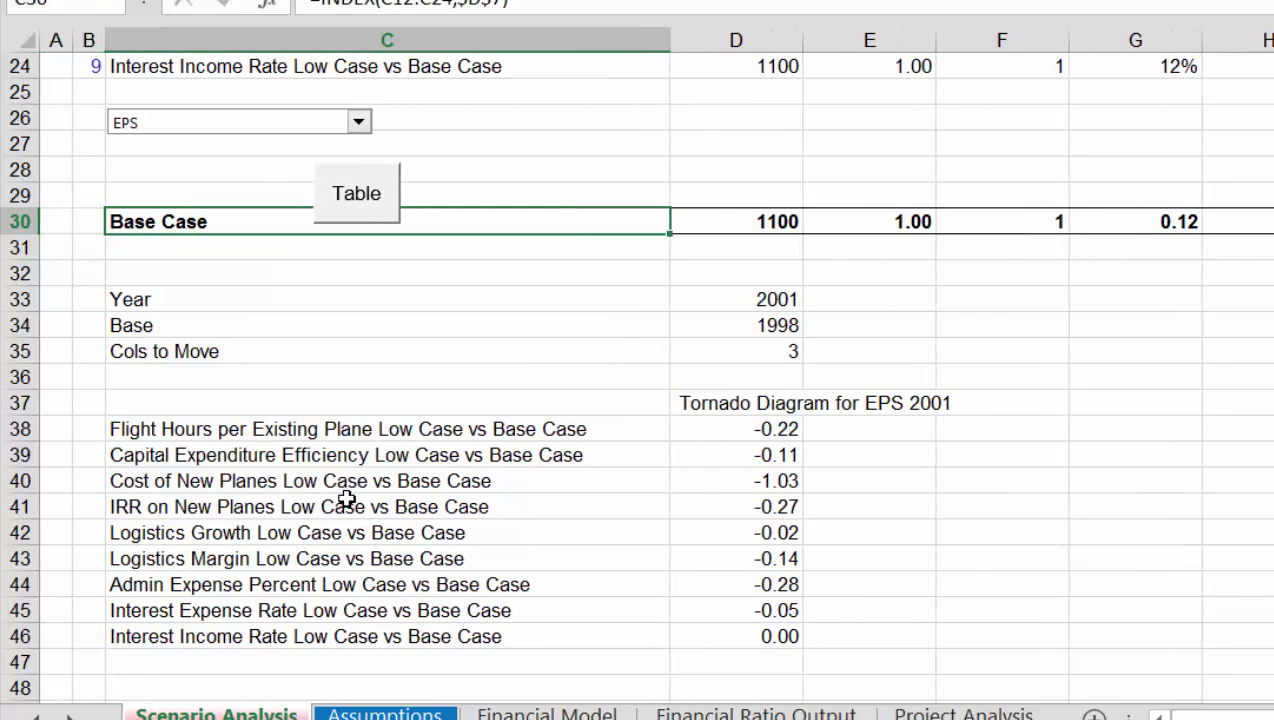
key(Right)
key(Up)
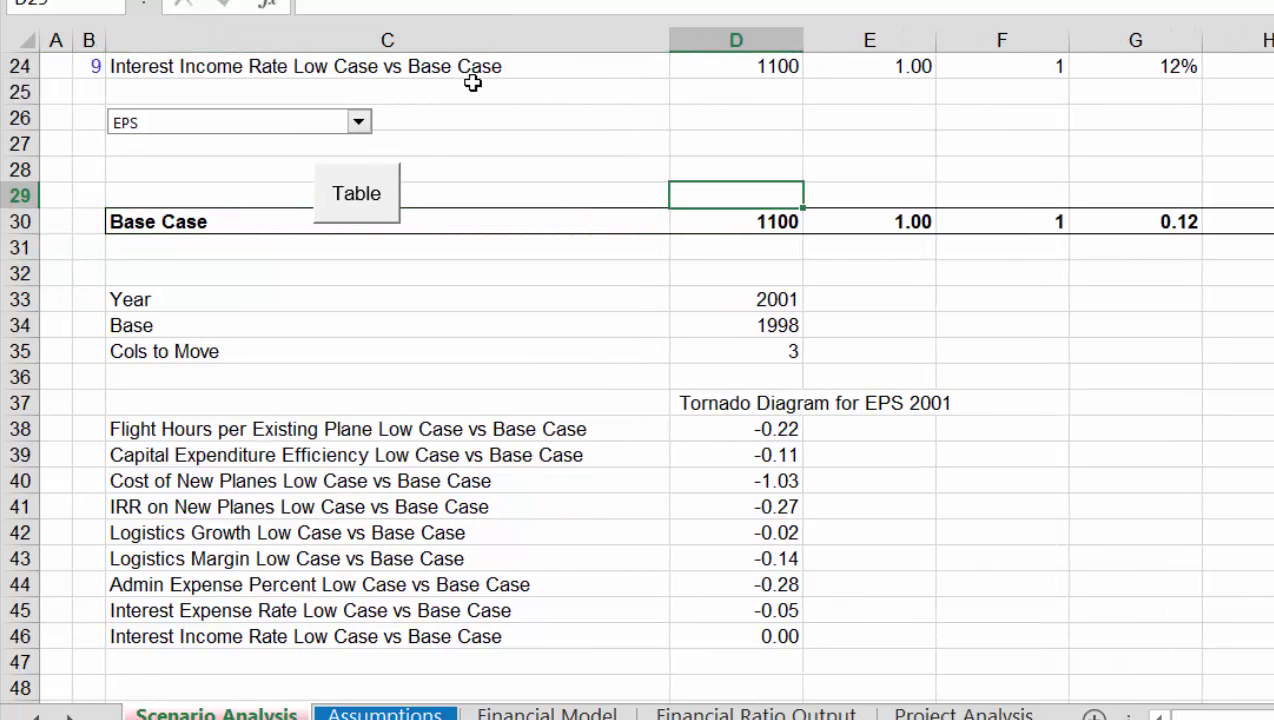
- Move the Table button up and to the right, clear of the Base Case row 30
right_click(372, 180)
key(Escape)
drag(374, 178, 480, 142)
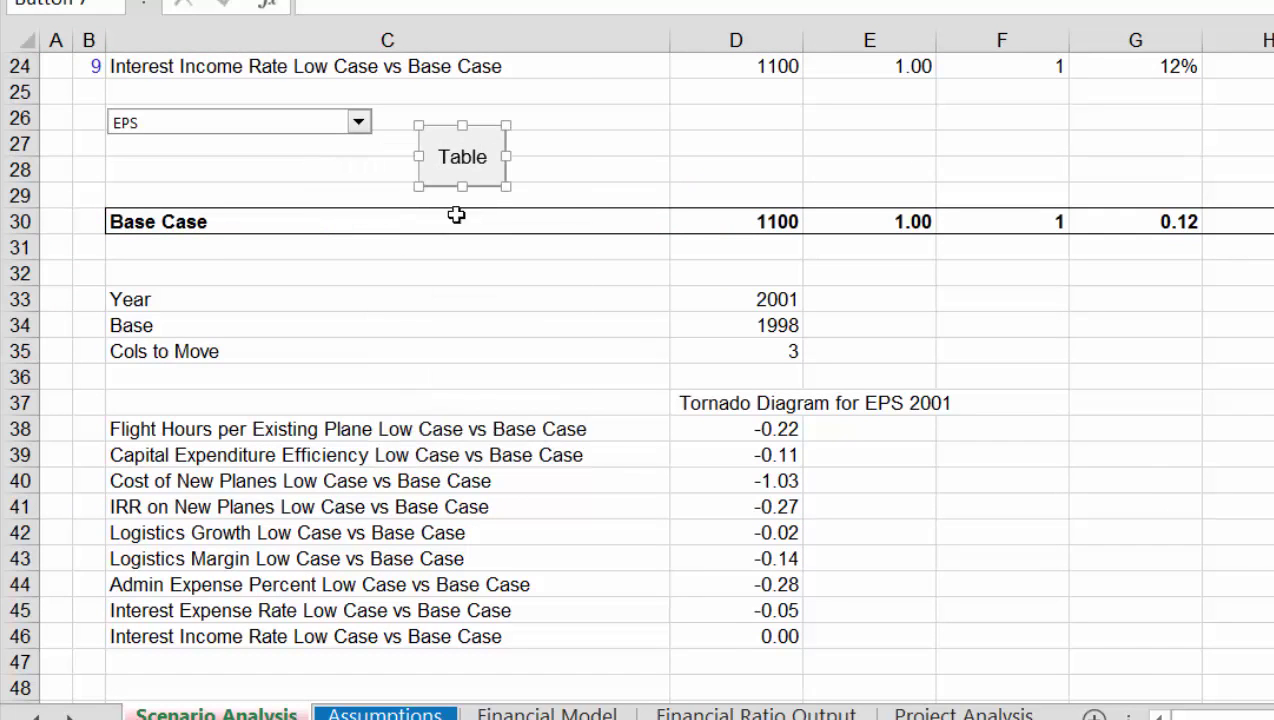
click(453, 260)
- Review the list of scenarios from the Base Case to the High Case in the scenario table
key(Page_Up)
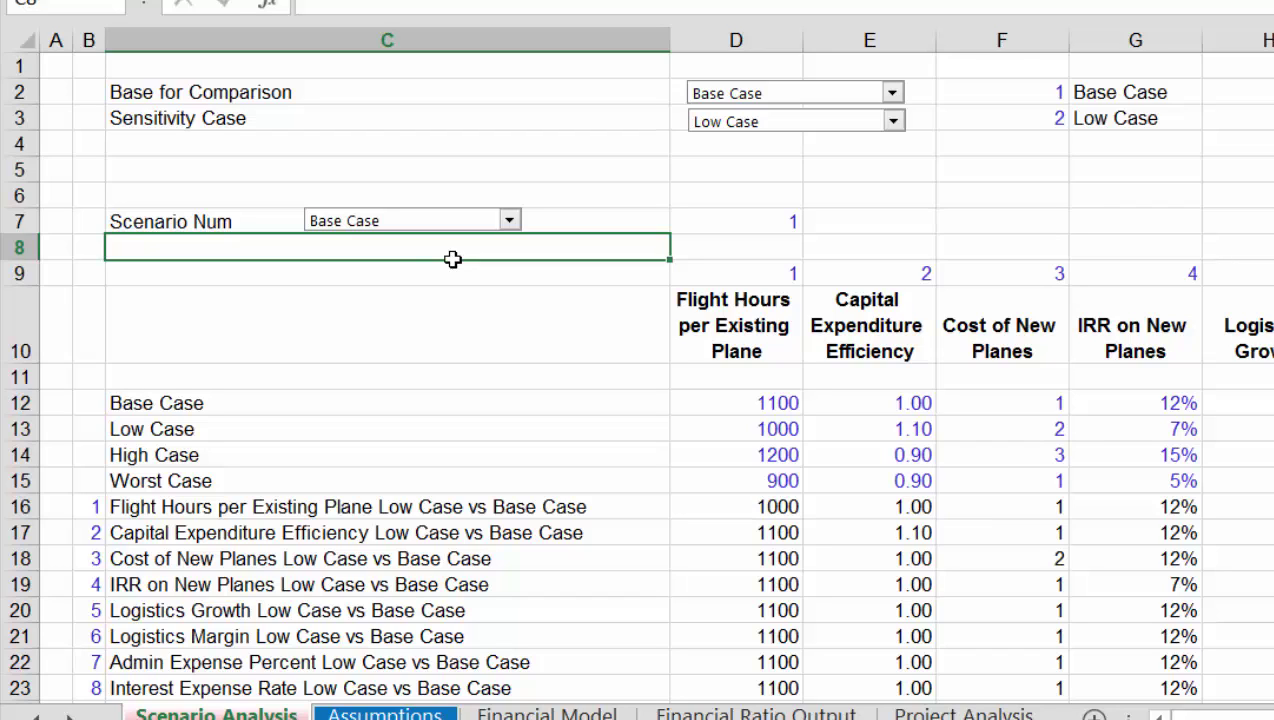
key(Down)
key(Down)
key(Down)
key(Down)
key(Down)
key(Down)
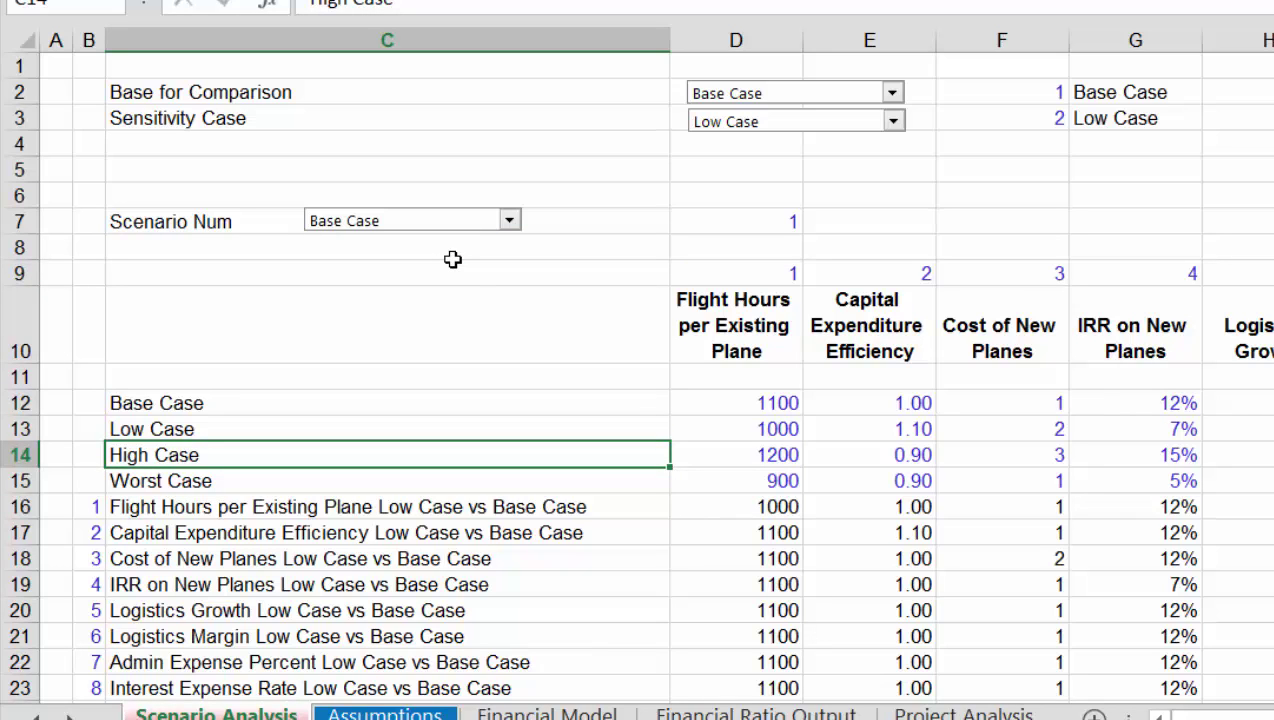
- Glance at the Assumptions sheet and examine the High Case driver values through IRR on New Planes
key(ctrl+Page_Down)
key(Down)
key(Up)
key(ctrl+Page_Up)
key(Right)
key(Right)
key(Right)
key(Right)
key(Right)
key(Left)
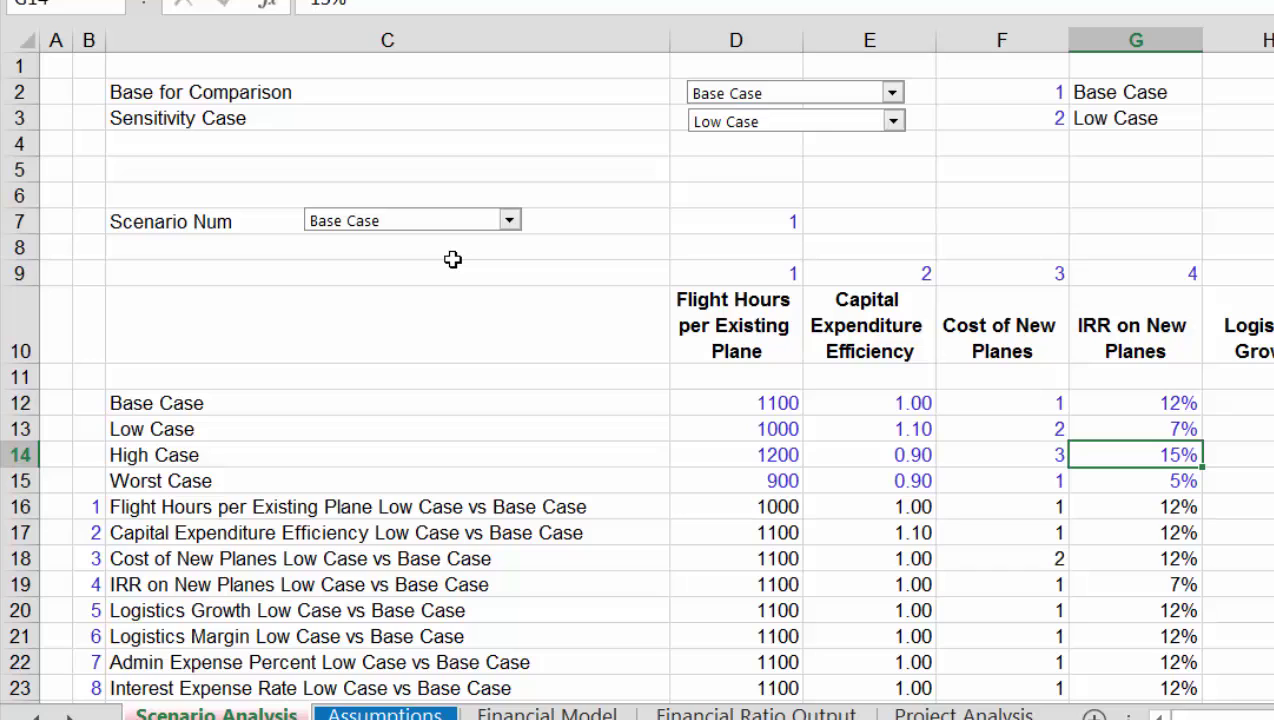
- Compare the IRR on New Planes values of the Base, Low, High and Worst Case rows in the scenario table
key(Up)
key(Up)
key(Up)
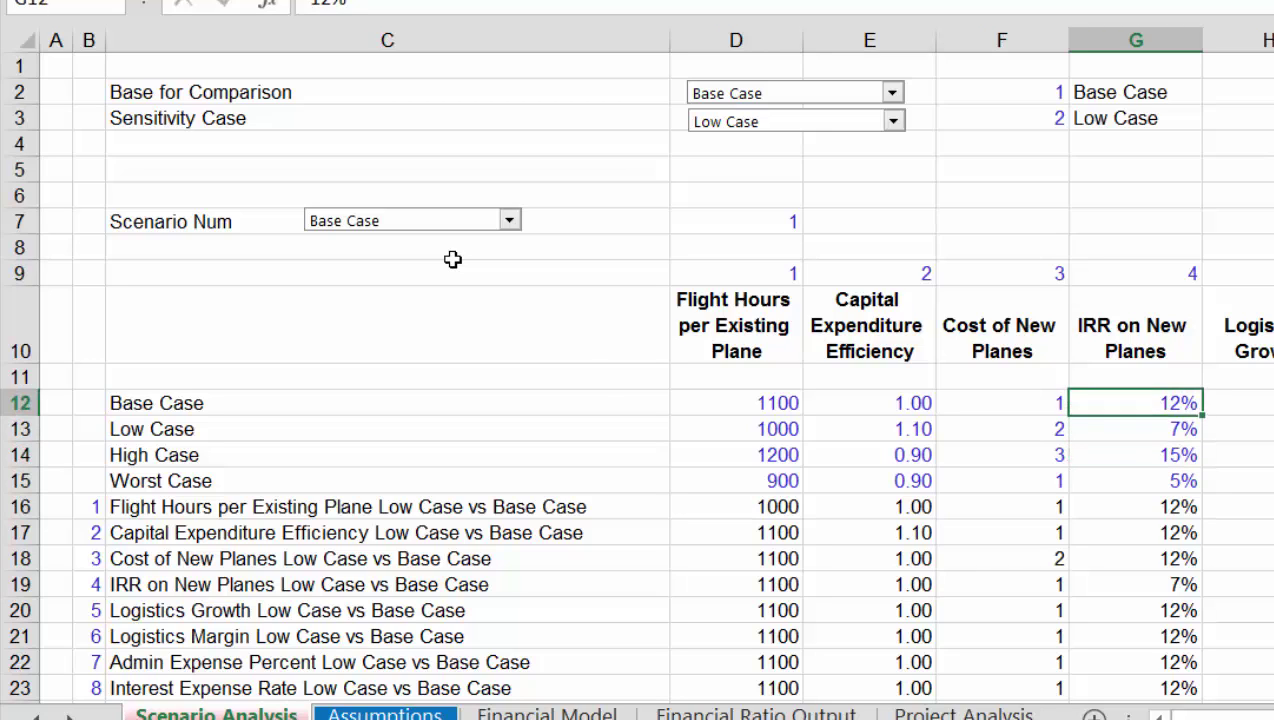
key(Down)
key(Down)
key(Down)
key(Up)
key(Up)
key(Up)
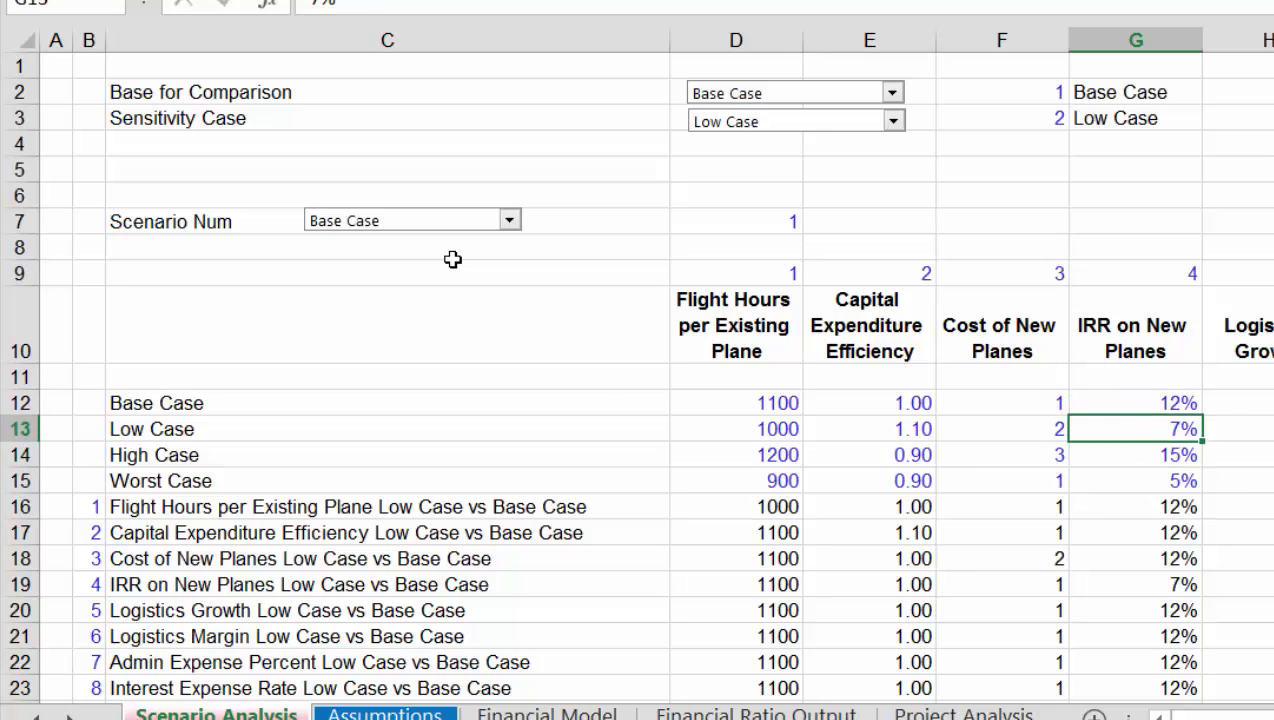
key(Down)
key(Down)
key(Down)
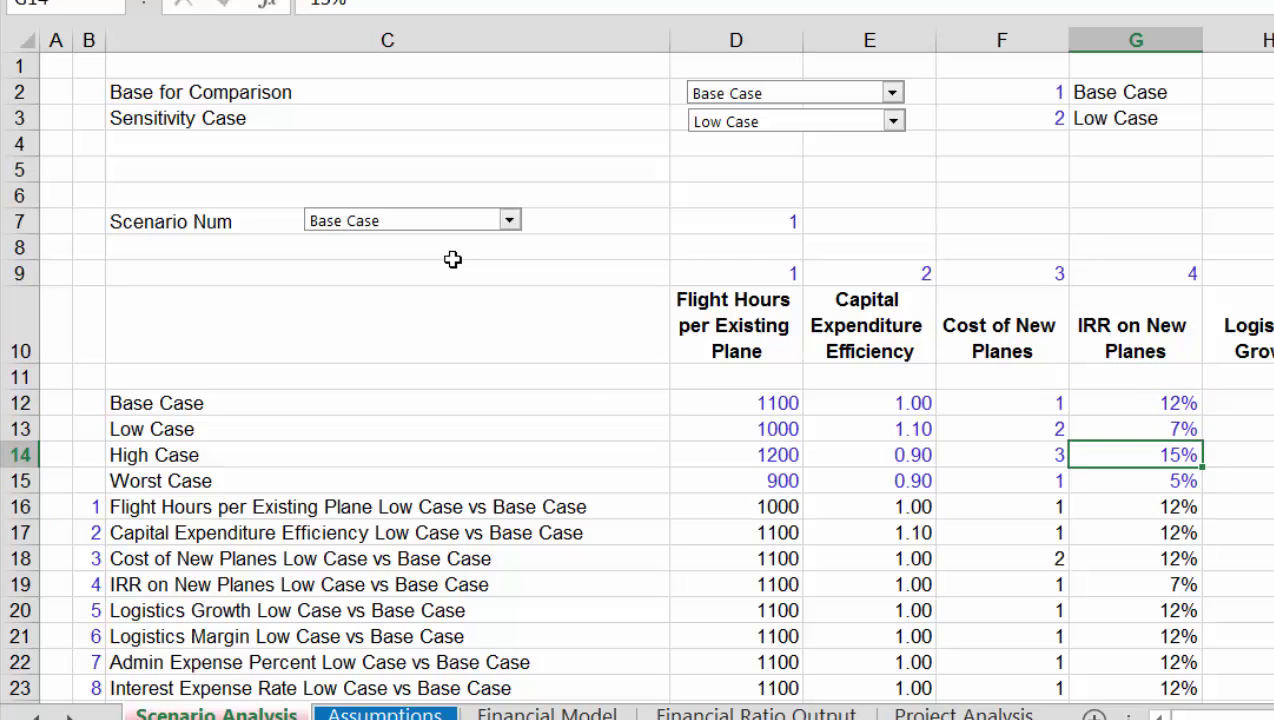
- Open the Project Analysis sheet and examine its input rows from Inflation down to Expenditure
key(ctrl+Page_Down)
key(ctrl+Page_Down)
key(ctrl+Page_Down)
key(ctrl+Page_Down)
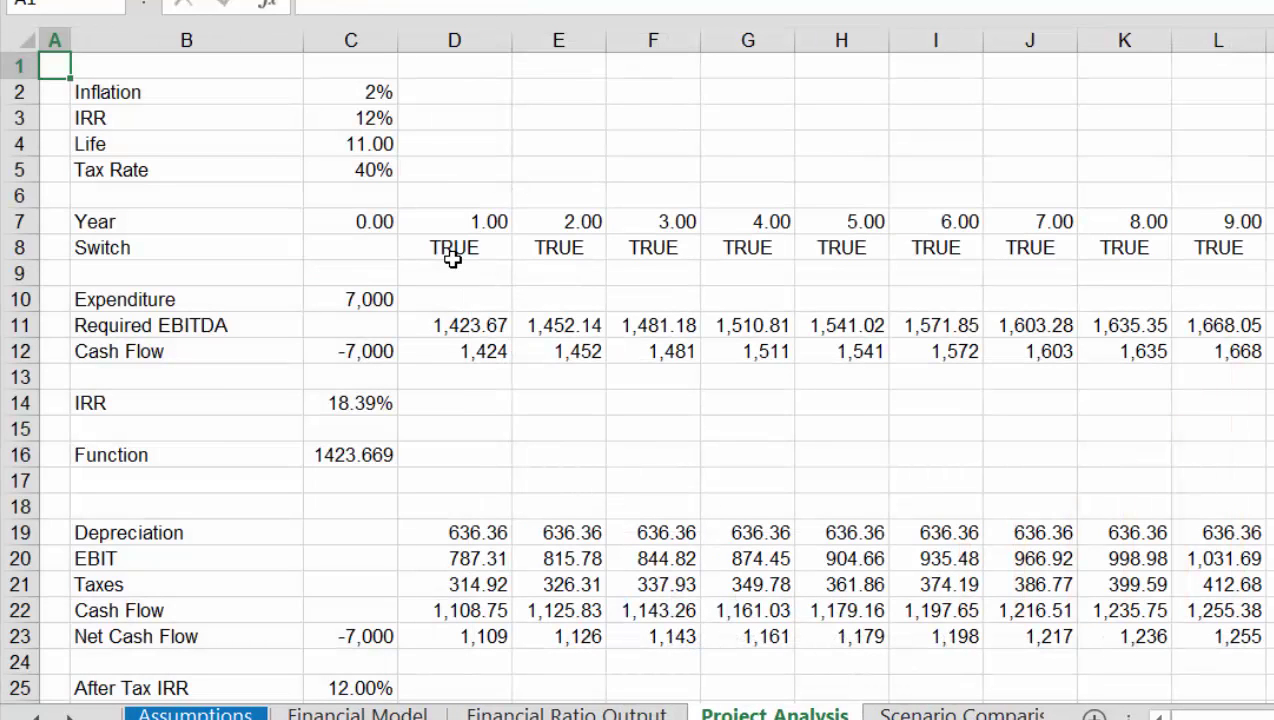
key(Down)
key(Down)
key(Down)
key(Down)
key(Down)
key(Down)
key(Down)
key(Down)
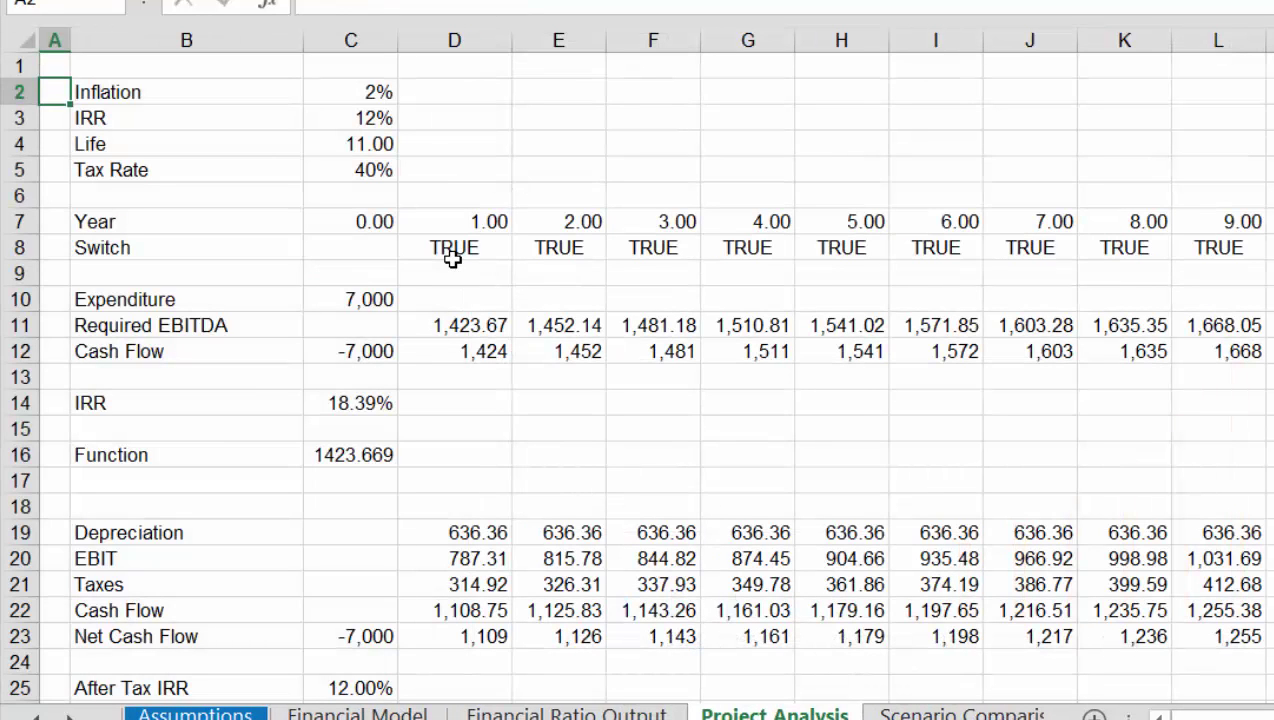
key(Right)
key(Right)
key(Down)
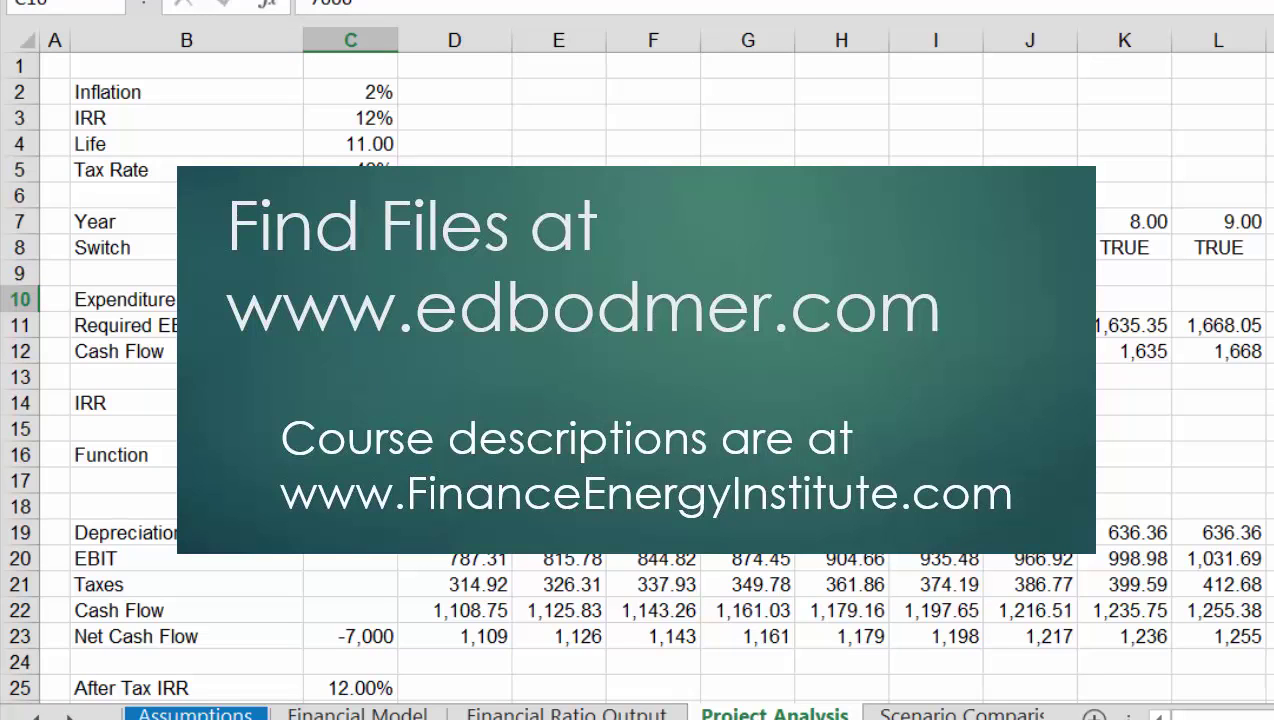
- Format the Function result in C16 with a thousands separator and two decimals
key(Up)
key(Up)
key(Down)
key(Down)
key(Down)
key(Down)
key(Down)
key(Down)
key(Down)
key(Down)
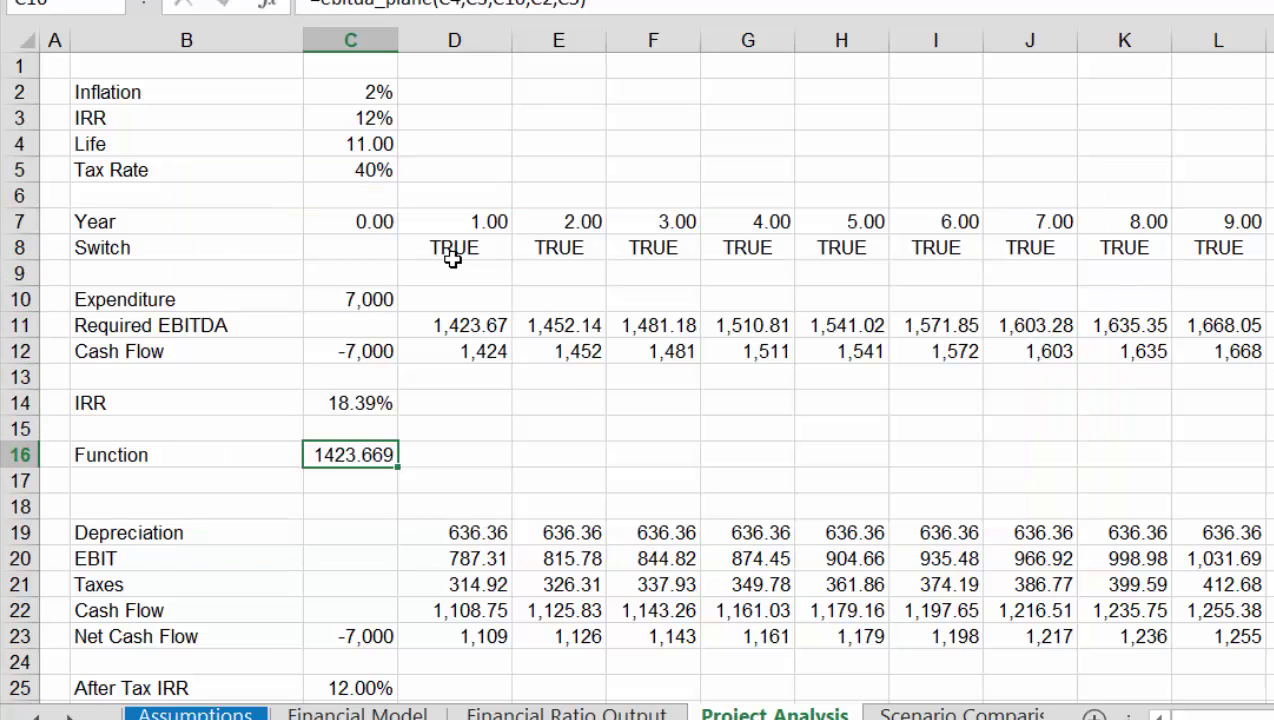
key(ctrl+shift+1)
- Examine the Expenditure input and the first-year Required EBITDA cell D11 on the Project Analysis sheet
key(Up)
key(Up)
key(Up)
key(Up)
key(Up)
key(Up)
key(Down)
key(Right)
key(Right)
key(Left)
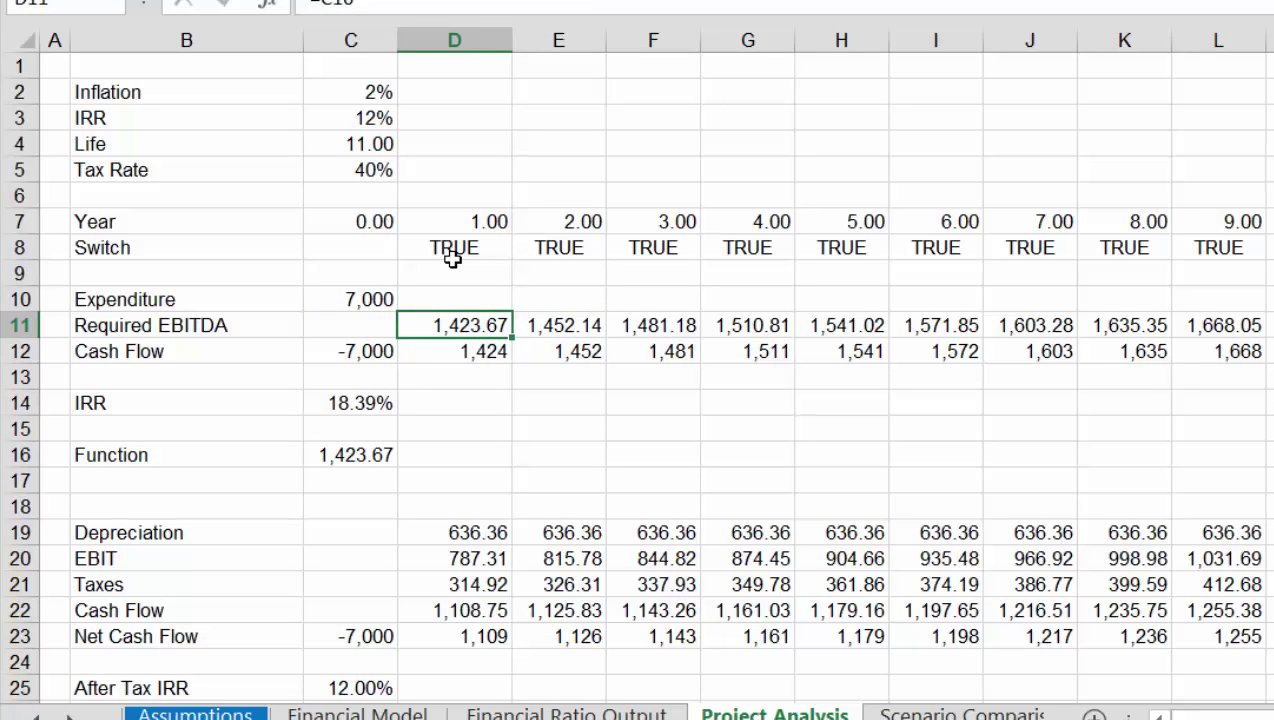
- Color-code the entire Project Analysis sheet so that inputs are distinguished from formulas
key(ctrl+Home)
key(ctrl+a)
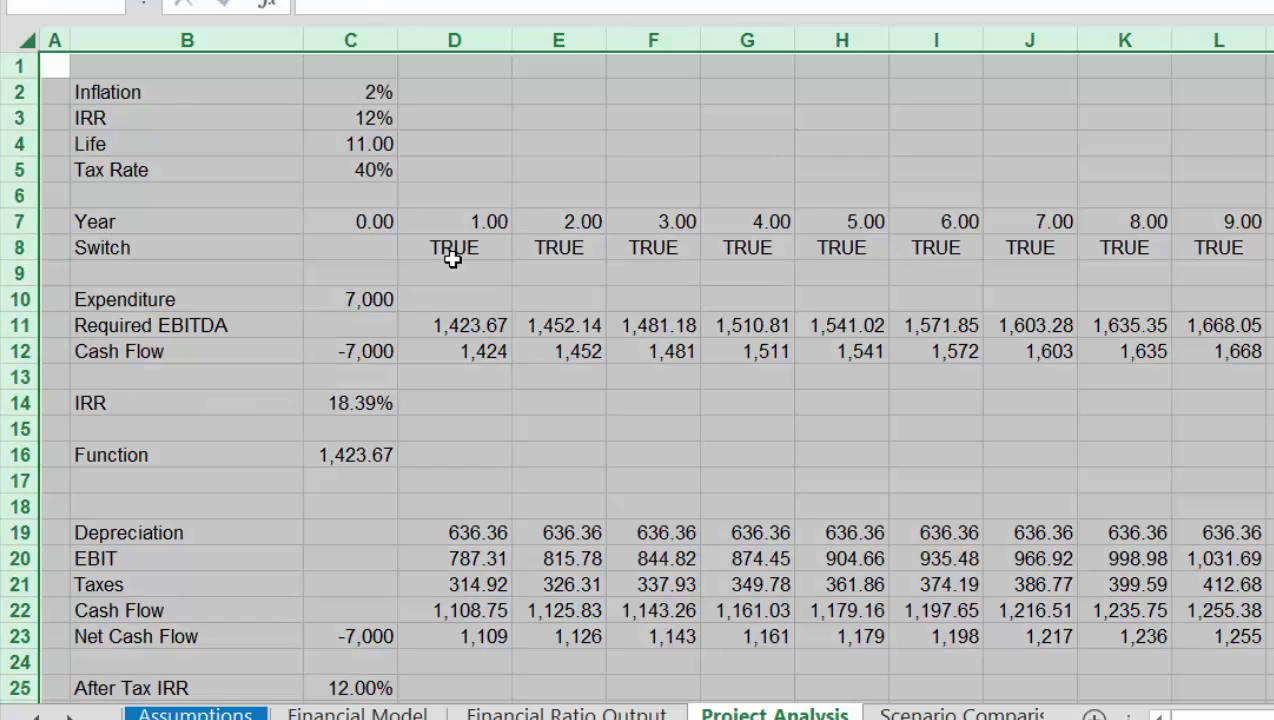
key(ctrl+shift+c)
key(Down)
key(Up)
key(Up)
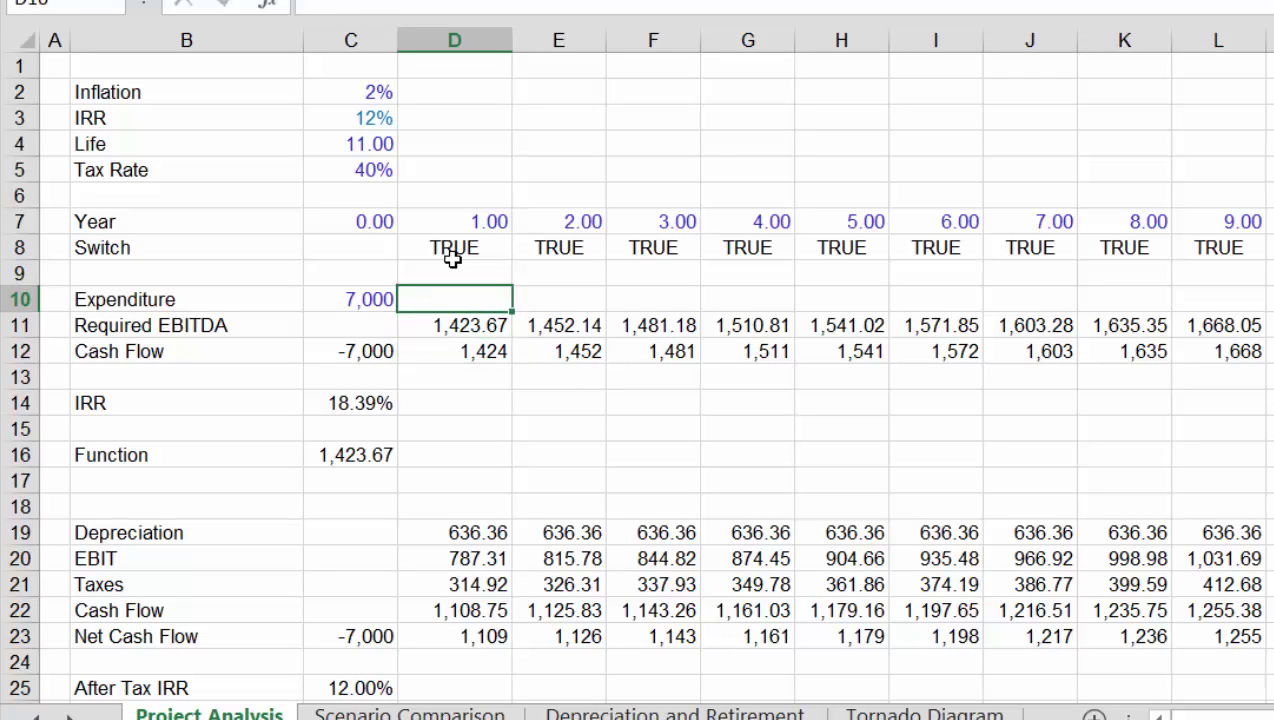
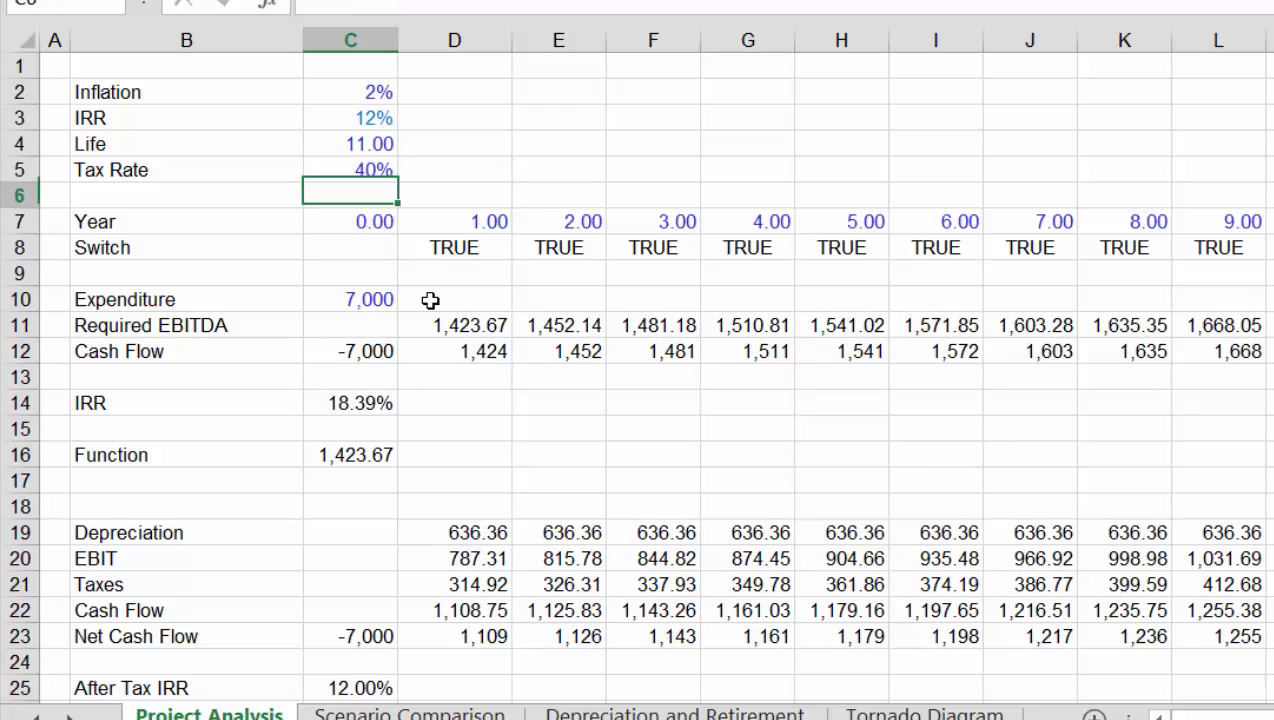
- Inspect the cells referenced by the ebitda_plane formula in the Function cell C16
key(Up)
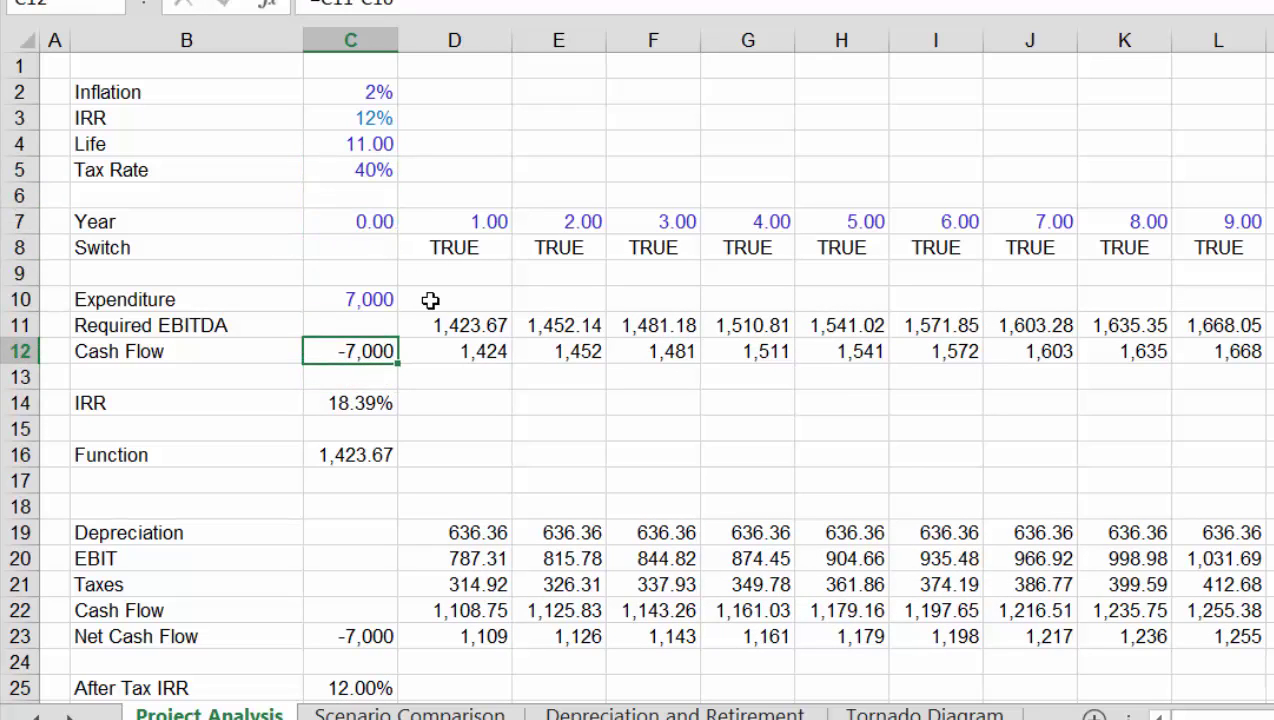
key(Down)
key(Down)
key(Down)
key(Down)
key(F2)
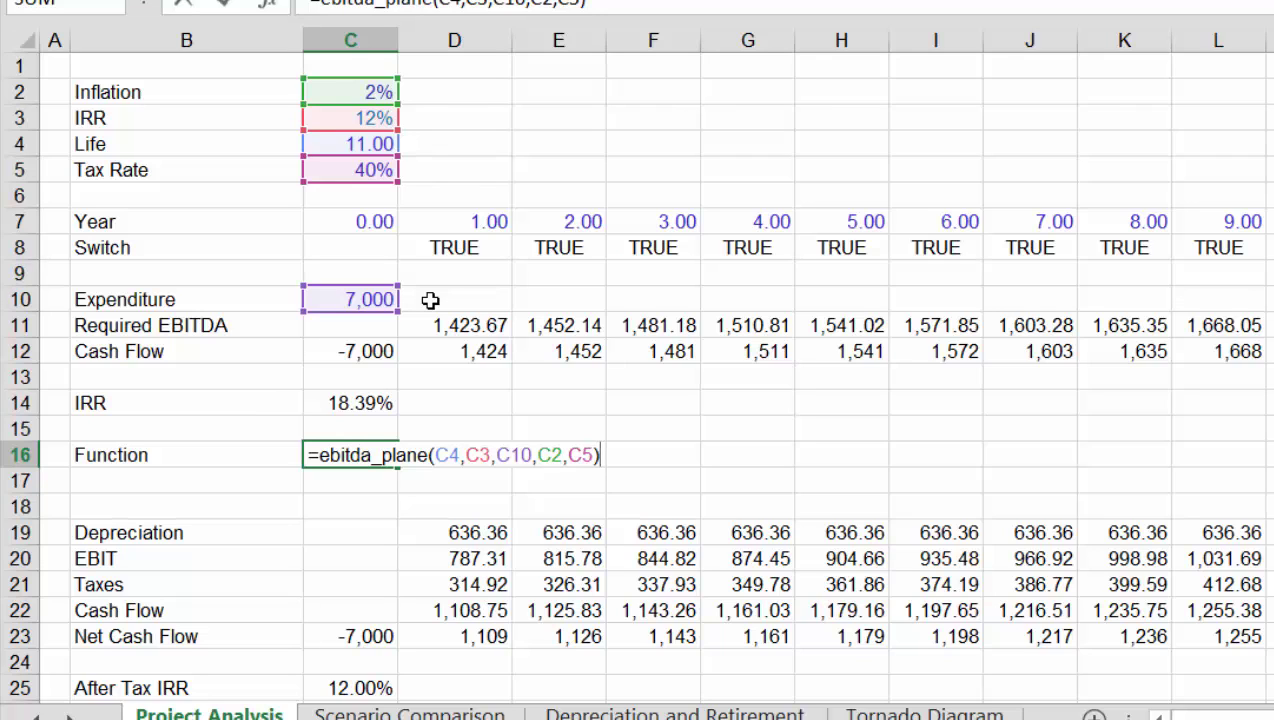
key(Return)
- Inspect which cash flow row the IRR formula in C14 refers to
key(Up)
key(Up)
key(Up)
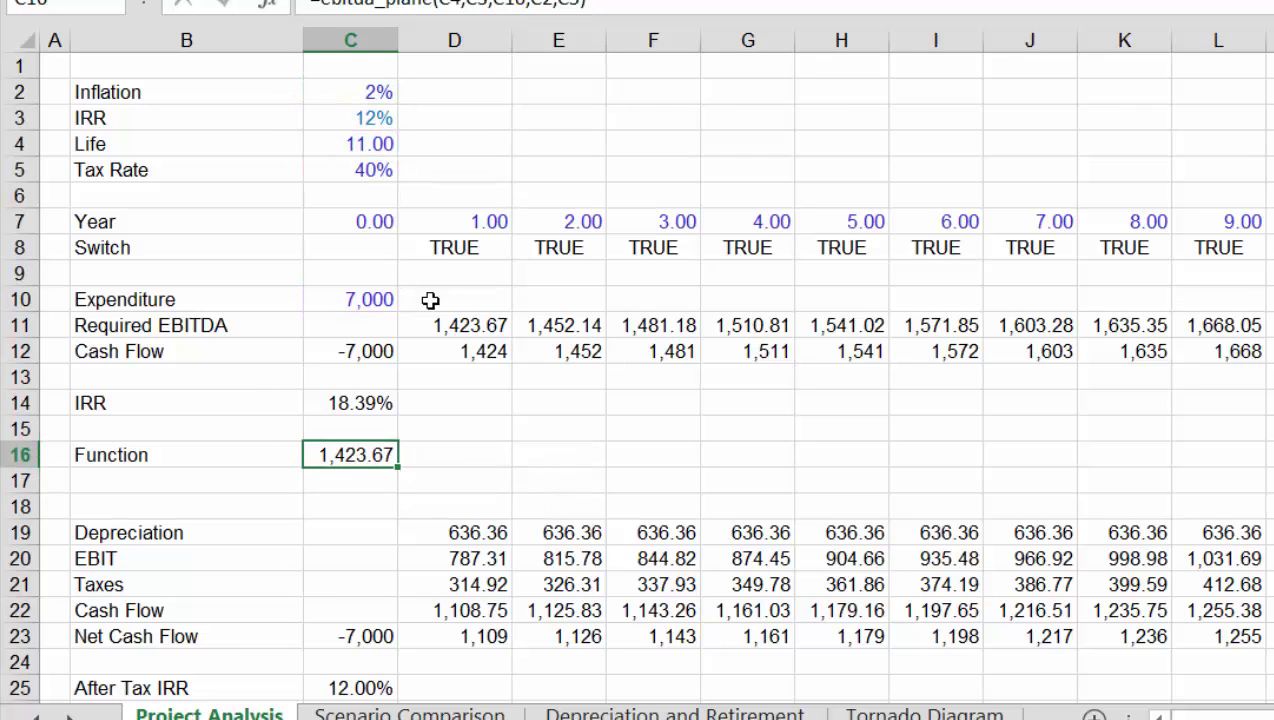
key(F2)
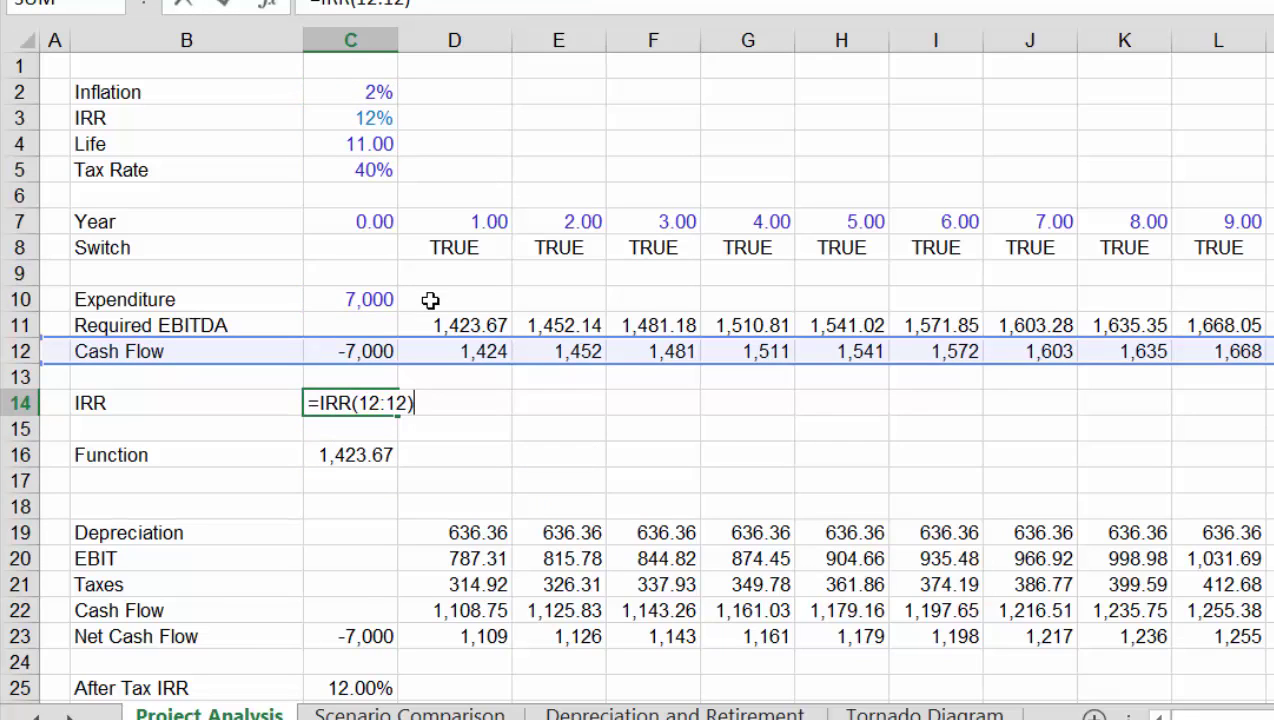
key(Return)
key(Up)
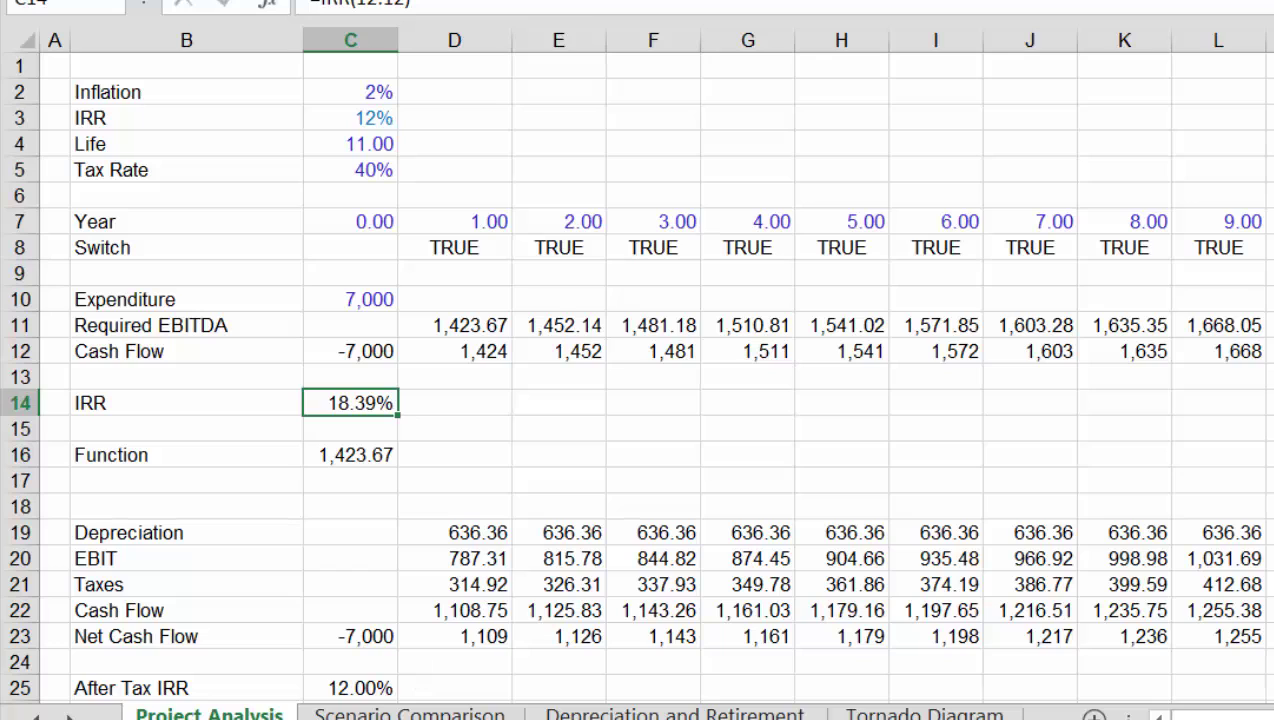
- Rename the IRR label in B14 as "Pre-tax IRR"
key(F10)
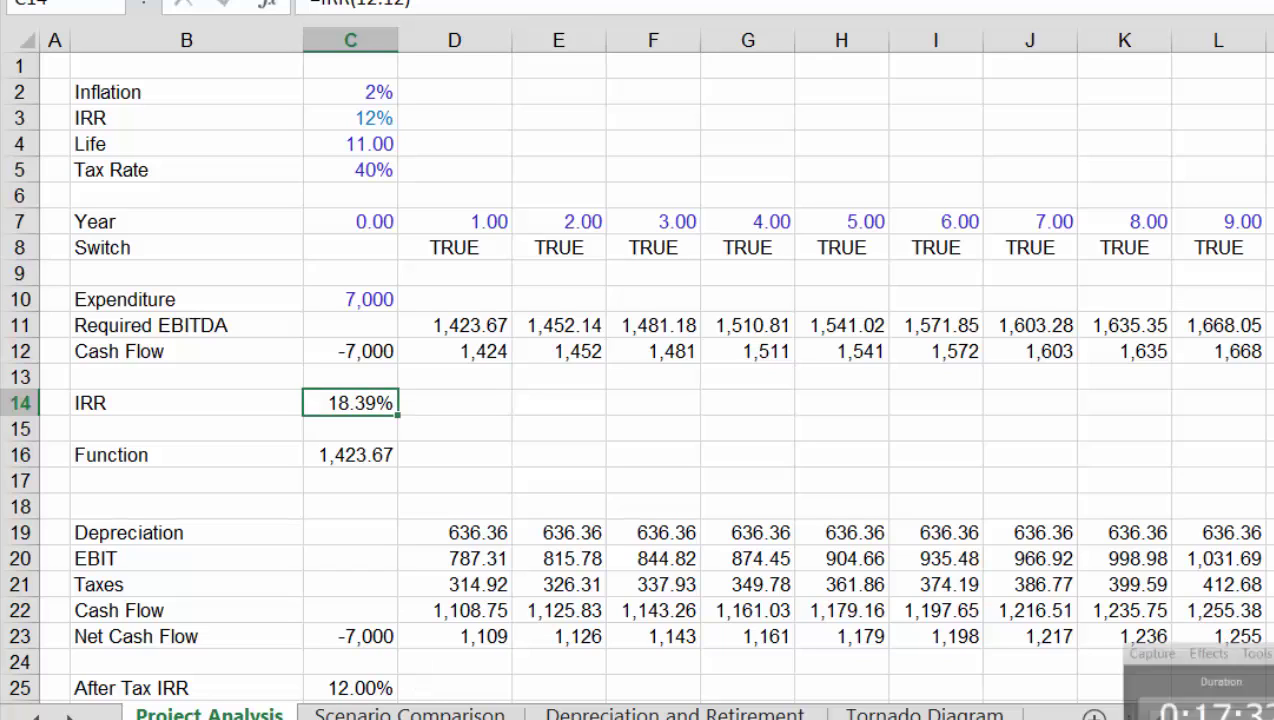
click(857, 290)
key(Down)
key(Down)
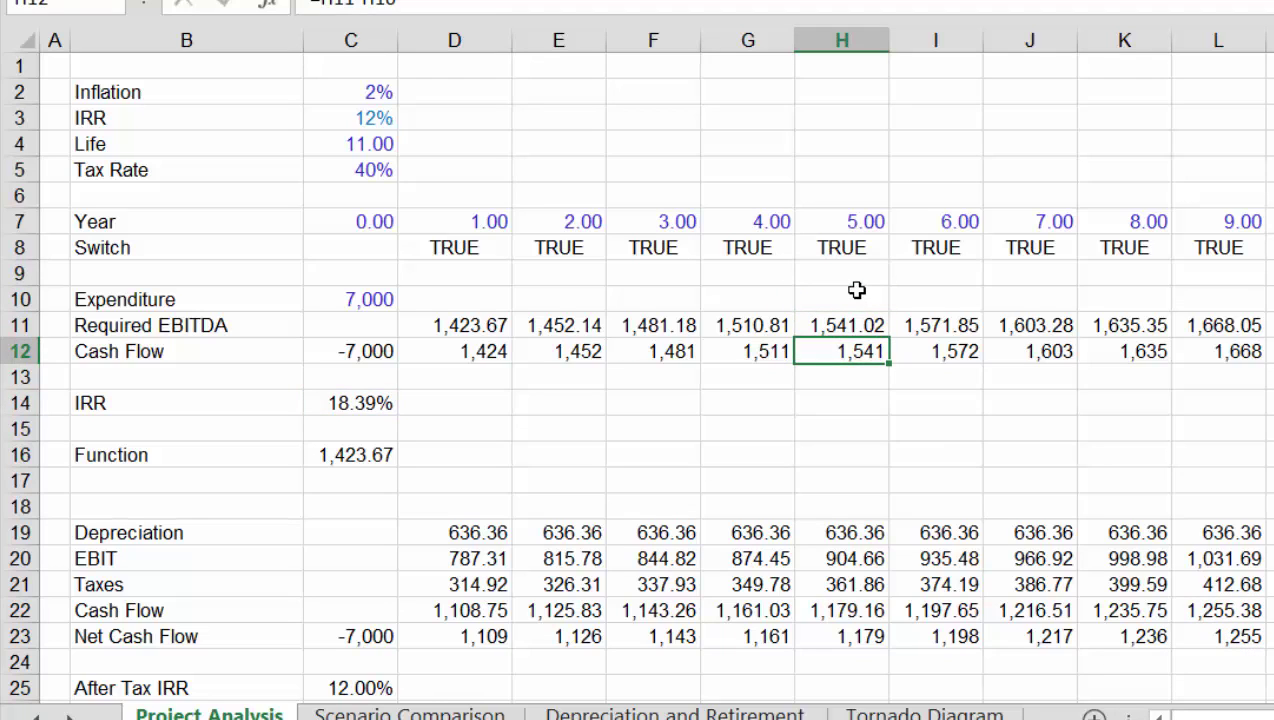
key(Down)
key(Down)
key(Left)
key(Left)
key(Left)
key(Left)
key(Left)
key(Left)
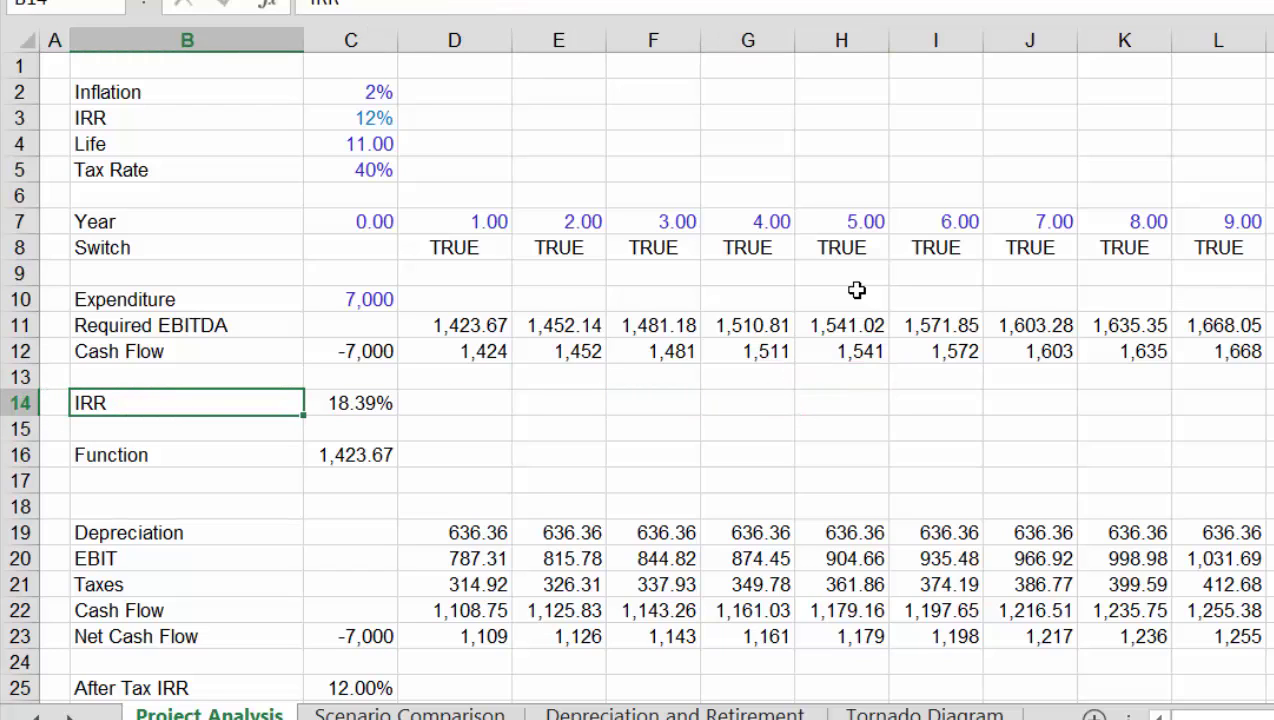
text(Prt)
key(BackSpace)
text(e-tax IRR)
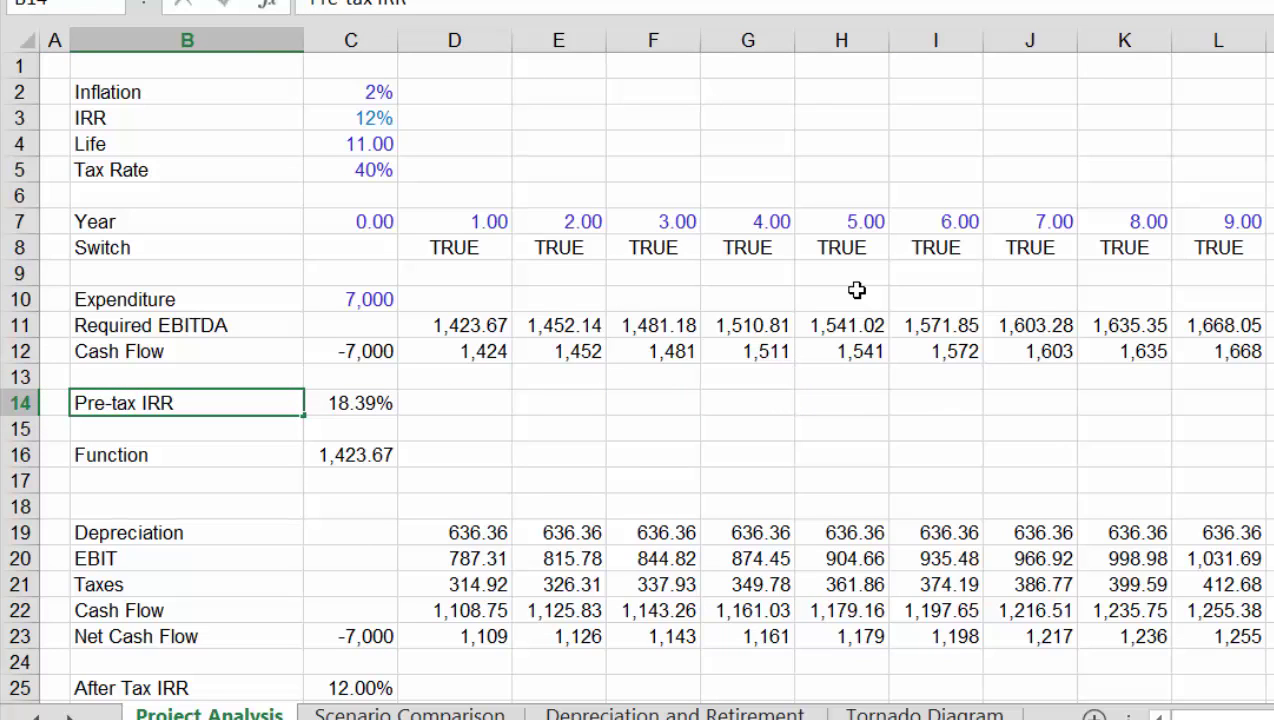
key(Return)
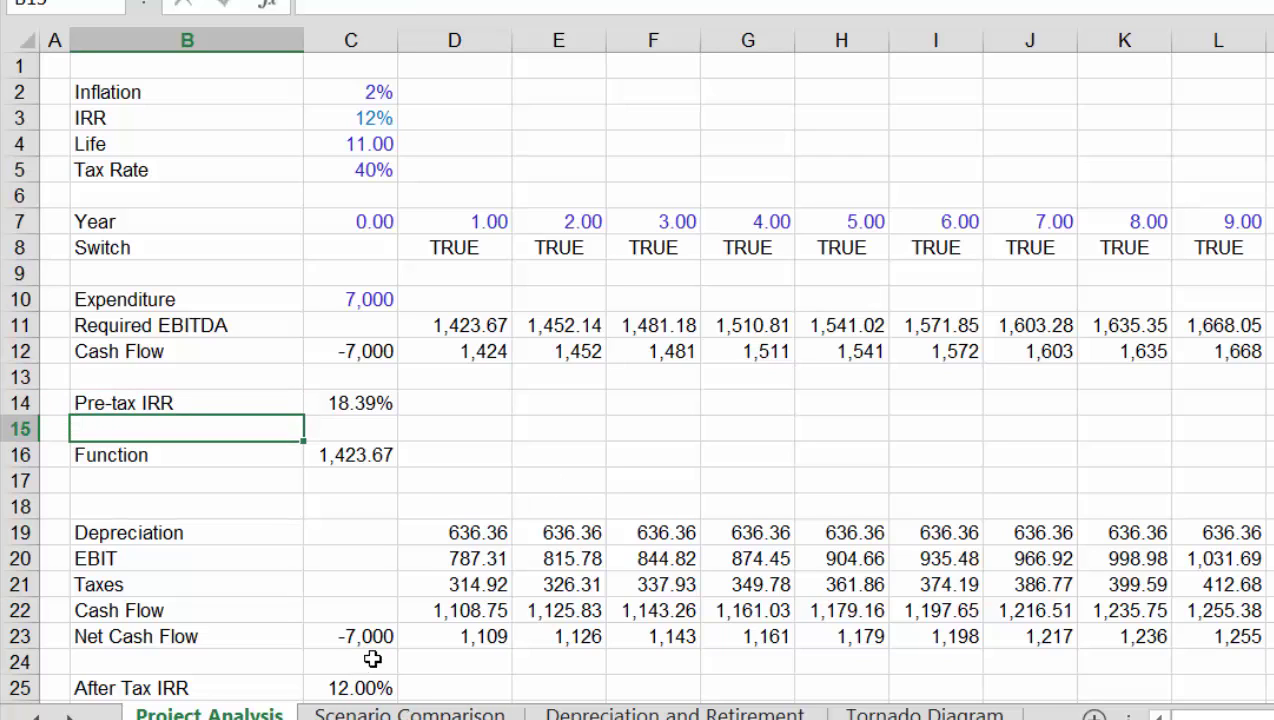
- Make the Function label and its value in B16:C16 bold and outline them with a border
click(537, 580)
key(Down)
key(Down)
key(Down)
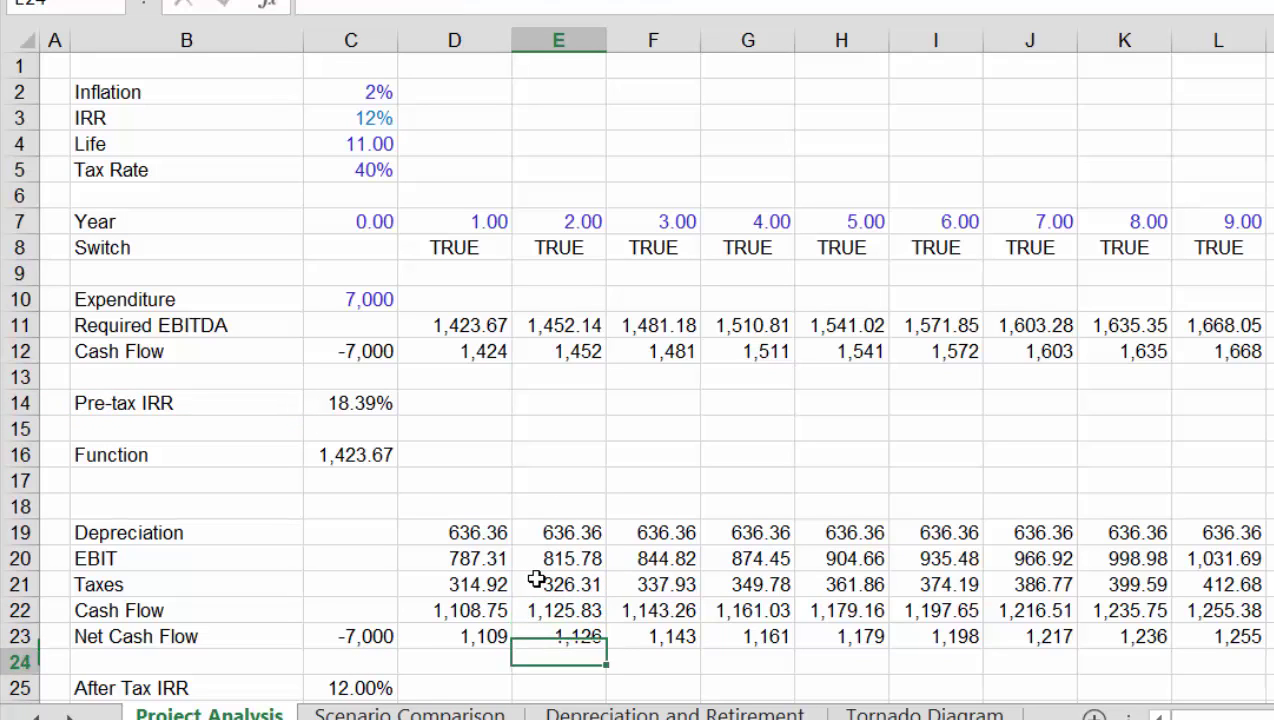
key(Left)
key(Left)
key(Up)
key(Up)
key(Up)
key(Up)
key(Up)
key(Up)
key(Up)
key(Up)
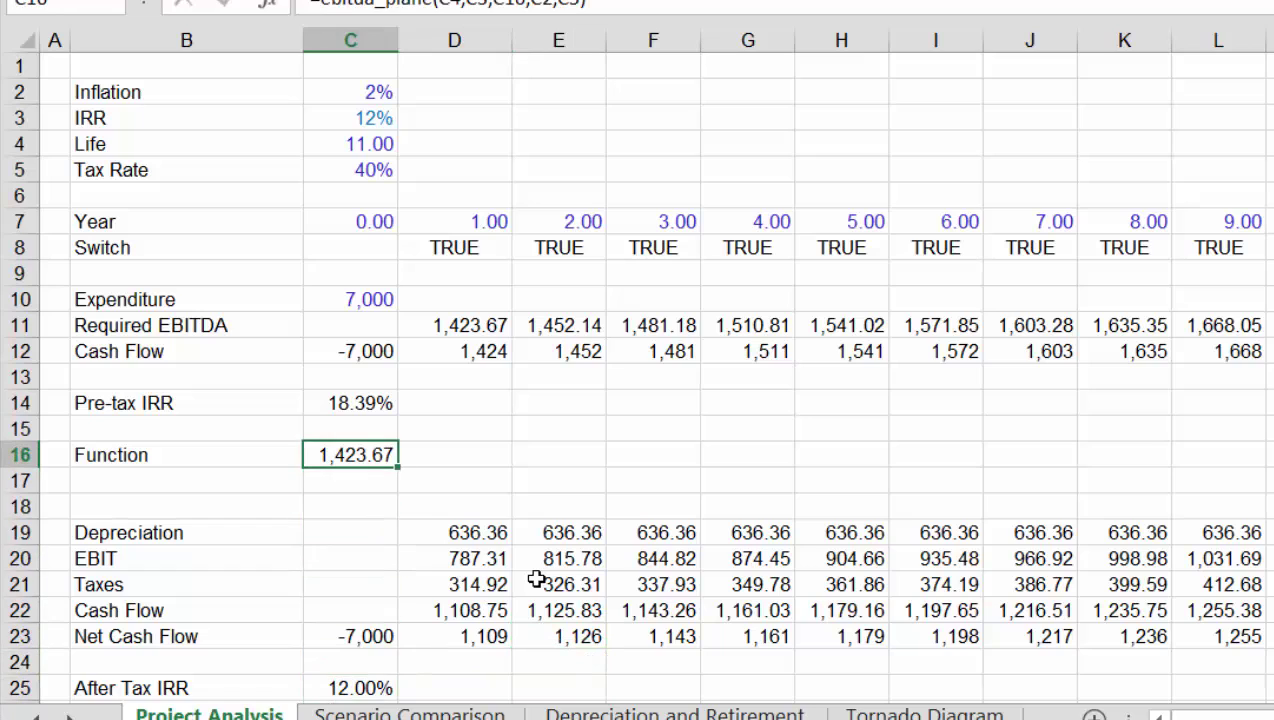
key(Left)
key(shift+Right)
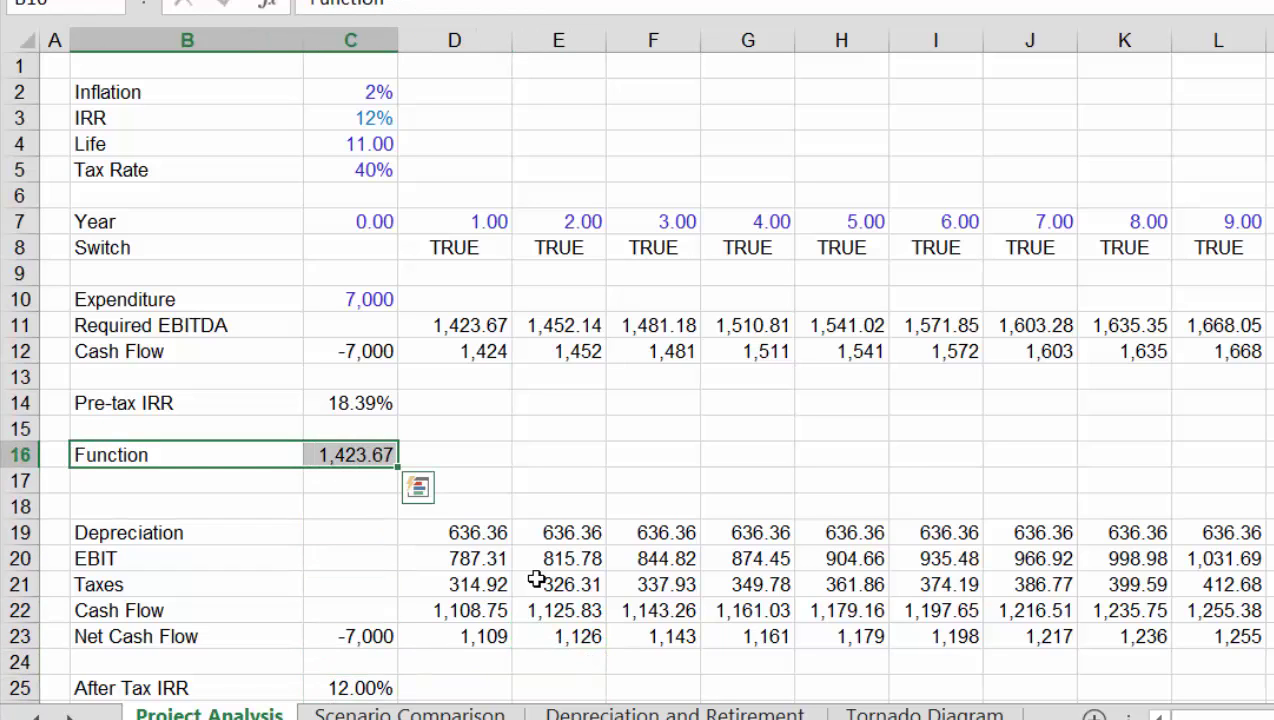
key(ctrl+b)
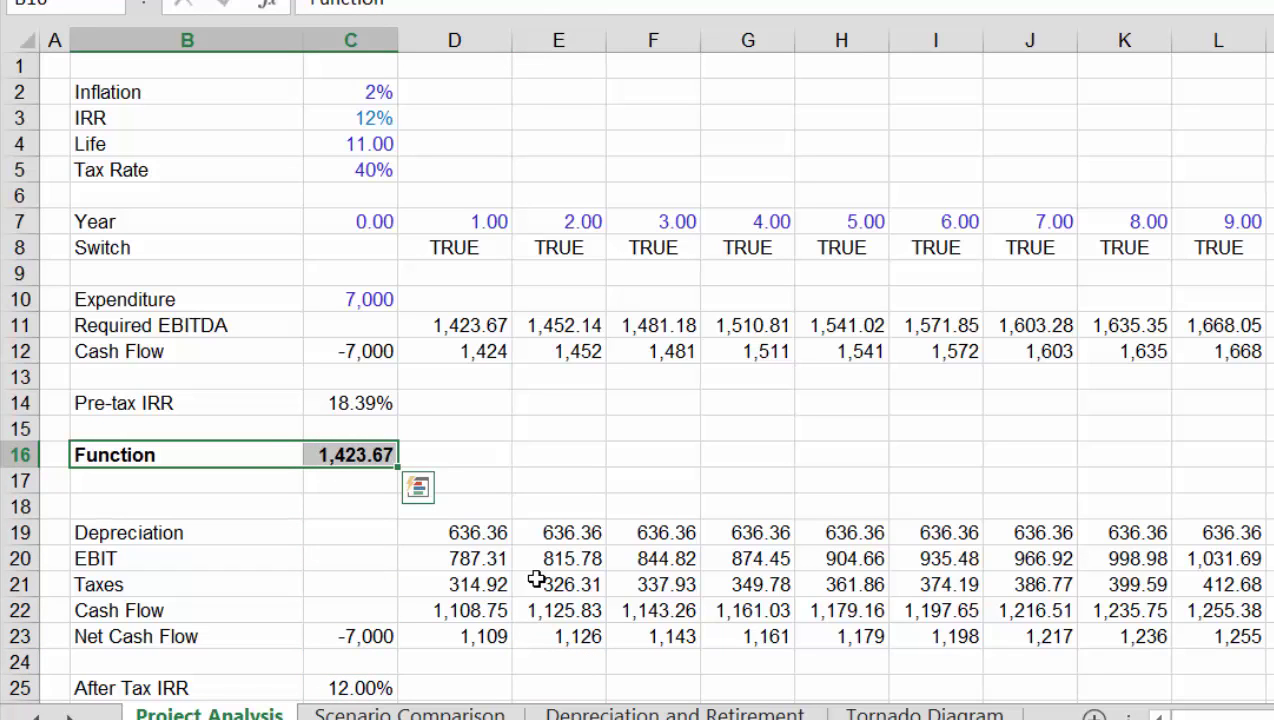
- Recheck the input cells that feed the bold ebitda_plane formula in C16
key(Right)
key(Right)
key(Left)
key(F2)
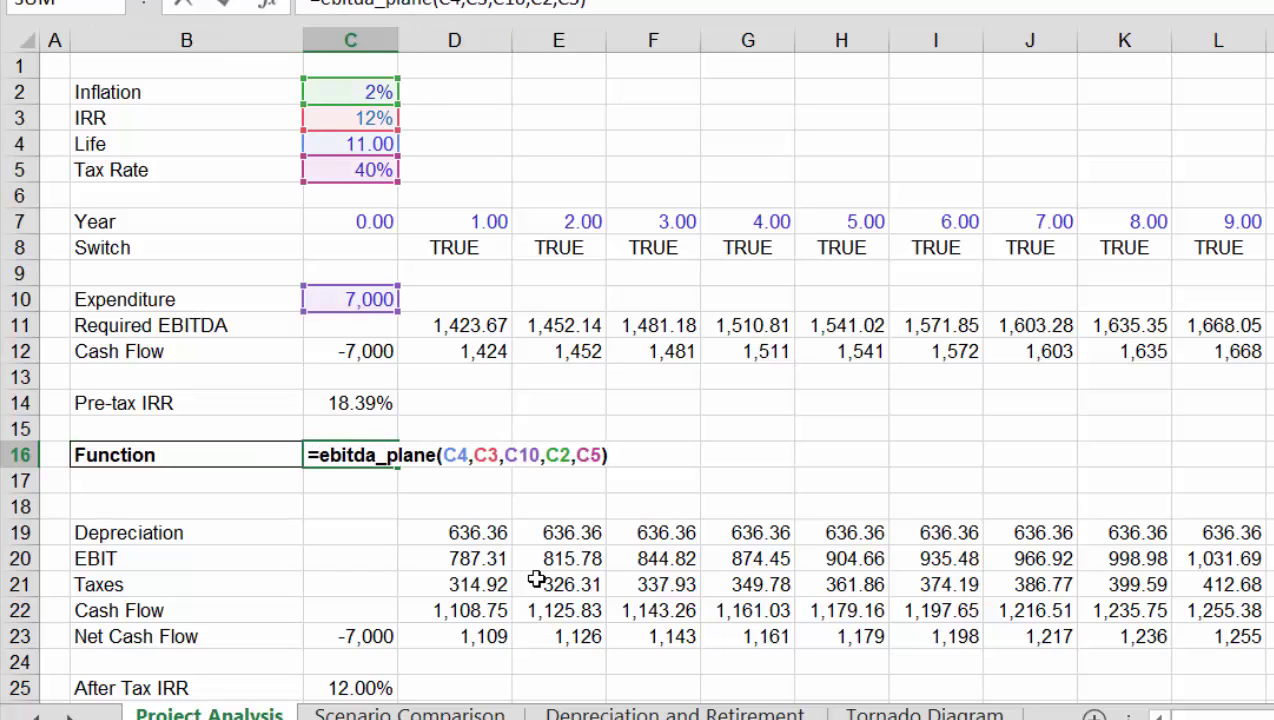
key(Return)
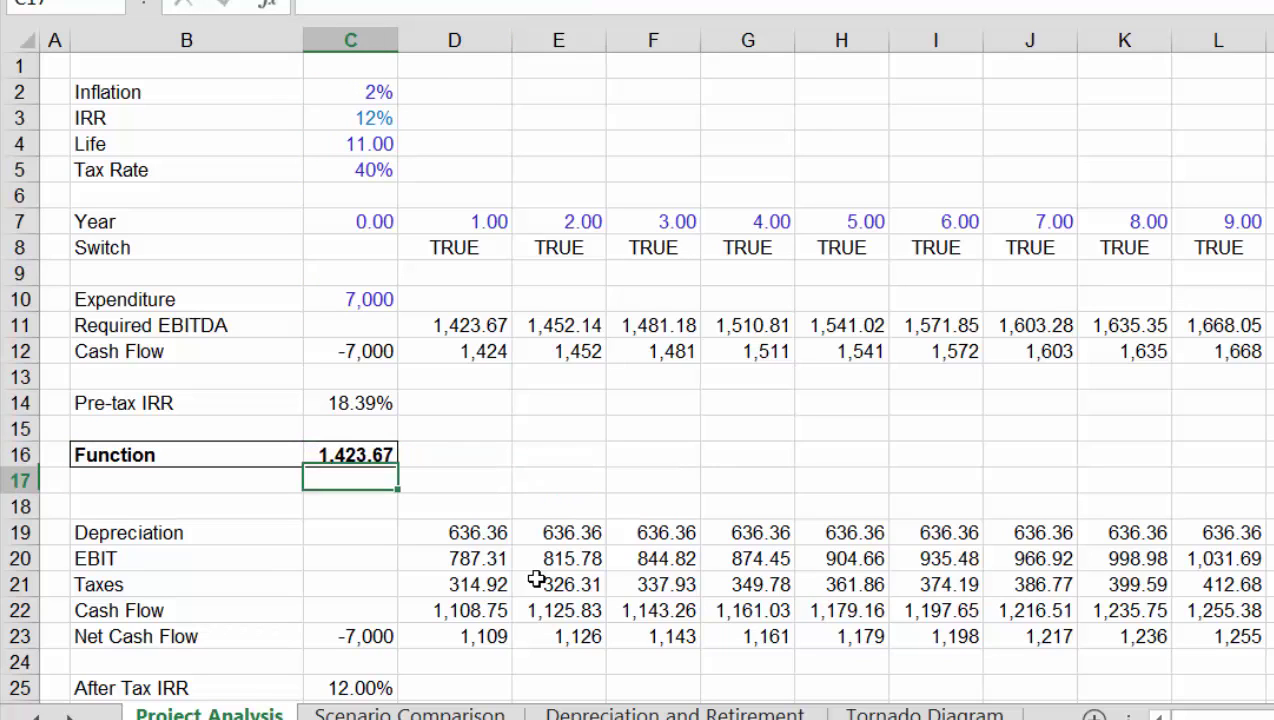
key(Up)
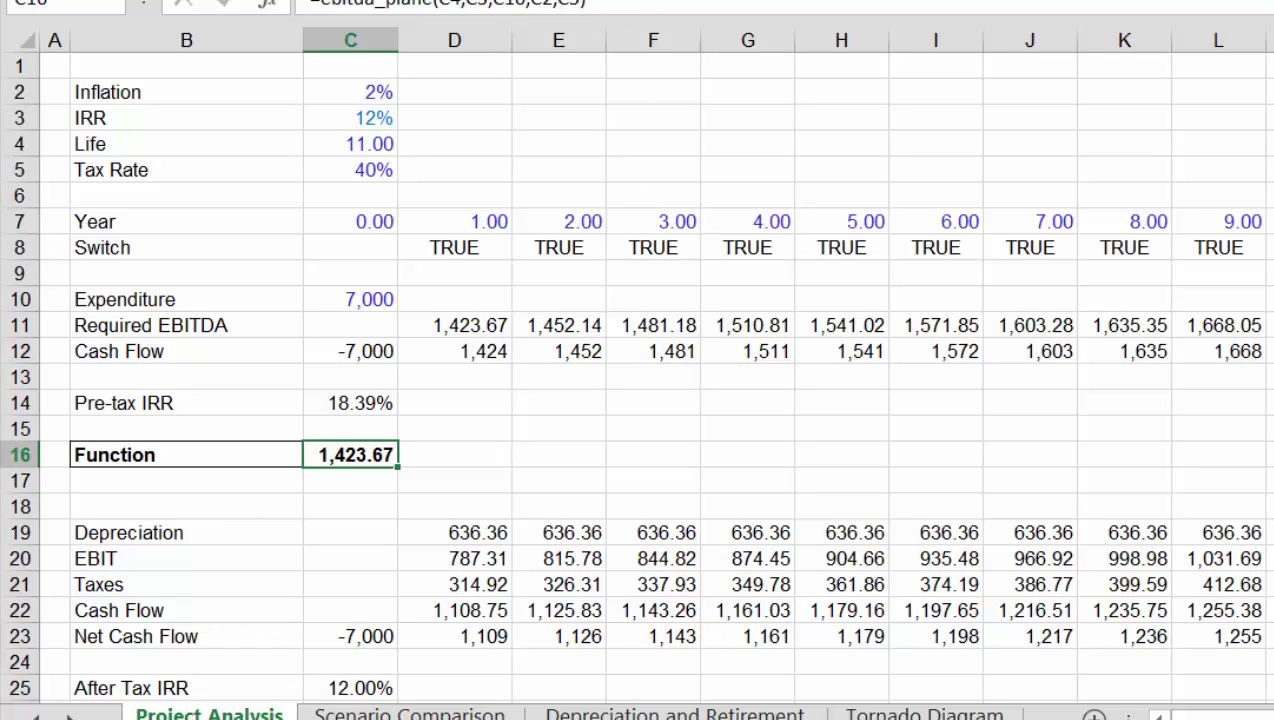
- Open the code of the functionss macro in the Visual Basic editor
key(alt+F8)
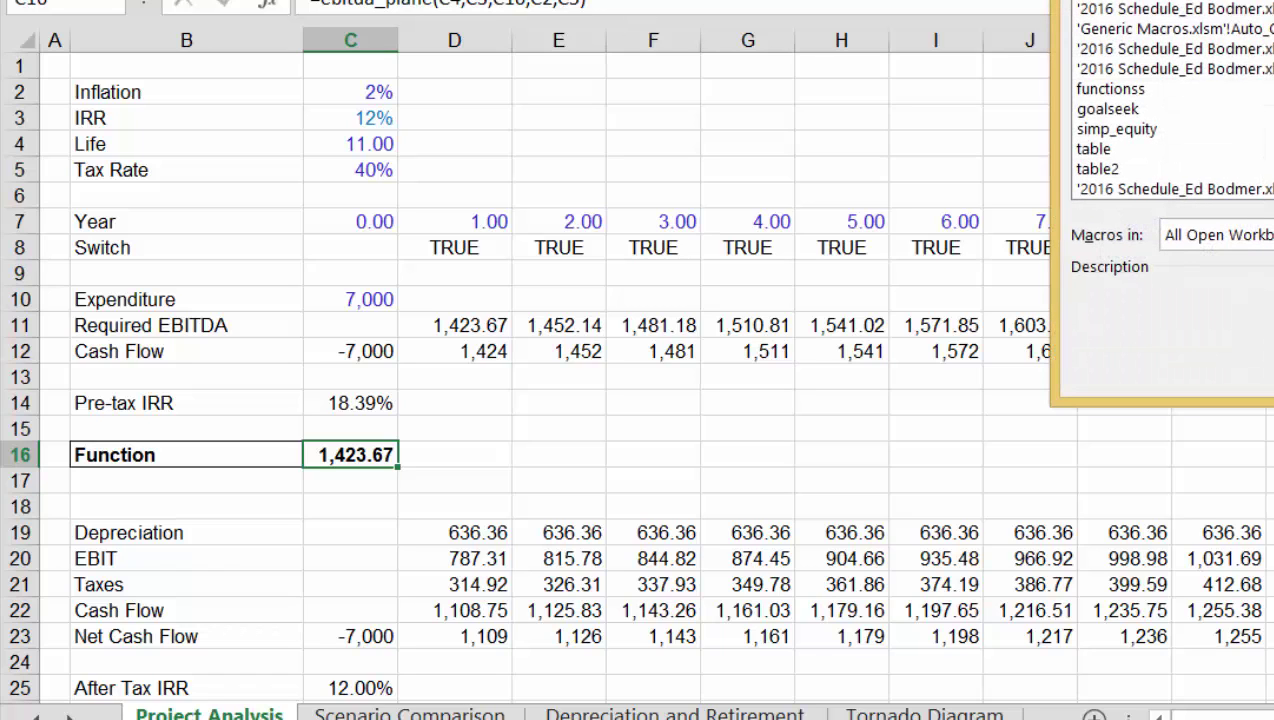
click(1110, 90)
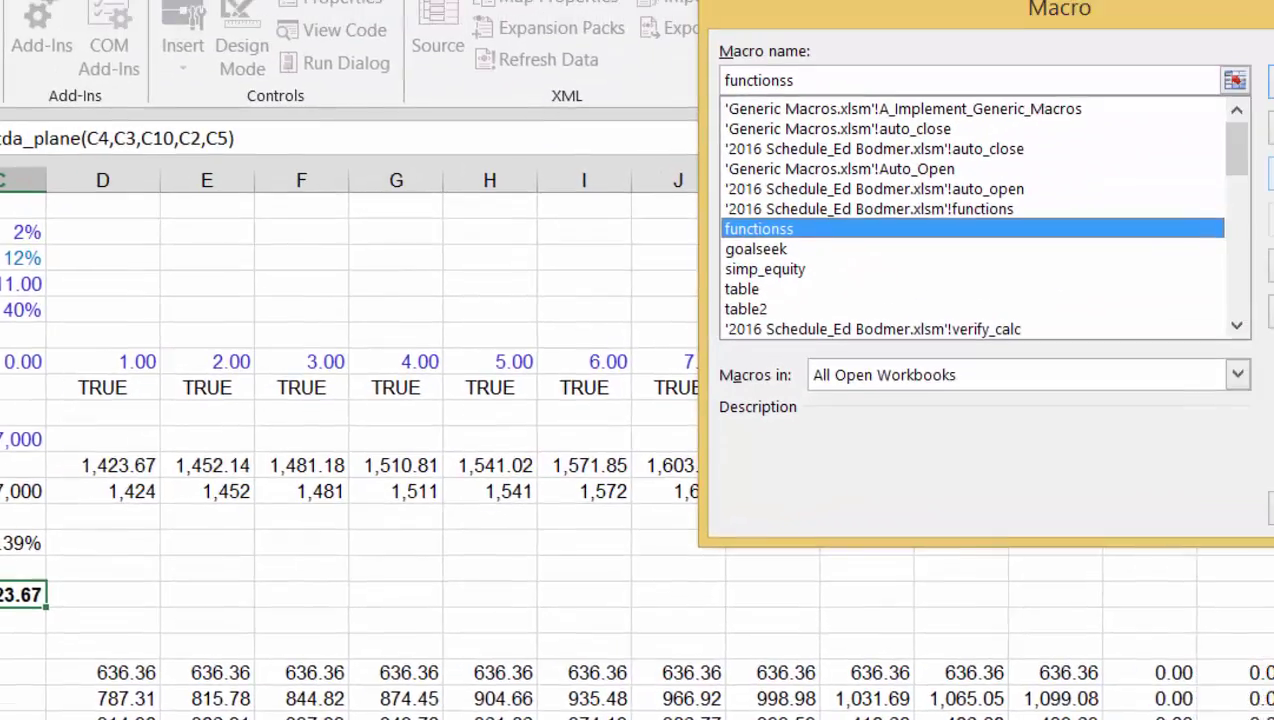
click(1273, 10)
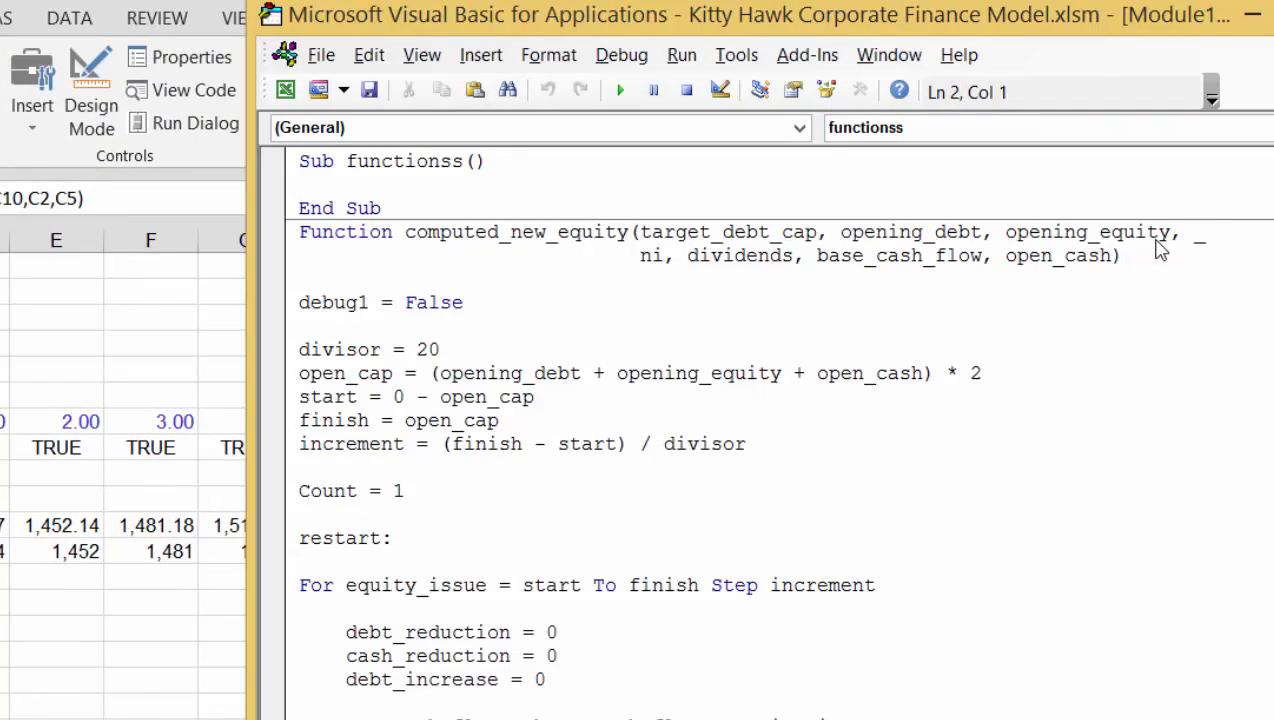
- Browse the module's VBA code from computed_new_equity through depreciation, ebitda_plane, interpolate_look_up and table to new_equity
key(Page_Down)
key(Page_Down)
key(Page_Down)
key(Page_Down)
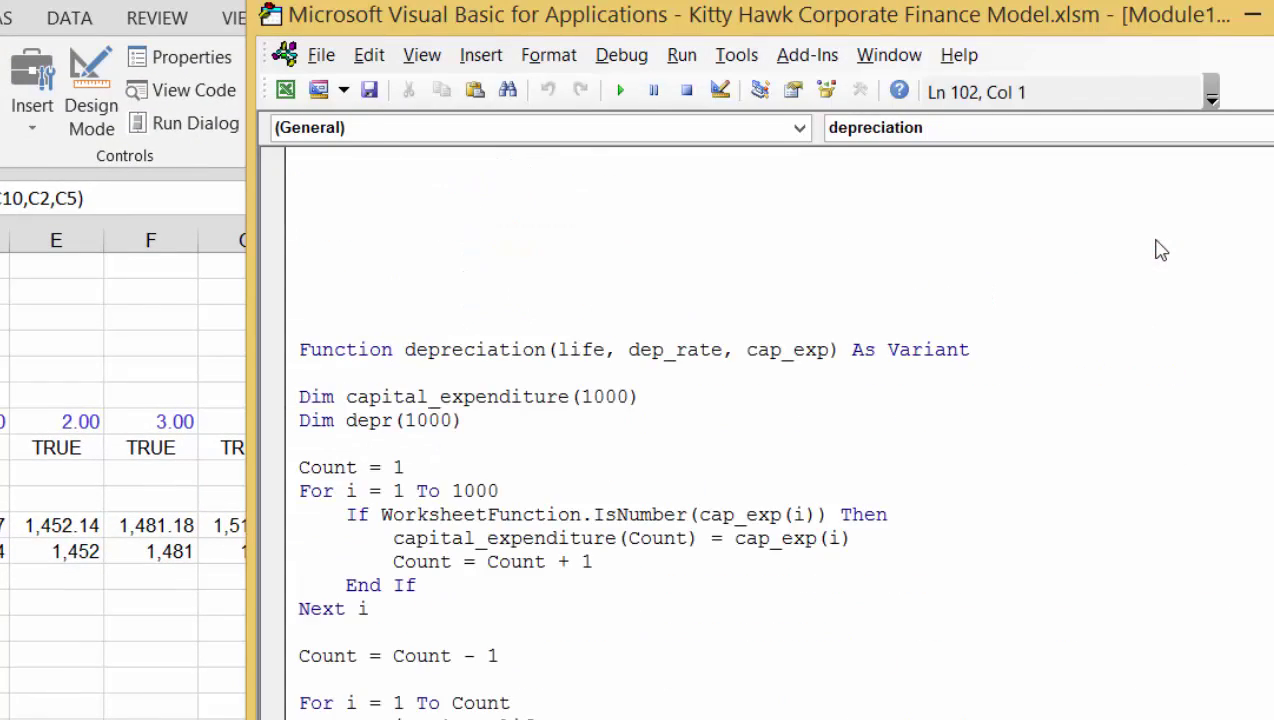
key(Page_Down)
key(Page_Down)
key(Page_Down)
key(Page_Down)
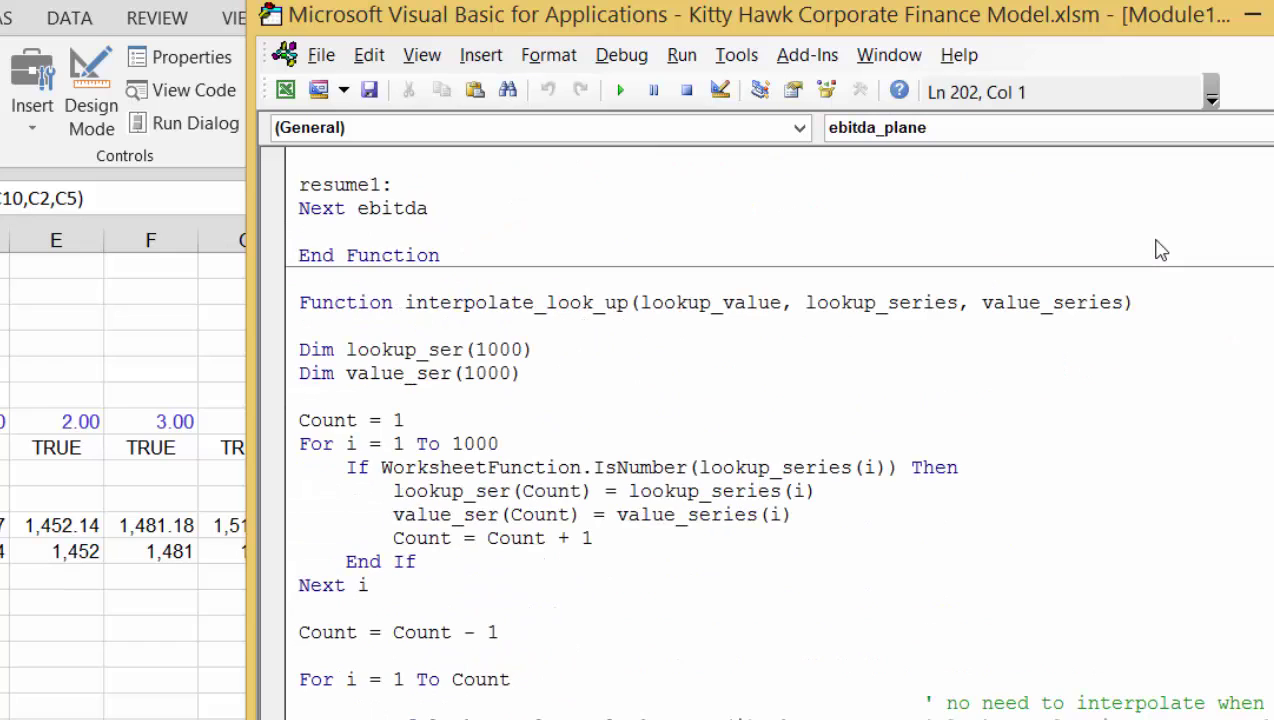
key(Page_Down)
key(Page_Down)
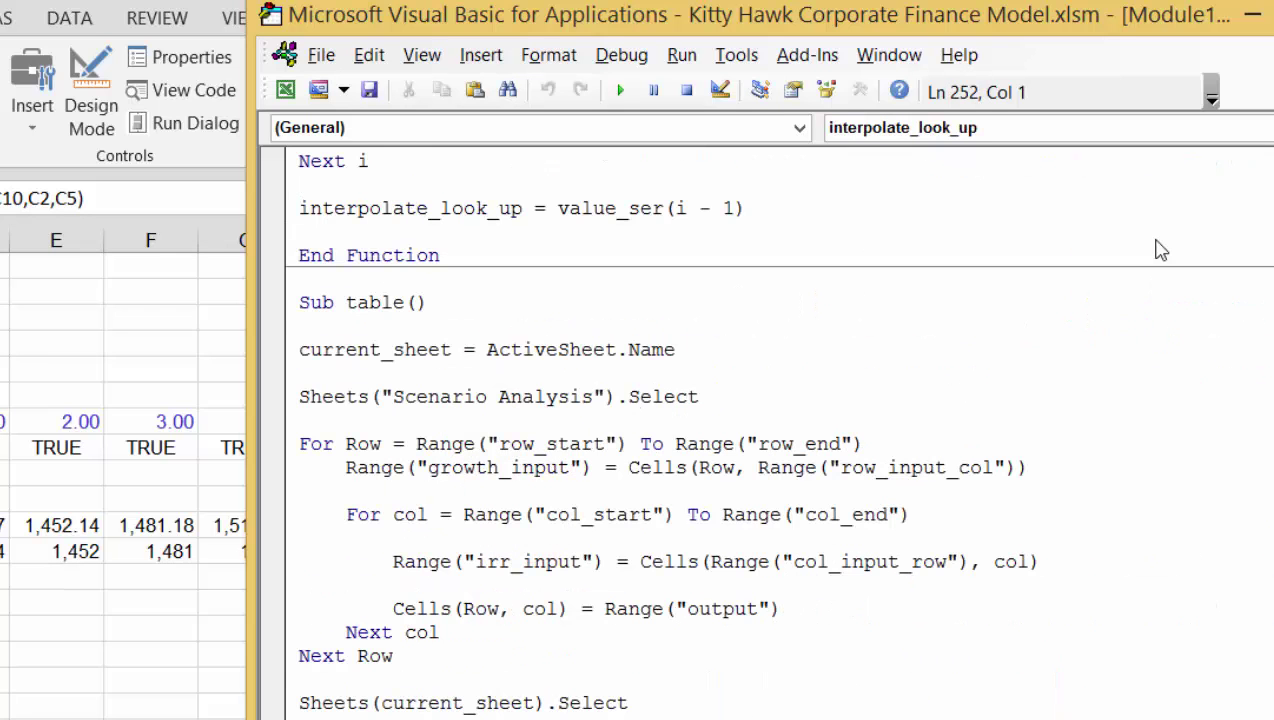
key(Page_Down)
key(Page_Down)
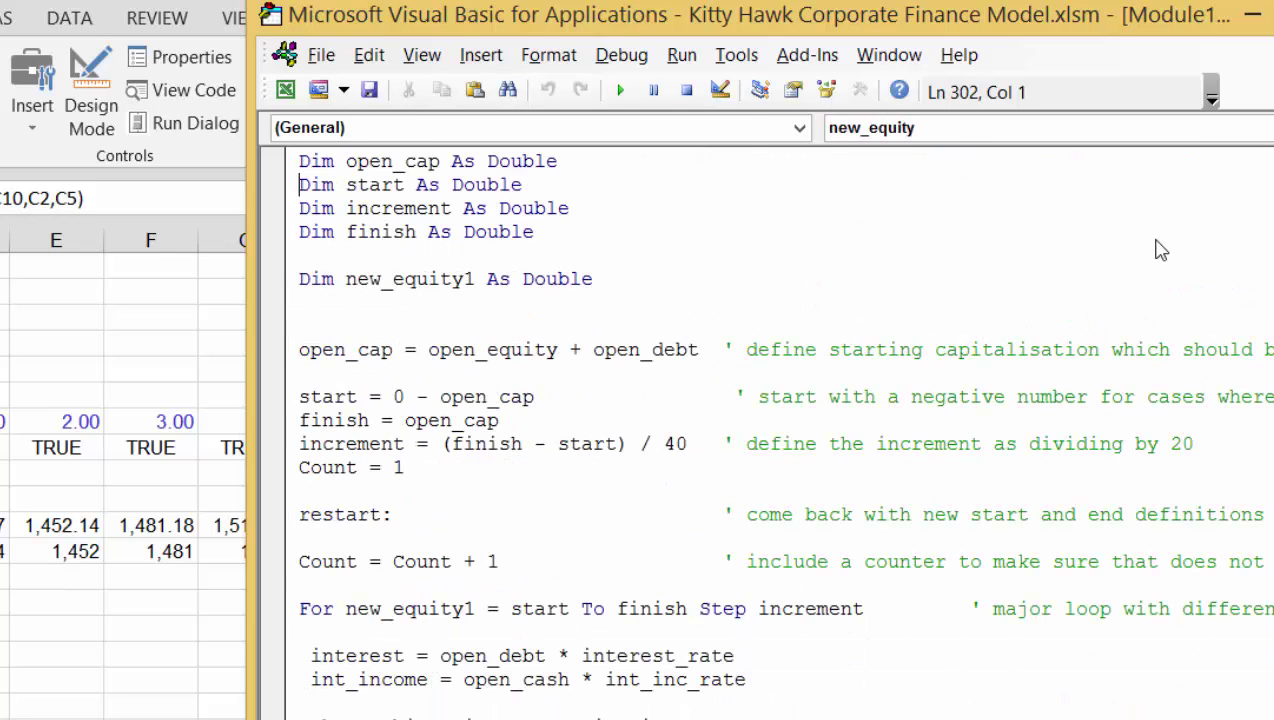
- Read the new_equity function from its declaration to its end, down to the start of the goalseek macro
key(Up)
key(Up)
key(Up)
key(Up)
key(Up)
key(Up)
key(Up)
key(Up)
key(Up)
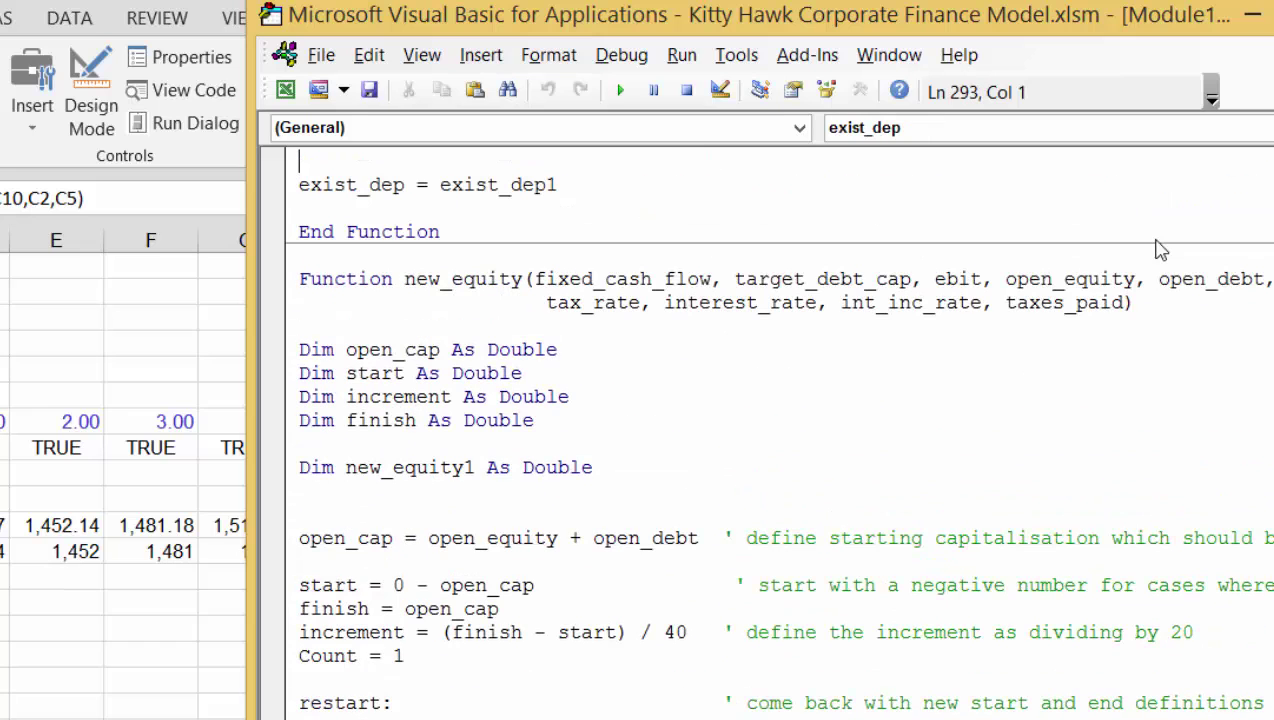
key(Down)
key(Page_Down)
key(Page_Down)
key(Page_Down)
key(Page_Down)
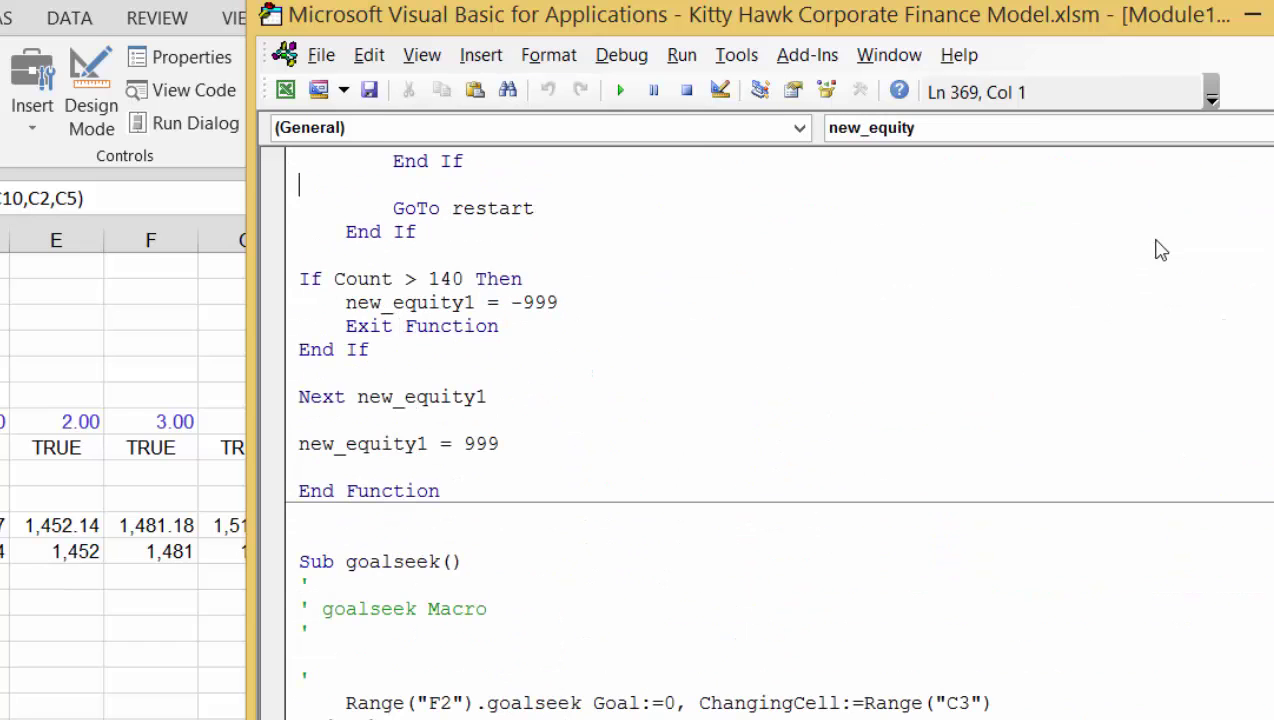
- Examine the simple_equity and sim_equity functions further down the module
key(Page_Down)
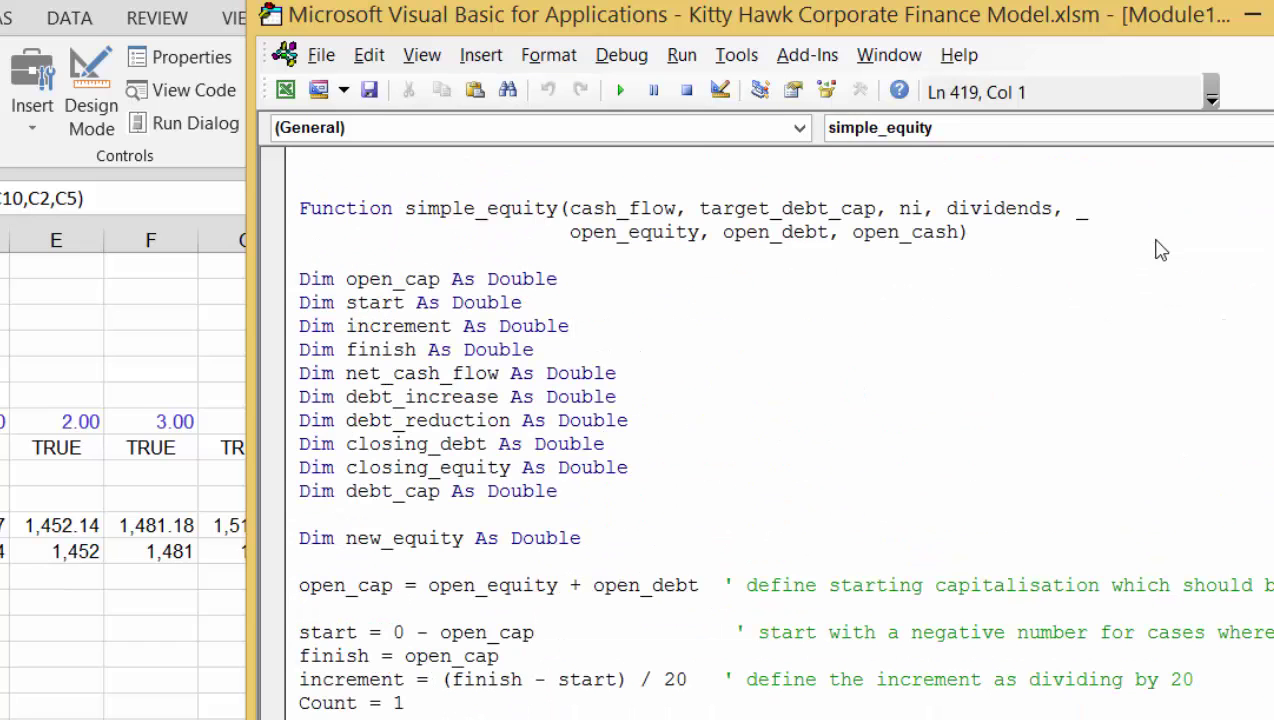
key(Page_Down)
key(Page_Down)
key(Page_Down)
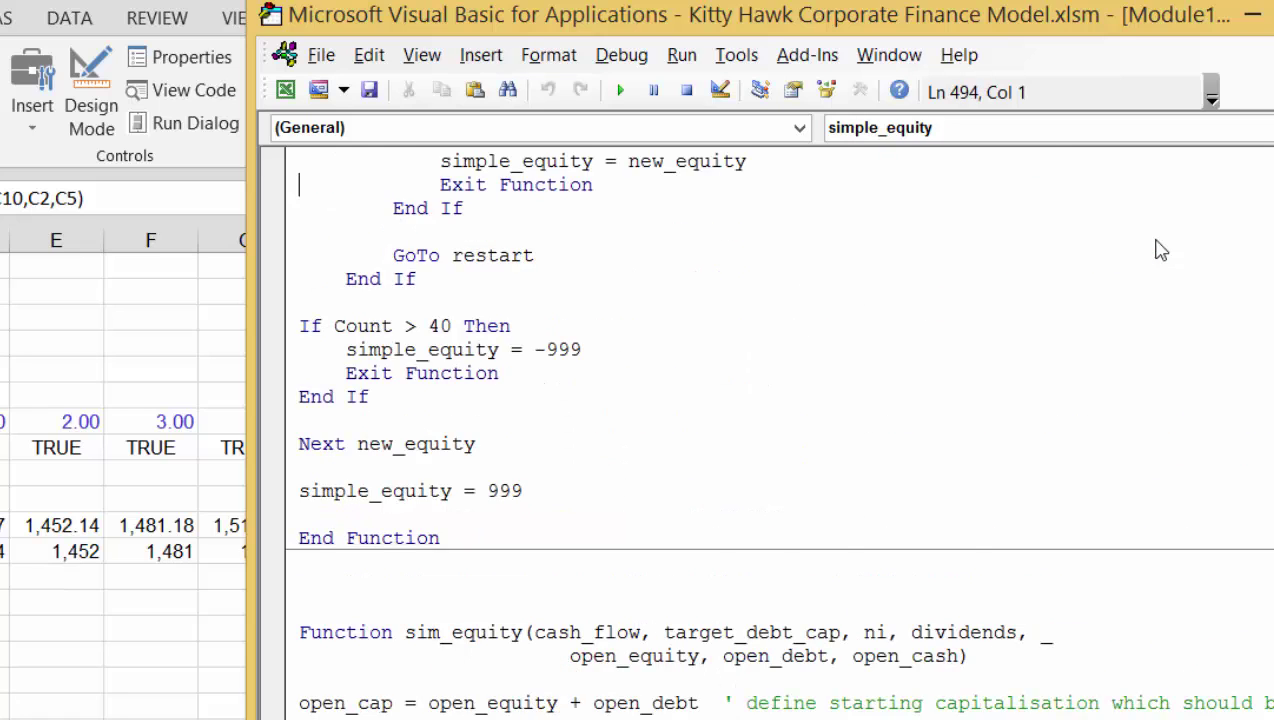
key(Page_Down)
key(Page_Down)
key(Page_Down)
key(Page_Down)
- Look back through sim_equity, simple_equity and the table2 macro up to functionss at the start of the module
key(Page_Up)
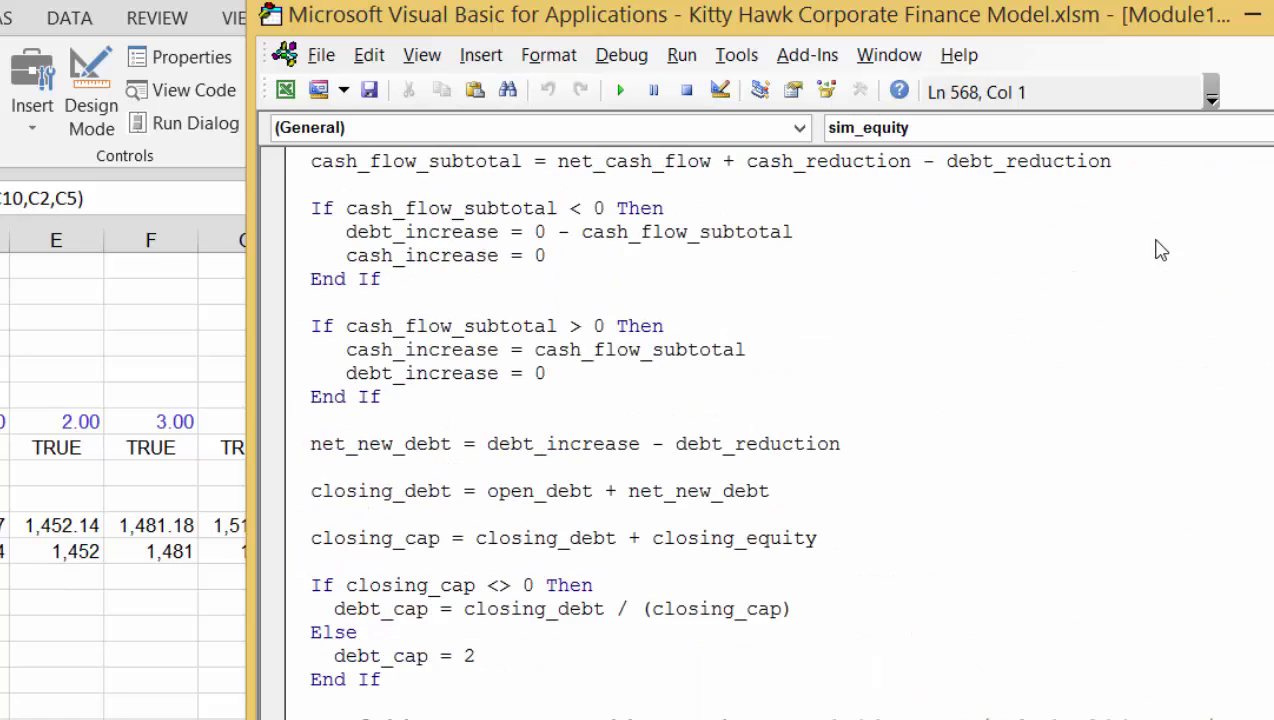
key(Page_Up)
key(Page_Up)
key(Page_Up)
key(Page_Up)
key(Page_Up)
key(Page_Up)
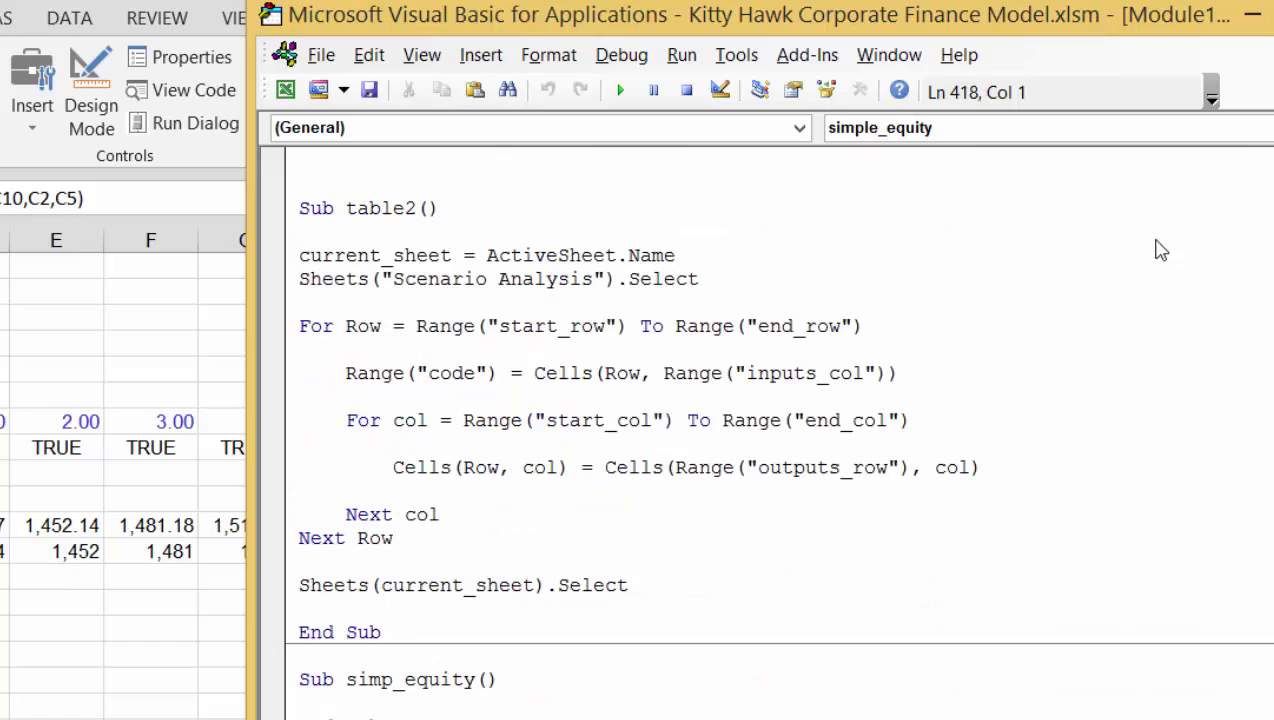
key(Page_Up)
key(Page_Up)
key(Page_Up)
key(Page_Up)
key(Page_Up)
key(Page_Up)
key(Page_Up)
key(Page_Up)
key(Page_Up)
key(Page_Up)
key(Page_Up)
key(Page_Up)
key(Page_Up)
key(Page_Up)
key(Page_Up)
key(Page_Up)
key(Page_Up)
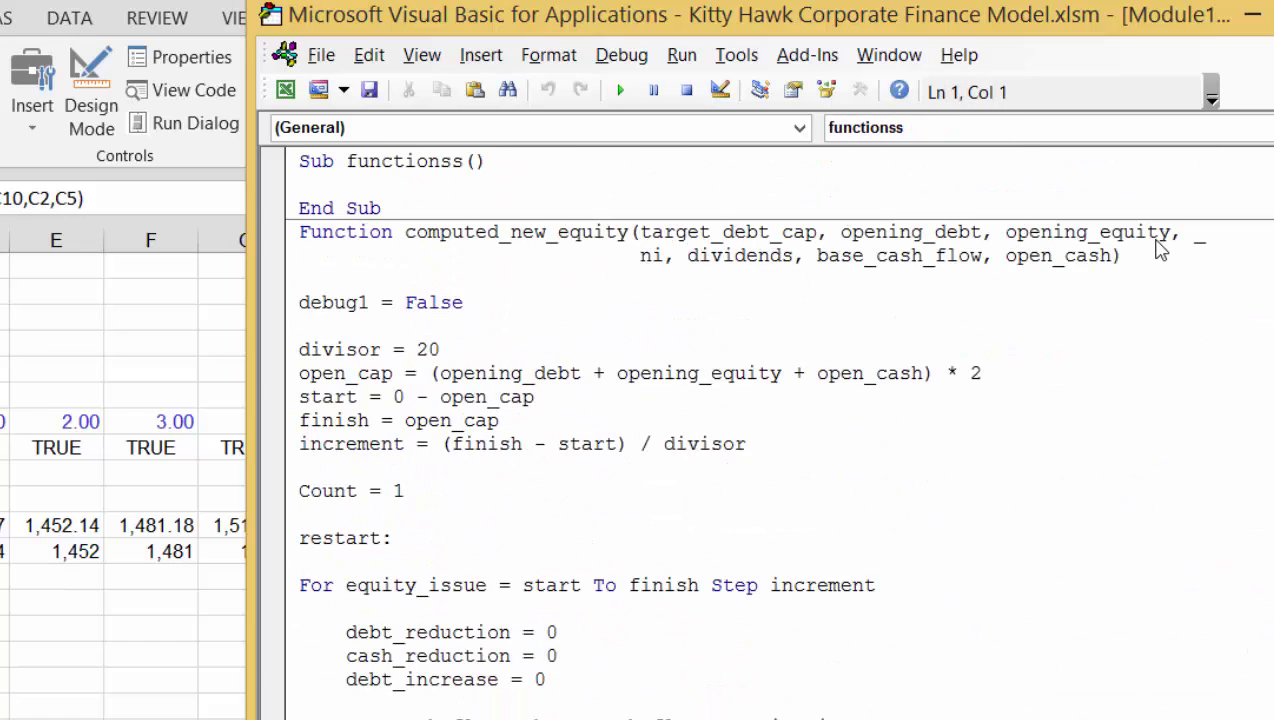
- Read the computed_new_equity function through to its end and the opening of the depreciation function
key(Page_Down)
key(Page_Down)
key(Page_Down)
key(Page_Down)
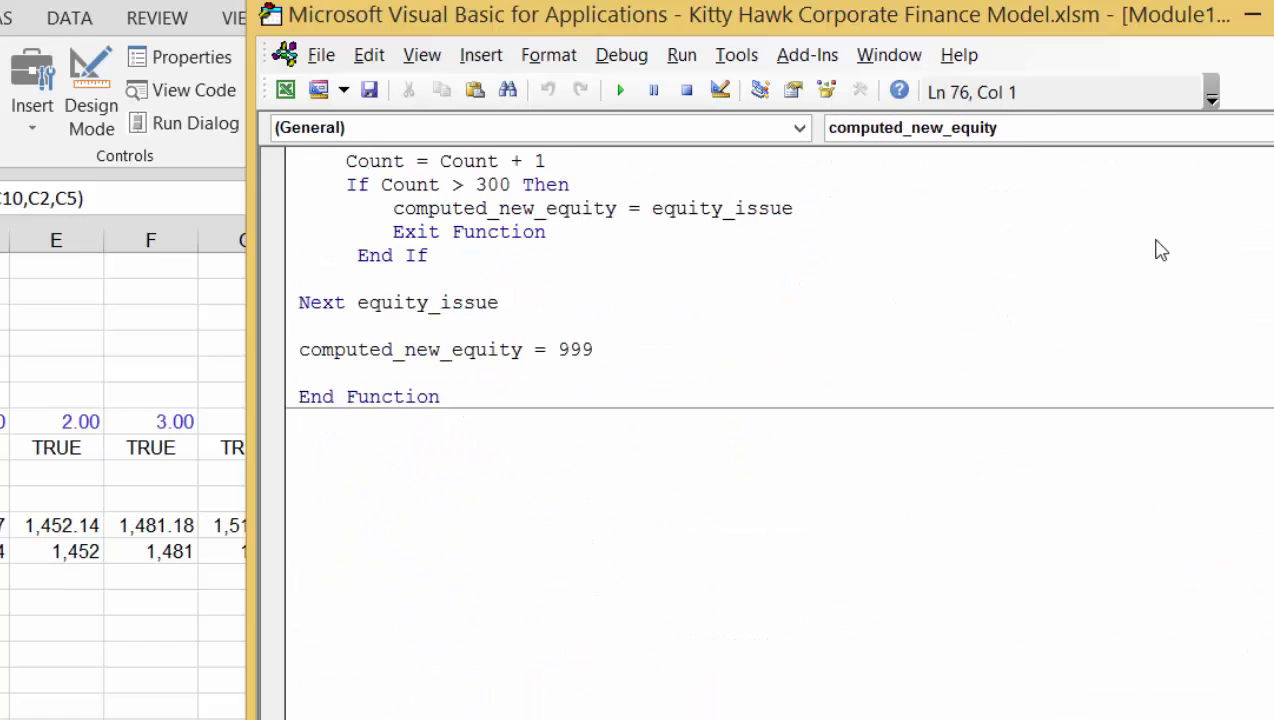
key(Up)
key(Up)
key(Up)
key(Up)
key(Up)
key(Up)
key(Up)
key(Up)
key(Up)
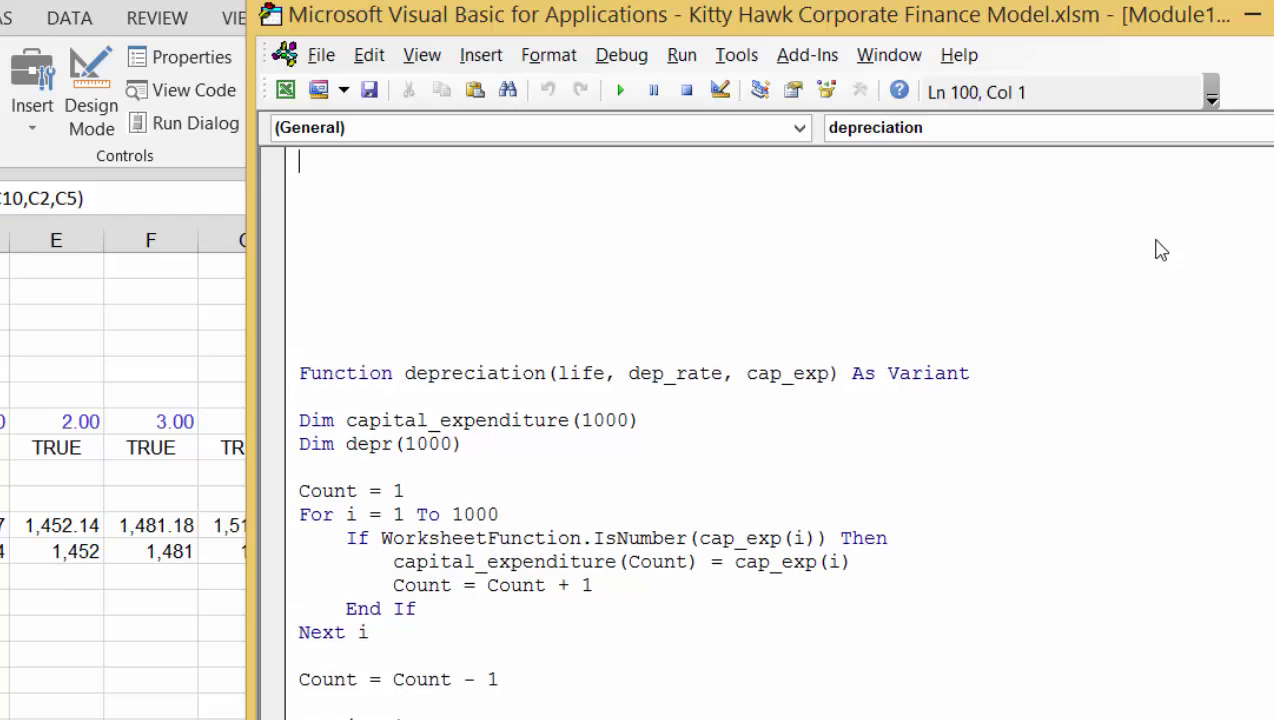
- Paste the copied code into the blank lines between computed_new_equity and the depreciation function
key(Up)
key(Up)
key(Up)
key(Up)
key(Up)
key(Up)
key(Up)
key(Up)
key(Up)
key(Up)
key(Up)
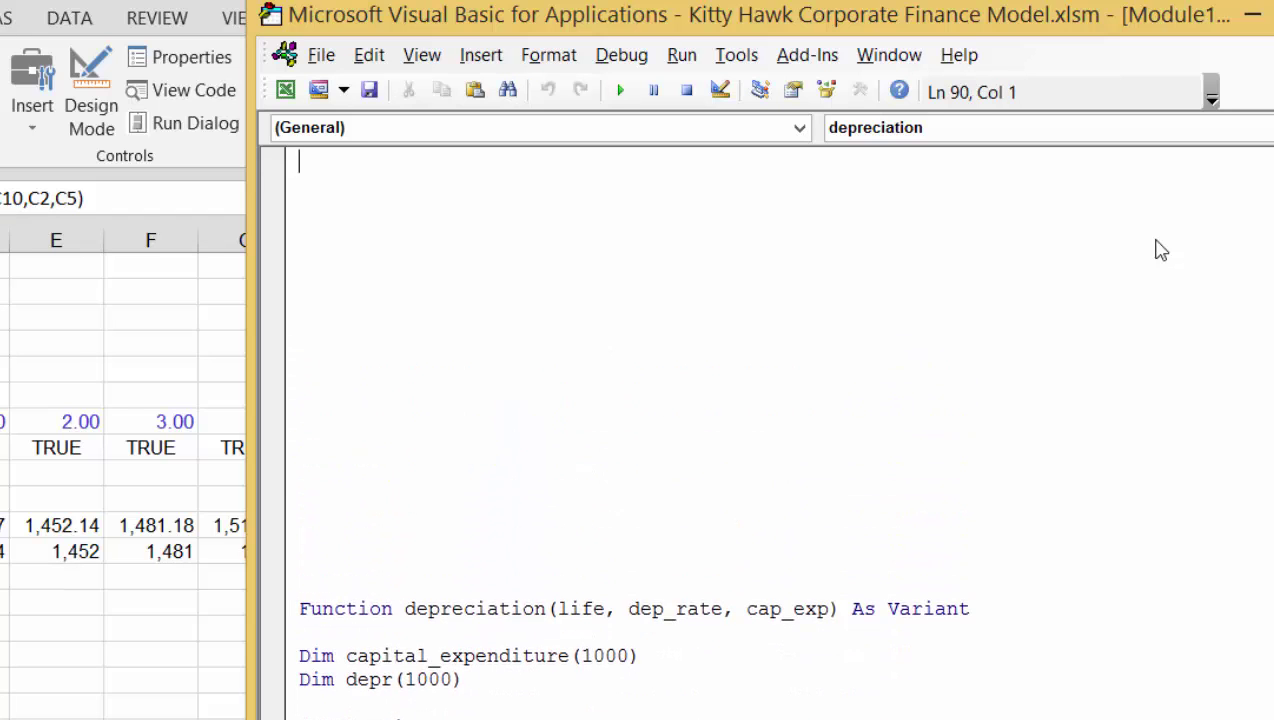
key(Down)
key(Down)
key(Down)
key(Down)
key(Down)
key(Down)
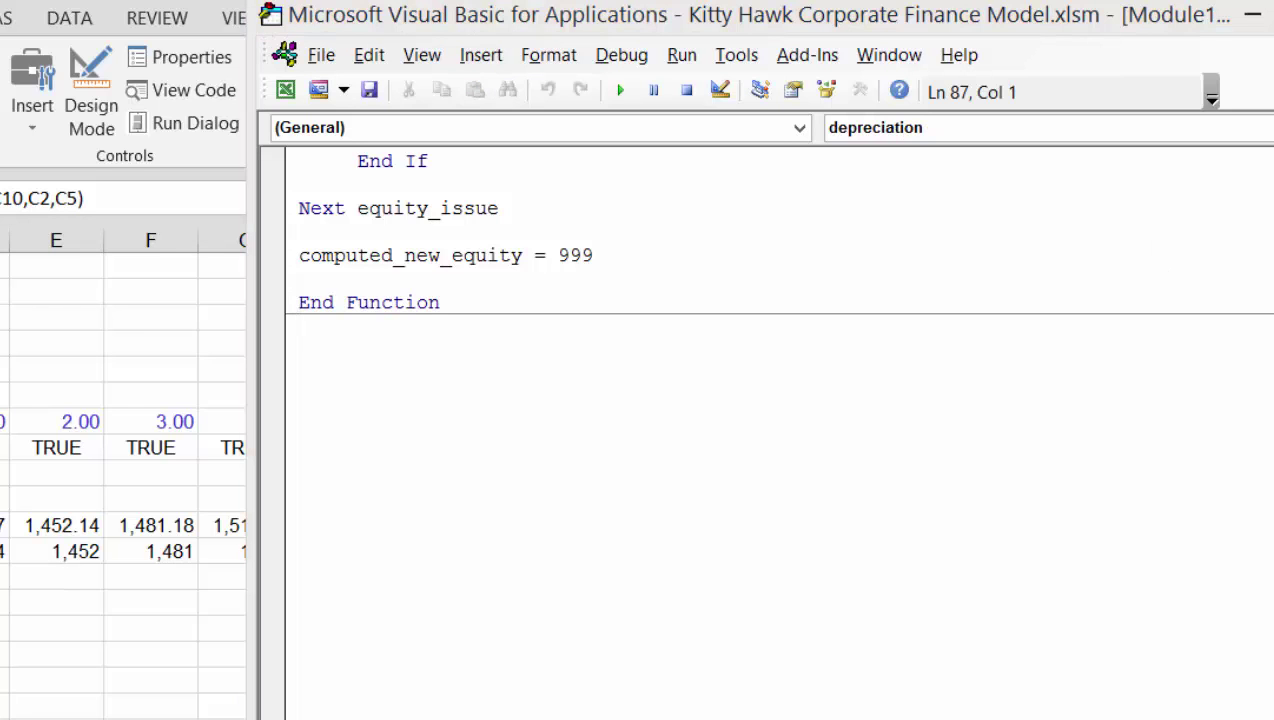
key(ctrl+v)
scroll(685, 455, down, 2)
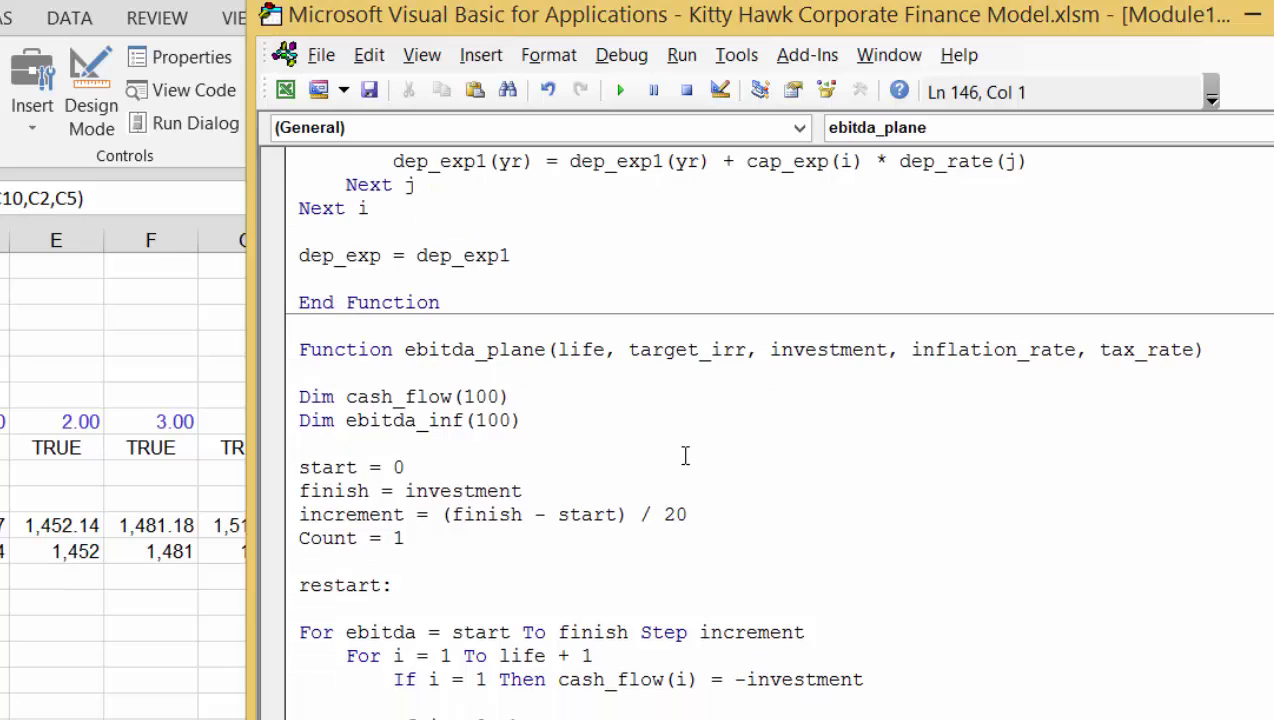
- Examine the ebitda_plane function's arguments, variable setup and yearly cash flow loop
key(Up)
key(Up)
key(Up)
key(Up)
key(Up)
key(Up)
key(Up)
key(Up)
key(Up)
key(Up)
key(Up)
key(Up)
key(Up)
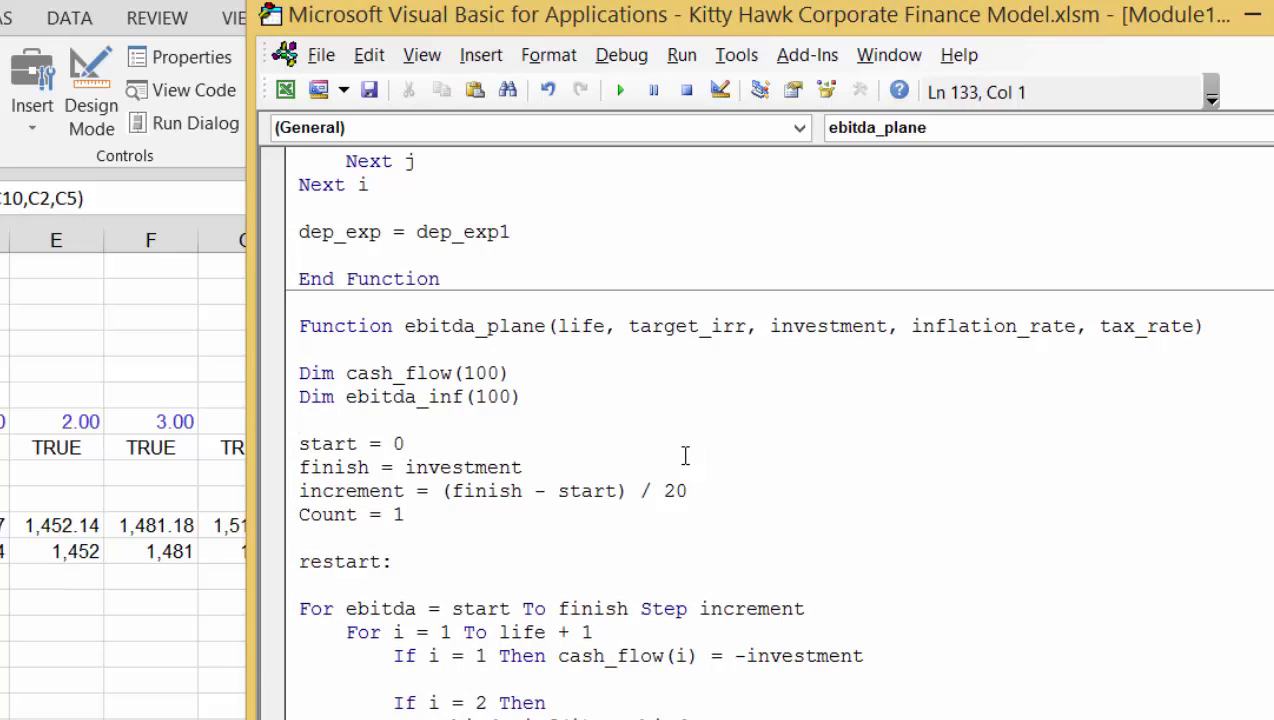
key(Down)
key(Down)
key(Down)
key(Down)
key(Down)
key(Down)
key(Down)
key(Down)
key(Down)
key(Down)
key(Down)
key(Down)
key(Down)
key(Down)
key(Down)
key(Down)
key(Down)
key(Down)
key(Down)
key(Down)
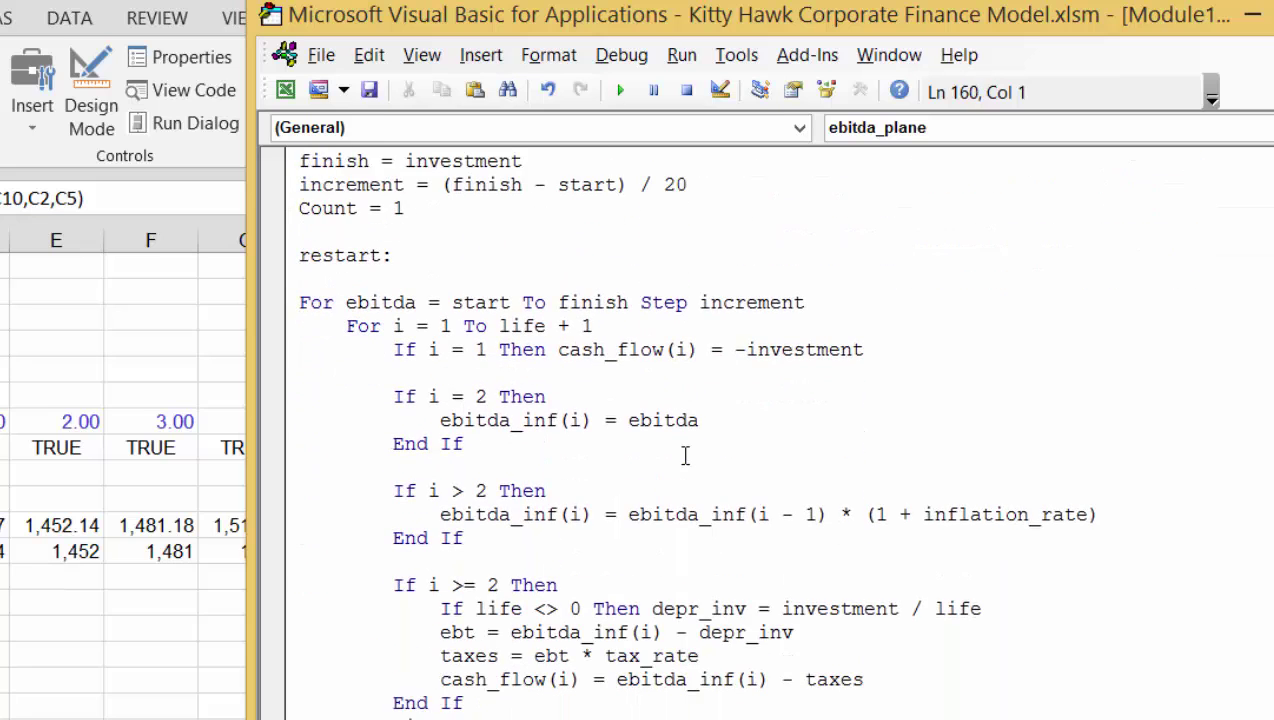
- Examine ebitda_plane's IRR calculation, target_irr comparison and restart logic through to its End Function
key(Down)
key(Down)
key(Down)
key(Down)
key(Down)
key(Down)
key(Down)
key(Down)
key(Down)
key(Down)
key(Down)
key(Down)
key(Down)
key(Down)
key(Down)
key(Down)
key(Down)
key(Down)
key(Down)
key(Down)
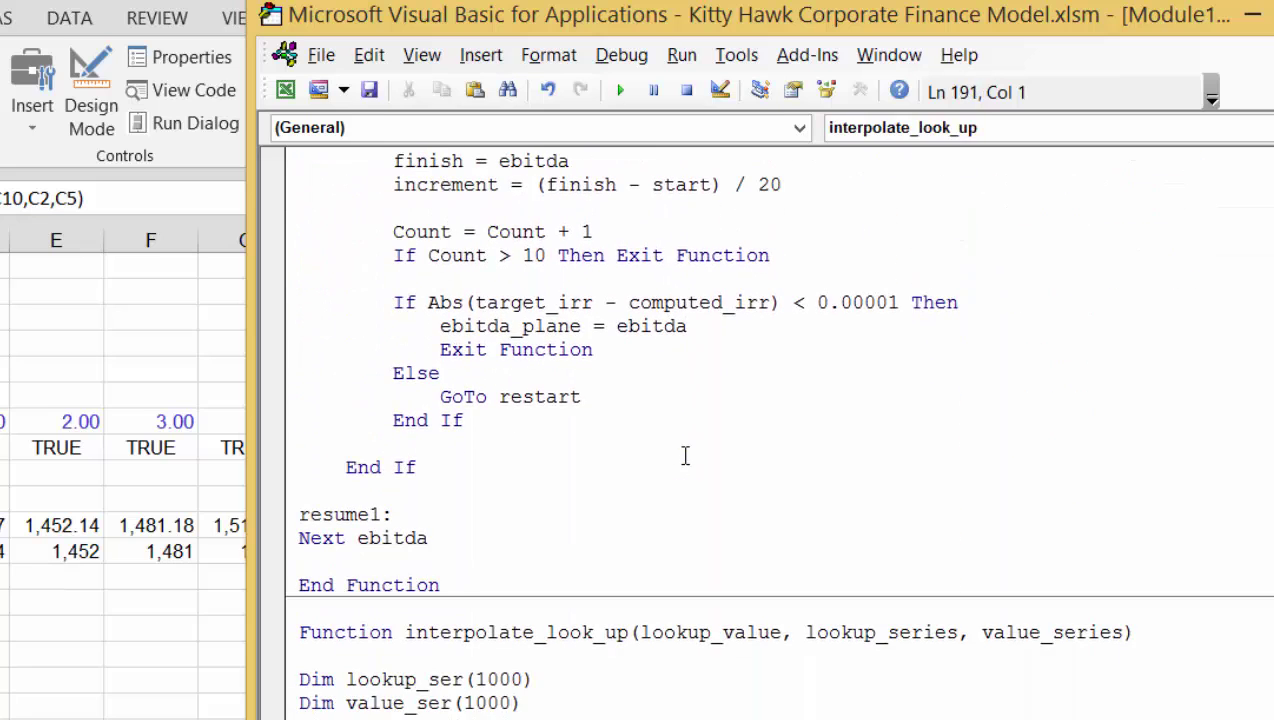
key(Up)
key(Up)
key(Up)
key(Up)
key(Up)
key(Up)
key(Up)
key(Up)
key(Up)
key(Up)
key(Up)
key(Up)
key(Up)
key(Up)
key(Up)
key(Up)
key(Up)
key(Up)
key(Up)
key(Up)
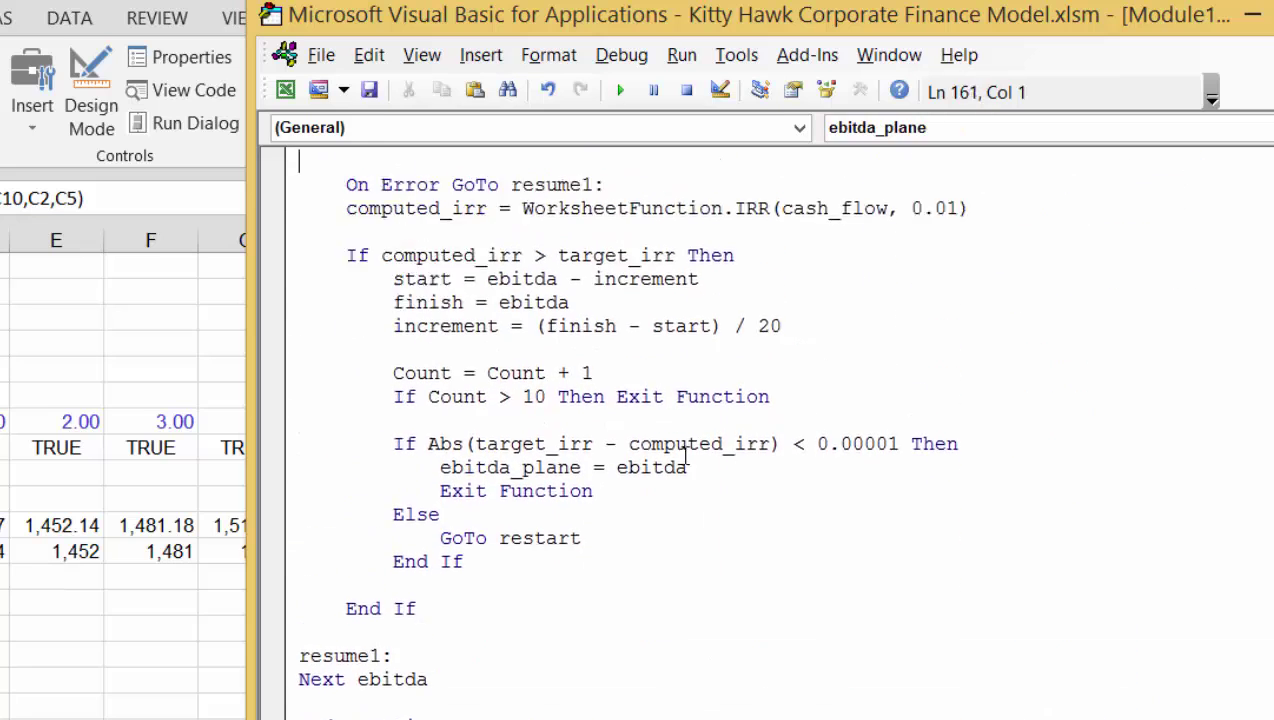
- Trace ebitda_plane's code back from the IRR calculation to the start, finish and increment setup
key(Up)
key(Up)
key(Up)
key(Up)
key(Up)
key(Up)
key(Up)
key(Up)
key(Up)
key(Up)
key(Up)
key(Up)
key(Up)
key(Up)
key(Up)
key(Up)
key(Up)
key(Up)
key(Up)
key(Up)
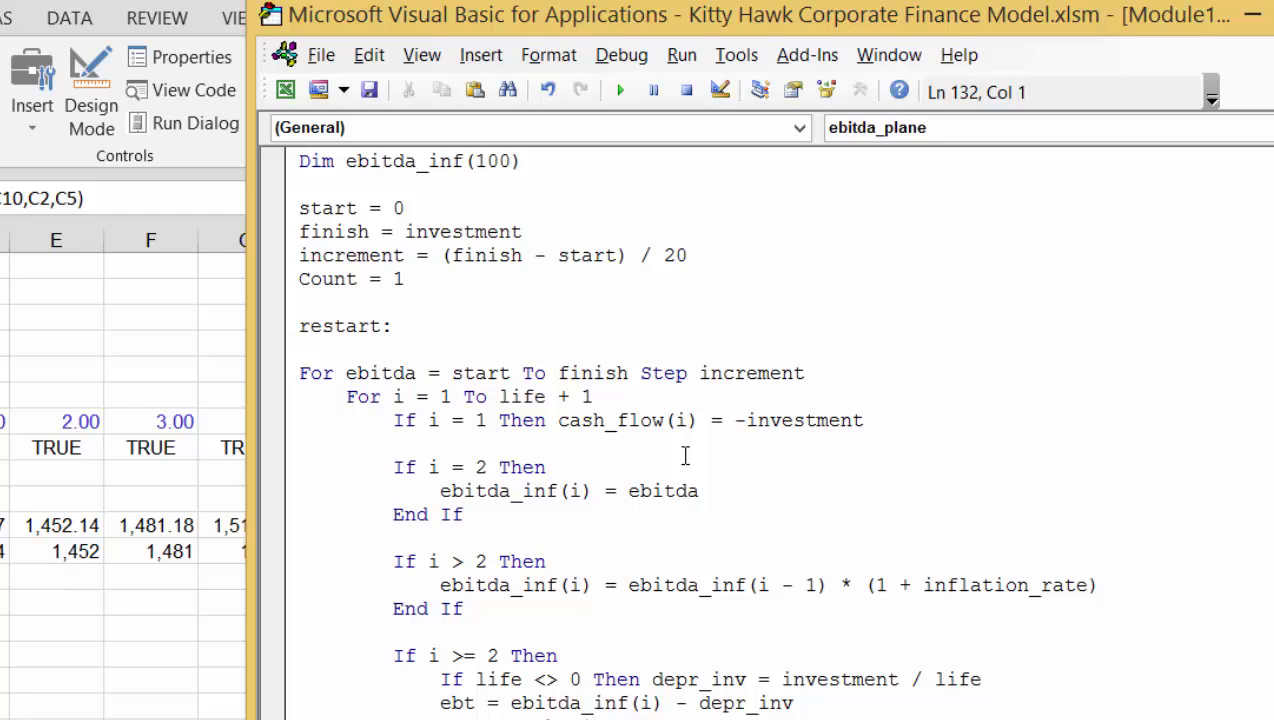
- Follow ebitda_plane's yearly cash flow loop forward to the computed_irr and target_irr comparison
key(Down)
key(Down)
key(Down)
key(Down)
key(Down)
key(Down)
key(Down)
key(Down)
key(Down)
key(Down)
key(Down)
key(Down)
key(Down)
key(Down)
key(Down)
key(Down)
key(Down)
key(Down)
key(Down)
key(Down)
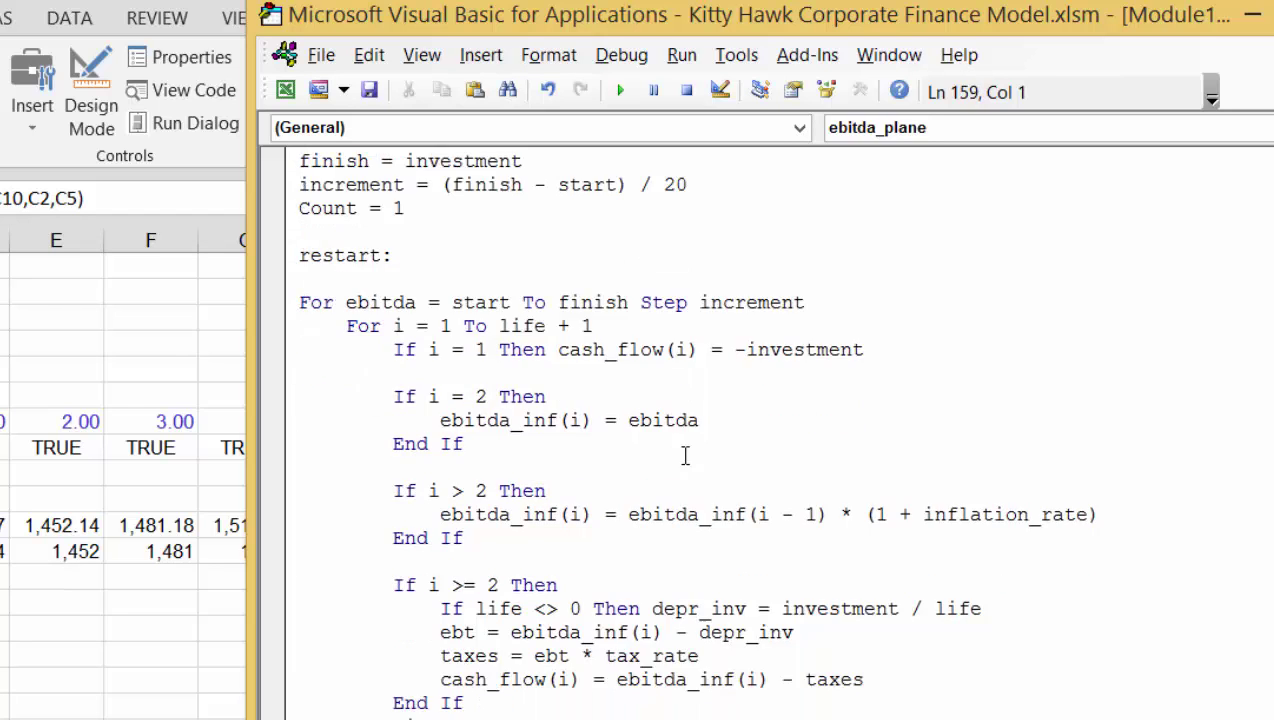
key(Down)
key(Down)
key(Down)
key(Down)
key(Down)
key(Down)
key(Down)
key(Down)
key(Down)
key(Down)
key(Down)
key(Down)
key(Down)
key(Down)
key(Down)
- Review ebitda_plane's loop in reverse, back to the function's declaration line
key(Up)
key(Up)
key(Up)
key(Up)
key(Up)
key(Up)
key(Up)
key(Up)
key(Up)
key(Up)
key(Up)
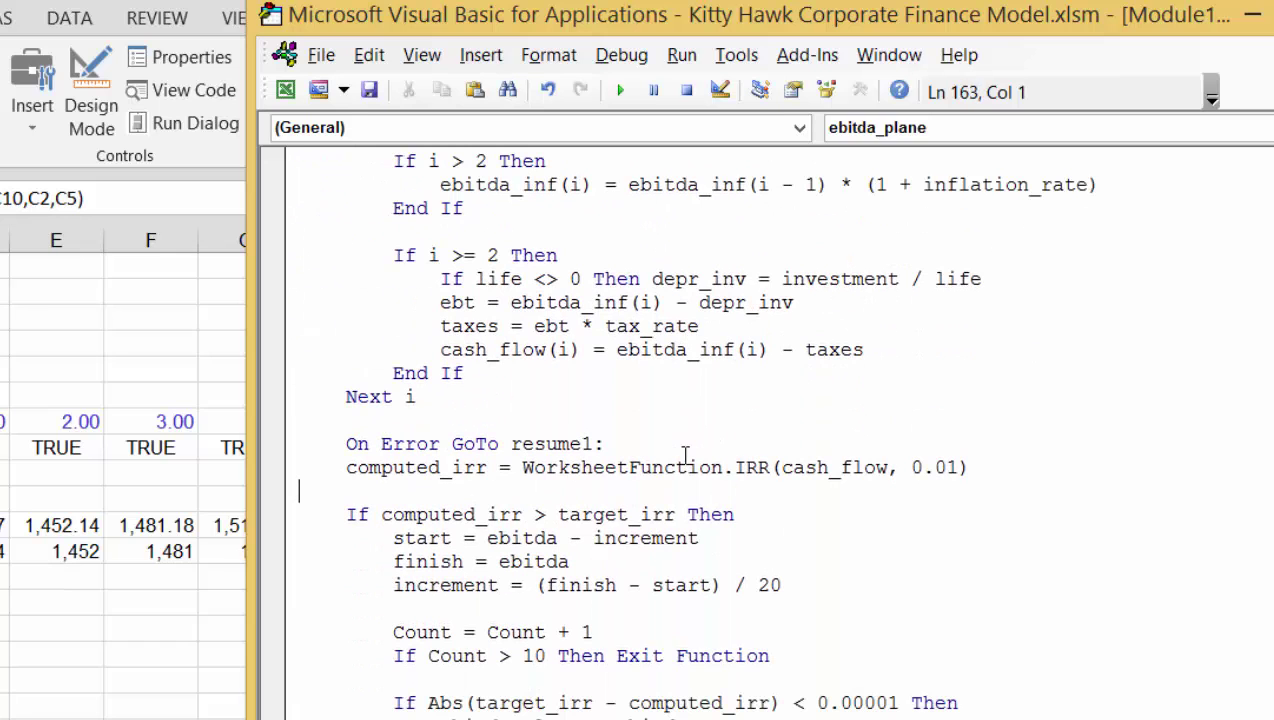
key(Up)
key(Up)
key(Up)
key(Up)
key(Up)
key(Up)
key(Up)
key(Up)
key(Up)
key(Up)
key(Up)
key(Up)
key(Up)
key(Up)
key(Up)
key(Up)
key(Up)
key(Up)
key(Up)
key(Up)
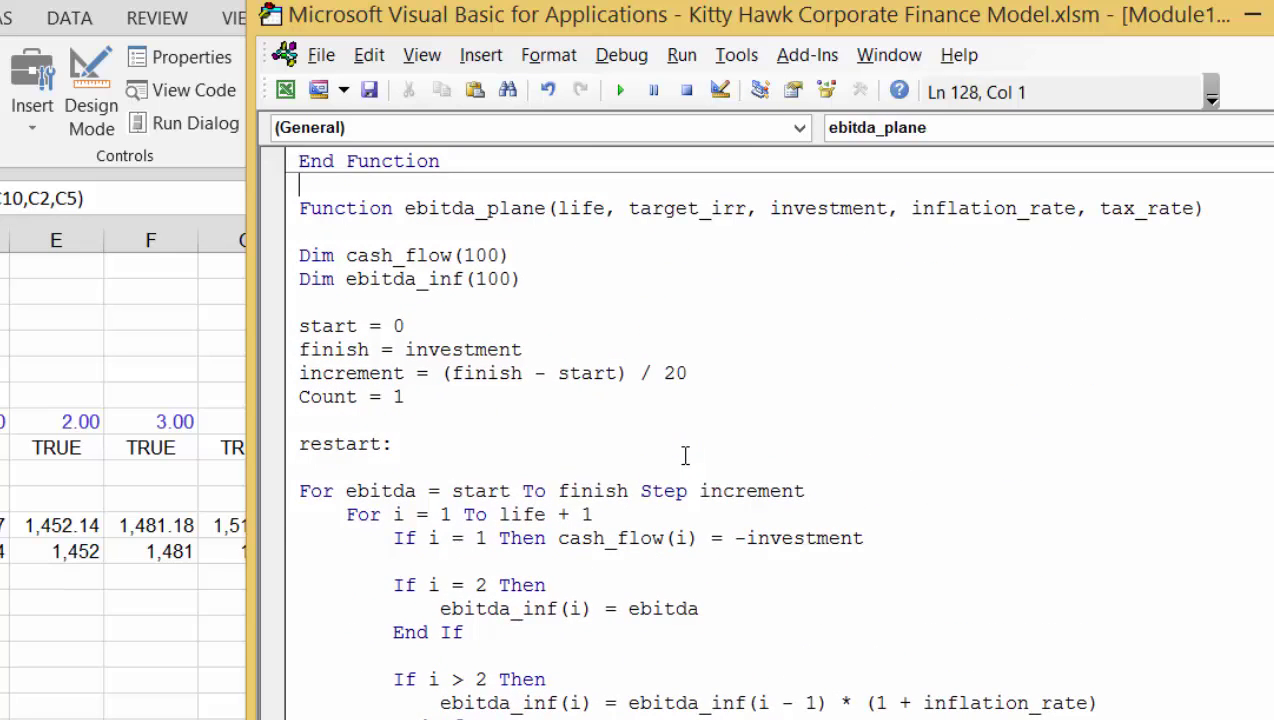
- Insert the line "divisor = 20" directly above "start = 0" in the ebitda_plane function
key(Down)
key(Down)
key(Down)
key(Down)
key(Down)
key(Down)
key(Down)
key(Up)
key(Down)
key(Down)
key(Down)
key(Down)
key(Down)
key(Down)
key(Down)
key(Right)
key(Right)
key(Up)
key(Up)
key(Up)
key(Up)
key(Up)
key(Up)
key(Up)
key(Up)
key(Return)
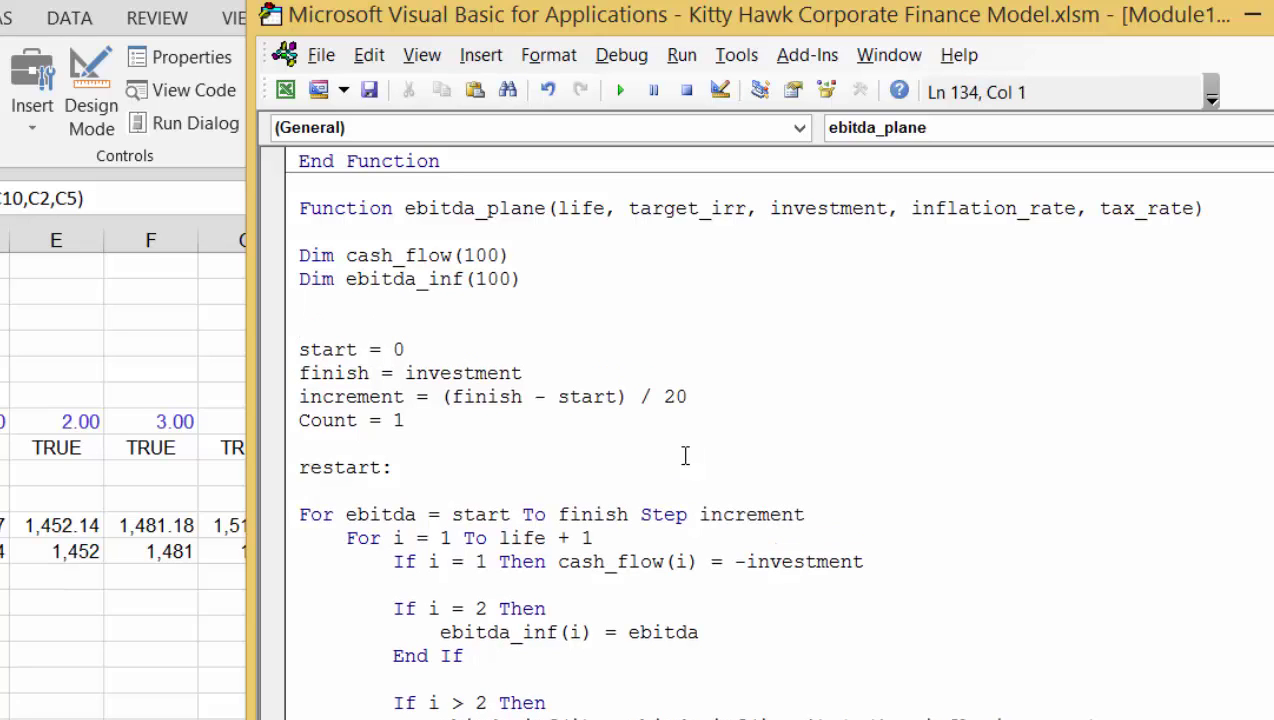
text(divisor =1 2)
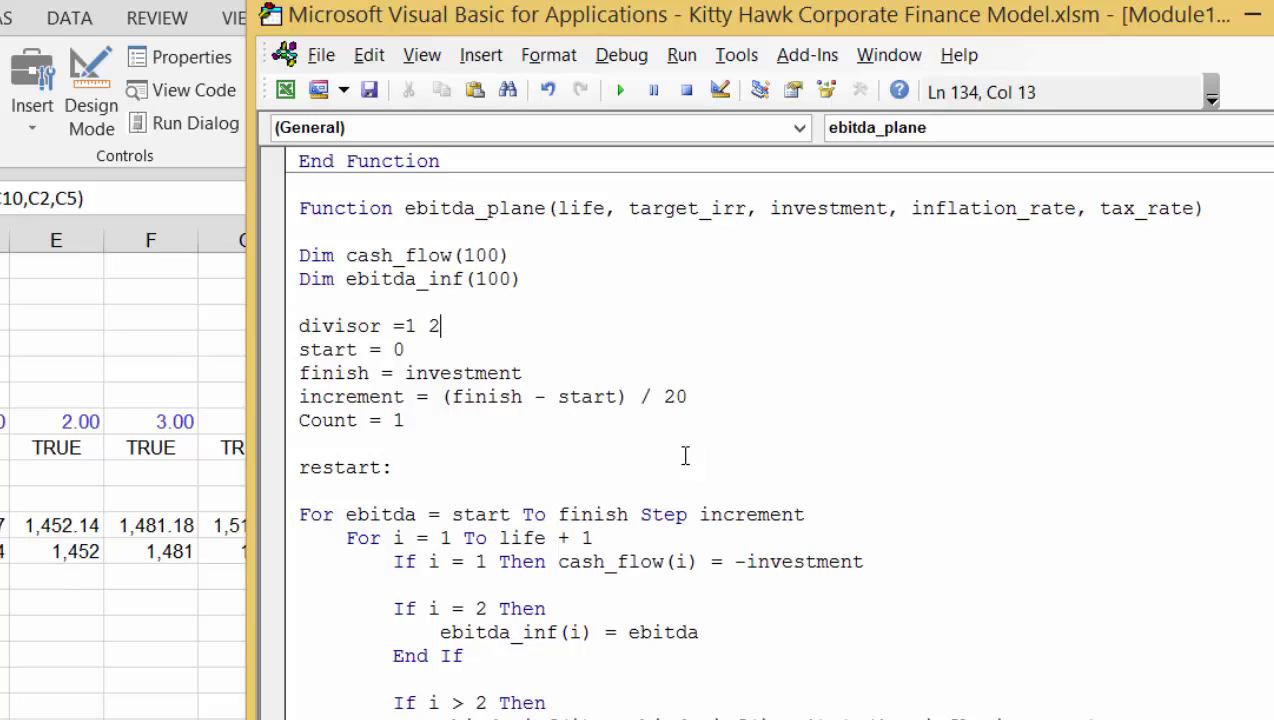
key(BackSpace)
key(BackSpace)
key(BackSpace)
text(20)
- Replace the hard-coded 20 in ebitda_plane's initial increment formula with the divisor variable
key(Down)
key(Down)
key(Down)
key(Down)
key(Up)
key(Up)
key(Up)
key(Down)
key(Right)
key(Right)
key(Right)
key(Right)
key(Right)
key(Right)
key(Right)
key(Right)
key(Down)
key(Down)
key(Left)
key(Left)
key(Left)
key(Left)
key(Left)
key(Left)
key(Left)
key(Left)
key(Left)
key(Left)
key(BackSpace)
key(BackSpace)
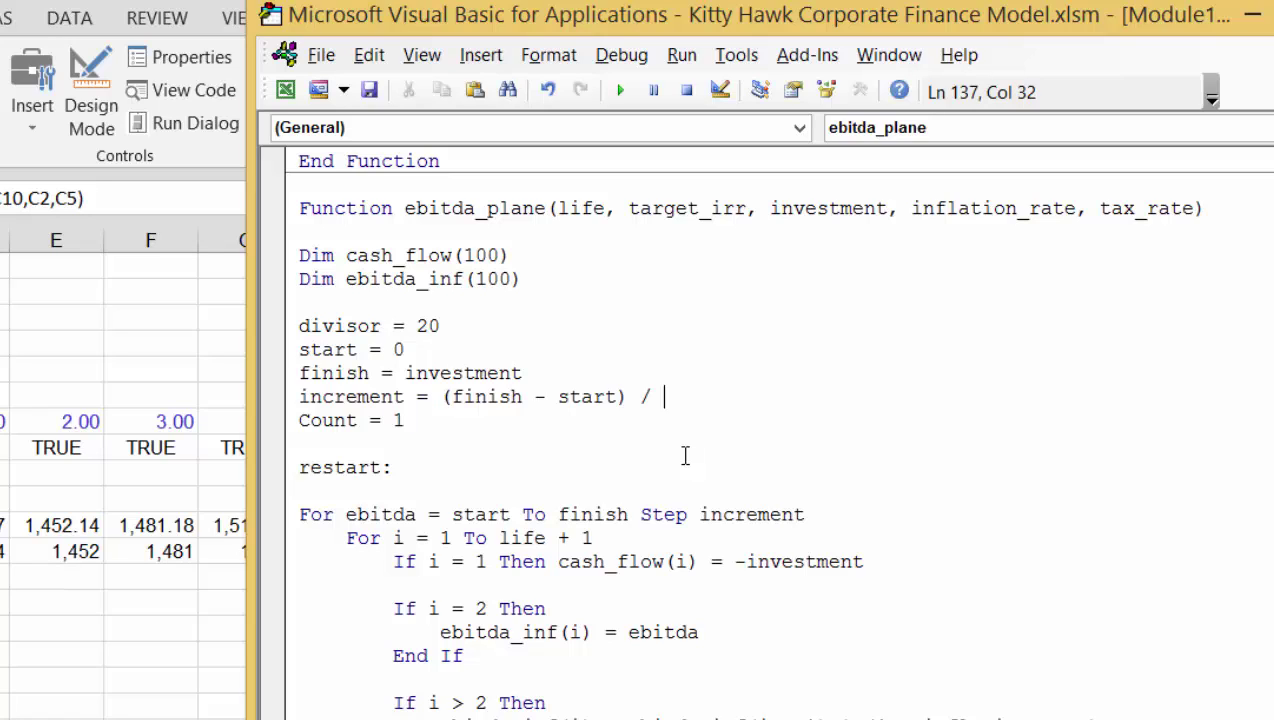
text(divisor)
key(Up)
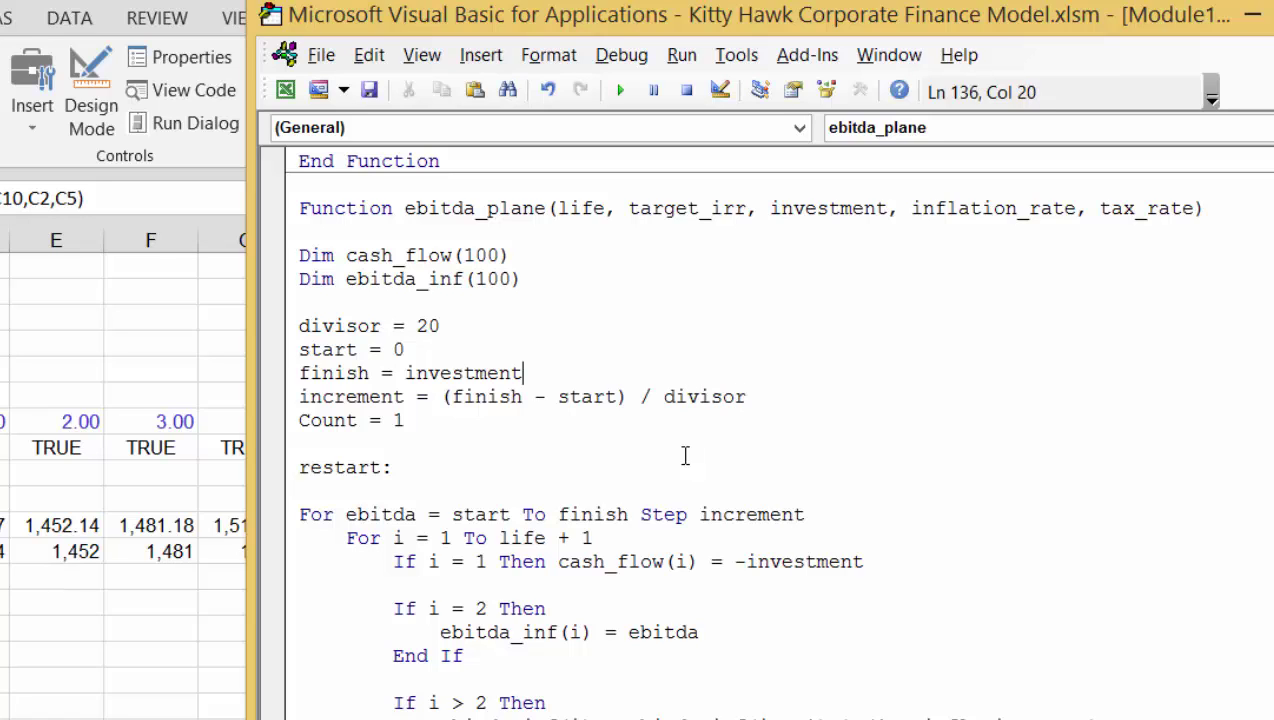
- Follow ebitda_plane's code from the starting assignments through the yearly cash flow loop to the computed_irr calculation
key(Home)
key(Down)
key(Down)
key(Down)
key(Down)
key(Down)
key(Down)
key(Down)
key(Down)
key(Down)
key(Down)
key(Down)
key(Down)
key(Down)
key(Down)
key(Down)
key(Down)
key(Down)
key(Down)
key(Down)
key(Down)
key(Down)
key(Down)
key(Down)
key(Down)
key(Down)
key(Down)
key(Down)
key(Down)
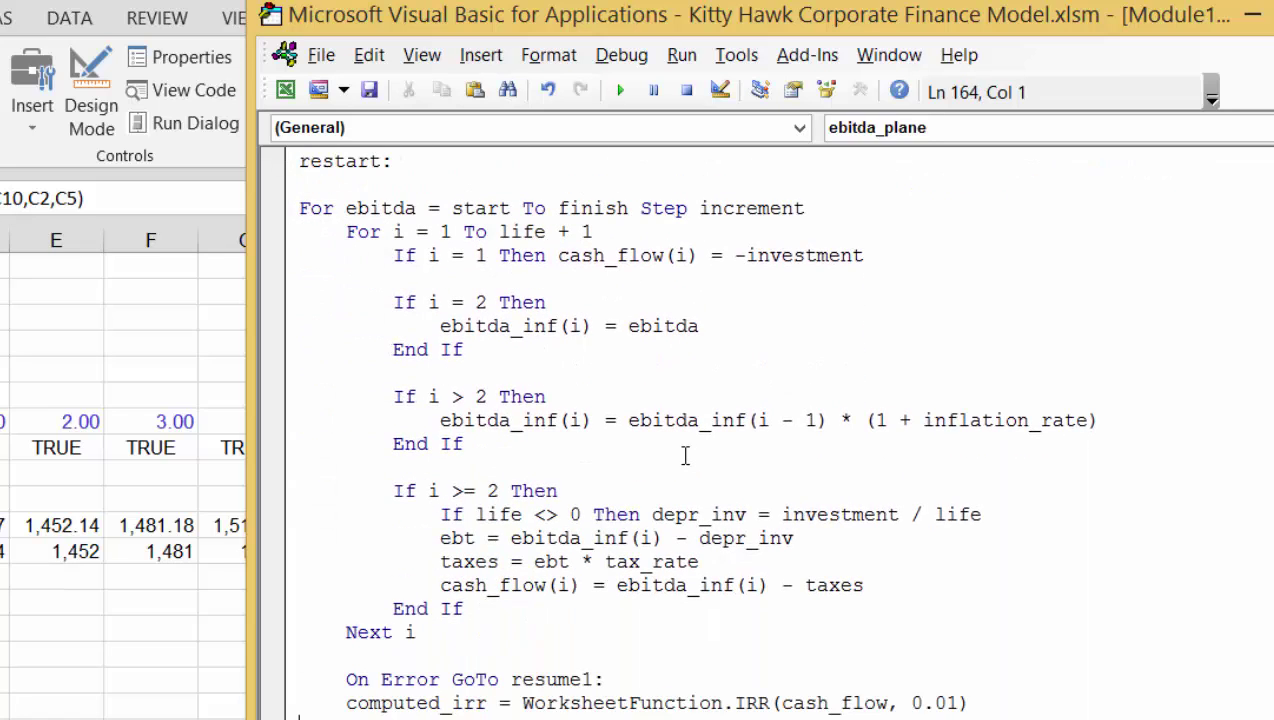
- Recheck ebitda_plane's EBITDA inflation, depreciation and tax lines, and highlight the computed_irr line with the IRR worksheet function
key(Up)
key(Up)
key(Up)
key(Up)
key(Up)
key(Up)
key(Up)
key(Up)
key(Up)
key(Up)
key(Up)
key(Up)
key(Up)
key(Up)
key(Down)
key(Down)
key(Down)
key(Down)
key(Down)
key(Down)
key(Down)
key(Down)
key(Down)
key(Down)
key(Down)
key(Down)
key(Down)
key(Down)
key(Up)
key(shift+Down)
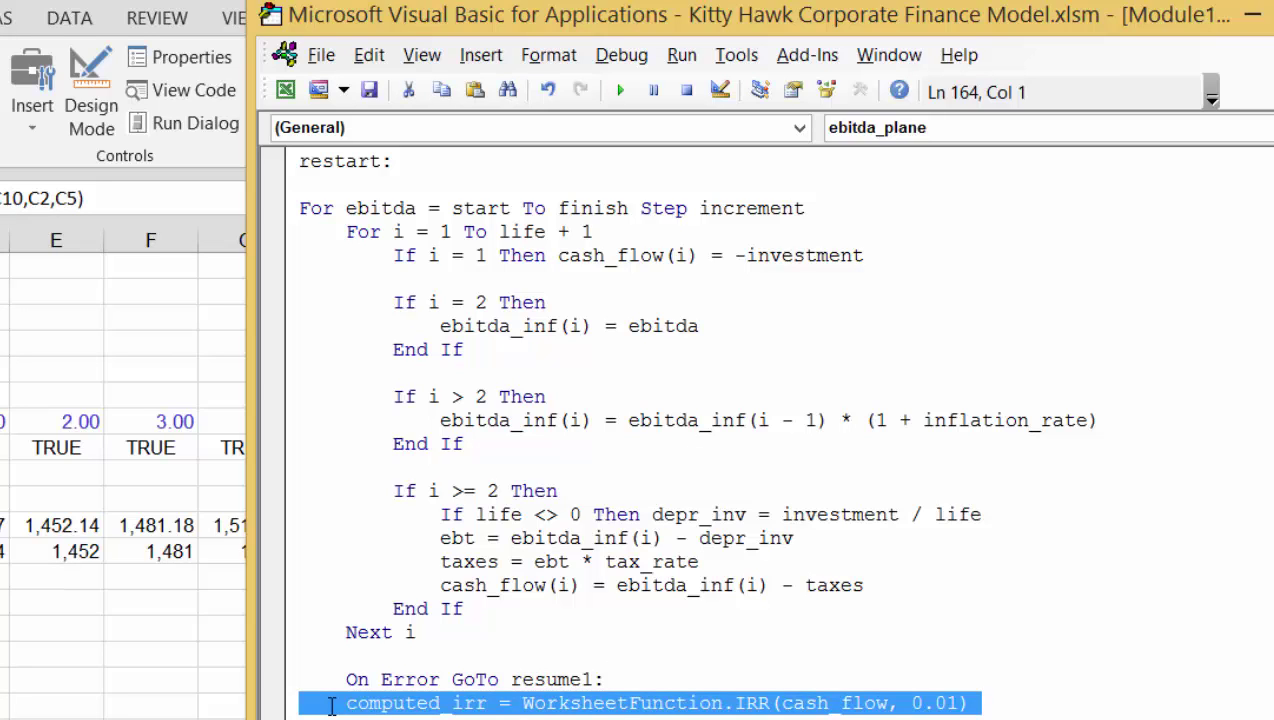
- Examine the block that resets start, finish and increment when computed_irr exceeds target_irr
key(Up)
key(Up)
key(Down)
key(Down)
key(Down)
key(Down)
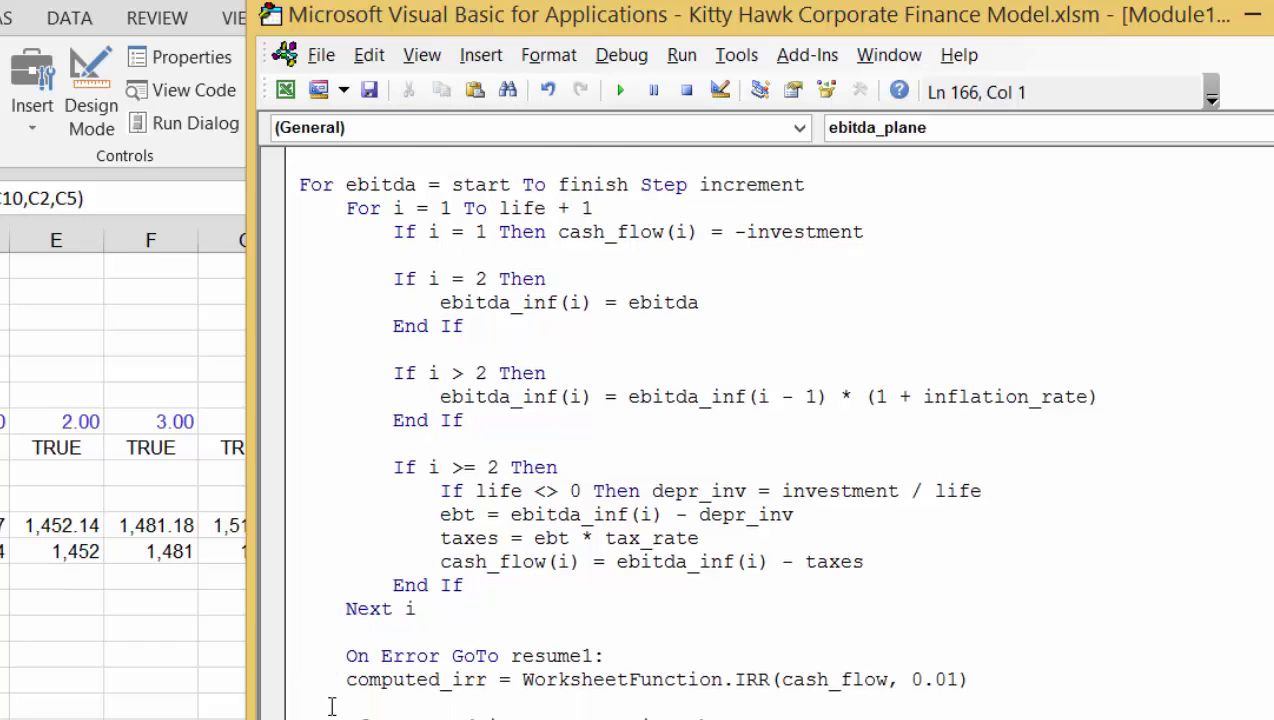
key(Down)
key(Down)
key(Down)
key(Down)
key(Down)
key(Up)
key(Up)
key(Up)
key(Up)
key(Up)
key(Up)
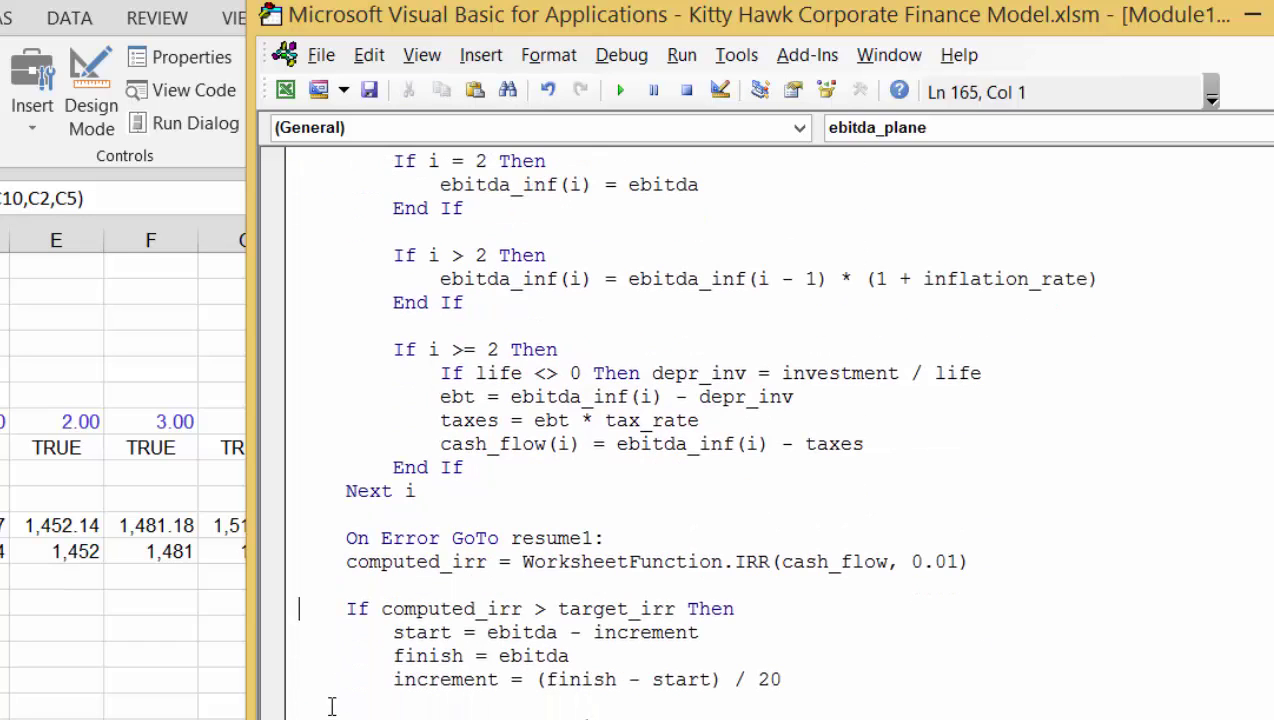
key(Up)
key(Up)
key(Up)
key(Down)
key(Down)
key(Down)
key(Down)
key(Down)
key(Down)
key(Down)
key(Down)
- Insert the line "divisor = divsor + 1" directly below "If computed_irr > target_irr Then" in ebitda_plane
key(Up)
key(Up)
key(Up)
key(Up)
key(Return)
key(Up)
key(Down)
key(Down)
key(Down)
key(Down)
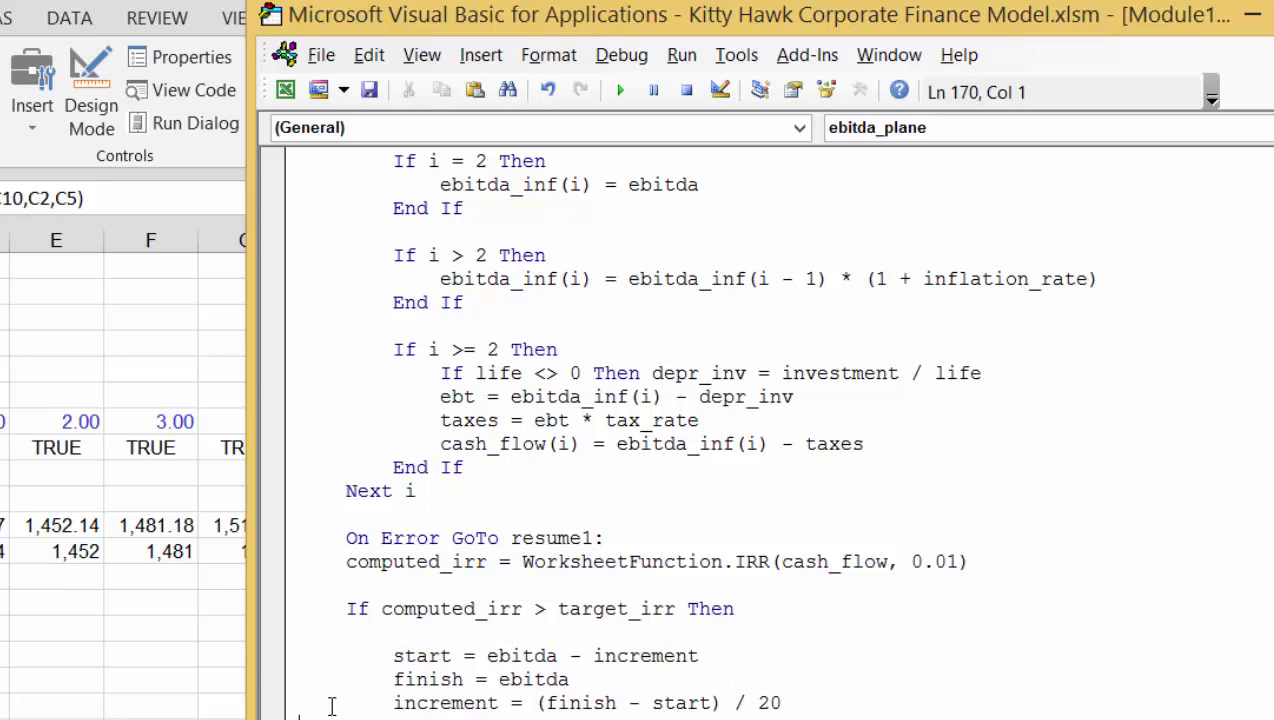
key(Up)
key(Up)
key(Up)
key(Up)
text(divis)
key(BackSpace)
key(BackSpace)
key(BackSpace)
key(BackSpace)
text(ivisor )
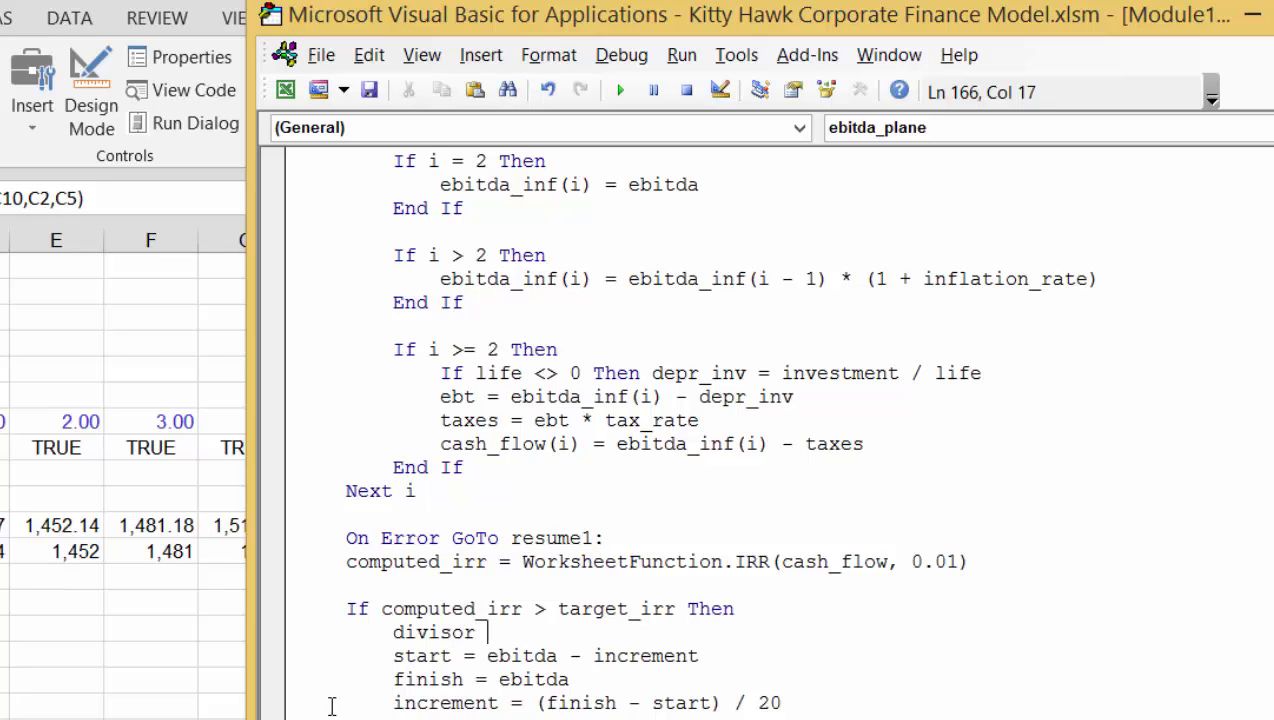
text(= divsor )
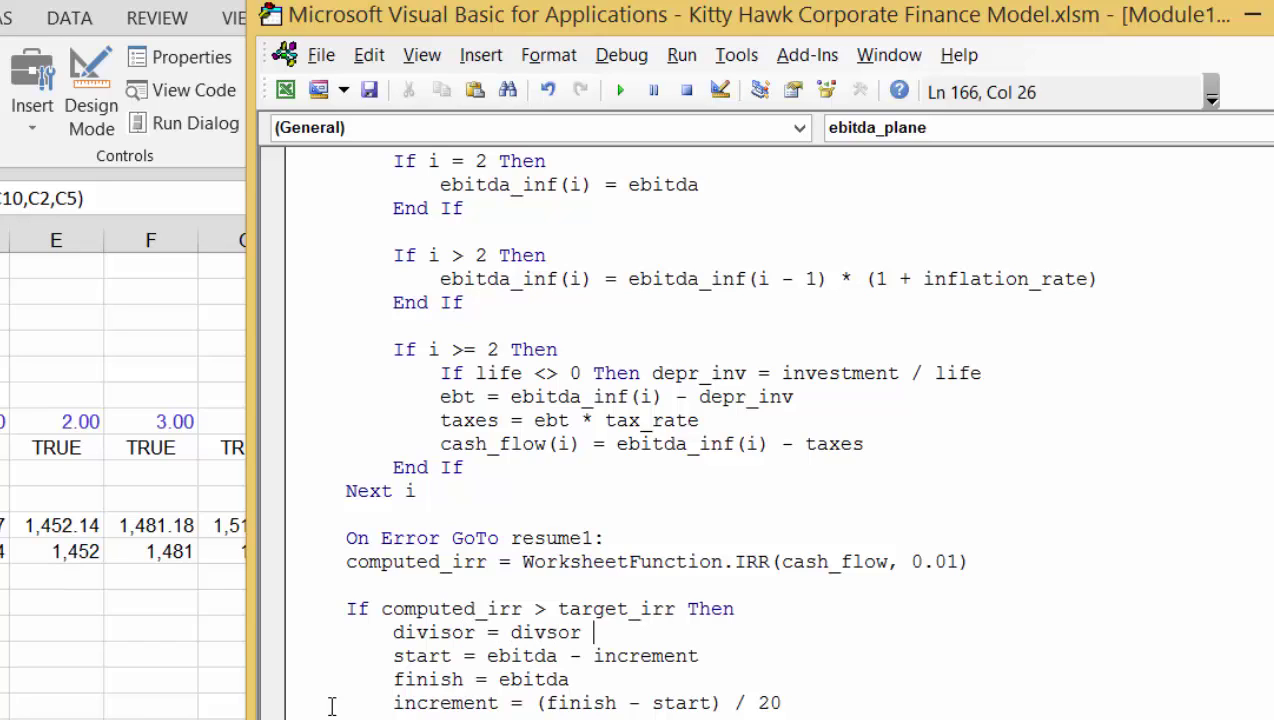
text(+ 1)
- Replace the hard-coded 20 with divisor in the increment formula inside the computed_irr comparison block
key(Down)
key(Down)
key(Down)
key(Left)
key(Left)
key(Left)
key(Left)
key(Left)
key(BackSpace)
key(BackSpace)
key(BackSpace)
text(di)
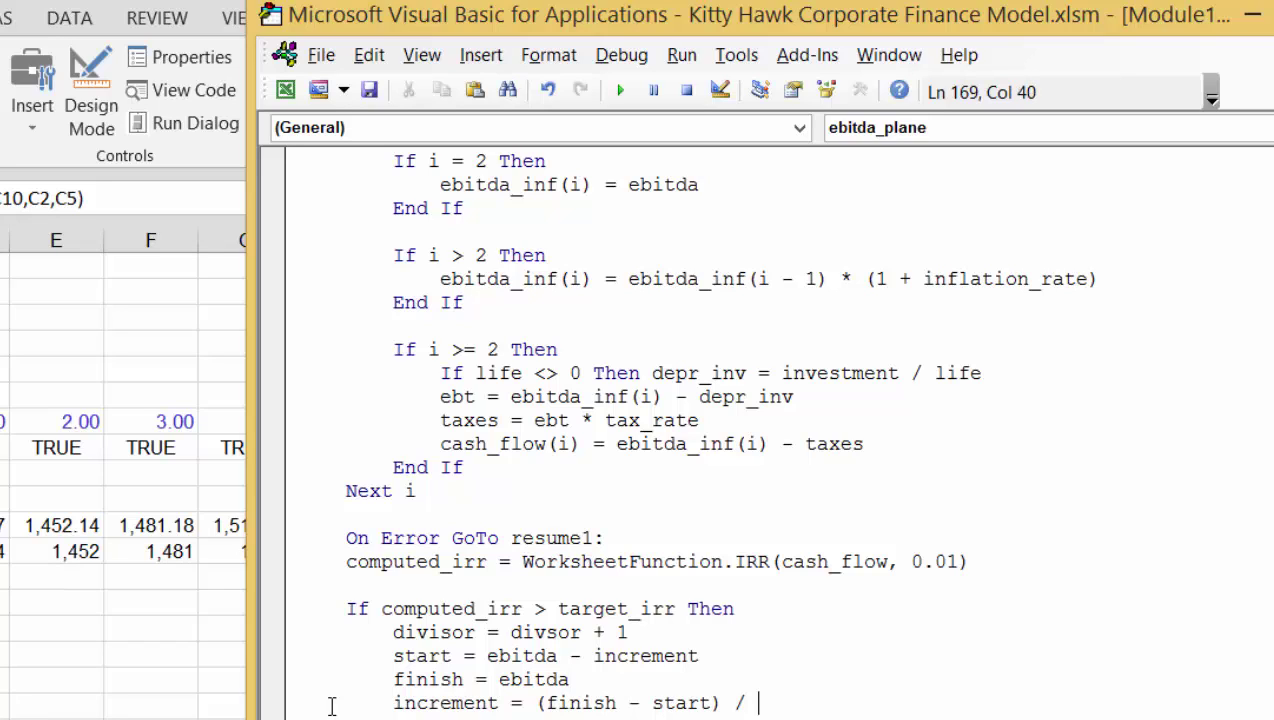
text(visor)
key(Up)
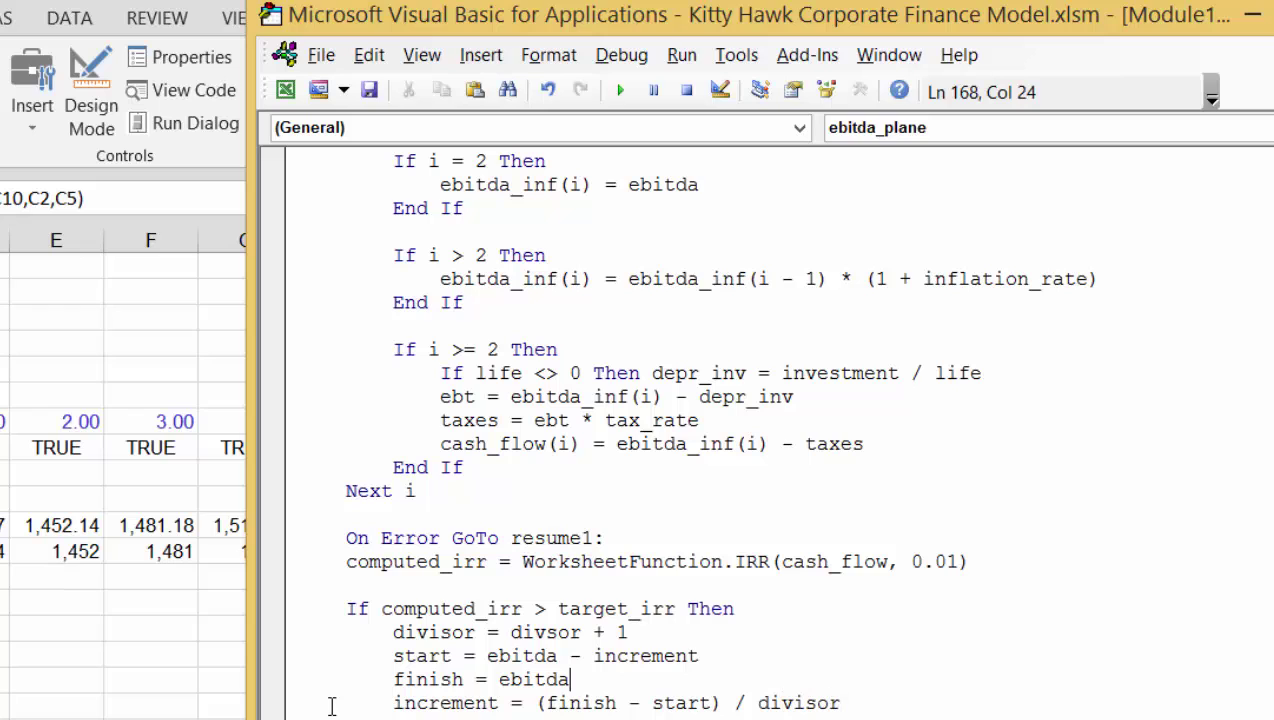
- Switch to the workbook in Excel and recalculate the ebitda_plane results with the edited code
key(alt+F11)
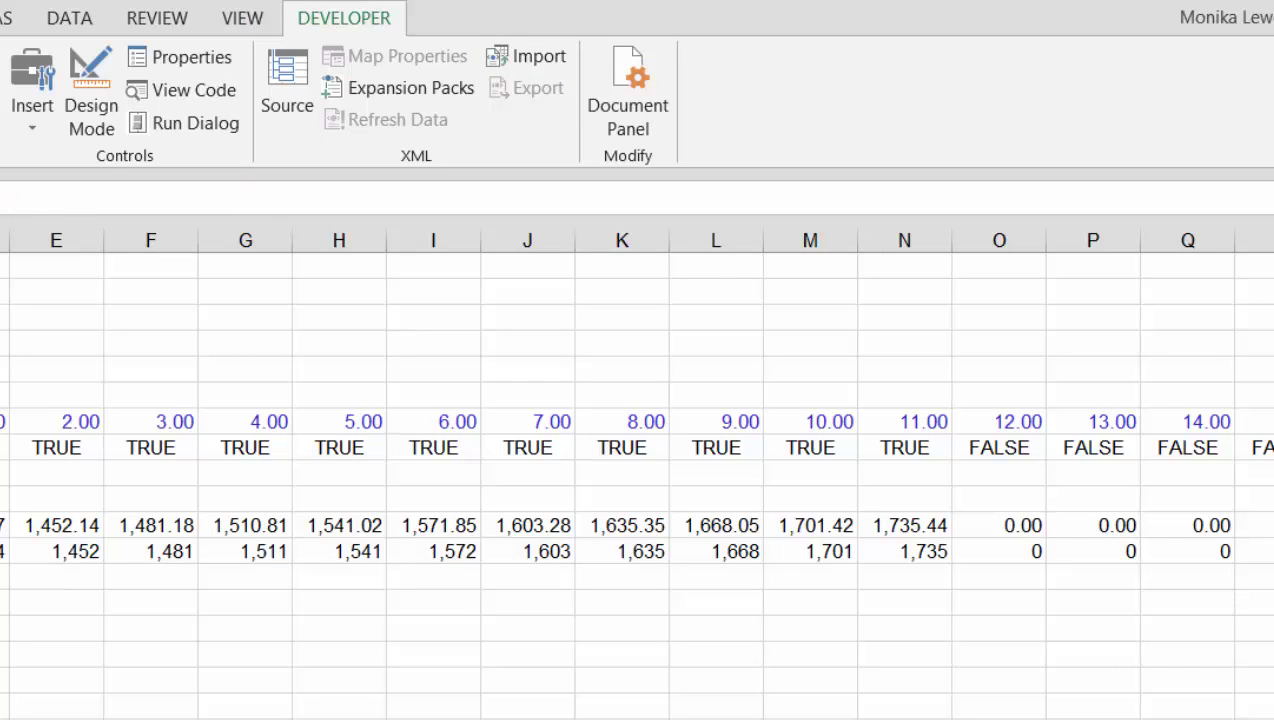
key(alt+F8)
key(Return)
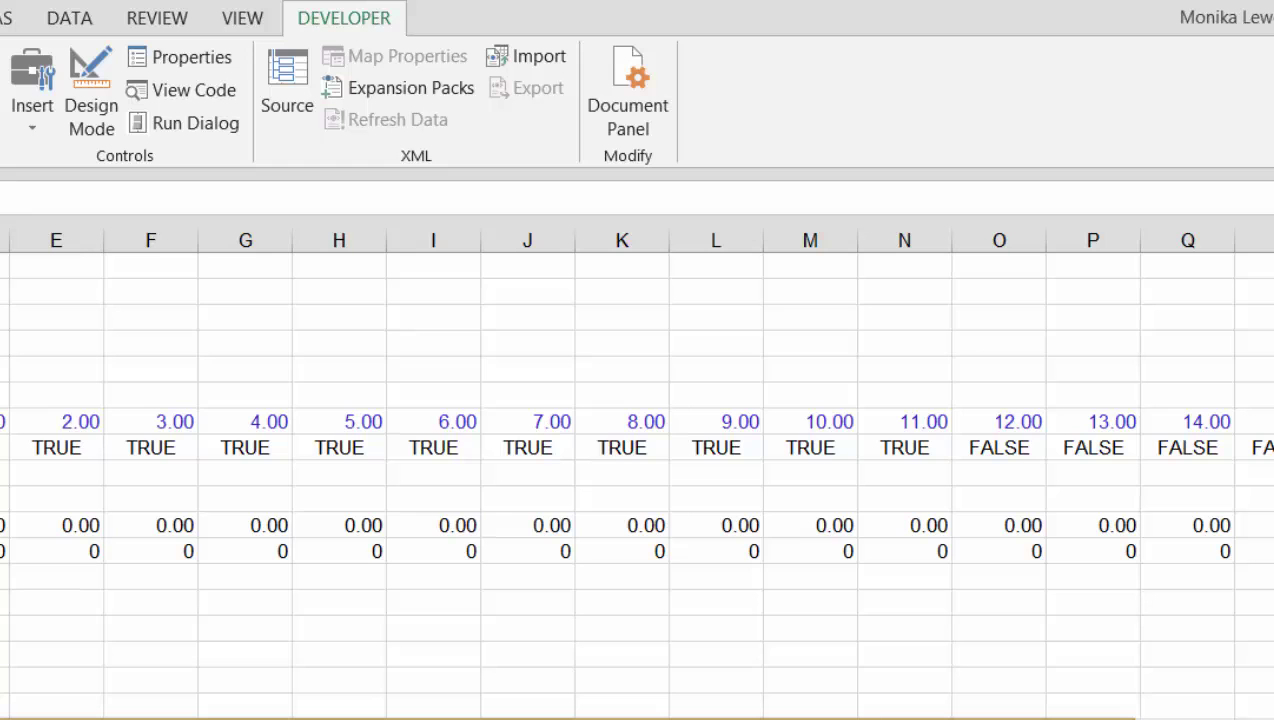
- Correct the misspelled "divsor" in ebitda_plane's divisor update line and recalculate the function's results on the worksheet
key(alt+F11)
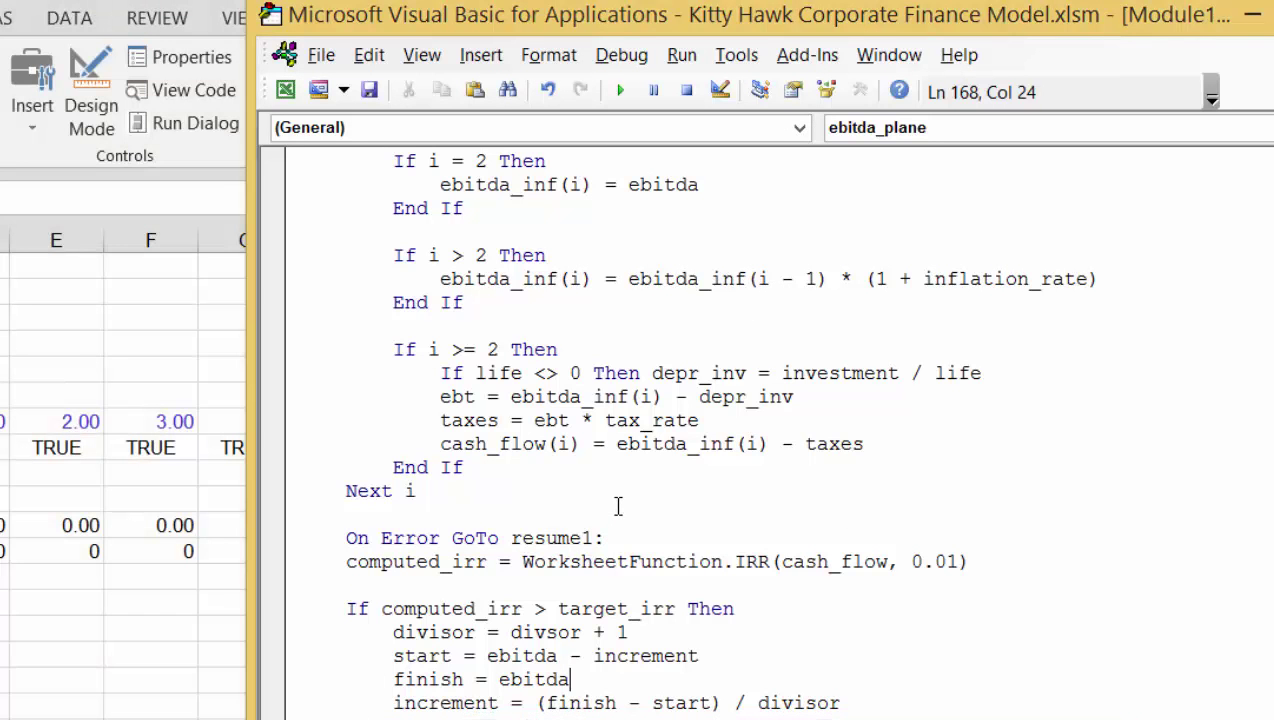
key(Up)
key(Up)
key(End)
key(BackSpace)
key(BackSpace)
key(BackSpace)
click(37, 635)
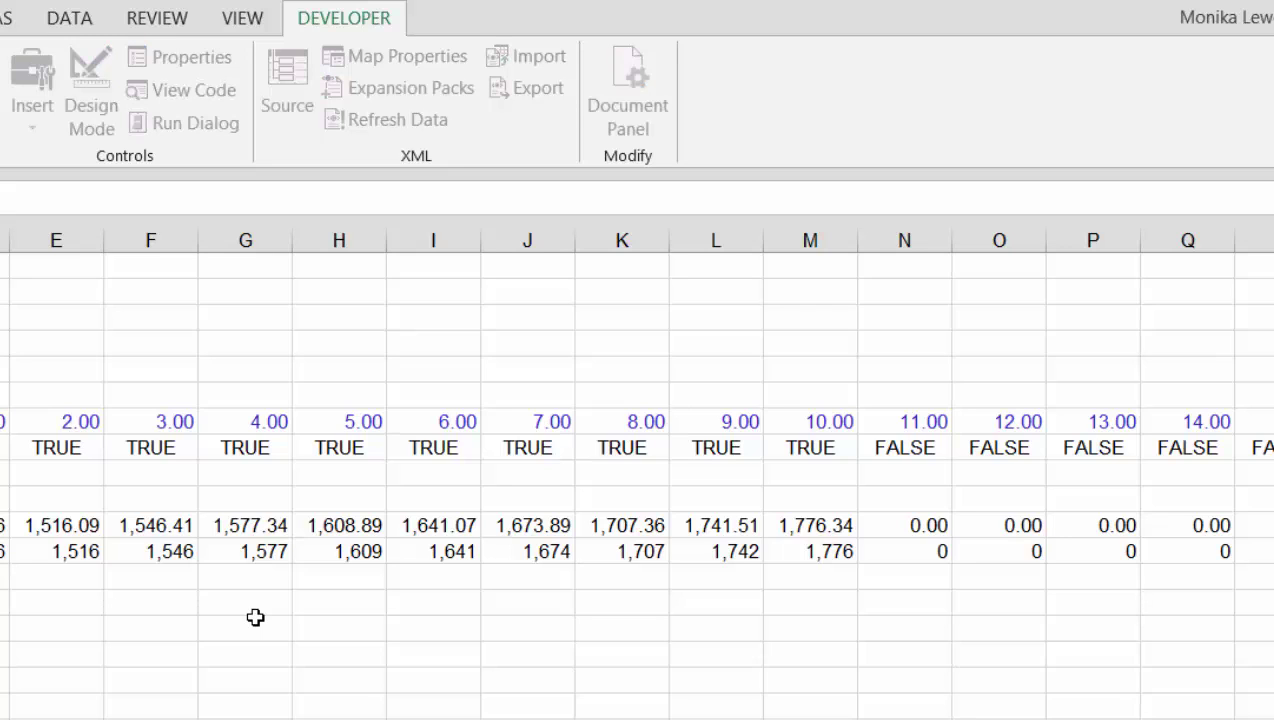
key(Return)
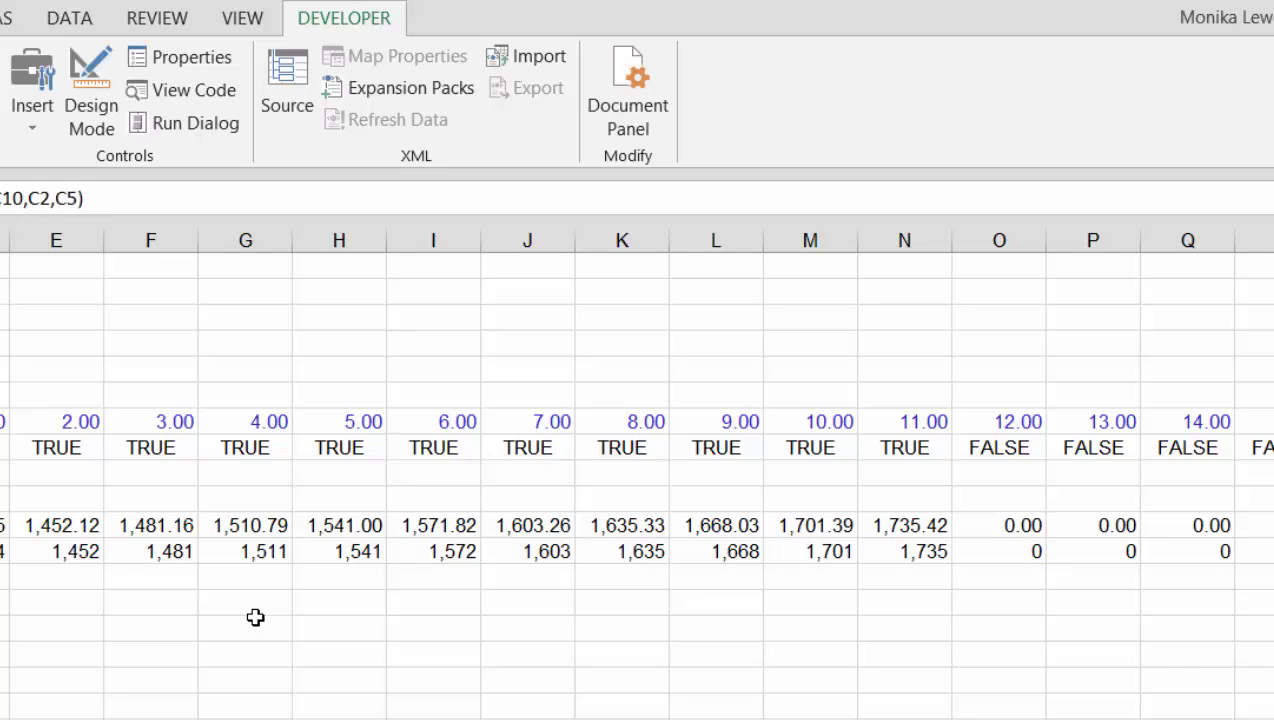
- Open the Assumptions sheet and examine the Economics of Incremental Aircraft rows from Cost of New Planes down to IRR on Marginal Aircraft
scroll(255, 617, down, 1)
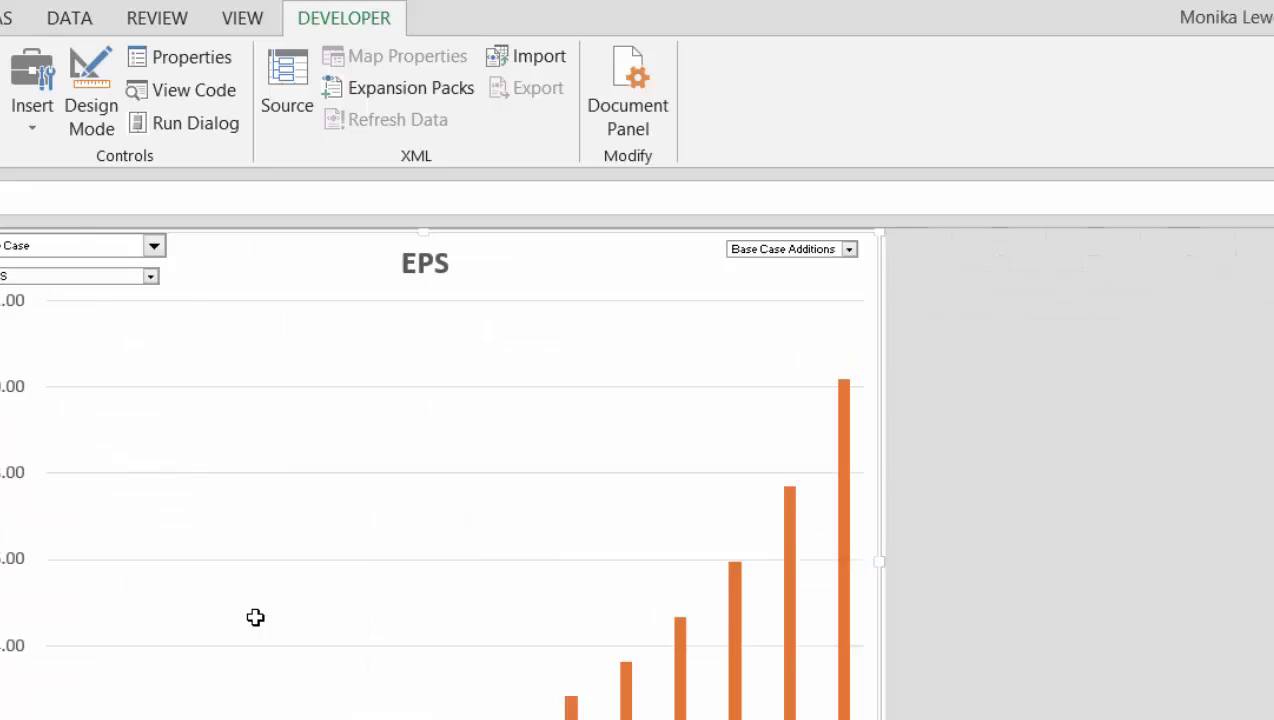
click(253, 617)
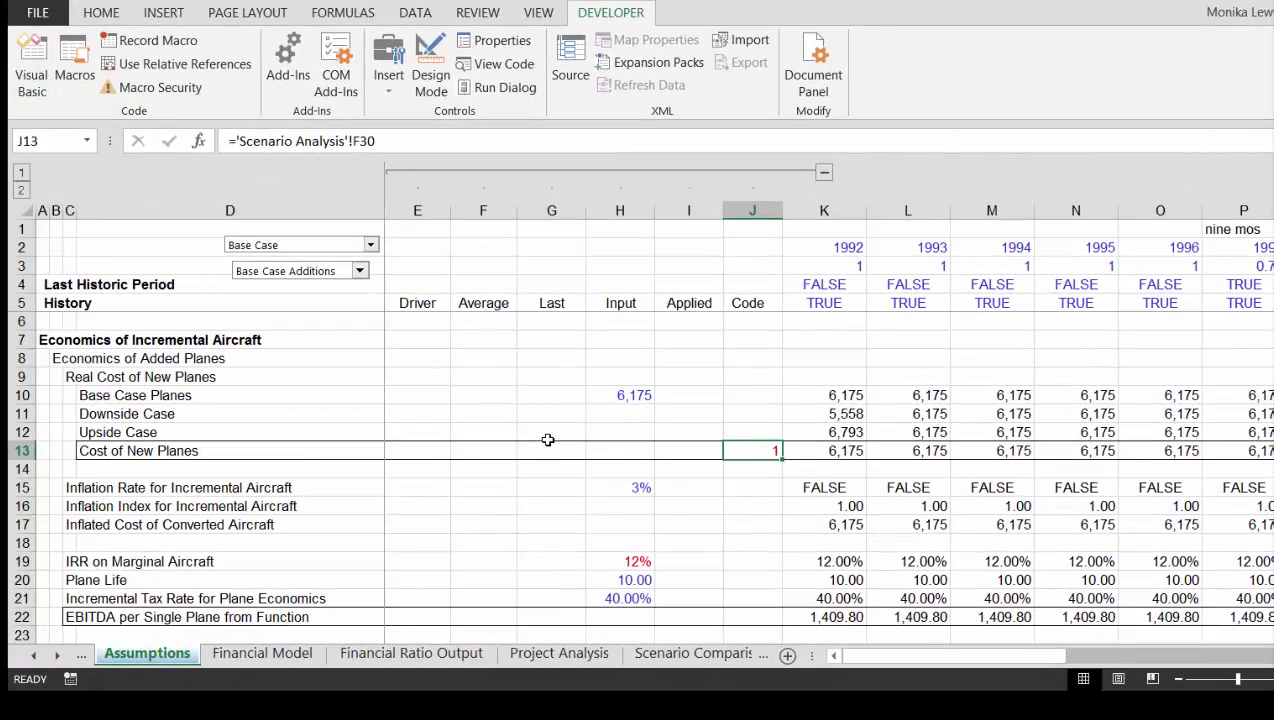
key(Down)
key(Down)
key(Down)
key(Down)
key(Down)
key(Down)
key(Down)
key(Down)
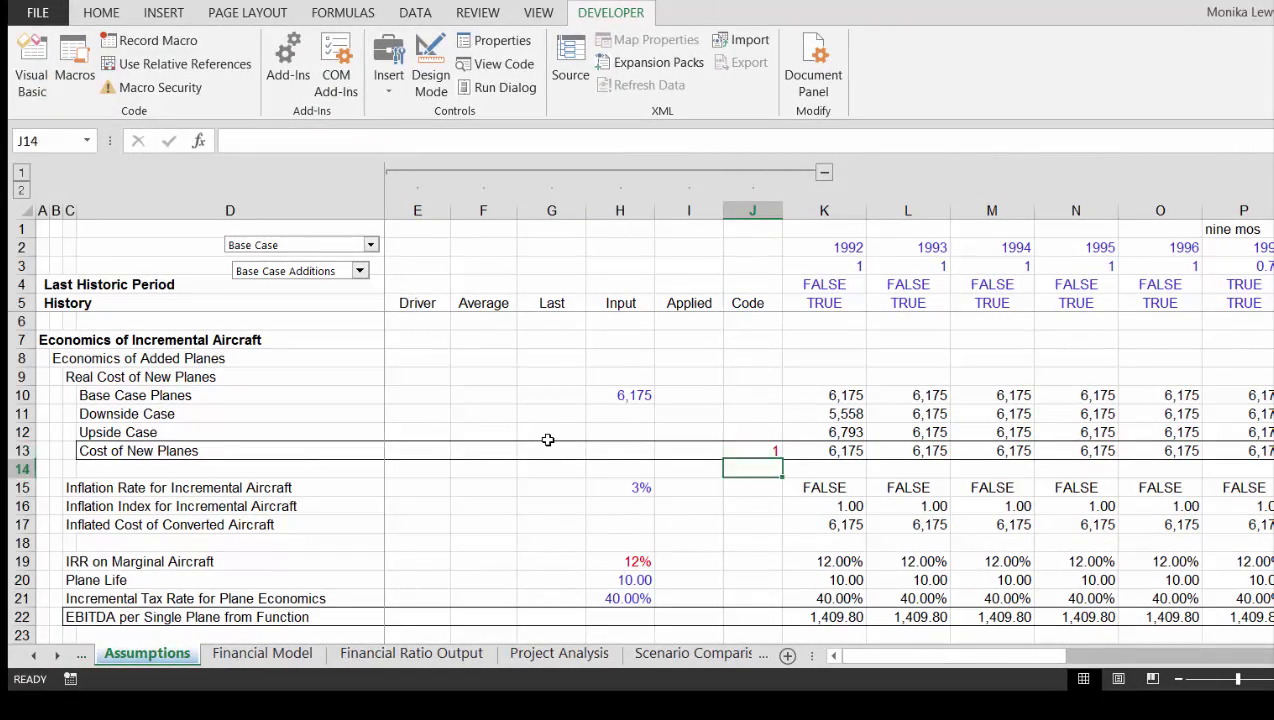
key(Up)
key(Up)
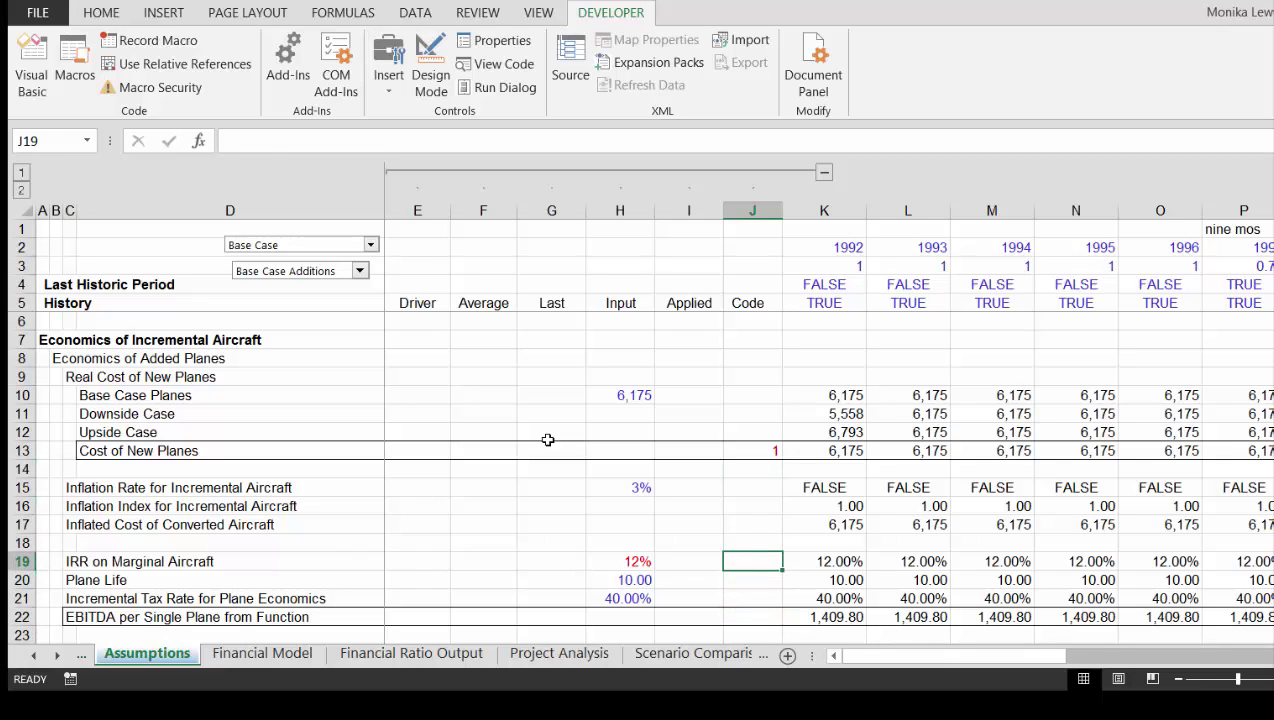
- Examine the yearly IRR, tax rate and EBITDA per Single Plane from Function rows for incremental aircraft on the Assumptions sheet
key(Right)
key(Right)
key(Right)
key(Right)
key(Right)
key(Right)
key(Right)
key(Right)
key(Right)
key(Right)
key(Right)
key(Right)
key(Down)
key(Down)
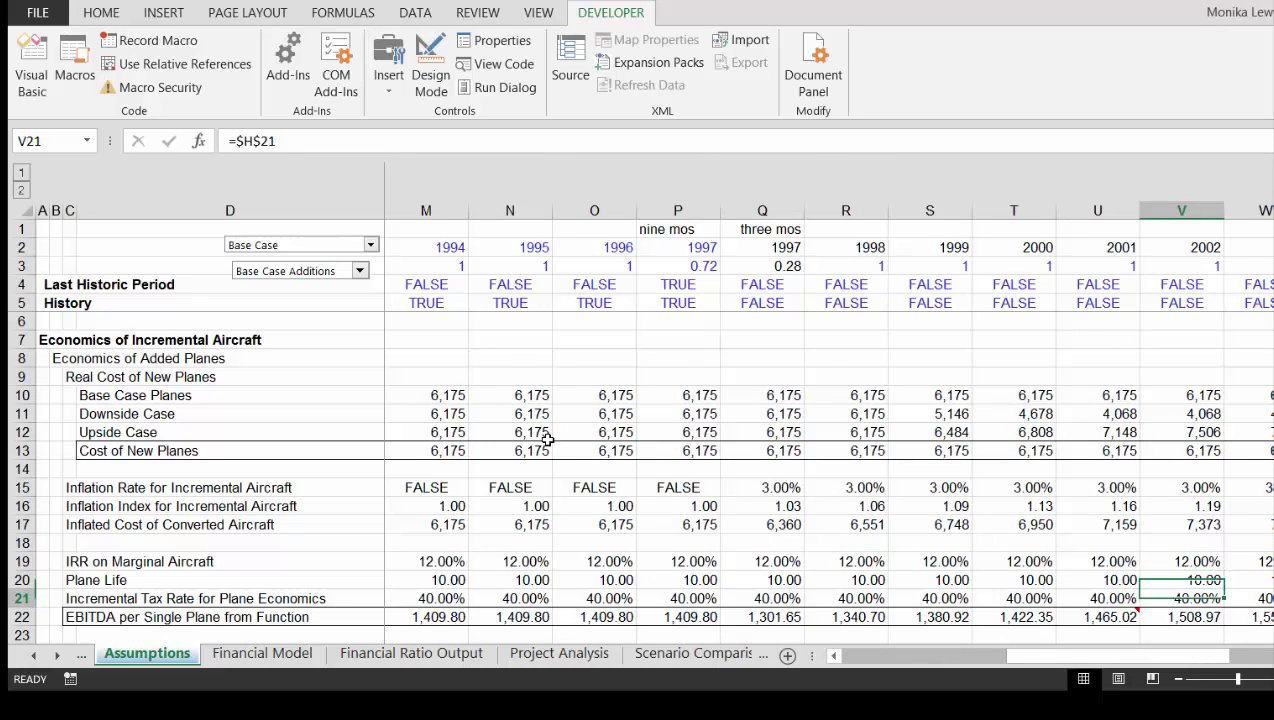
key(Left)
key(Left)
key(Left)
key(Down)
key(Left)
key(Left)
key(Left)
key(Left)
key(Left)
key(Left)
key(Left)
key(Left)
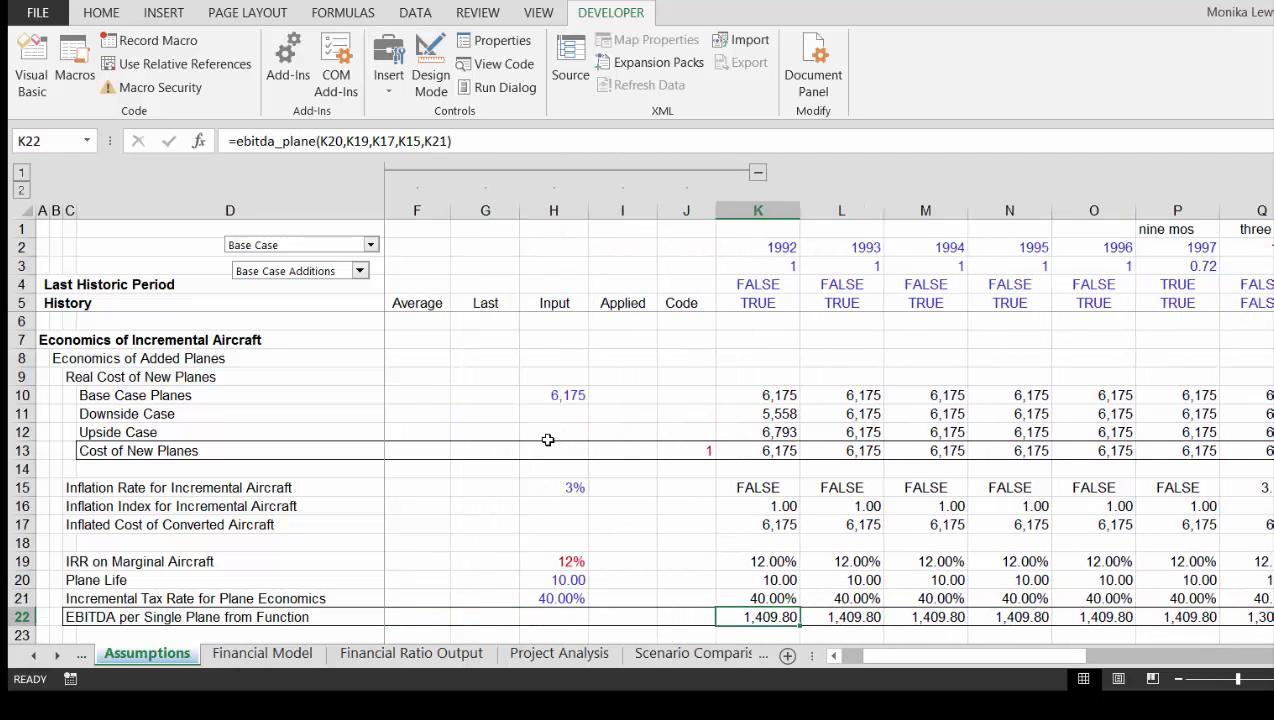
- On the Scenario Analysis sheet, set the Base Case IRR on New Planes to 13%
key(ctrl+Page_Up)
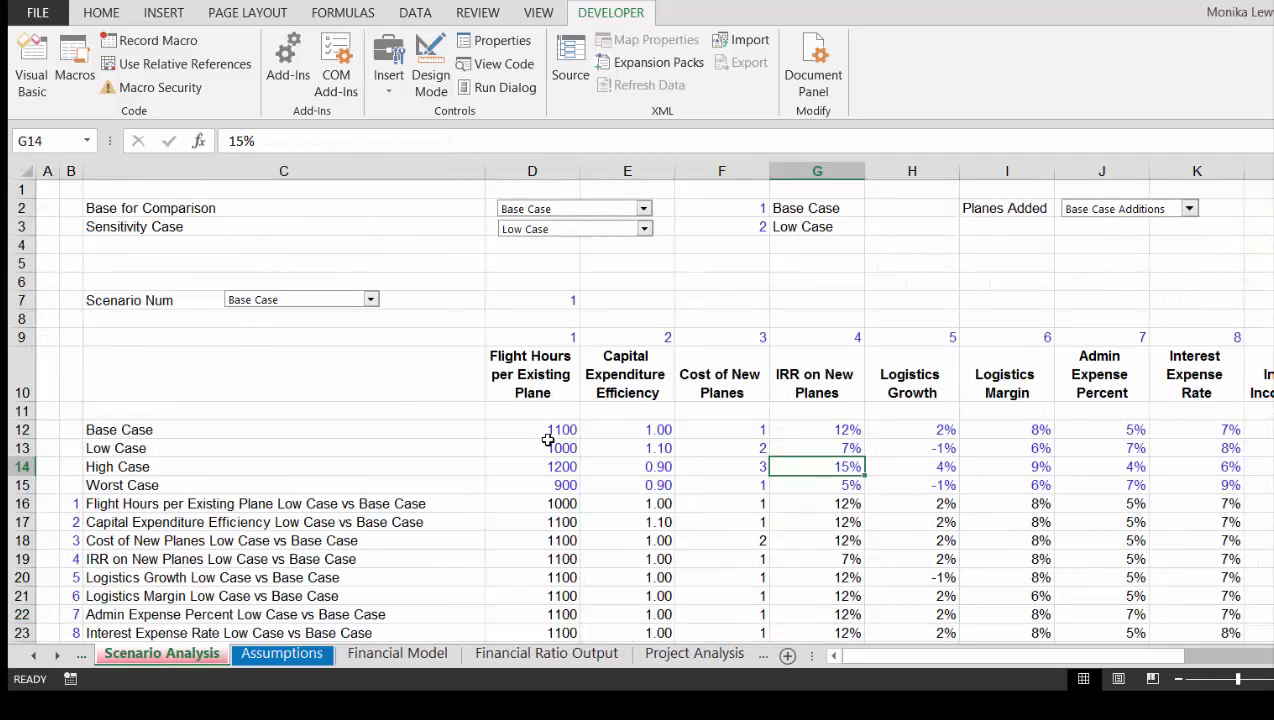
key(Left)
key(Up)
key(Up)
key(Right)
key(Down)
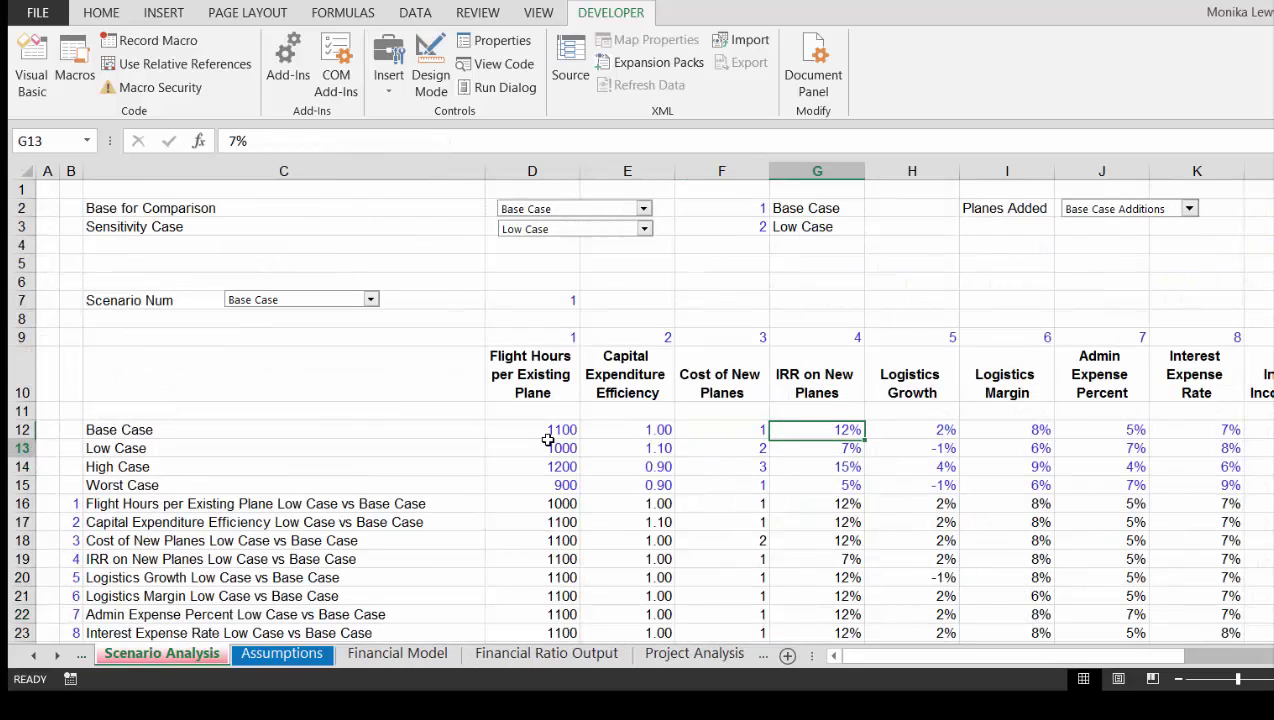
key(Up)
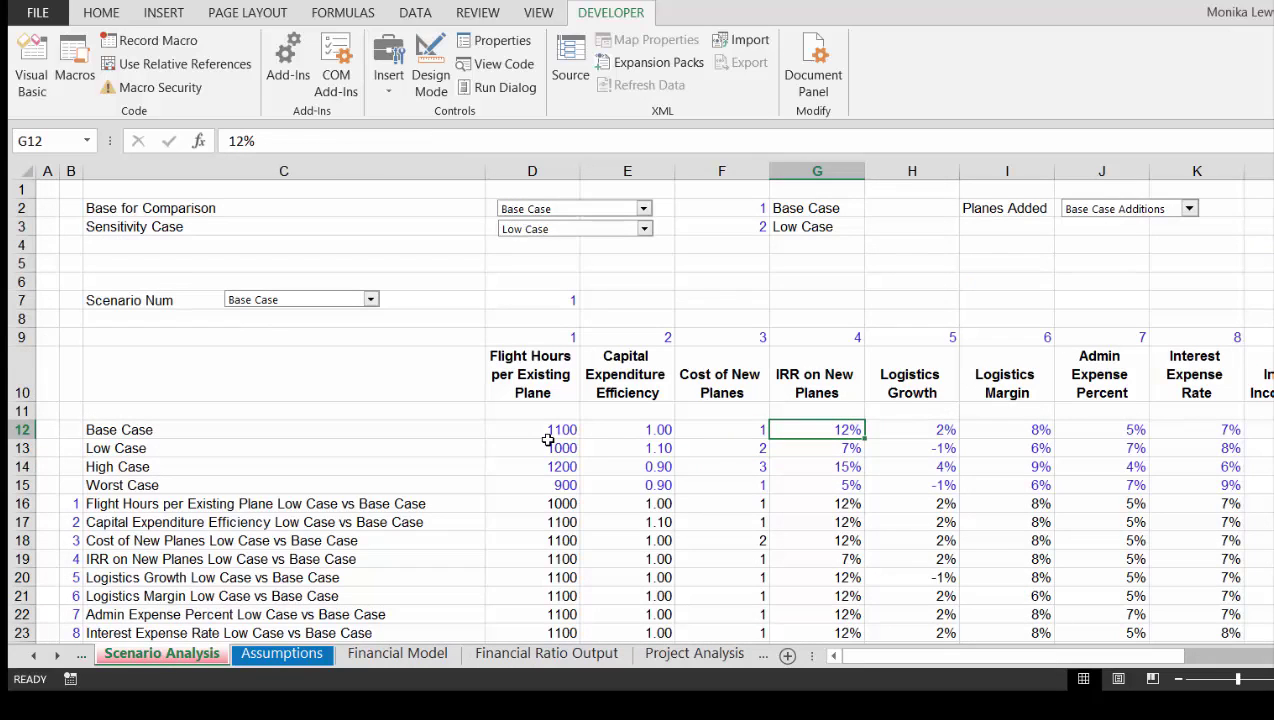
key(F2)
key(BackSpace)
key(BackSpace)
key(BackSpace)
text(13%)
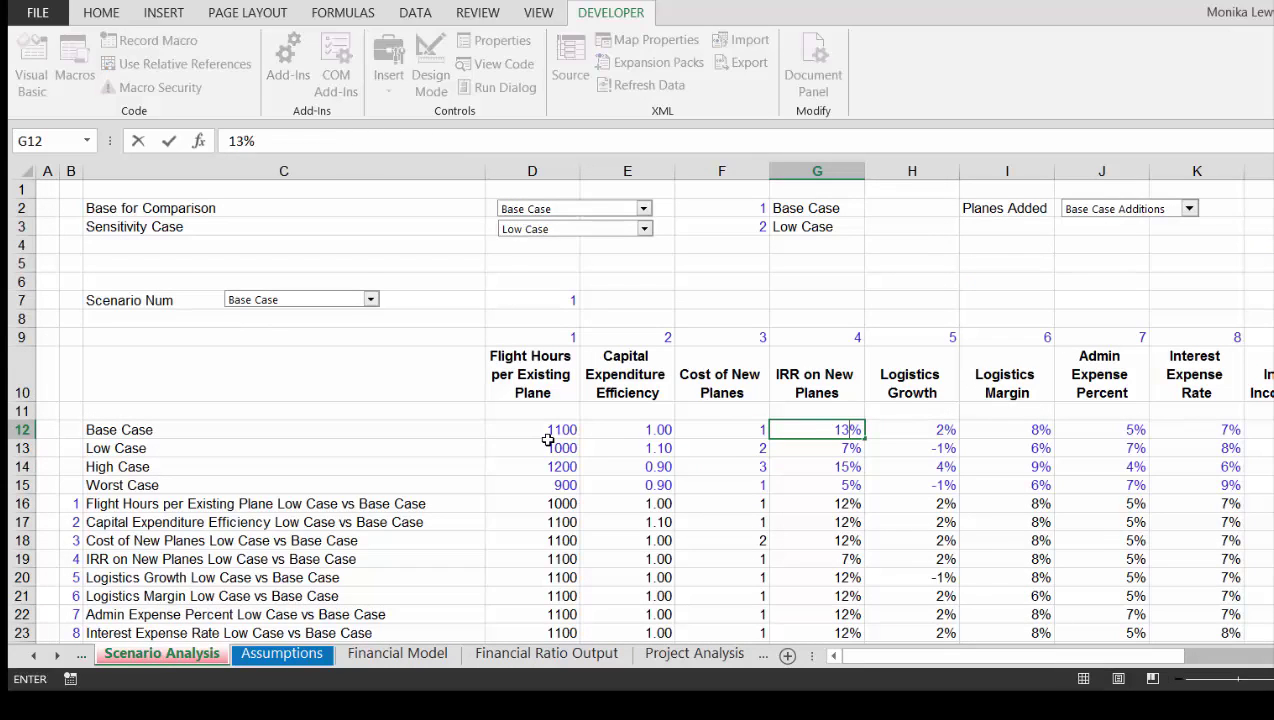
key(Return)
- Set the IRR on New Planes to 18% for the High Case and 6% for the Low Case
key(Down)
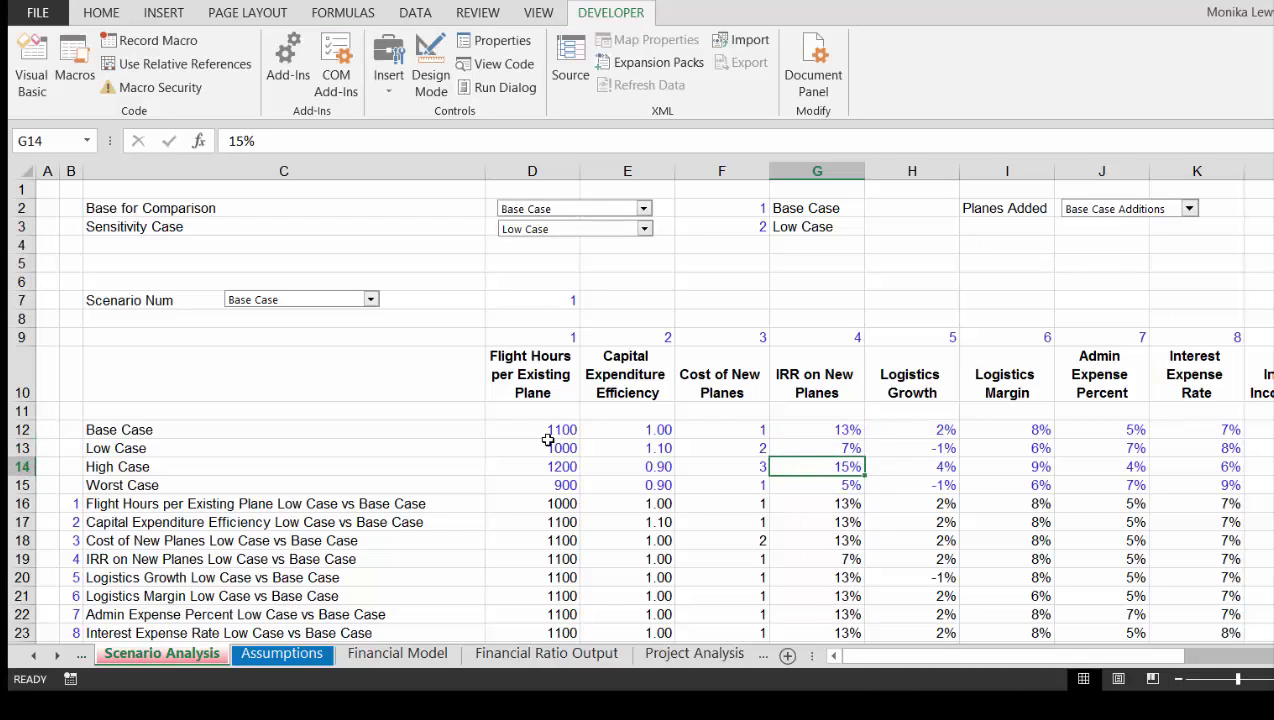
text(18%)
key(Up)
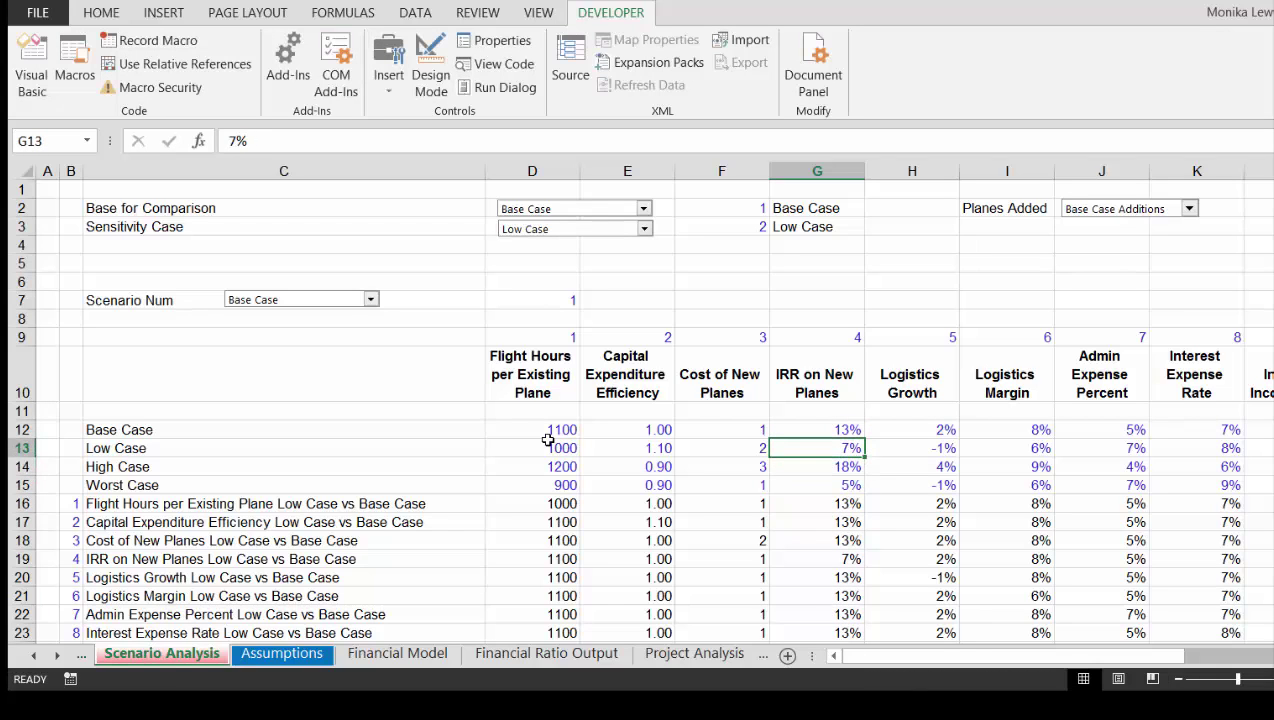
text(6%)
key(Return)
key(Up)
- Return to the Assumptions sheet and examine the recalculated EBITDA per Single Plane from Function values across the years
key(ctrl+Page_Down)
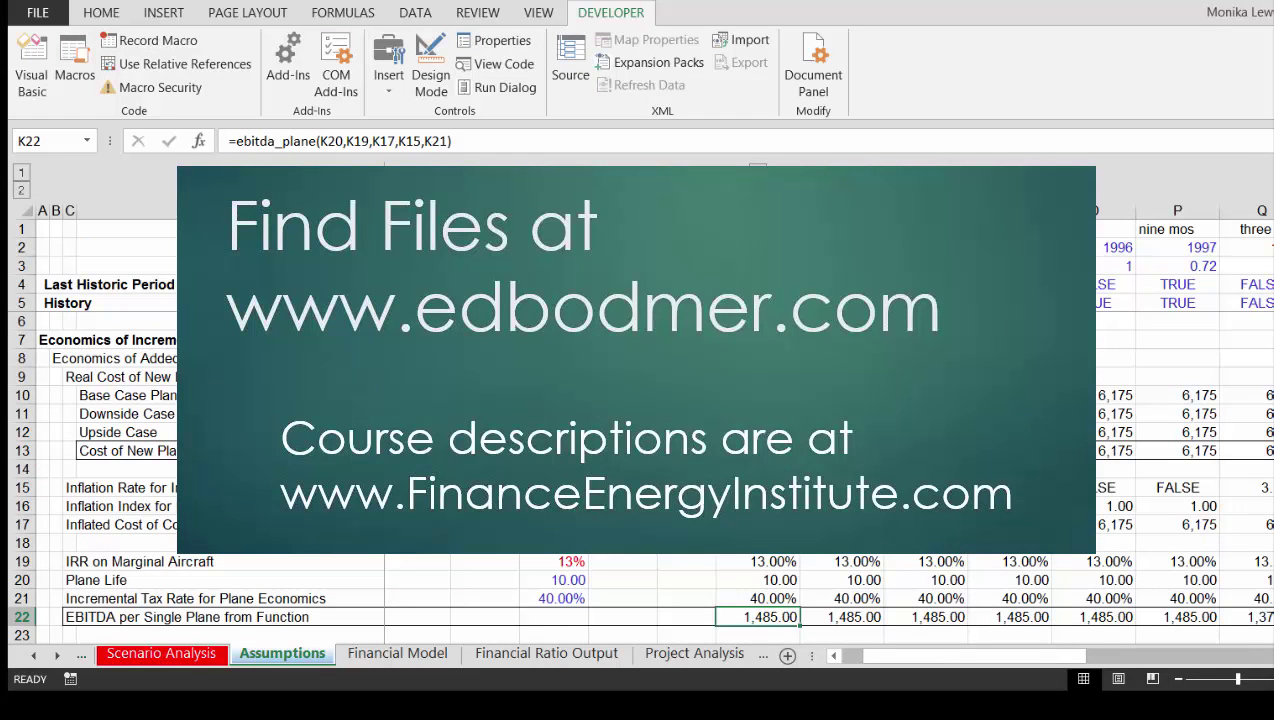
key(Right)
key(Right)
key(Right)
key(Right)
key(Right)
key(Right)
key(Right)
key(Right)
key(Right)
key(Right)
key(Right)
key(Right)
key(Right)
key(Right)
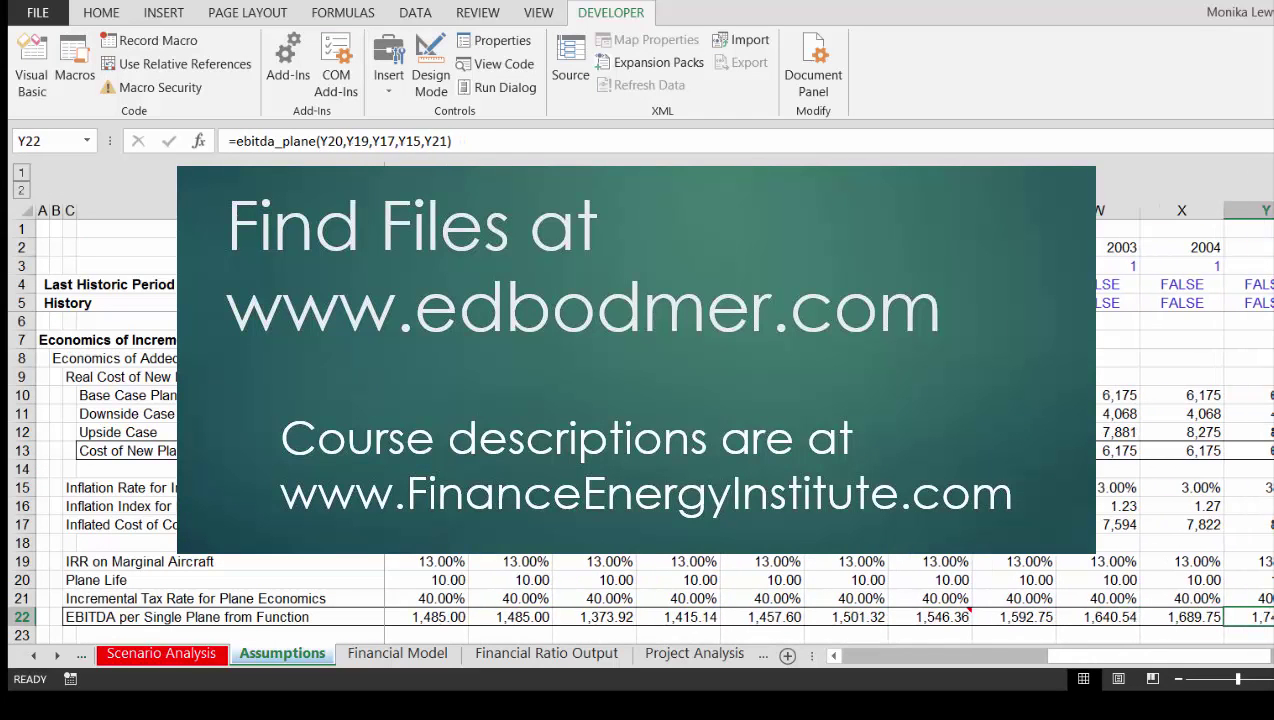
key(Left)
key(Left)
key(Left)
key(Left)
key(Left)
key(Left)
key(Left)
key(Left)
key(Left)
key(Left)
key(Left)
key(Left)
key(Left)
key(Left)
key(Left)
key(Left)
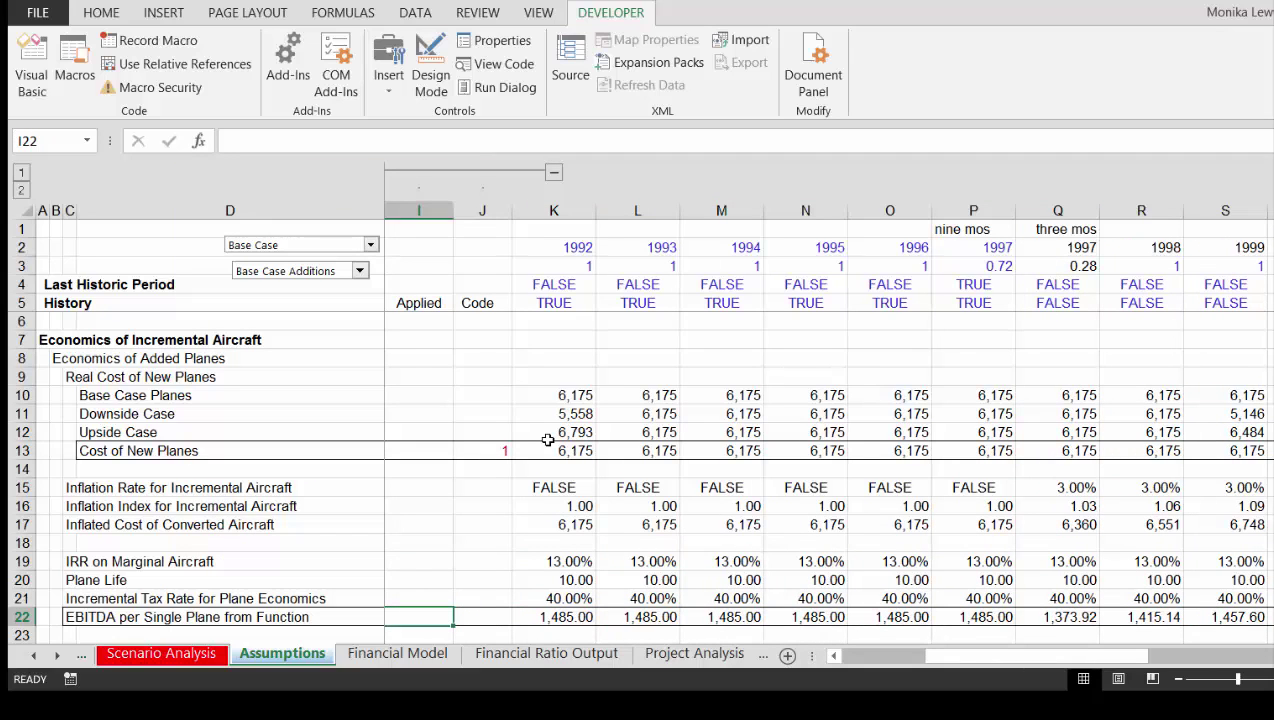
- Review the ebitda_plane formulas in row 22 against the input column and the yearly aircraft assumptions once more
key(Down)
key(Down)
key(Up)
key(Up)
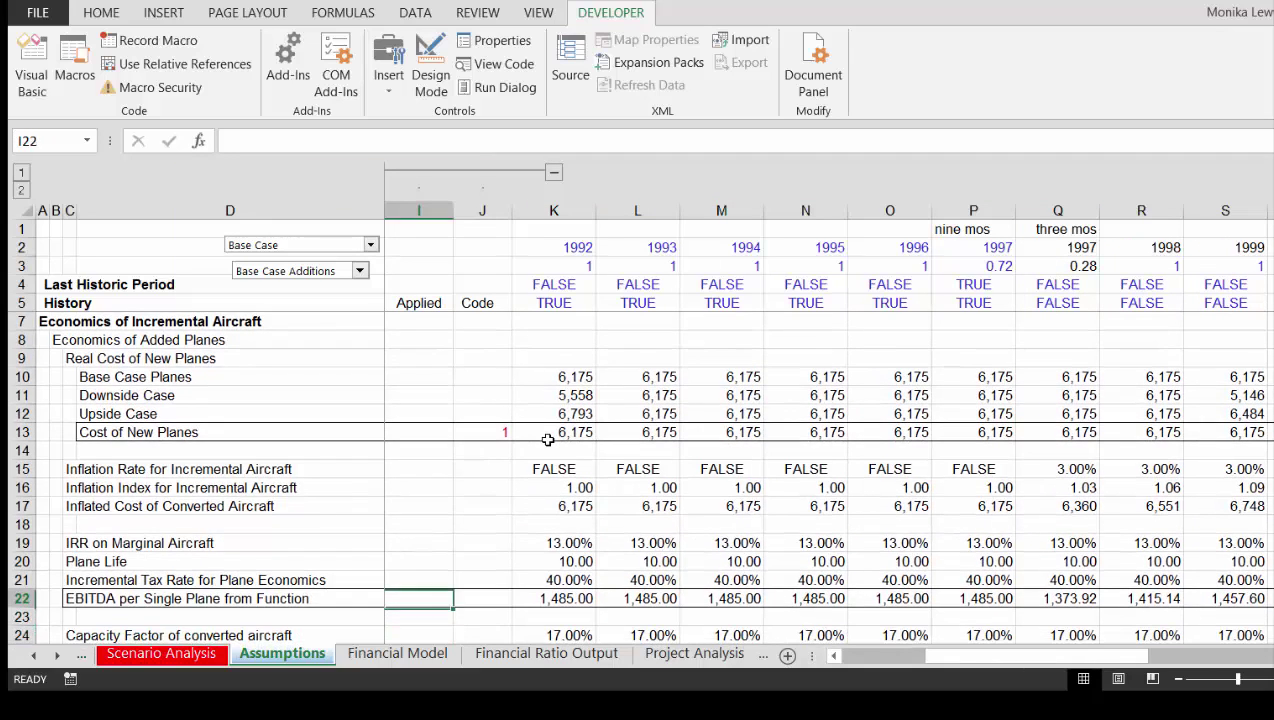
key(Right)
key(Right)
key(Right)
key(Right)
key(Right)
key(Right)
key(Right)
key(Right)
key(Right)
key(Right)
key(Right)
key(Right)
key(Right)
key(Right)
key(Left)
key(Left)
key(Left)
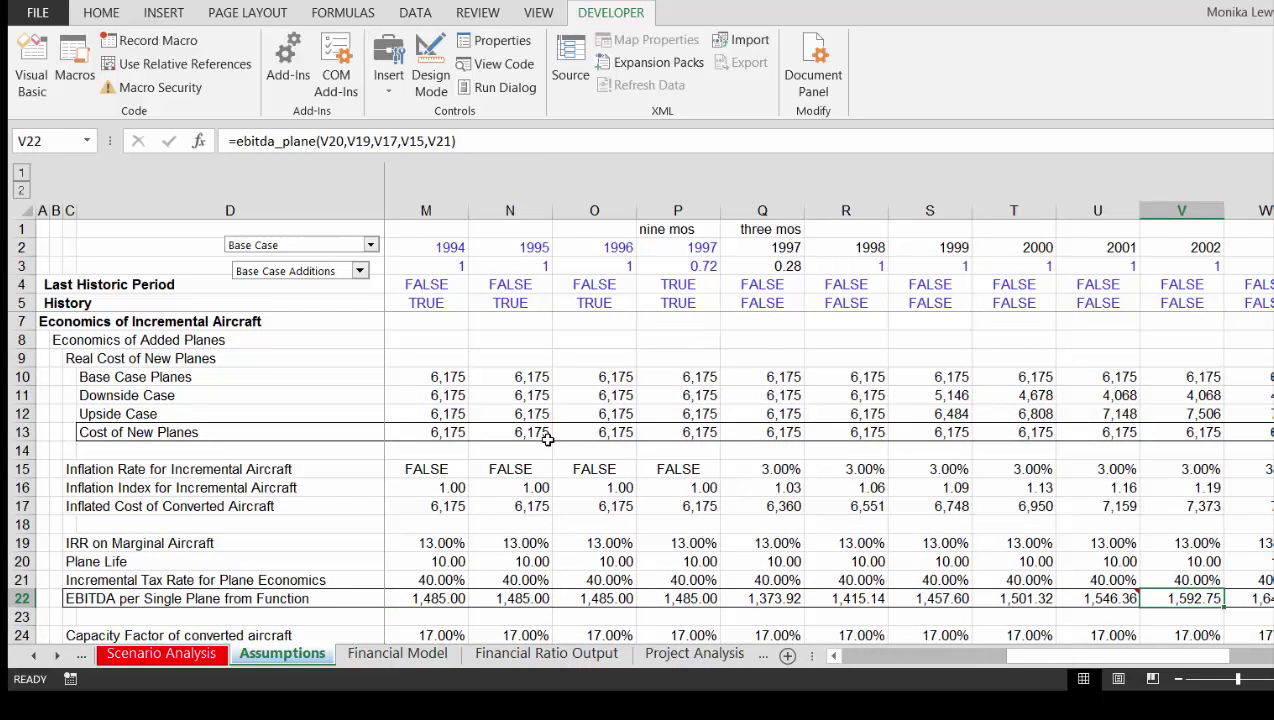
key(Left)
key(Left)
key(Left)
key(Left)
key(Left)
key(Left)
key(Left)
key(Left)
key(Left)
key(Left)
key(Left)
key(Left)
key(Left)
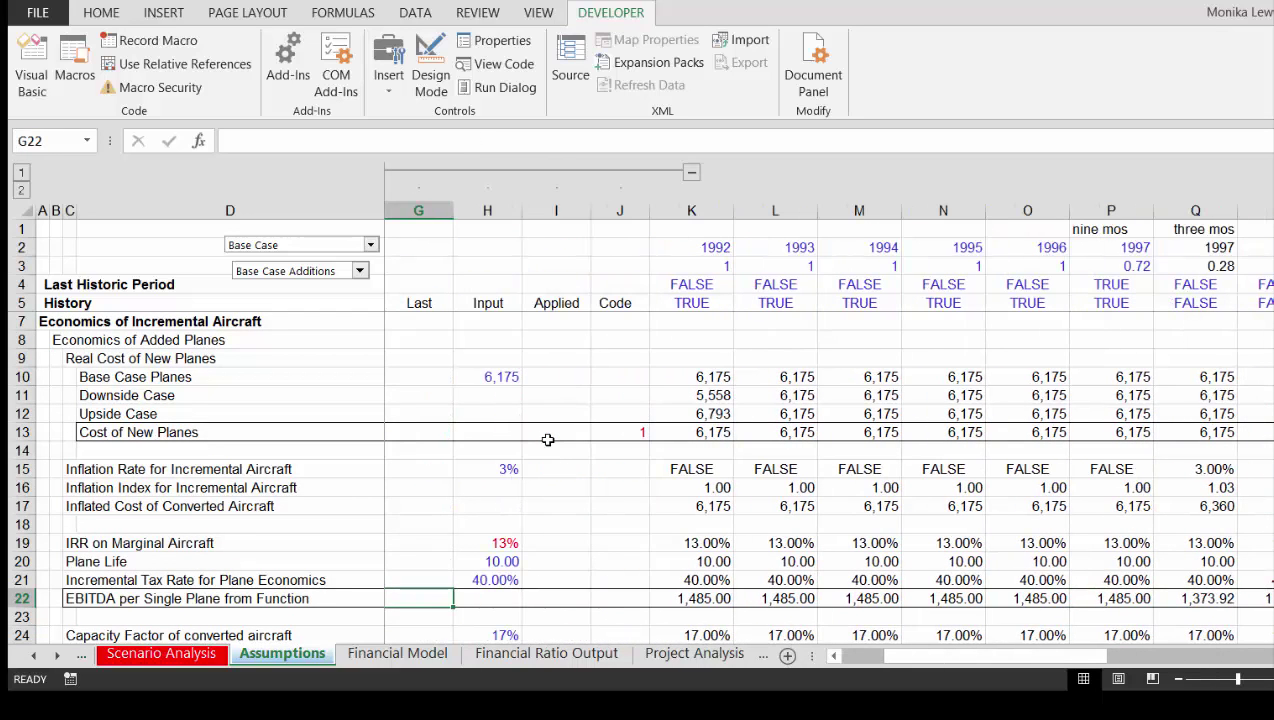
key(Right)
key(Right)
key(Right)
key(Right)
key(Right)
key(Right)
key(Right)
key(Right)
key(Right)
key(Right)
key(Right)
key(Right)
key(Right)
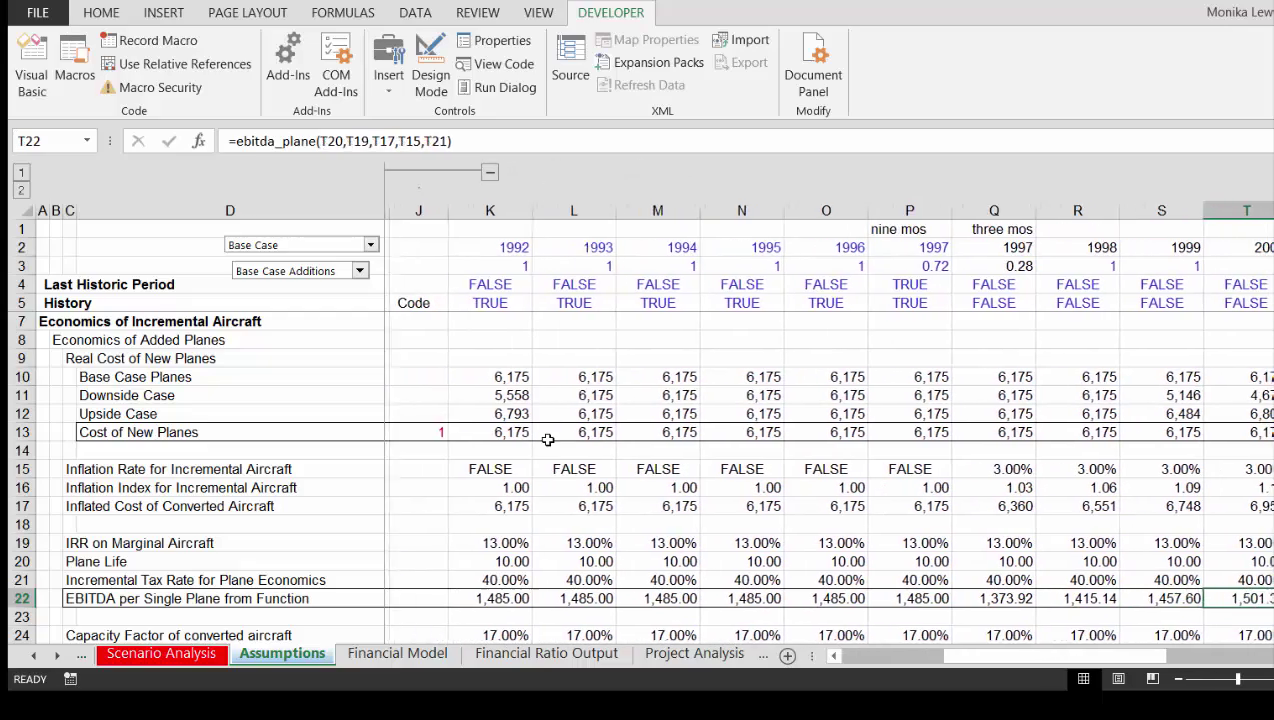
key(Up)
key(Up)
key(Up)
key(Up)
key(Right)
key(Right)
key(Right)
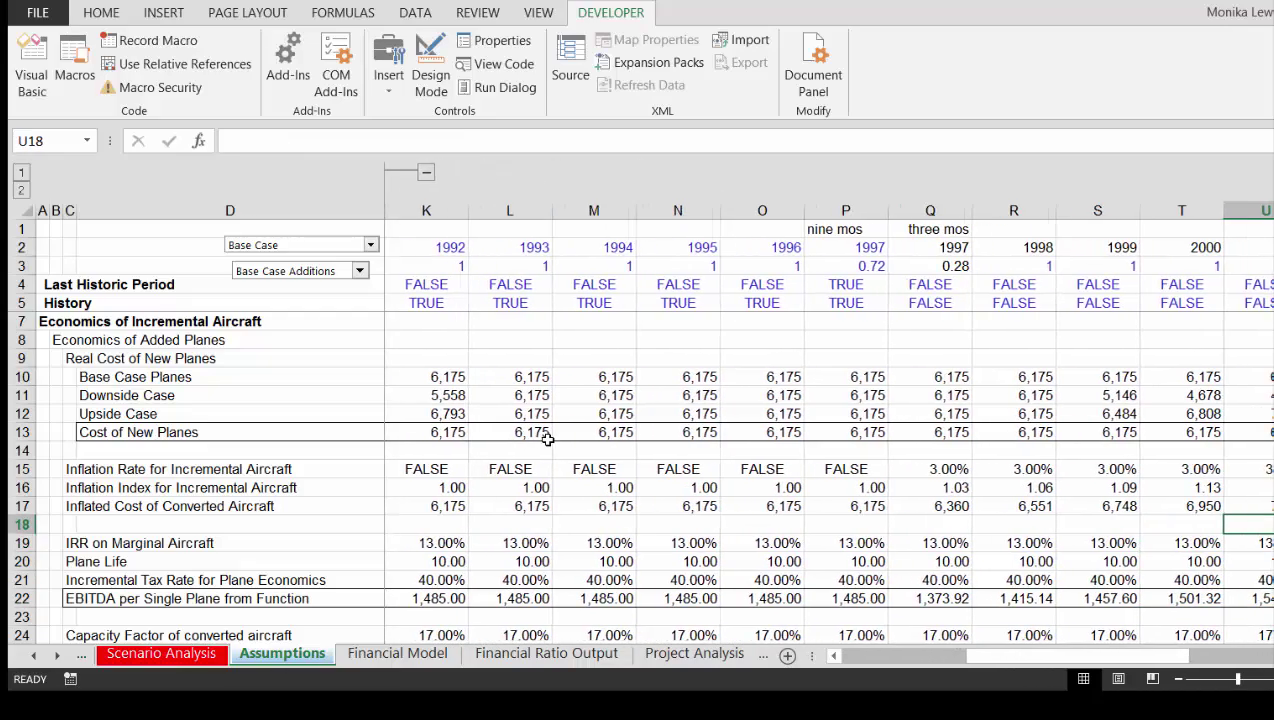
key(Left)
key(Left)
key(Left)
key(Left)
key(Left)
key(Left)
key(Left)
key(Left)
key(Left)
key(Left)
key(Left)
key(Left)
key(Left)
key(Left)
key(Left)
key(Left)
key(Left)
key(Left)
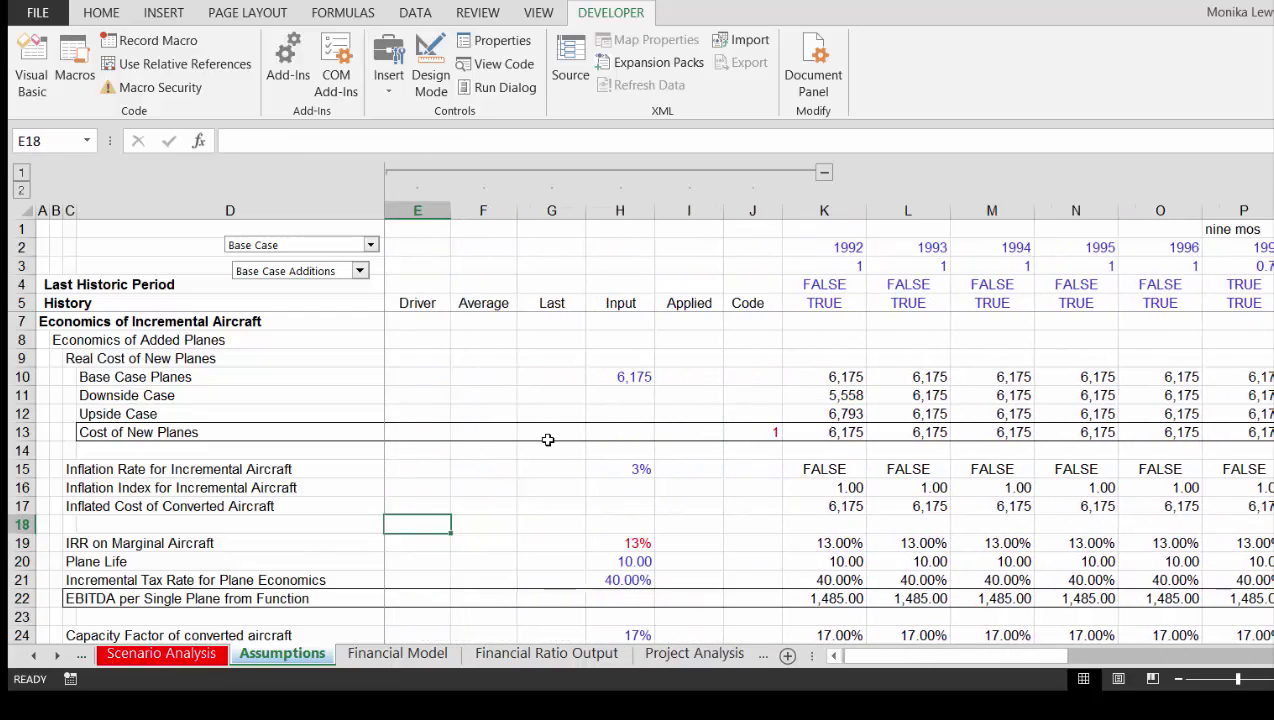
key(Right)
key(Right)
key(Right)
key(Right)
key(Right)
key(Right)
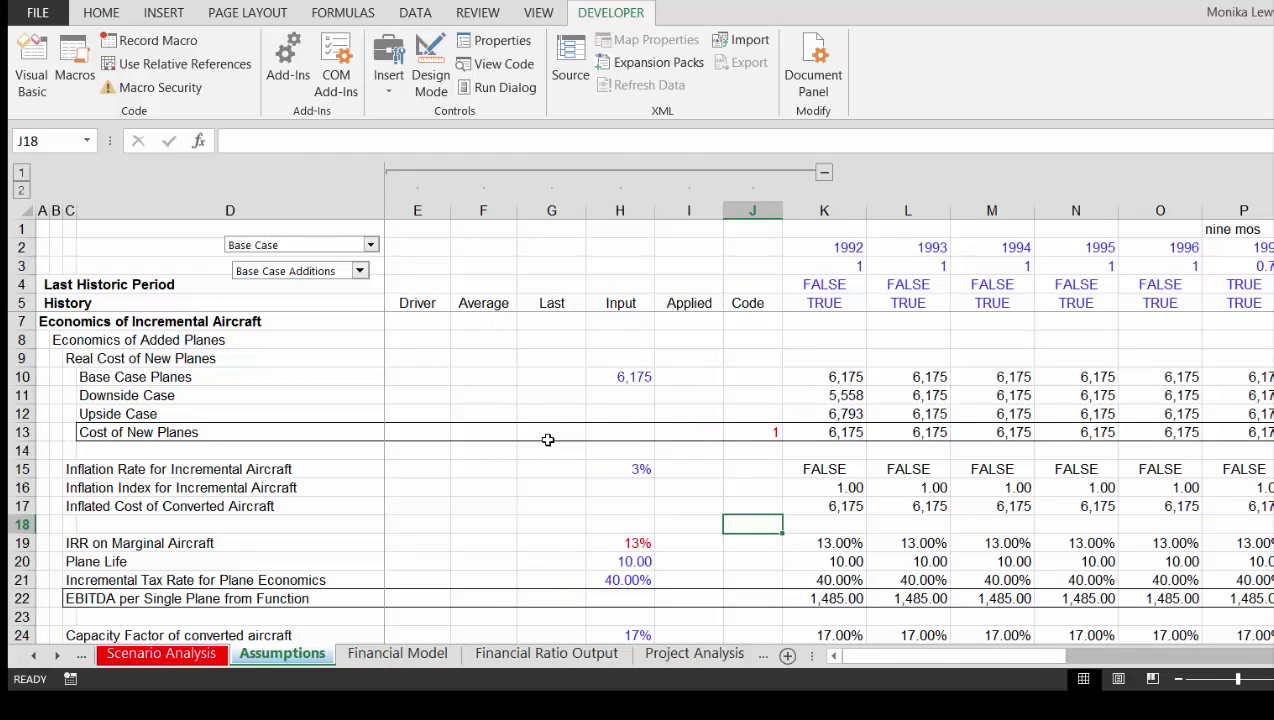
key(Right)
key(Right)
key(Right)
key(Right)
key(Right)
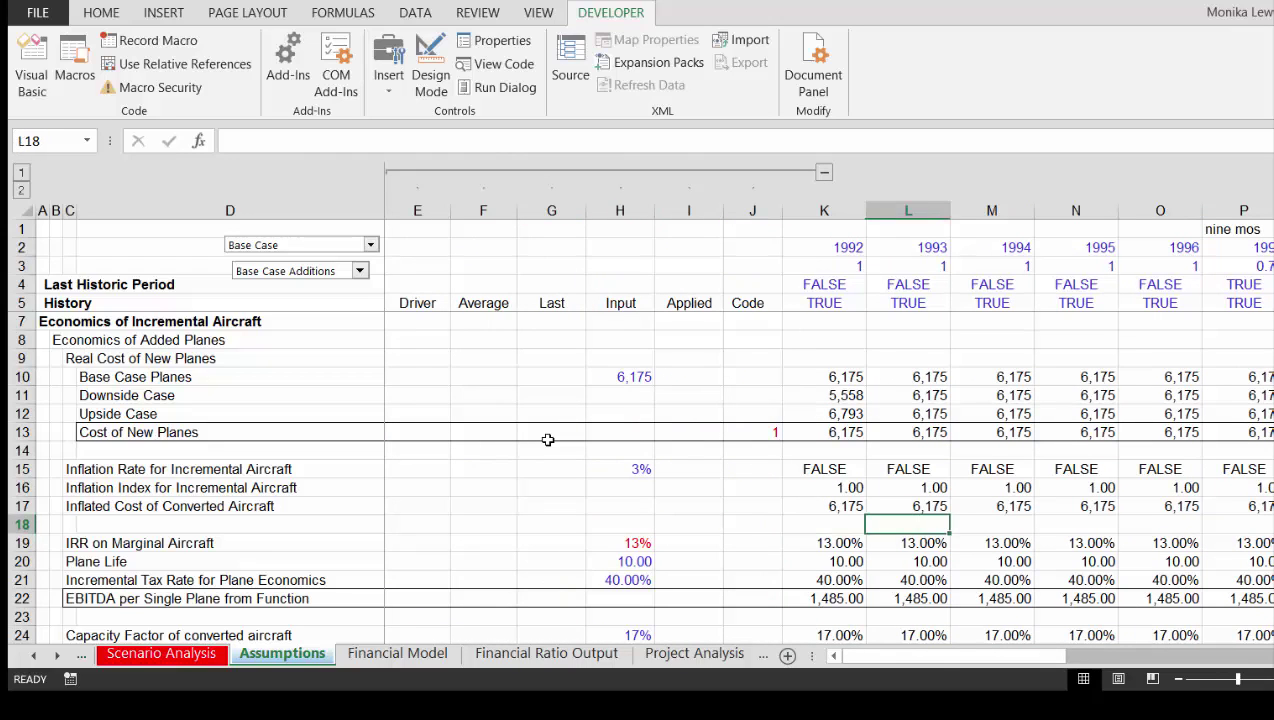
- Switch the scenario on the Assumptions sheet to Low Case with the projected years in view
key(Right)
key(Right)
key(Right)
key(Right)
key(Right)
key(Right)
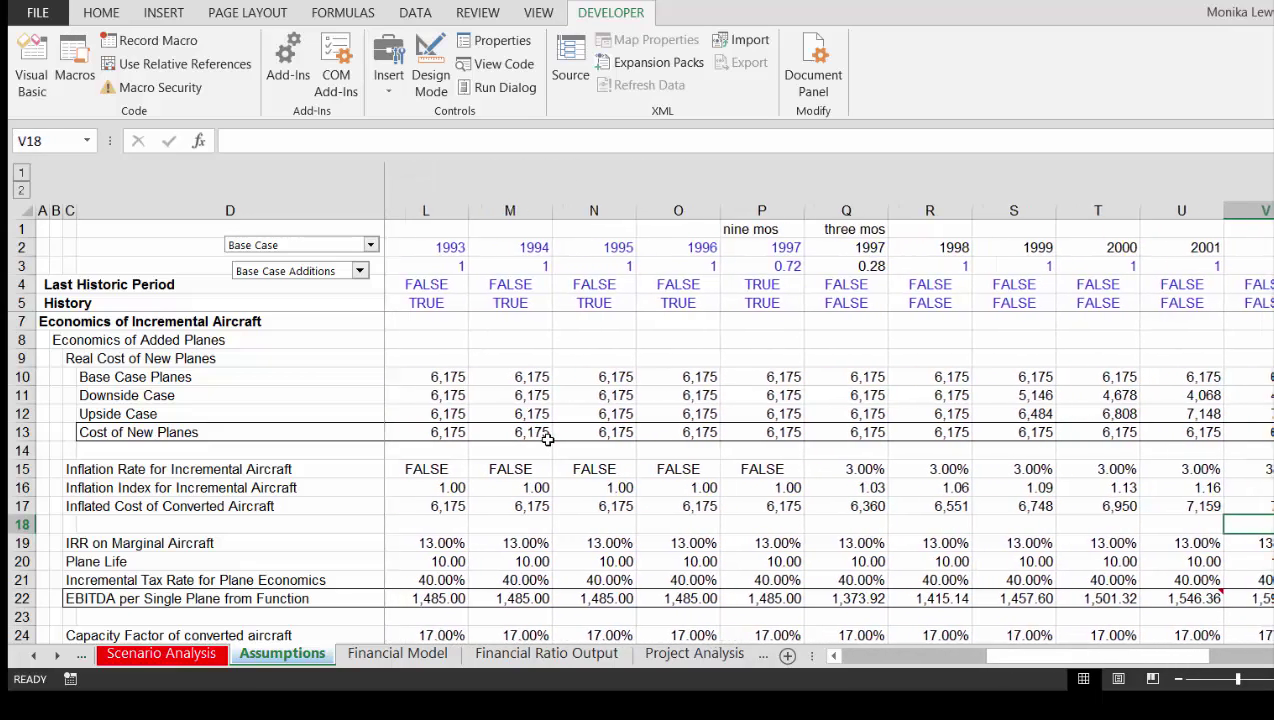
key(Right)
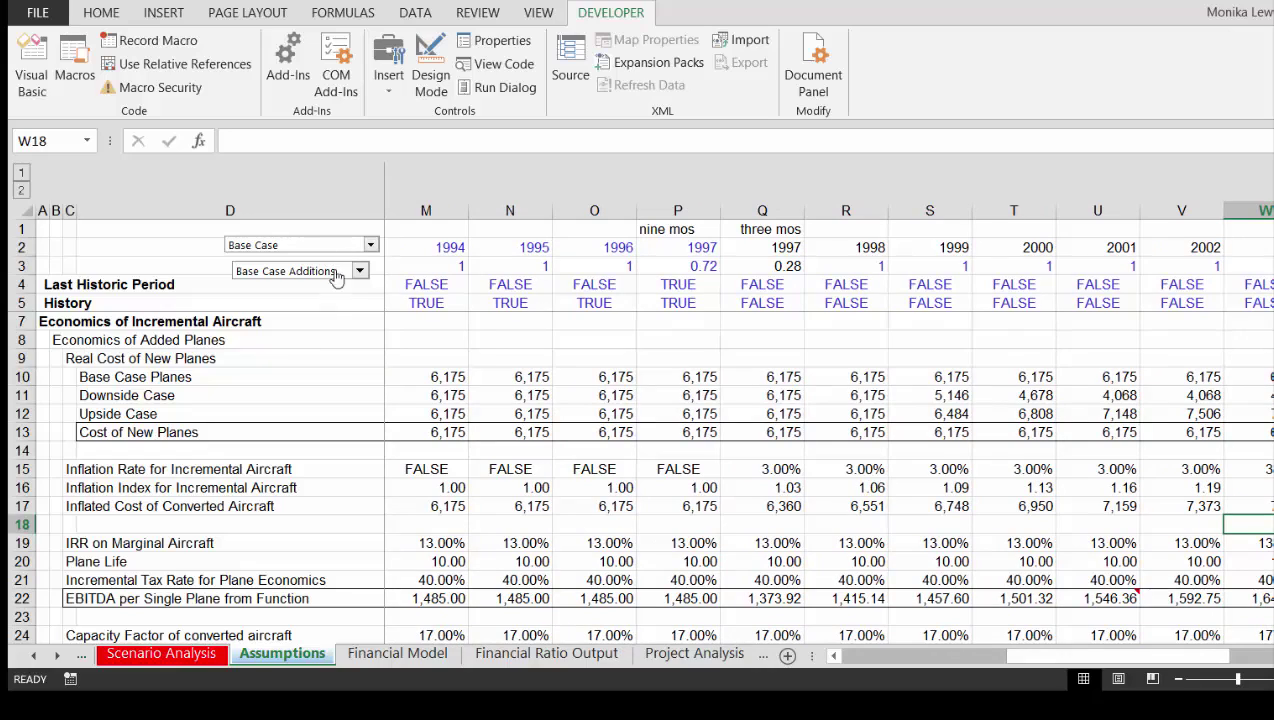
click(371, 250)
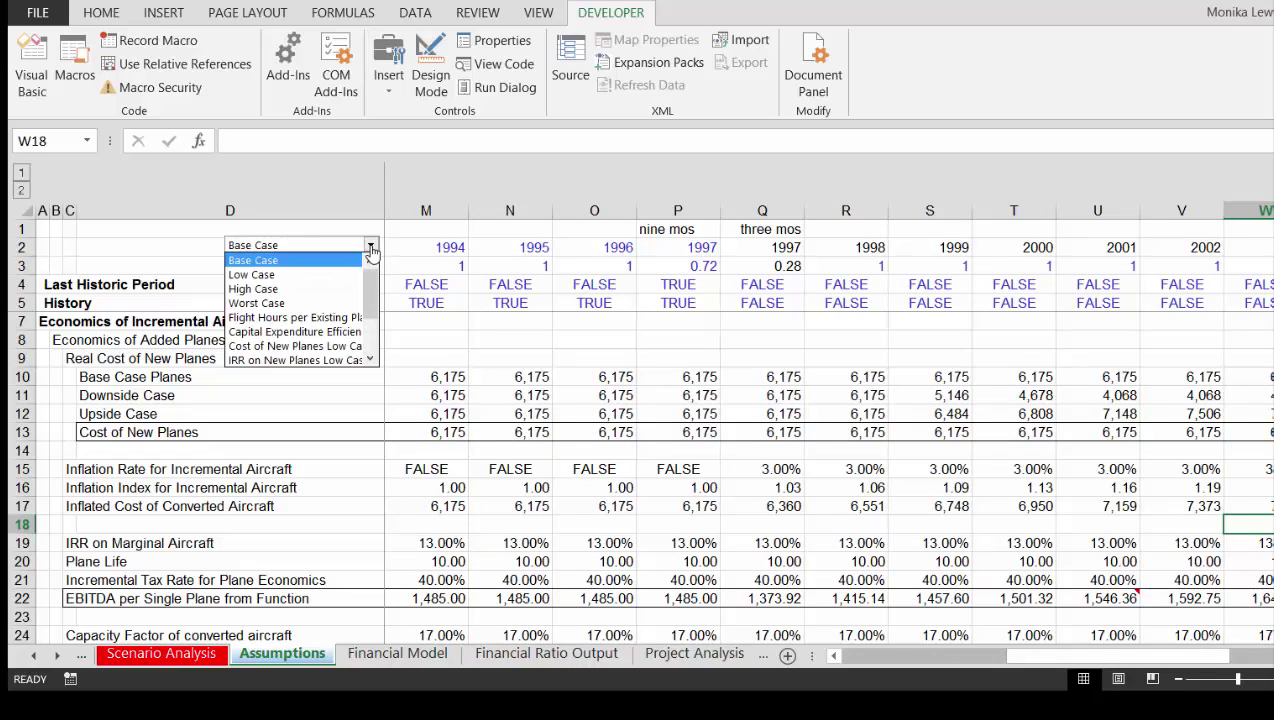
key(Down)
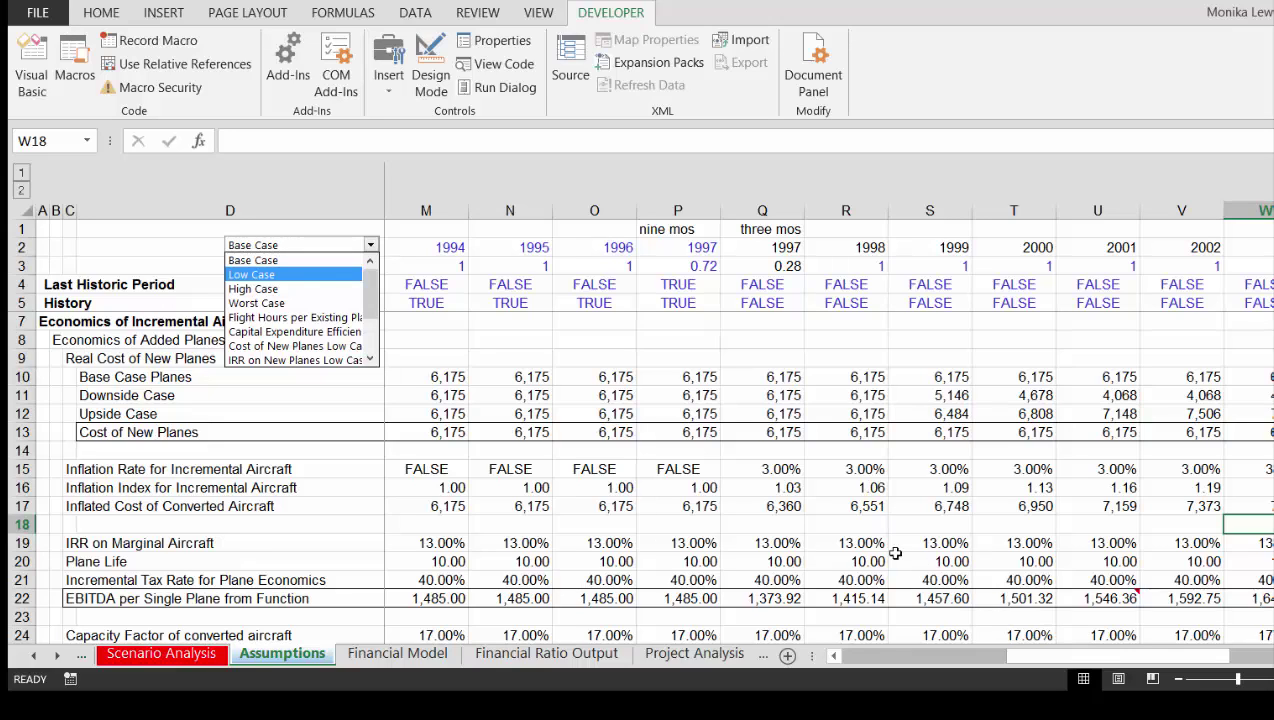
key(Return)
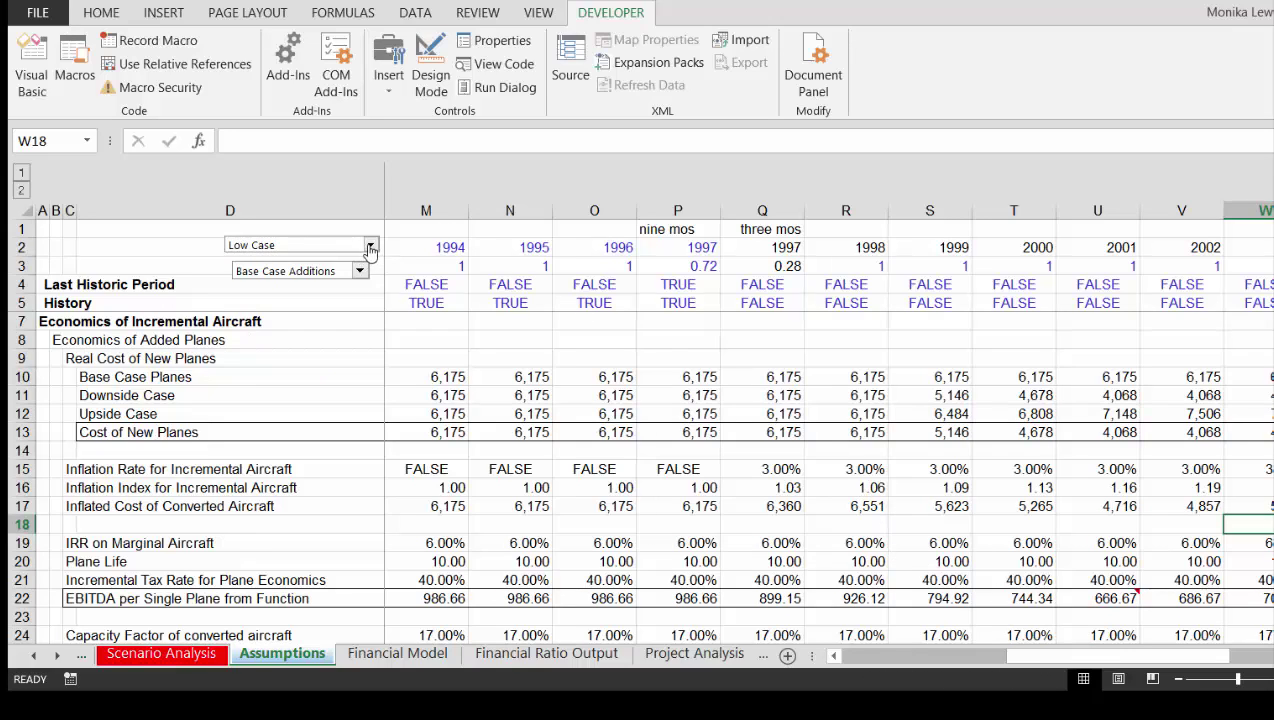
- Return the Assumptions sheet's scenario to Base Case and select the 1996 inflated cost of converted aircraft
click(370, 248)
click(372, 250)
click(571, 508)
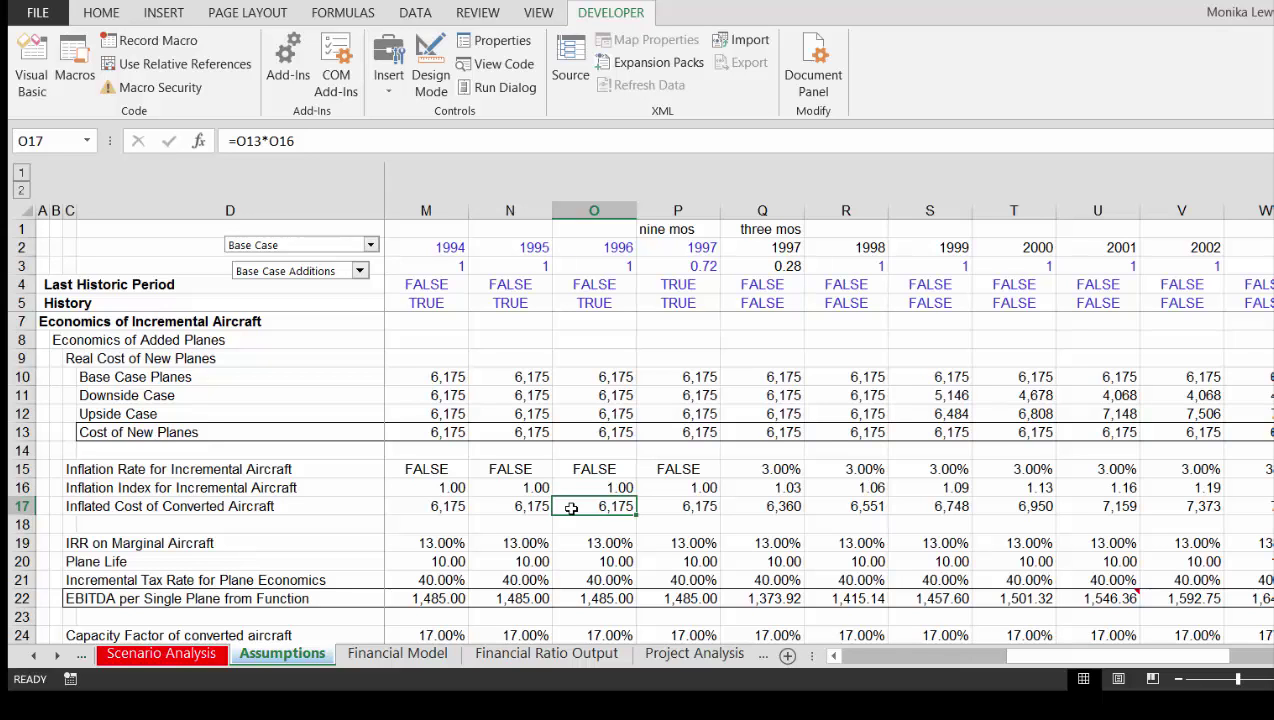
- Review the incremental aircraft assumptions from the inflated cost row down to the Existing Aircraft Analysis section
key(Left)
key(ctrl+shift+0)
key(Home)
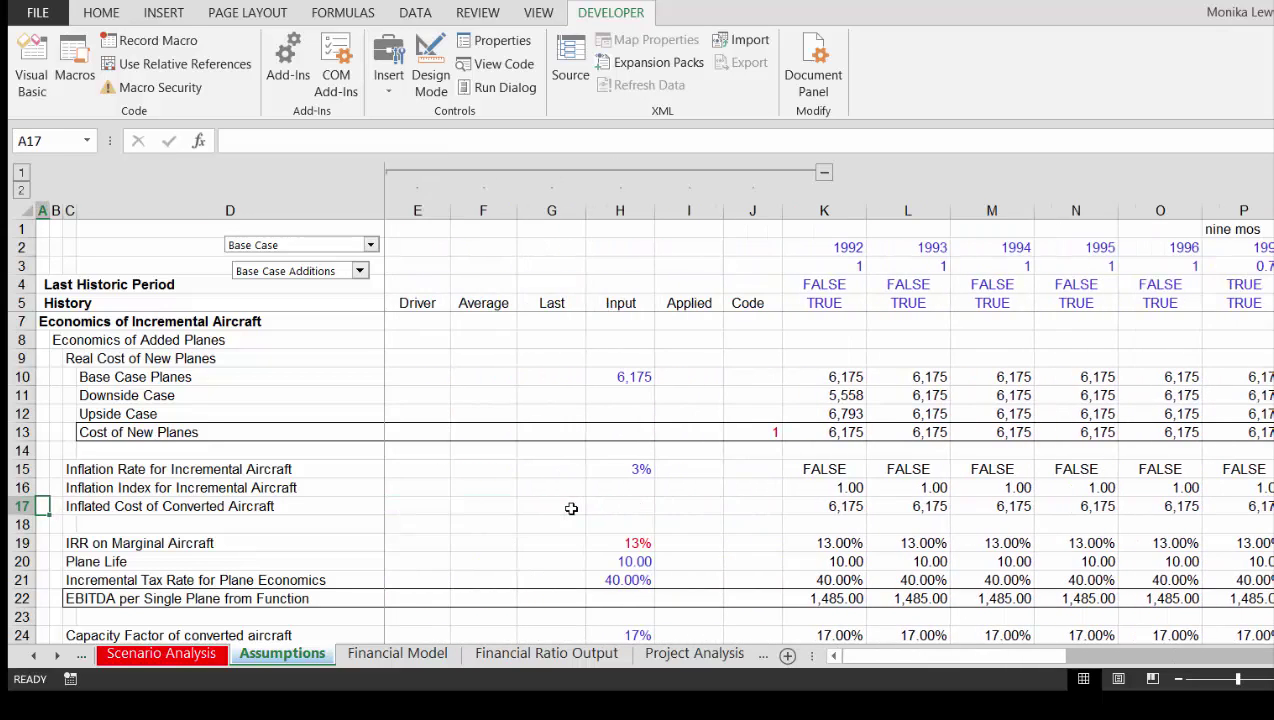
key(Right)
key(Down)
key(Down)
key(Down)
key(Down)
key(Down)
key(Down)
key(Down)
key(Down)
key(Down)
key(Down)
key(Down)
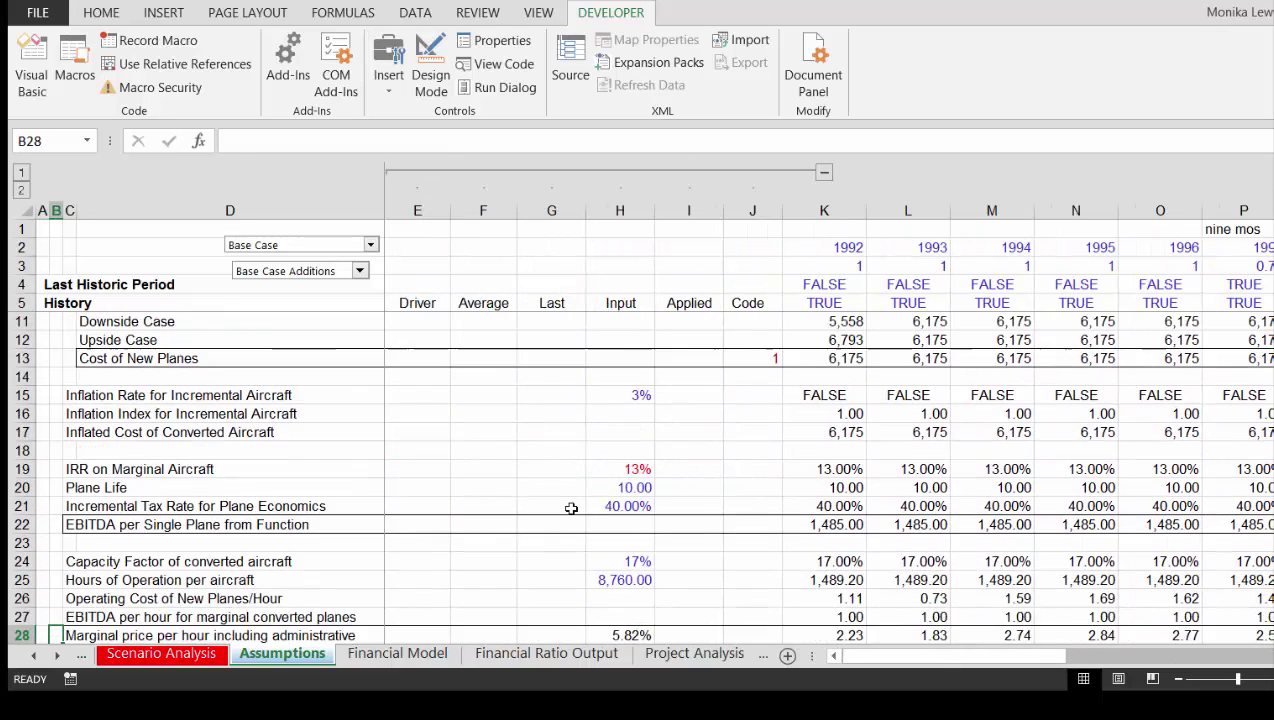
key(Down)
key(Down)
key(Down)
key(Down)
key(Down)
key(Down)
key(Up)
key(Up)
key(Up)
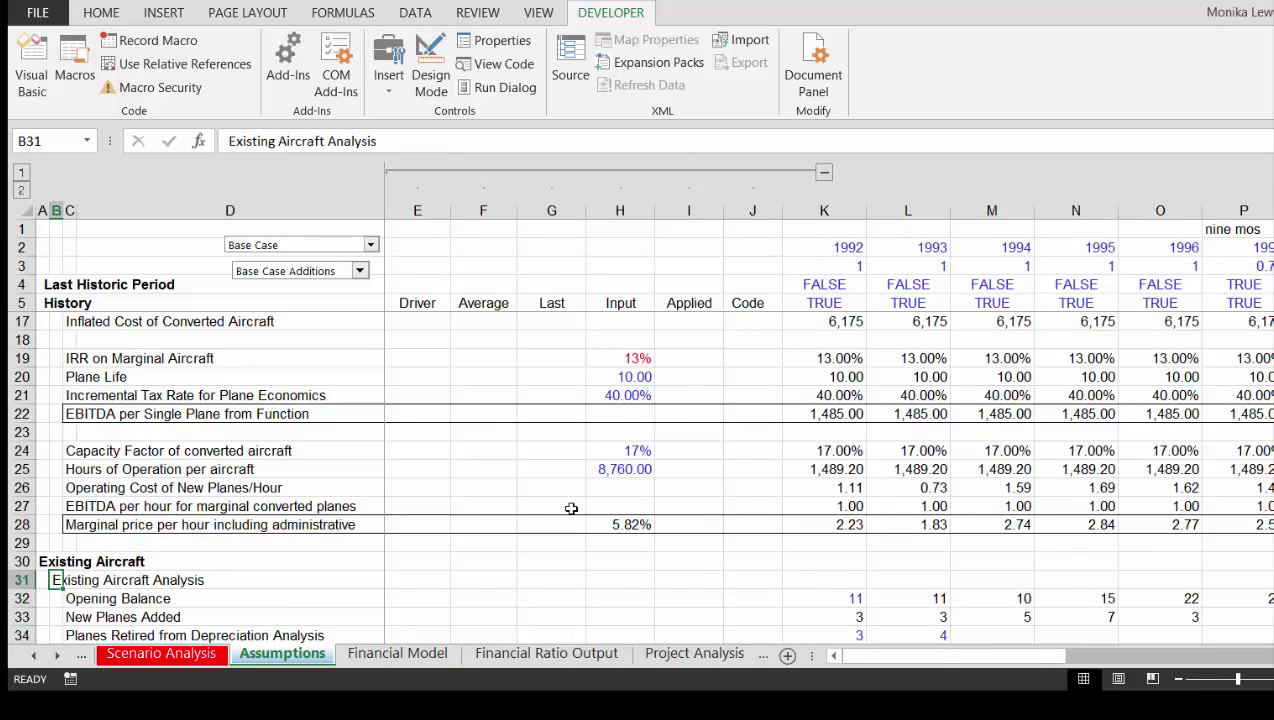
- Examine the Hours of Operation per aircraft formulas in row 25 across the historic and projected years
key(Right)
key(Right)
key(Right)
key(Right)
key(Right)
key(Right)
key(Right)
key(Right)
key(Right)
key(Right)
key(Right)
key(Up)
key(Up)
key(Up)
key(Up)
key(Up)
key(Up)
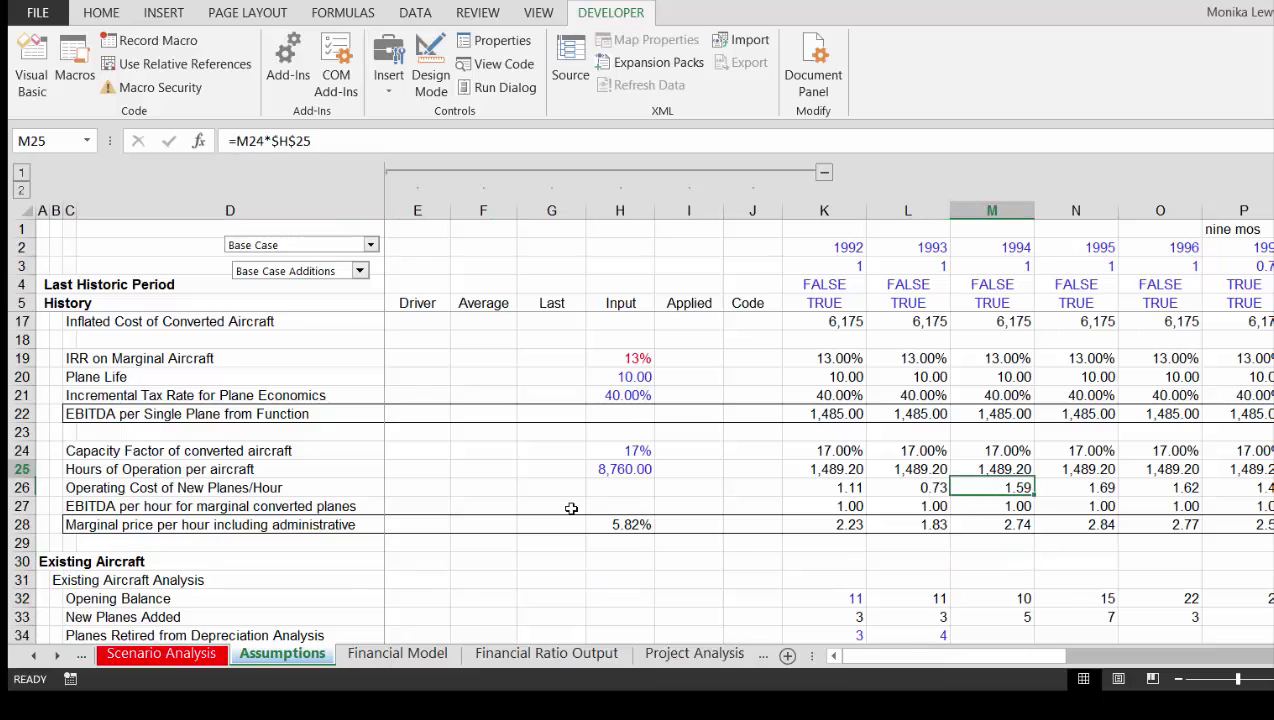
key(Up)
key(Down)
key(Left)
key(Left)
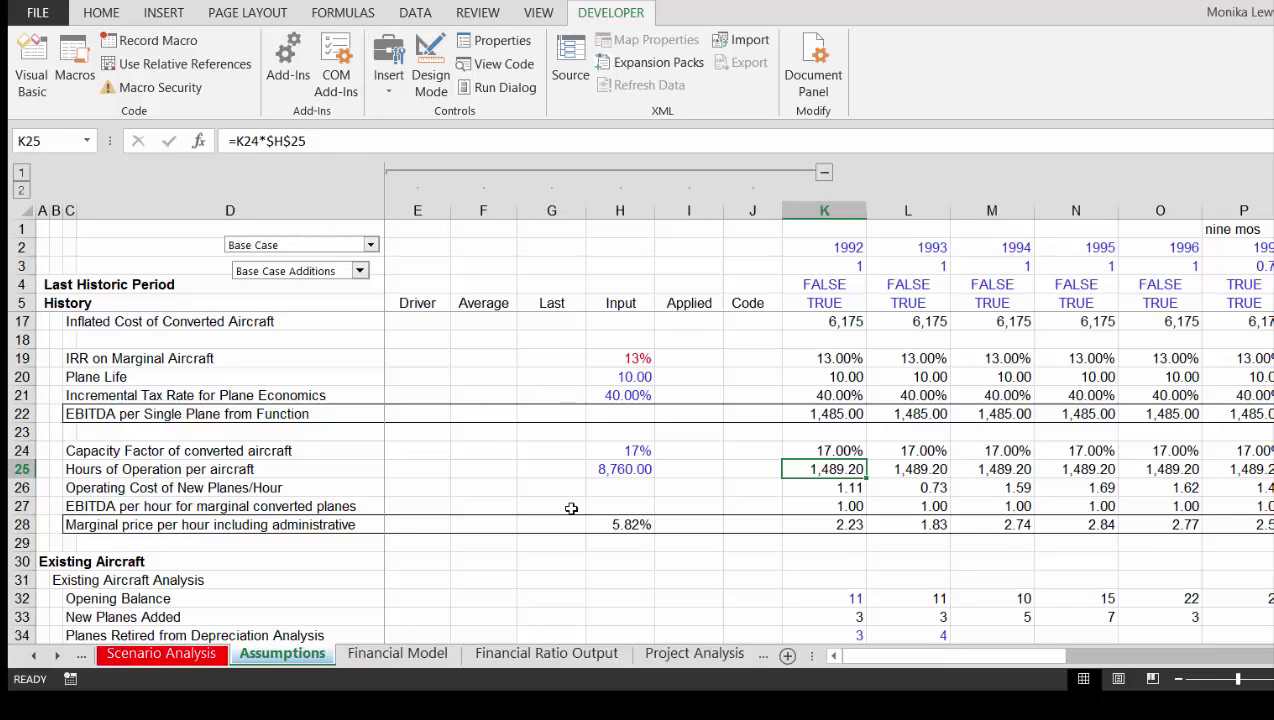
key(Right)
key(Right)
key(Right)
key(Right)
key(Right)
key(Right)
key(Right)
key(Right)
key(Right)
key(Right)
- Examine the Operating Cost of New Planes/Hour formulas in row 26 across the years
key(Down)
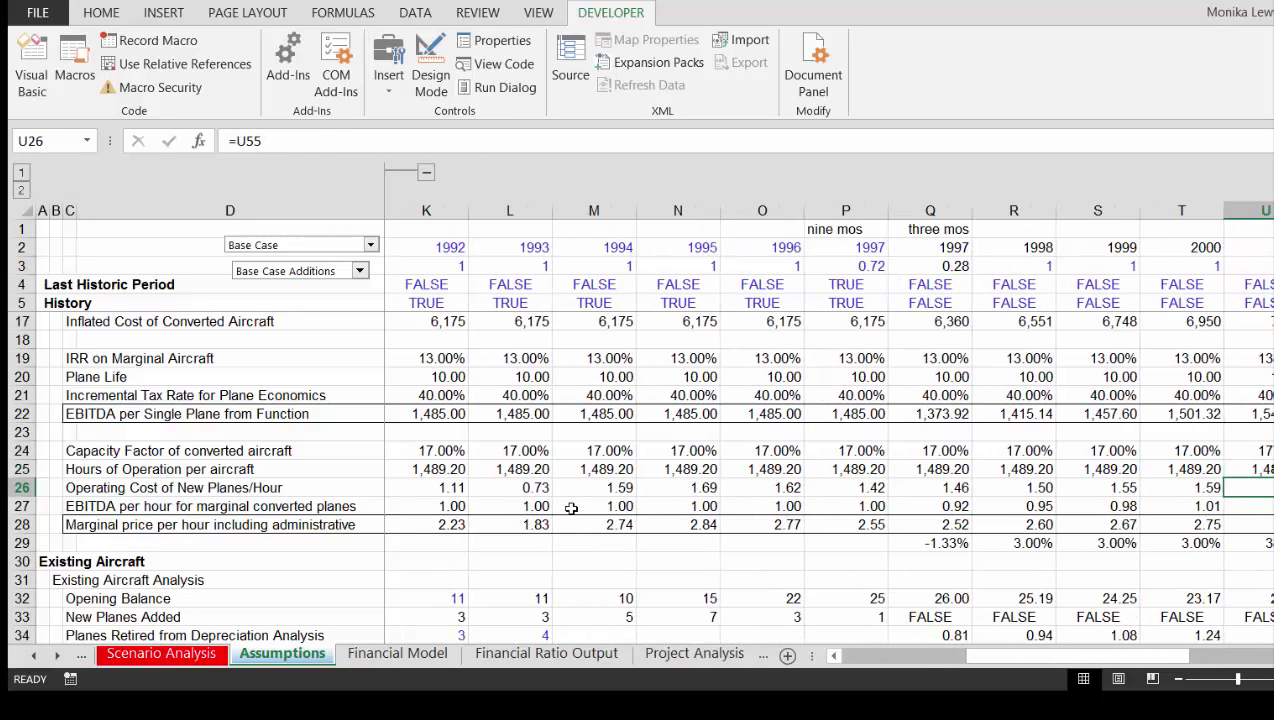
key(Left)
key(Left)
key(Left)
key(Left)
key(Left)
key(Left)
key(Left)
key(Left)
key(Left)
key(Left)
key(Left)
key(Left)
key(Left)
key(Left)
key(Right)
key(Right)
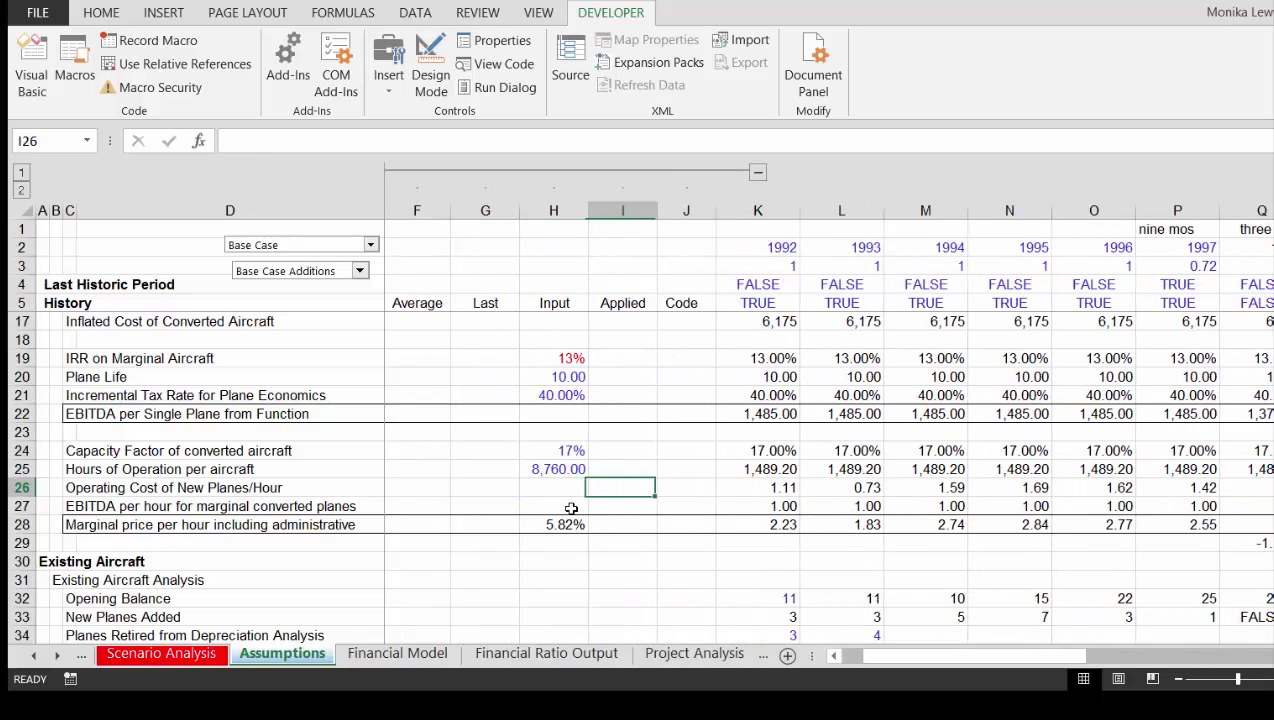
key(Right)
key(Right)
key(Right)
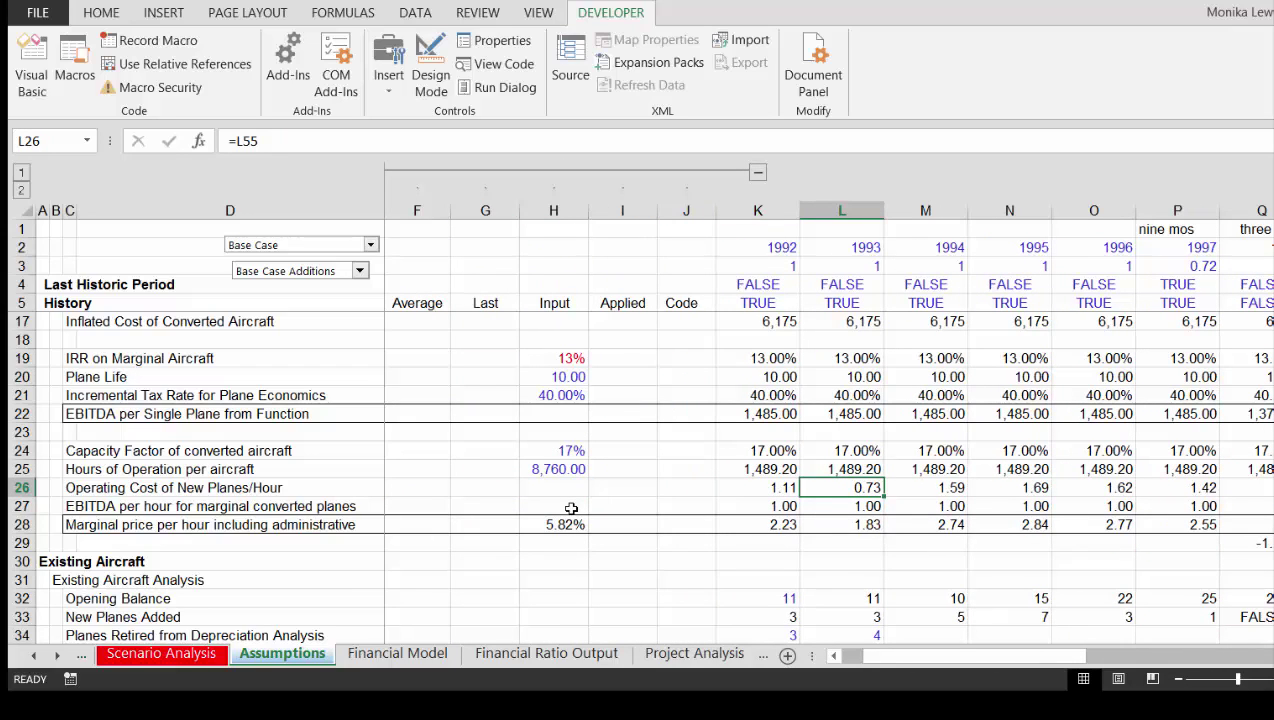
- Inspect how EBITDA per hour for marginal converted planes and the marginal price per hour are calculated in rows 27 and 28
key(Down)
key(Down)
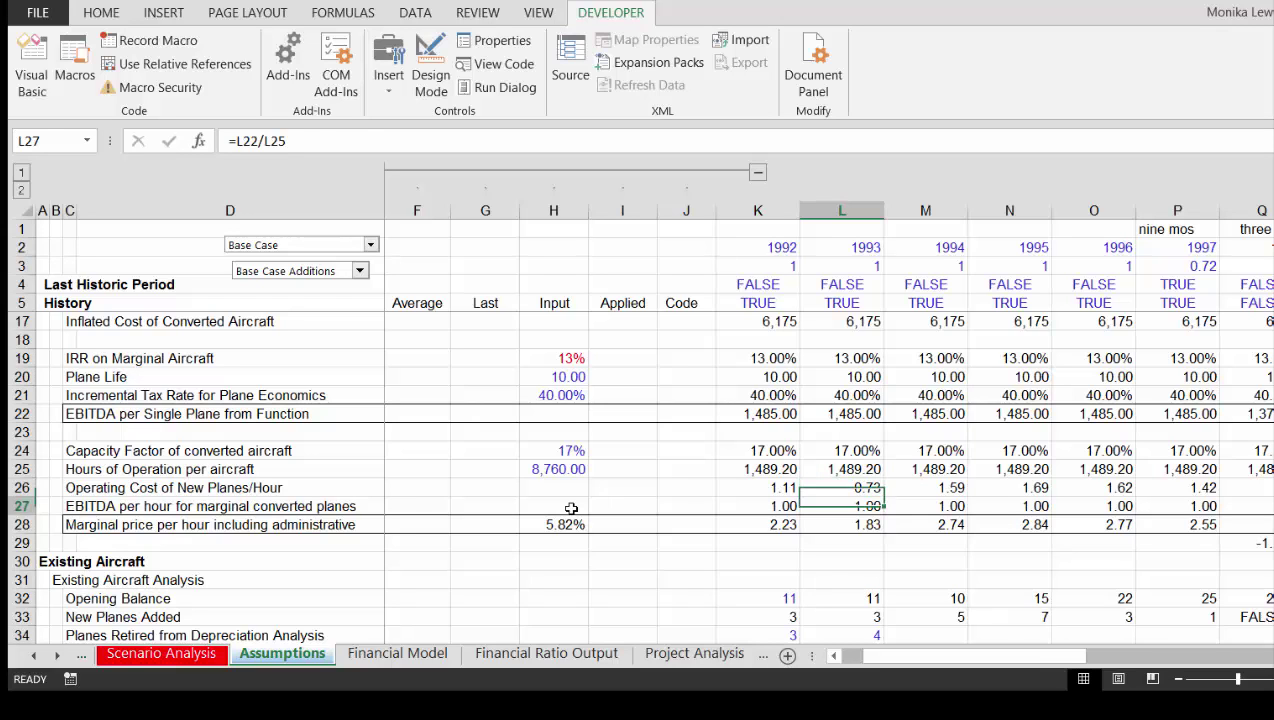
key(Left)
key(Left)
key(Right)
key(Right)
key(Right)
key(Right)
key(Right)
key(Right)
key(Right)
key(Right)
key(Right)
key(Right)
key(Right)
key(Right)
key(Right)
key(Right)
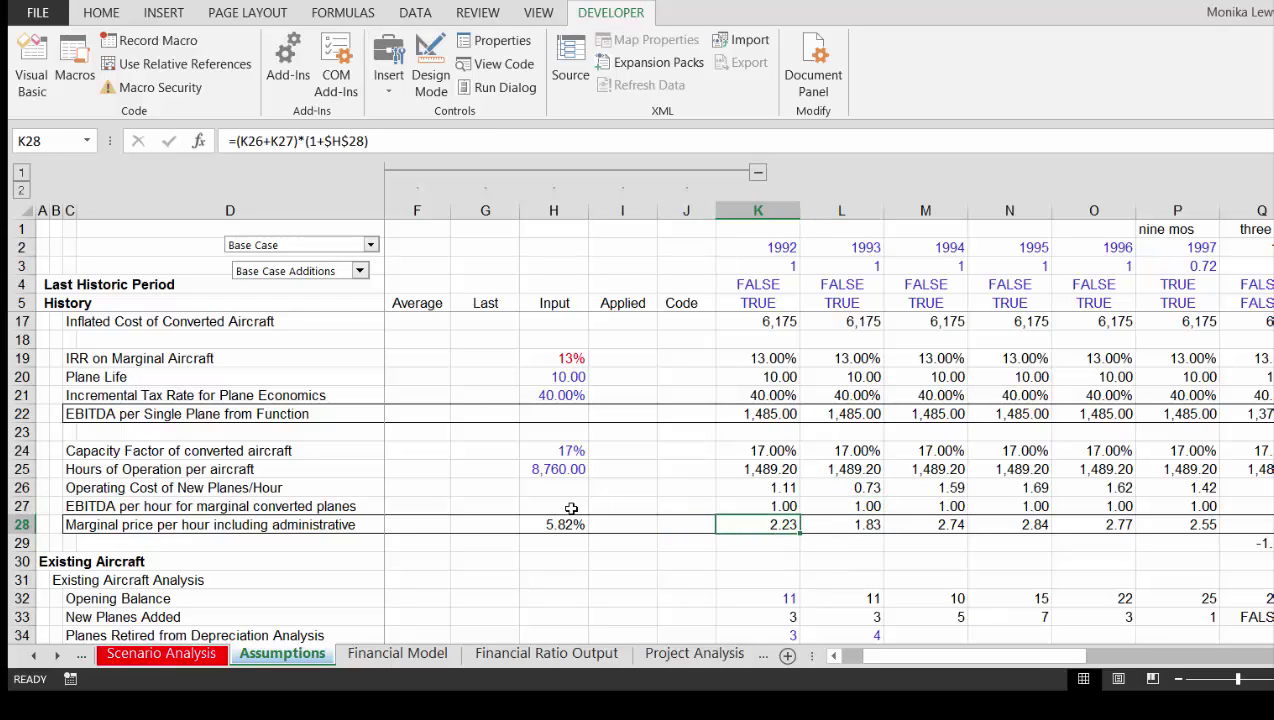
- Examine the marginal price per hour including administrative in row 28 through the projected years
key(Right)
key(Right)
key(Left)
key(Left)
key(Left)
key(Left)
key(Left)
key(Left)
key(Left)
key(Left)
key(Left)
key(Left)
key(Left)
key(Left)
key(Left)
key(Left)
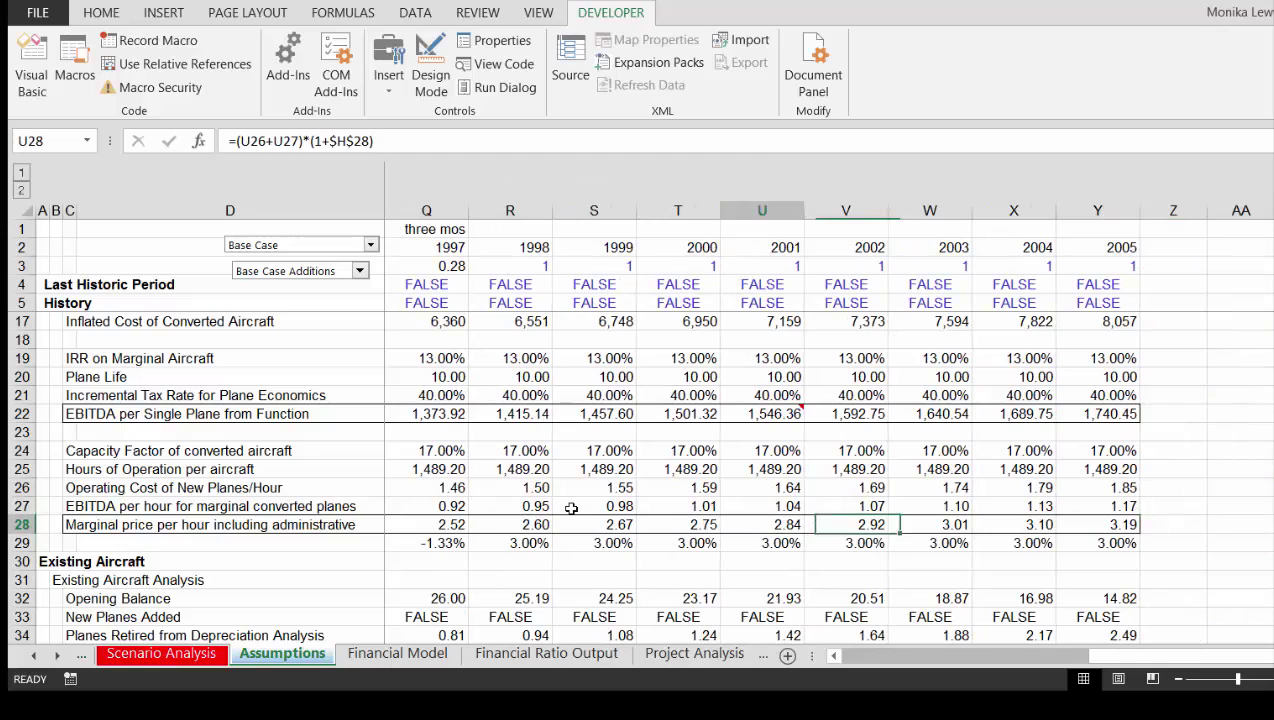
key(Right)
key(Right)
key(Right)
key(Right)
key(Right)
key(Right)
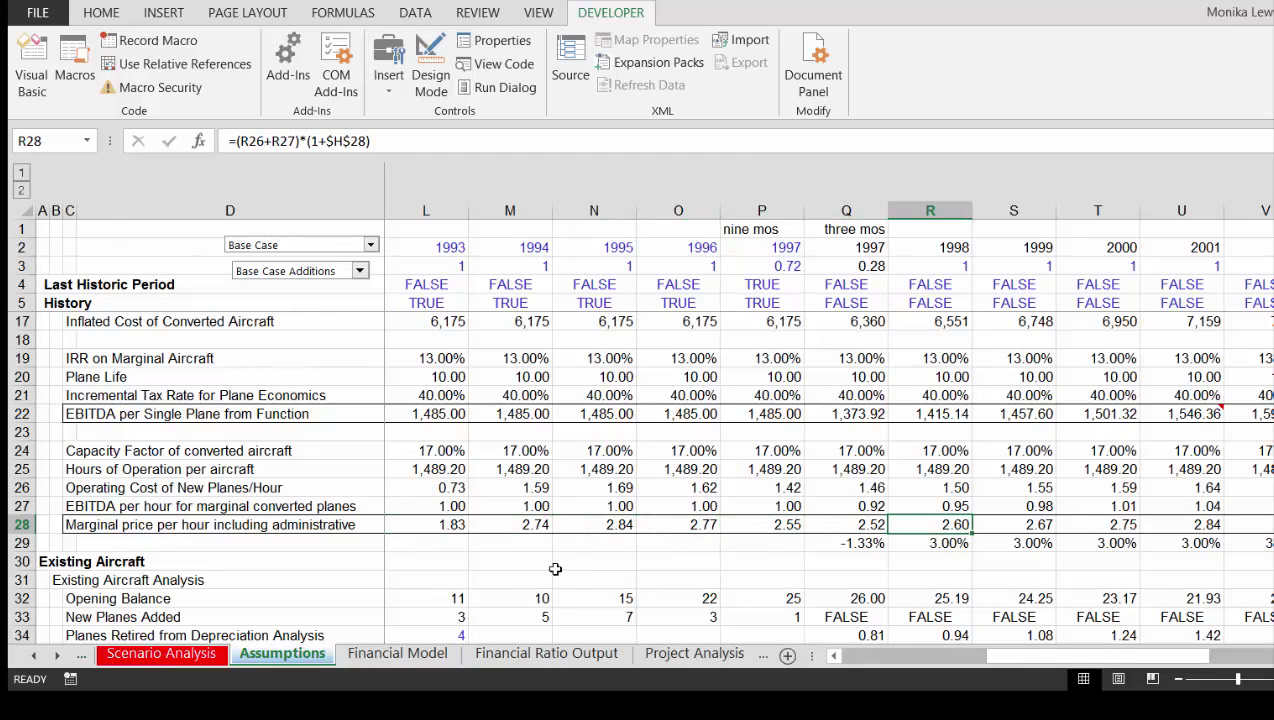
- Switch the Assumptions scenario to Low Case with the marginal price rows in view
click(371, 246)
key(Down)
key(Return)
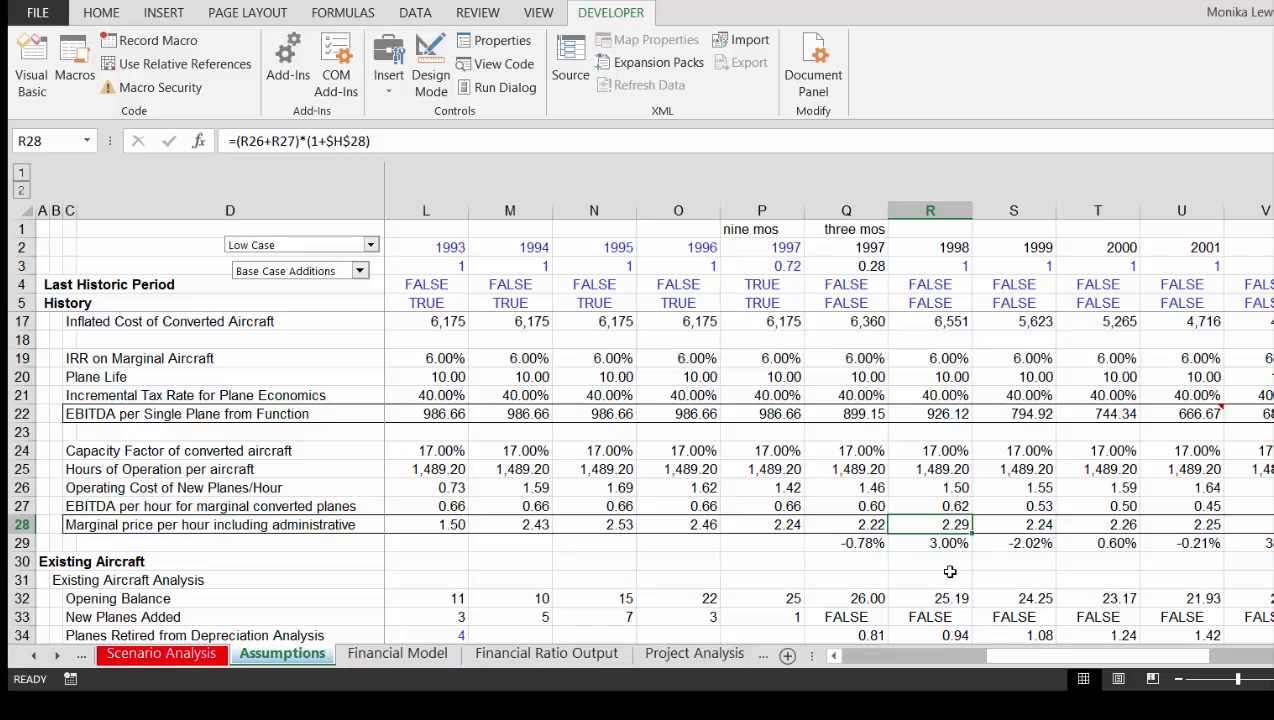
- Examine the yearly growth formulas in row 29 beneath the marginal price per hour under Low Case
key(Down)
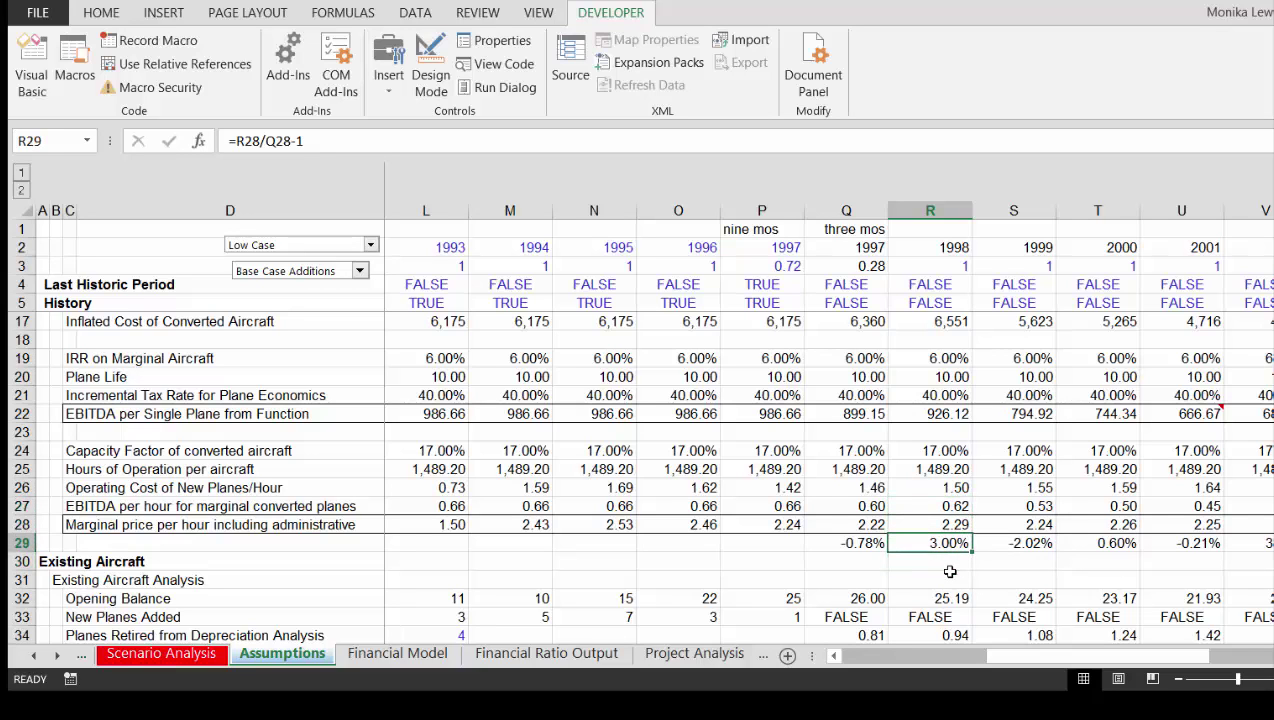
key(Right)
key(Right)
key(Right)
key(Right)
key(Right)
key(Right)
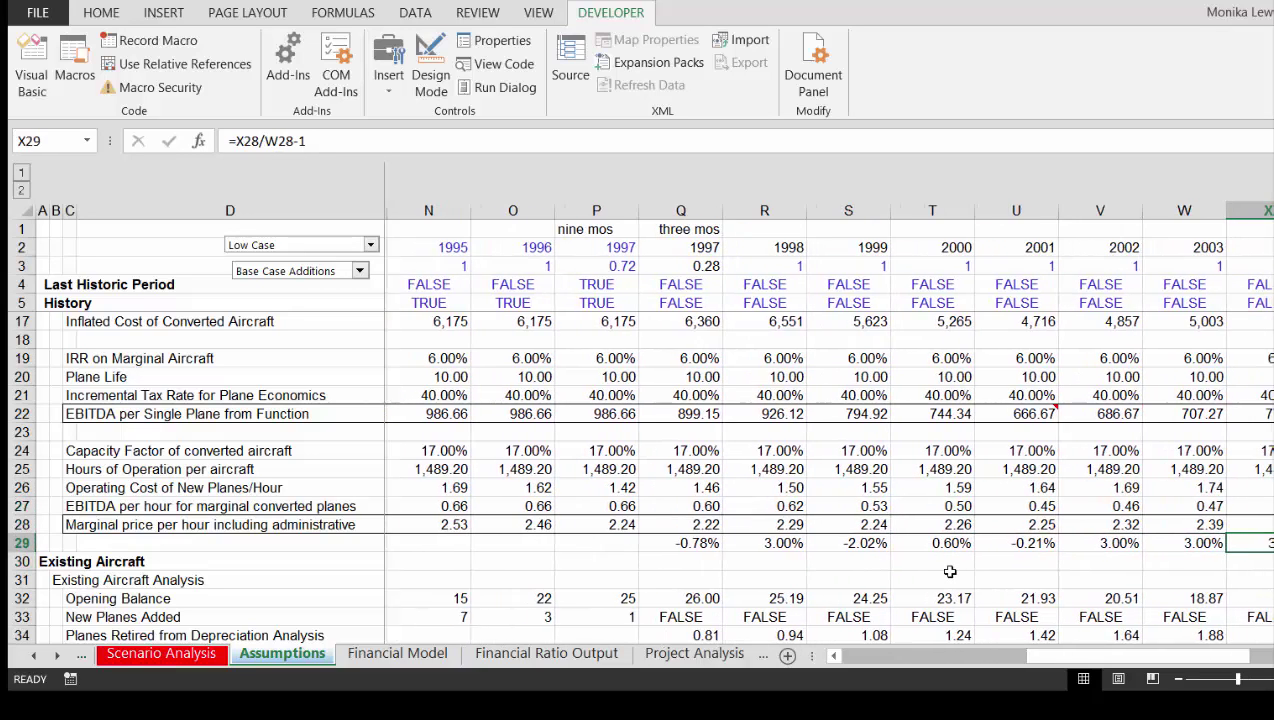
key(Left)
key(Left)
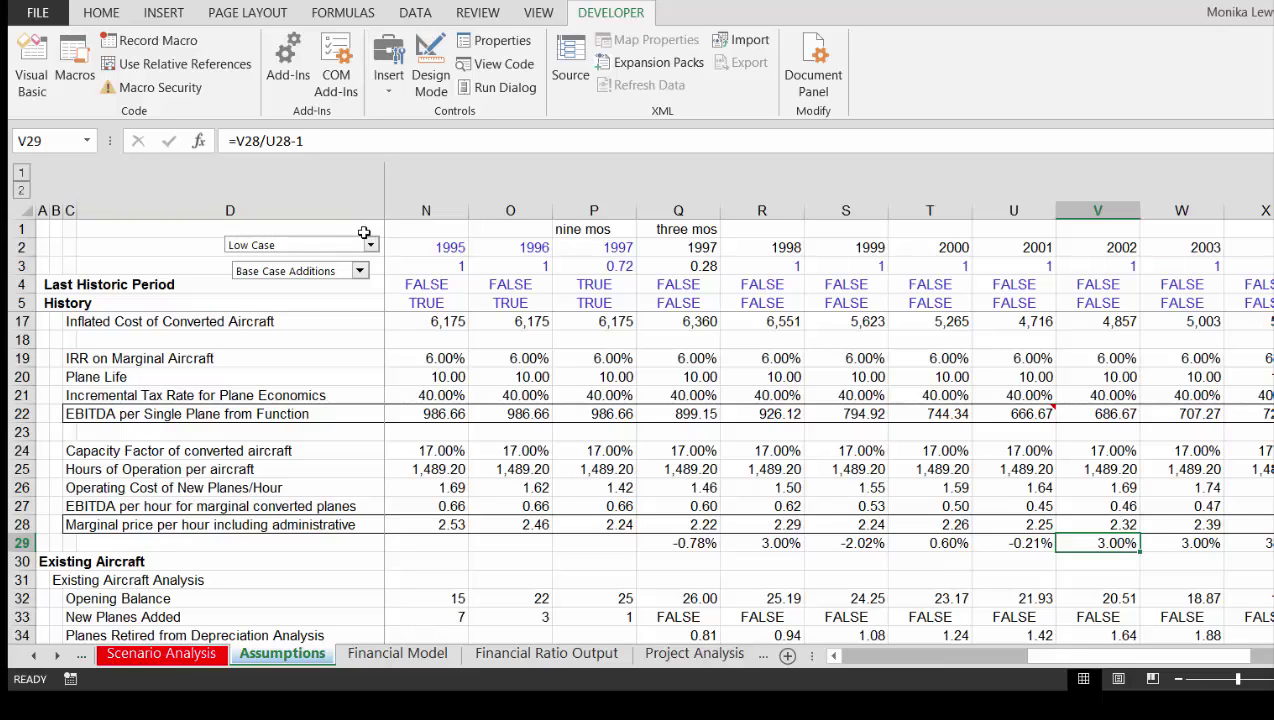
- Switch the scenario to High Case to compare the marginal price growth, and return it to Base Case
click(371, 249)
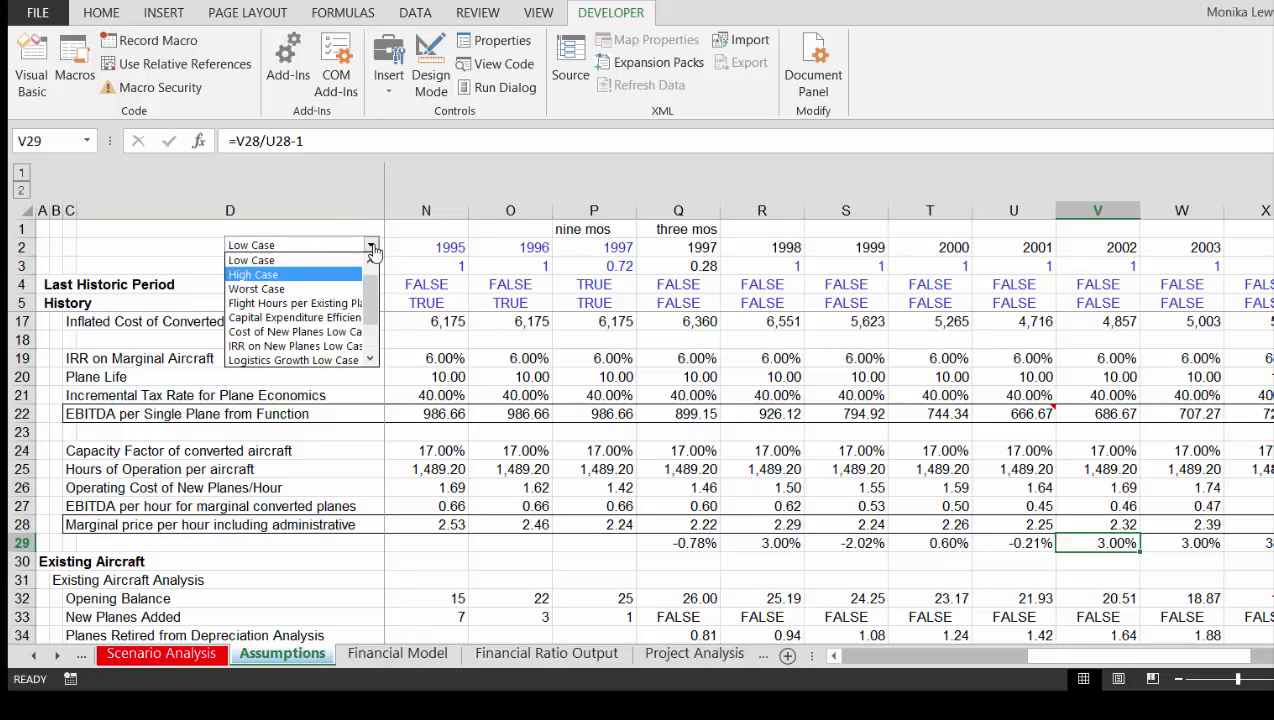
click(371, 249)
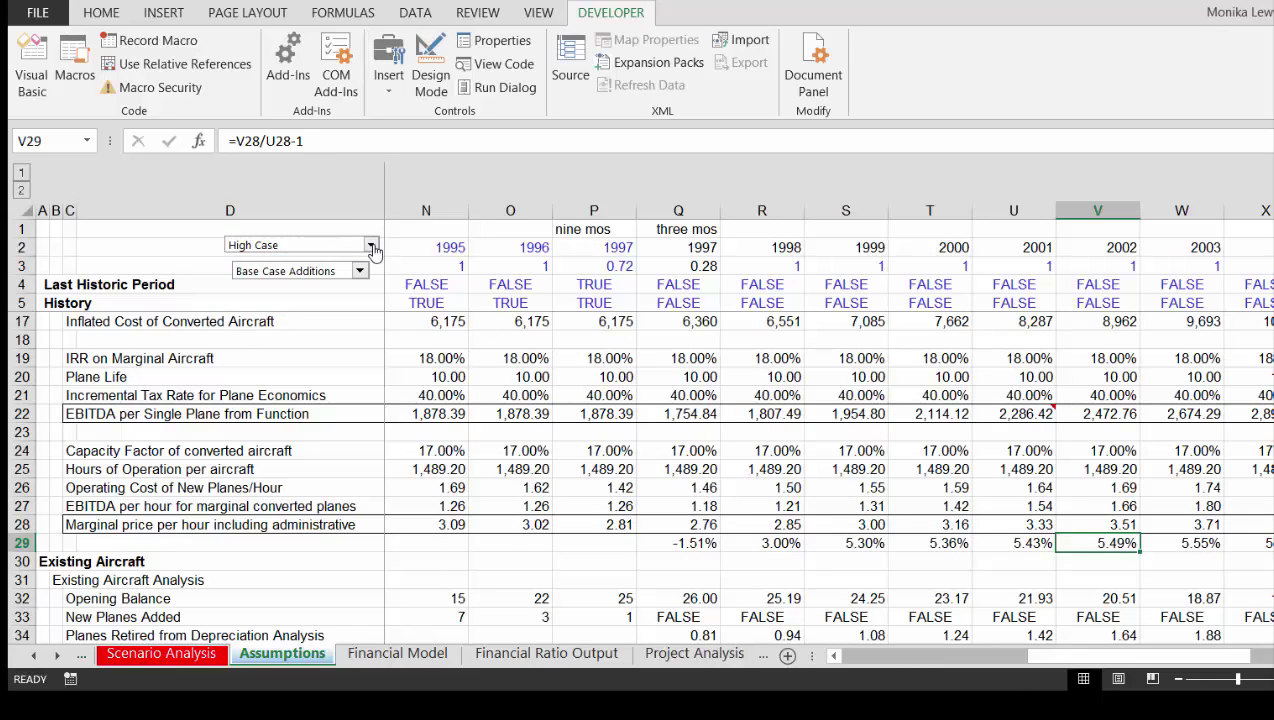
click(371, 249)
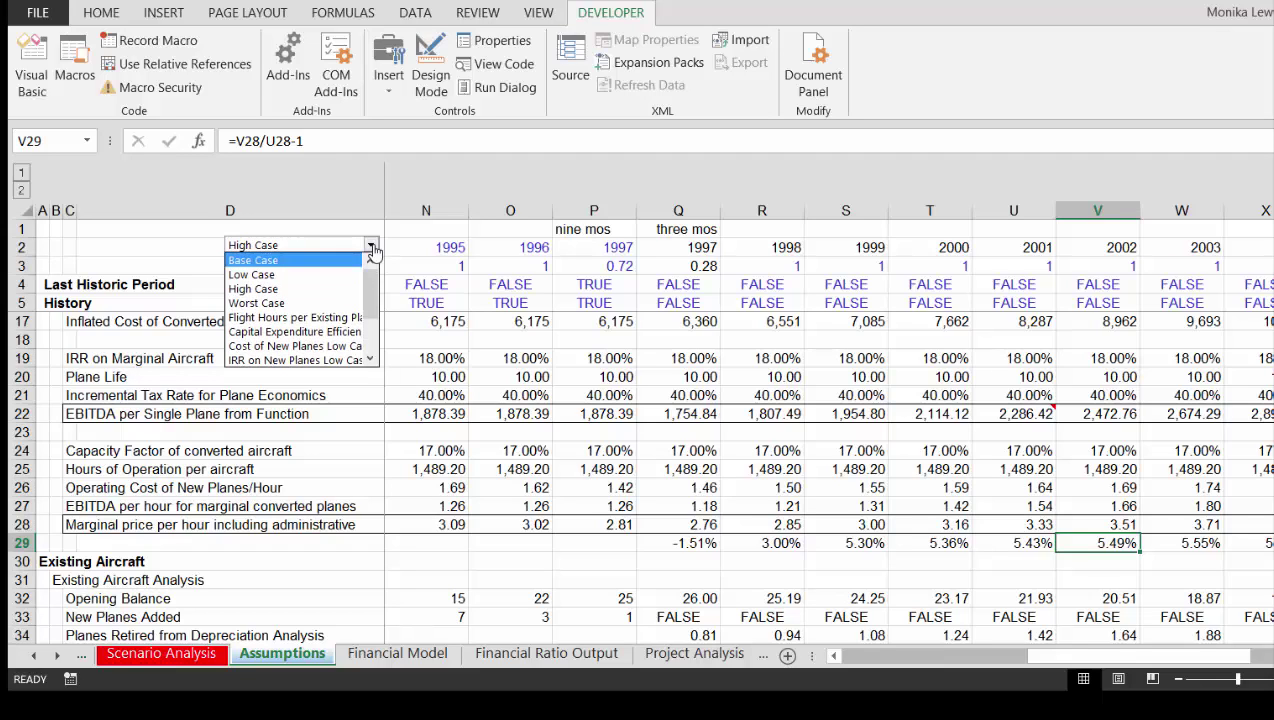
key(Return)
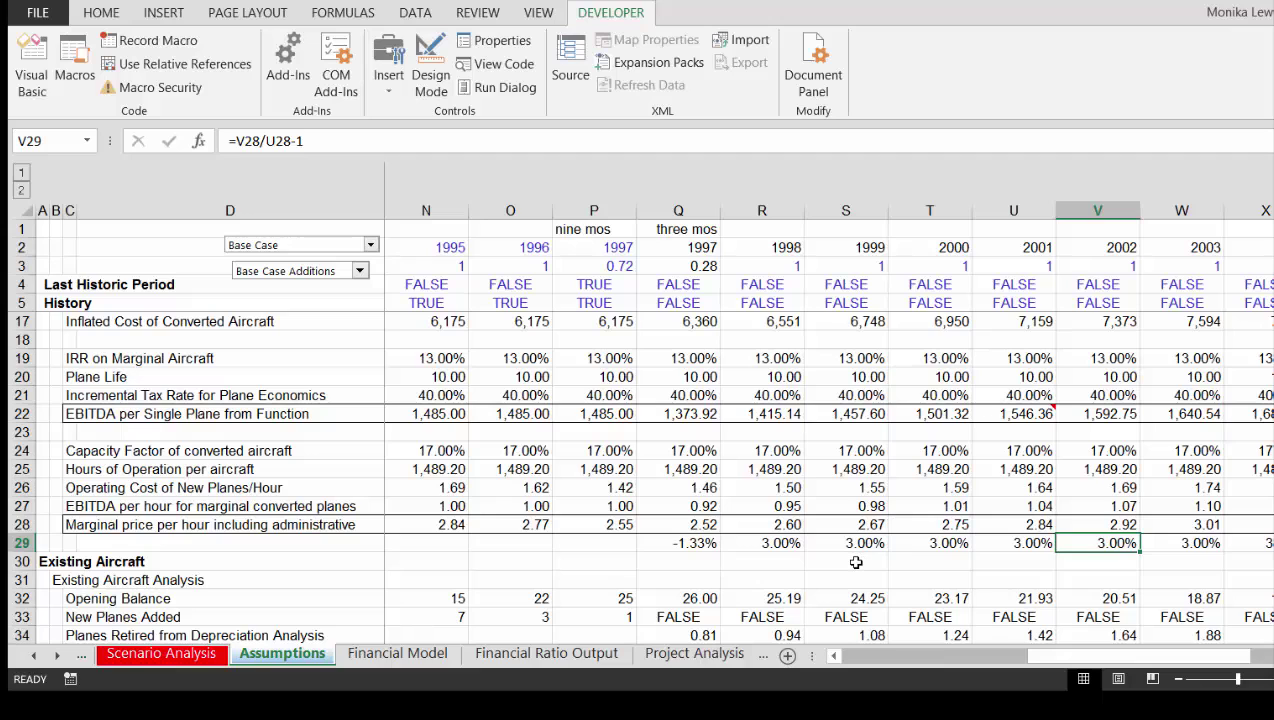
key(Down)
key(Left)
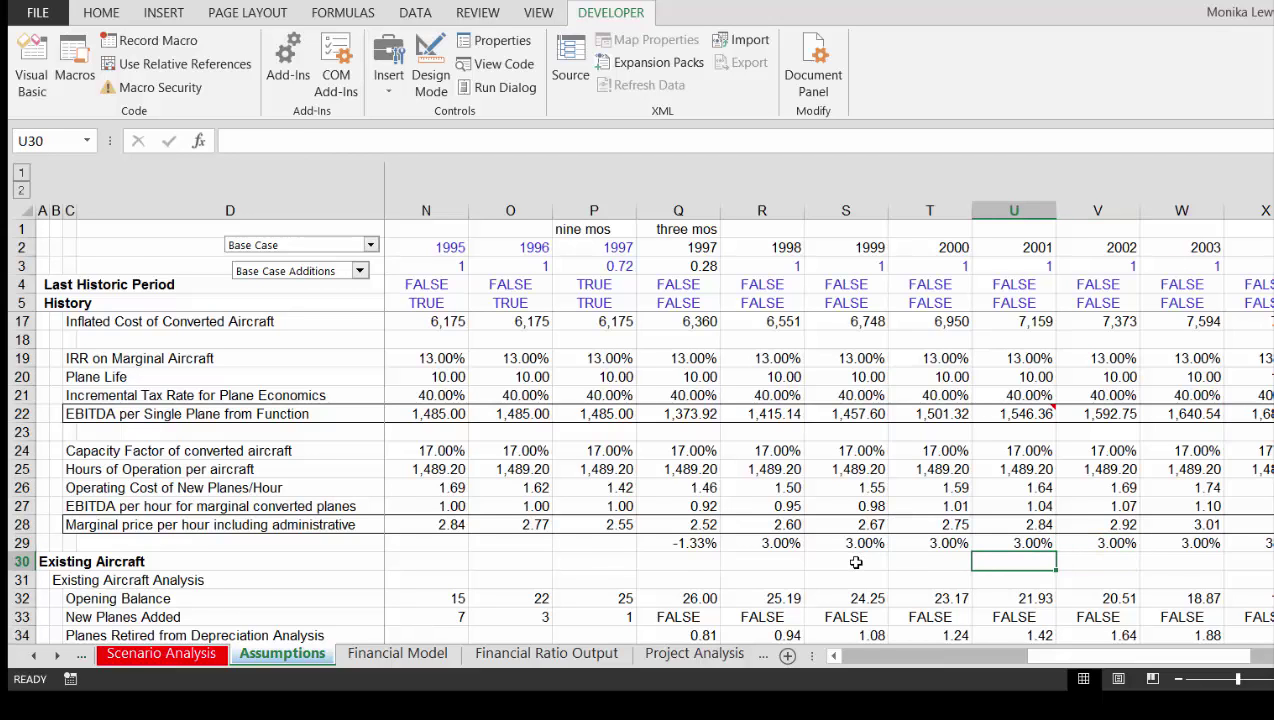
- Open the Financial Ratio Output sheet and switch the EPS chart's scenario to Low Case
key(ctrl+Page_Down)
key(ctrl+Page_Down)
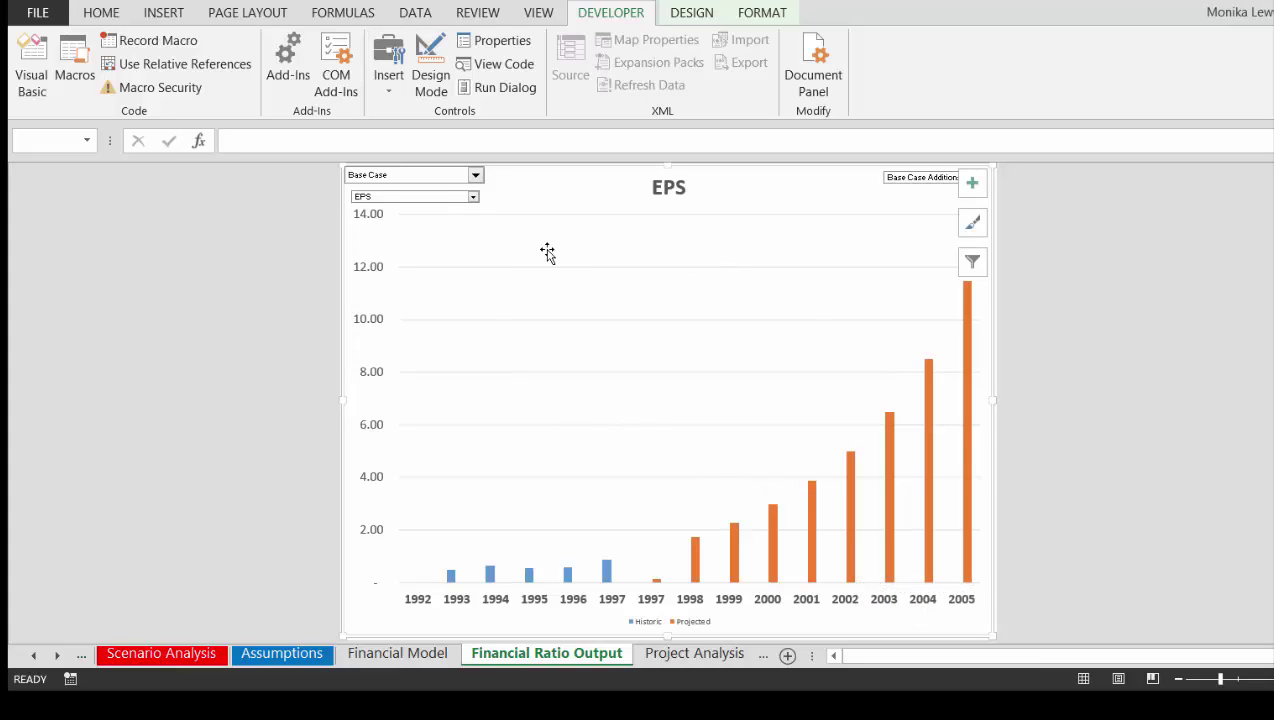
click(476, 177)
key(Down)
key(Return)
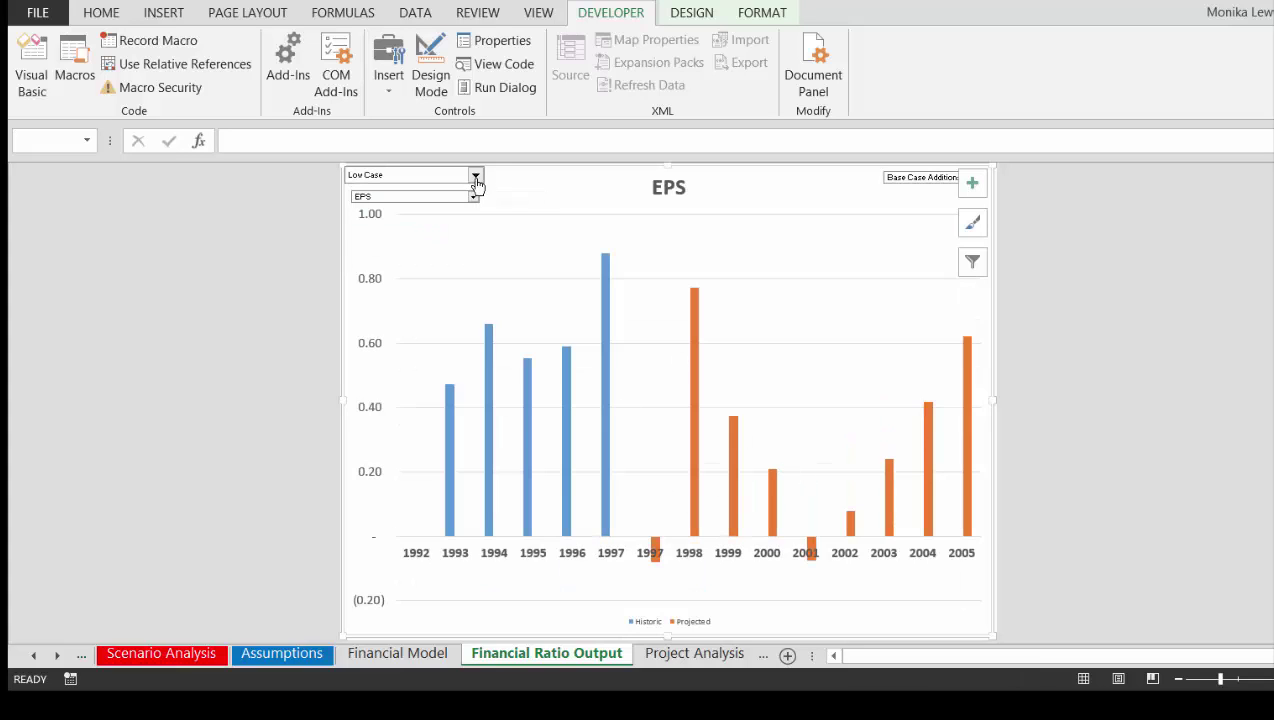
- Restore the EPS chart's scenario to Base Case and return to the Assumptions sheet
click(476, 177)
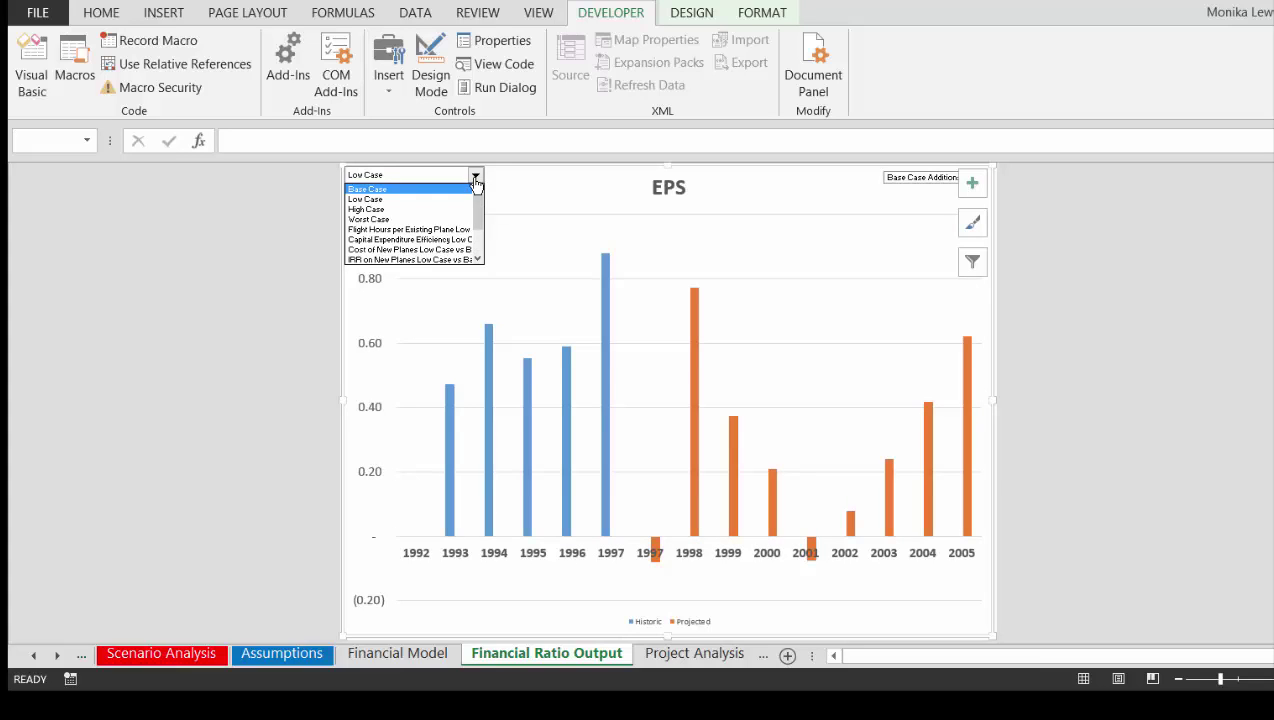
key(Return)
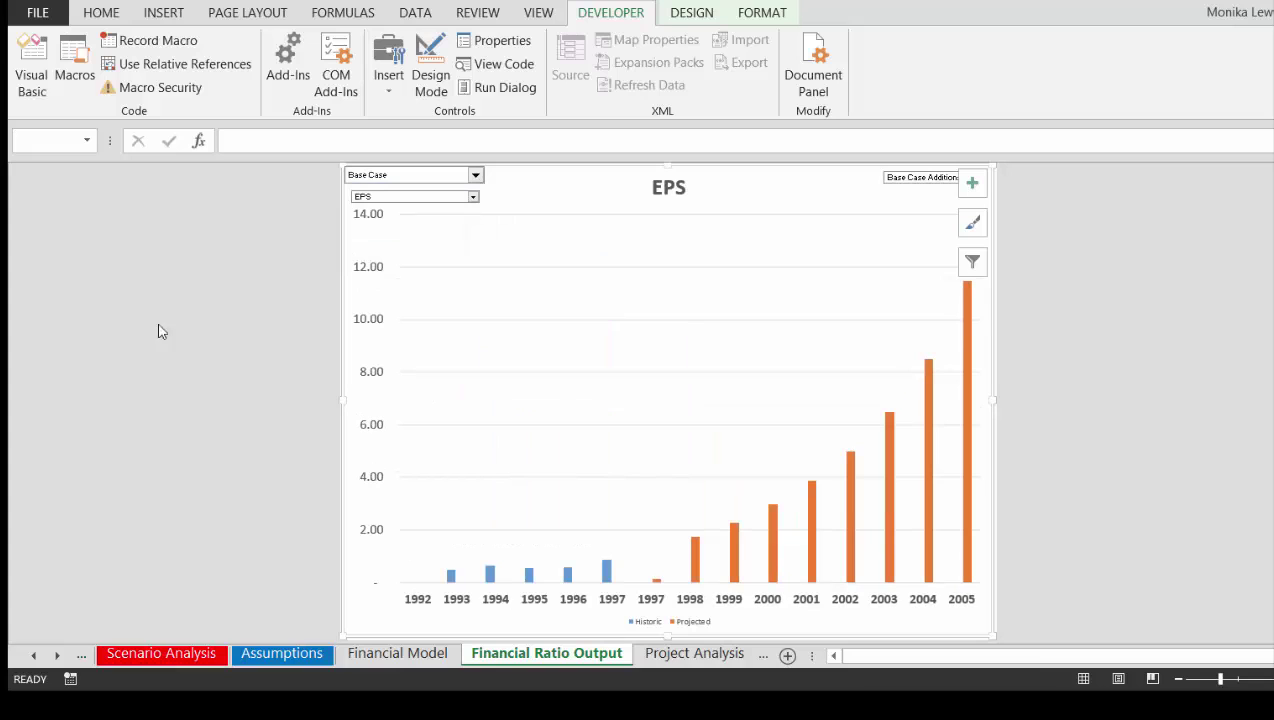
key(ctrl+Page_Up)
key(ctrl+Page_Up)
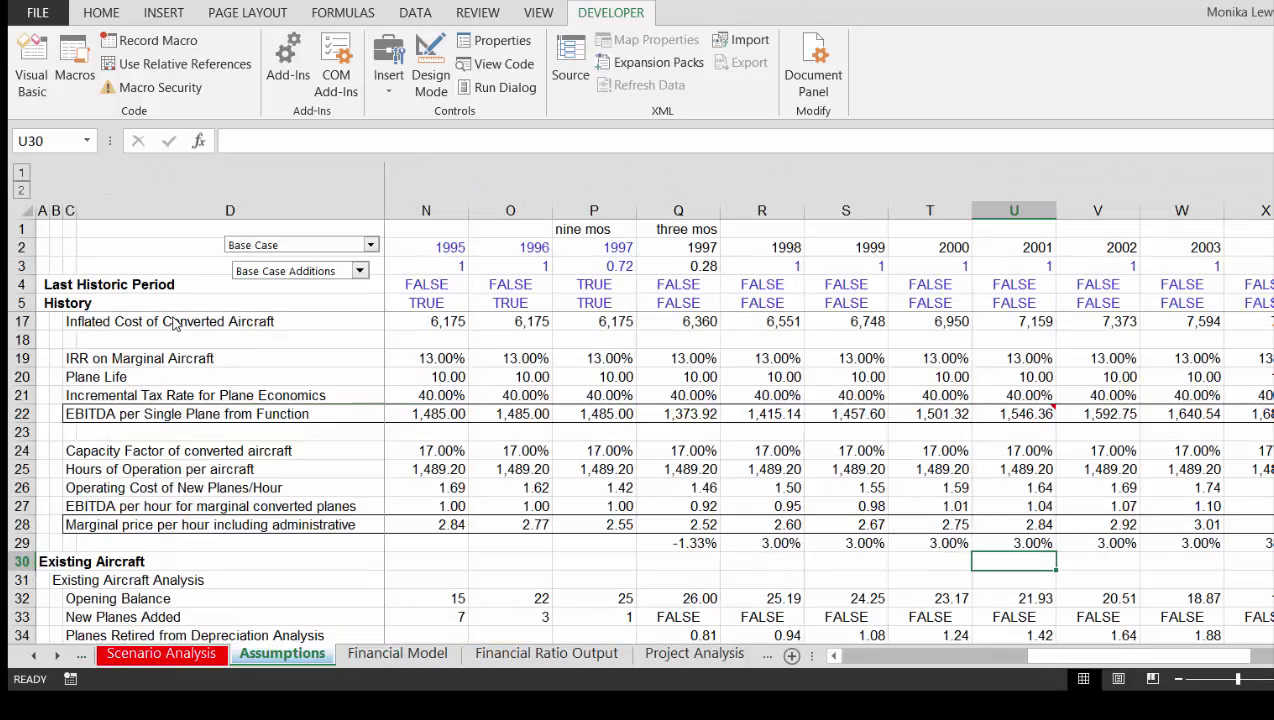
- Examine the Existing Aircraft section of the Assumptions sheet, from the opening plane balance down to Freight Revenues
key(Down)
key(Down)
key(Down)
key(Down)
key(Down)
key(Down)
key(Down)
key(Down)
key(Down)
key(Down)
key(Down)
key(Down)
key(Down)
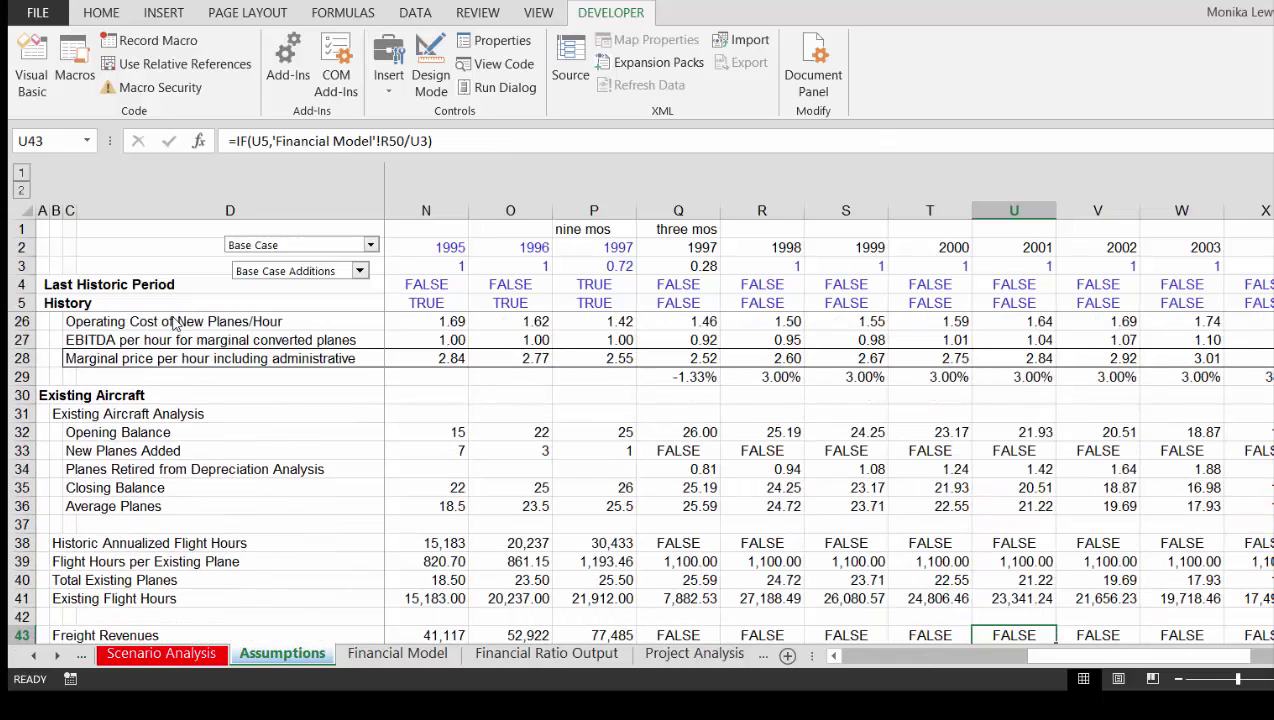
key(Up)
key(Left)
key(Left)
key(Left)
key(Left)
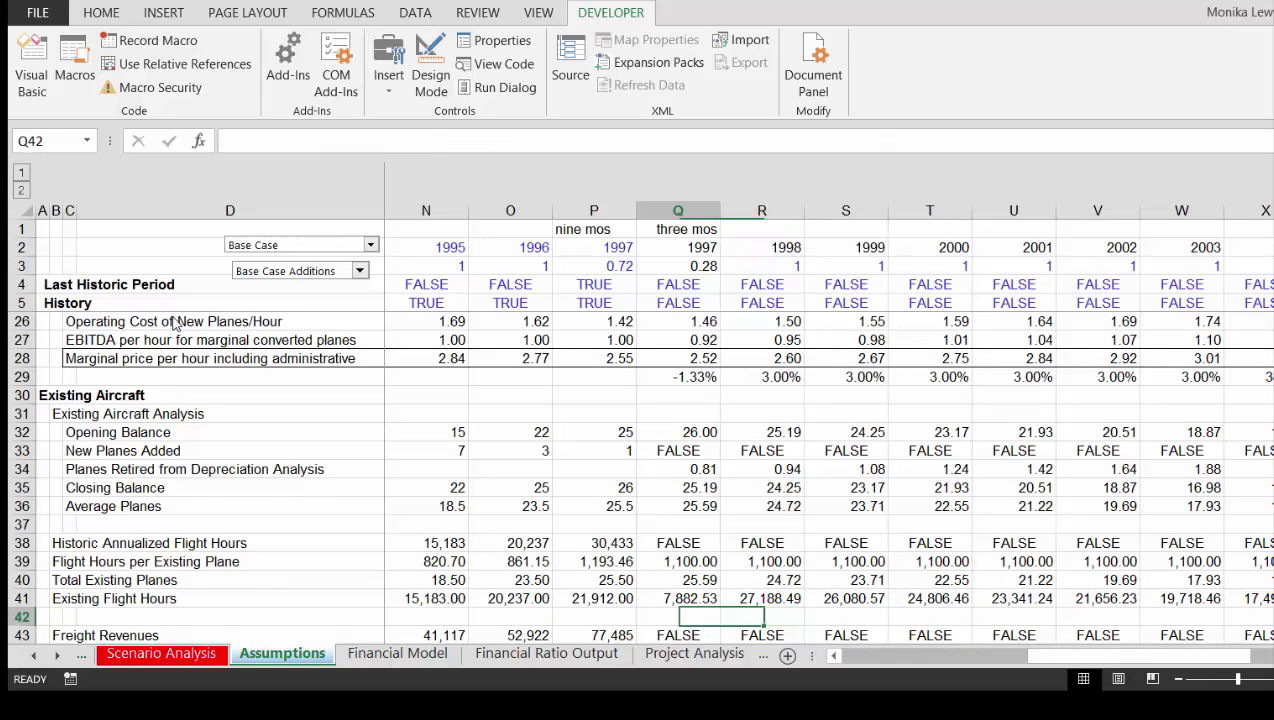
- Inspect the Planes Retired from Depreciation Analysis formula in Q34 and follow that row through the forecast years to 2005
key(Up)
key(Up)
key(Up)
key(Up)
key(Up)
key(Up)
key(Up)
key(Up)
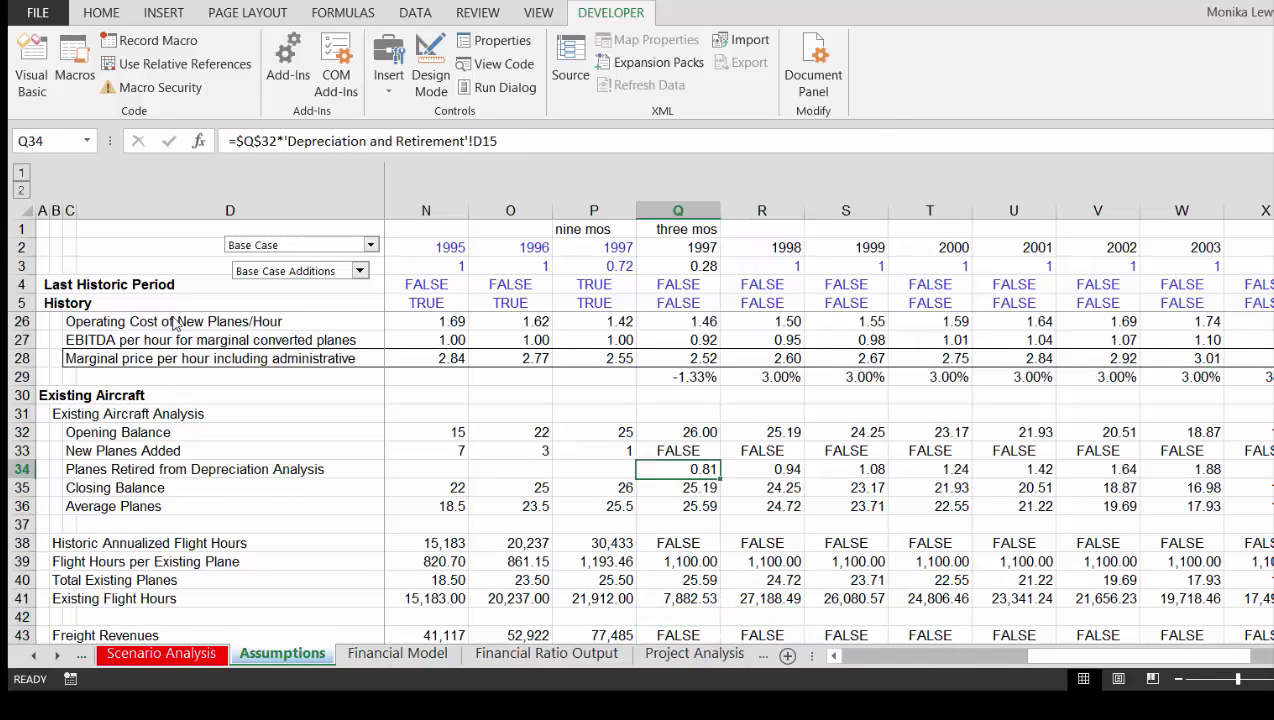
key(Right)
key(Right)
key(Right)
key(Right)
key(Right)
key(Right)
key(Right)
key(Right)
key(Right)
key(Right)
key(Right)
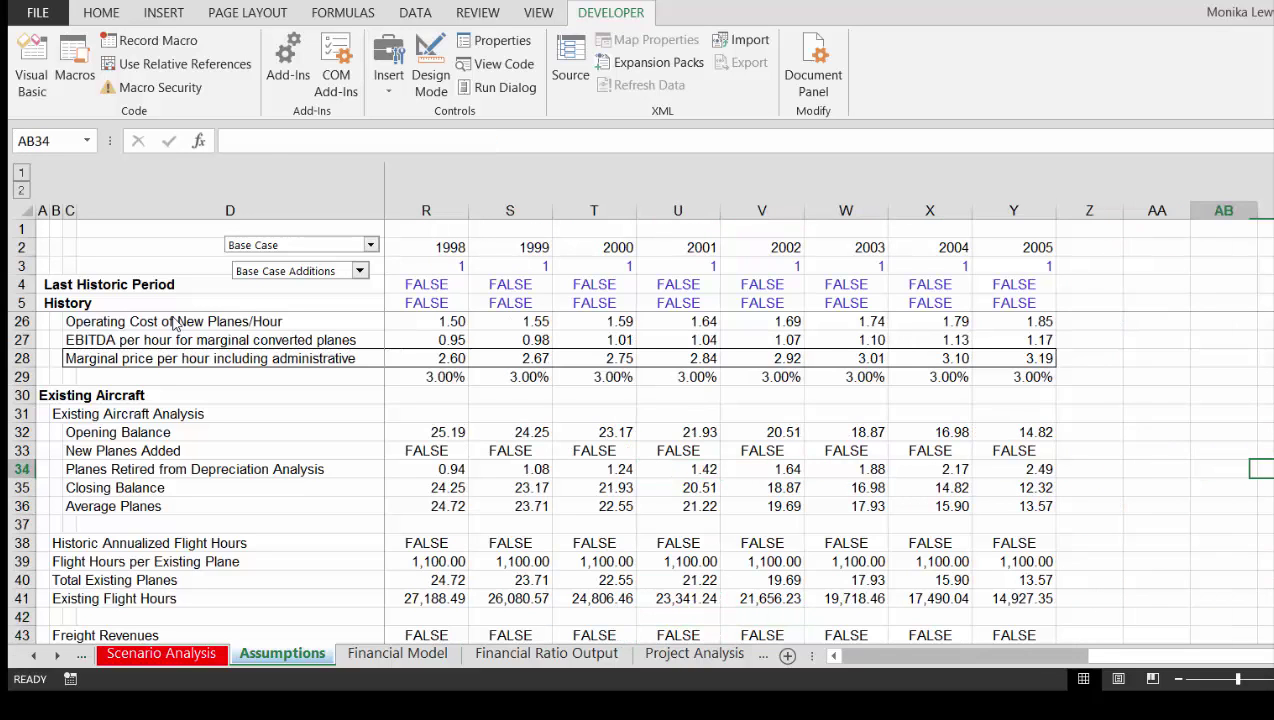
- Review the historic figures for existing aircraft from 1992, from Closing Balance down to Freight Revenue per Plane
key(Left)
key(Left)
key(Left)
key(Left)
key(Left)
key(Left)
key(Left)
key(Left)
key(Left)
key(Left)
key(Left)
key(Left)
key(Left)
key(Left)
key(Left)
key(Left)
key(Left)
key(Down)
key(Down)
key(Down)
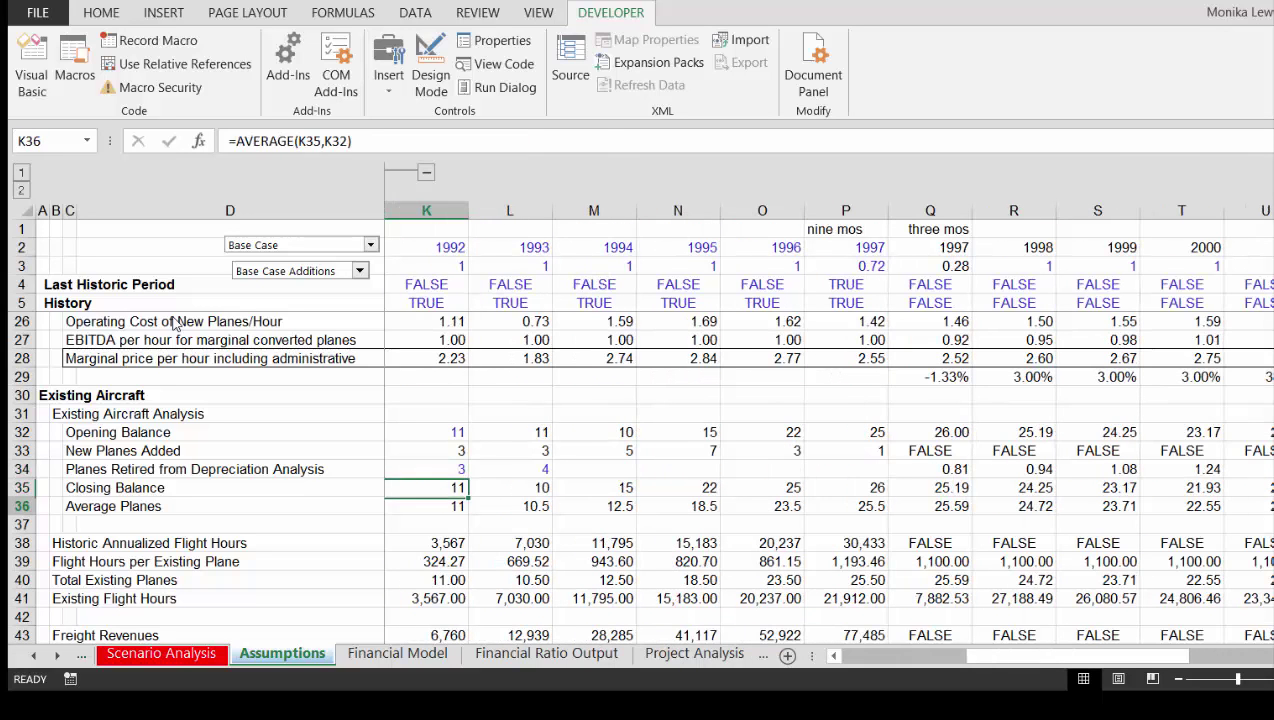
key(Down)
key(Down)
key(Down)
key(Down)
key(Down)
key(Down)
key(Down)
key(Down)
key(Down)
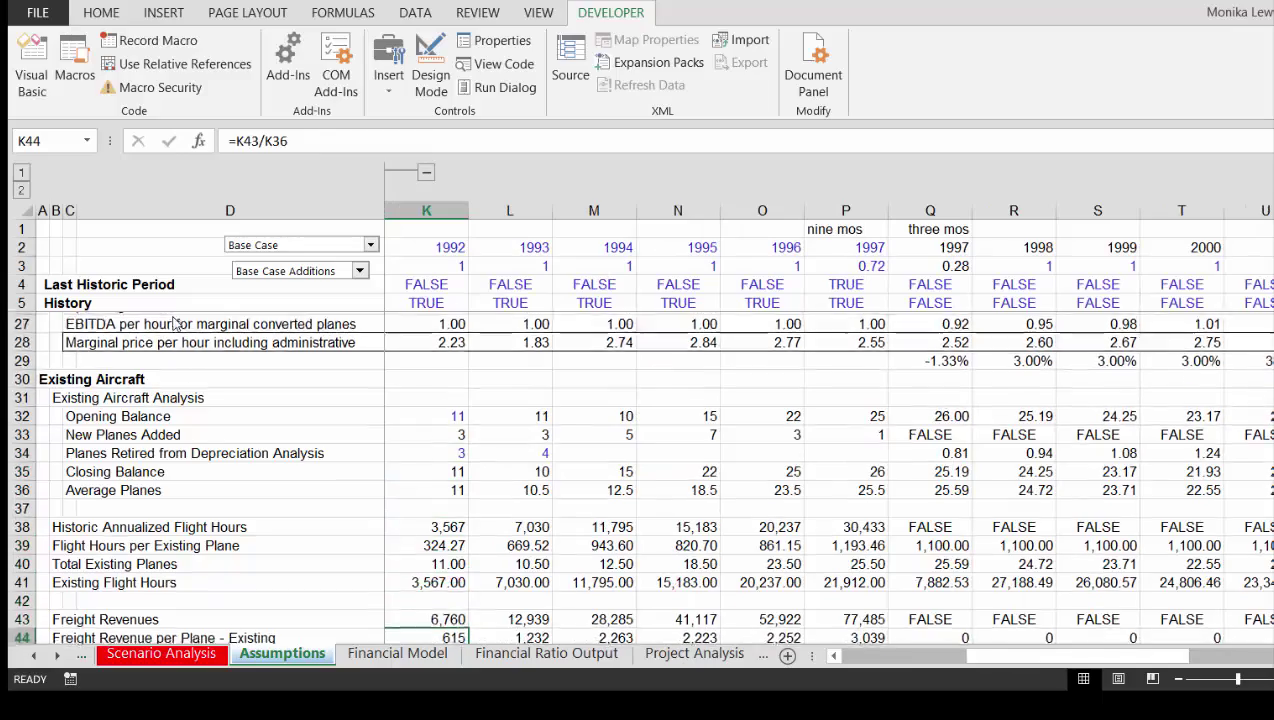
- Review the existing aircraft's price, revenue and operating cost rows down to Operating Costs for Existing Aircraft Fleet in row 57
key(Left)
key(Left)
key(Down)
key(Down)
key(Down)
key(Down)
key(Down)
key(Down)
key(Down)
key(Down)
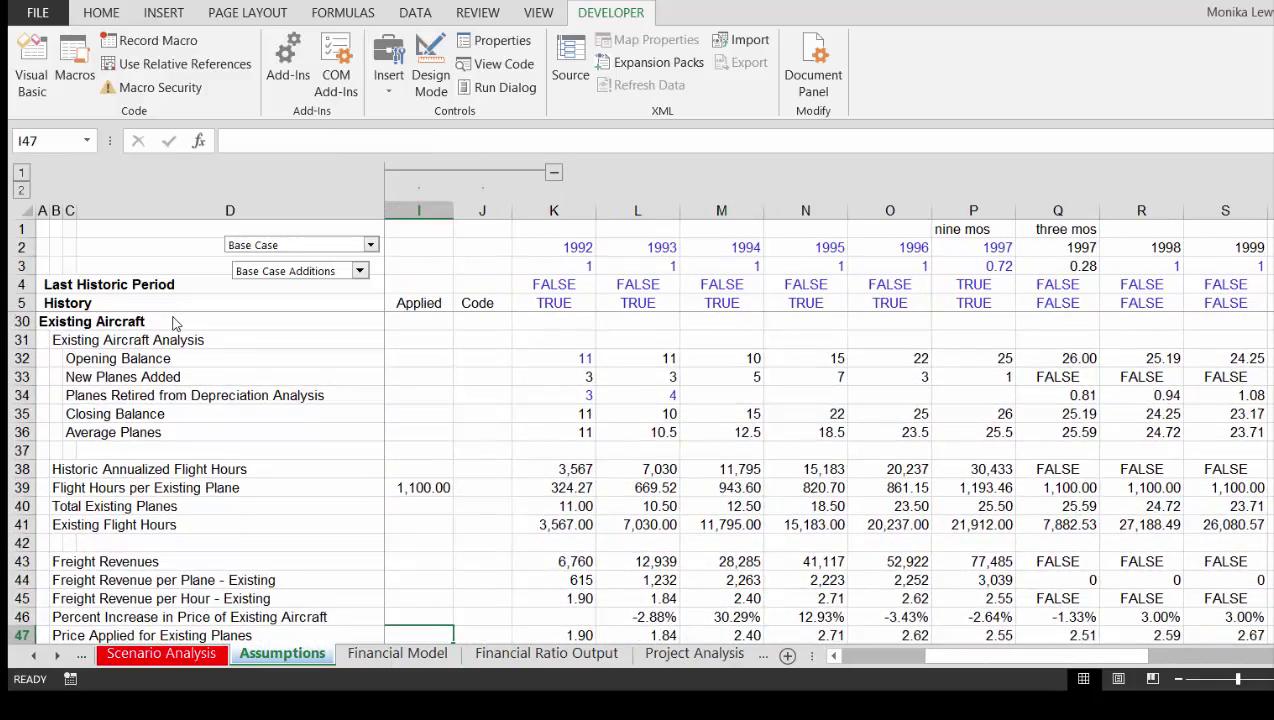
key(Down)
key(Down)
key(Down)
key(Down)
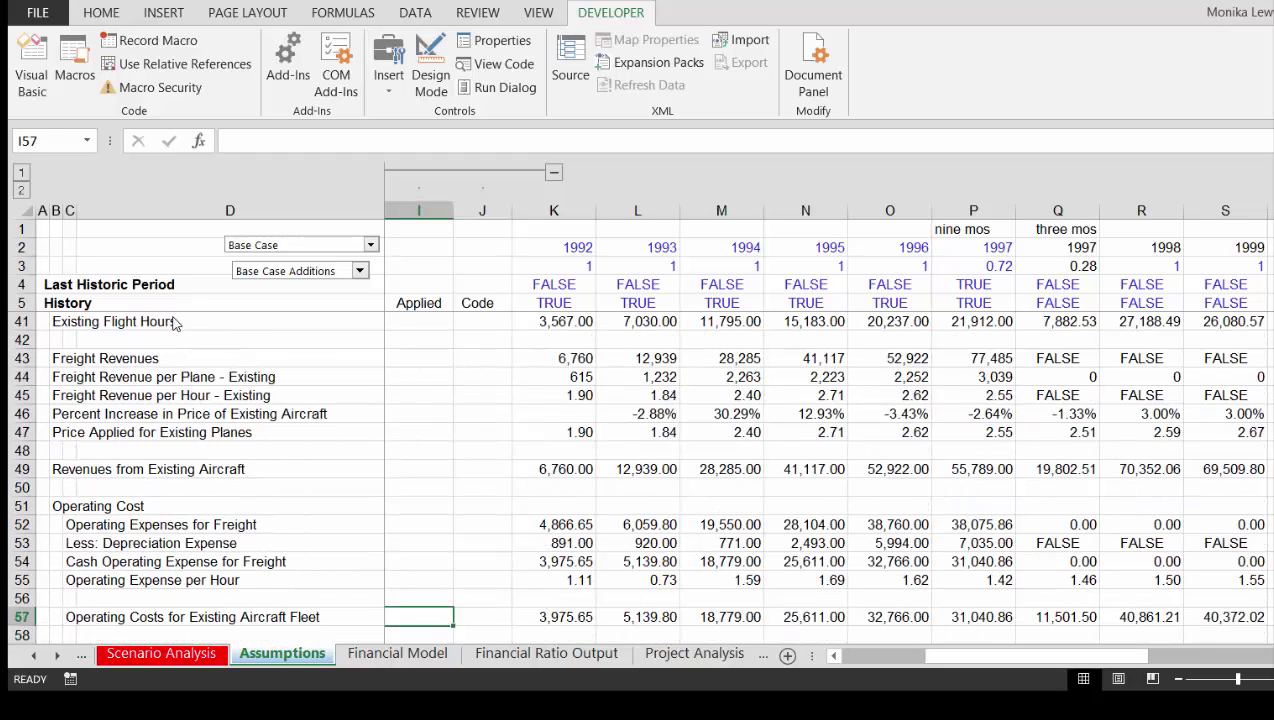
- Go back up to the Historic Annualized Flight Hours row and look over the flight hours per existing plane
key(Up)
key(Up)
key(Up)
key(Up)
key(Up)
key(Up)
key(Up)
key(Up)
key(Up)
key(Up)
key(Up)
key(Up)
key(Up)
key(Up)
key(Up)
key(Up)
key(Up)
key(Up)
key(Up)
key(Up)
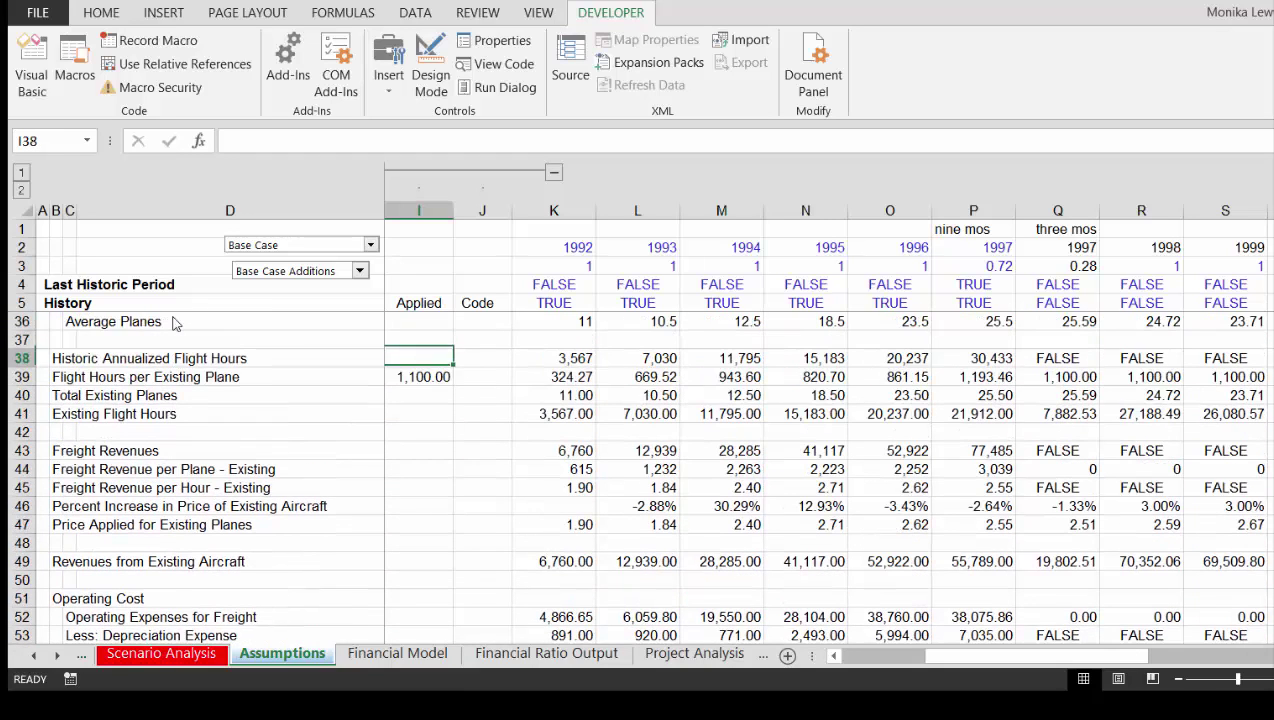
- Follow the existing aircraft's Freight Revenues row to 2001 and inspect the formula in U43
key(Down)
key(Down)
key(Down)
key(Down)
key(Down)
key(Down)
key(Right)
key(Right)
key(Right)
key(Right)
key(Right)
key(Right)
key(Right)
key(Right)
key(Right)
key(Right)
key(Right)
key(Right)
key(Up)
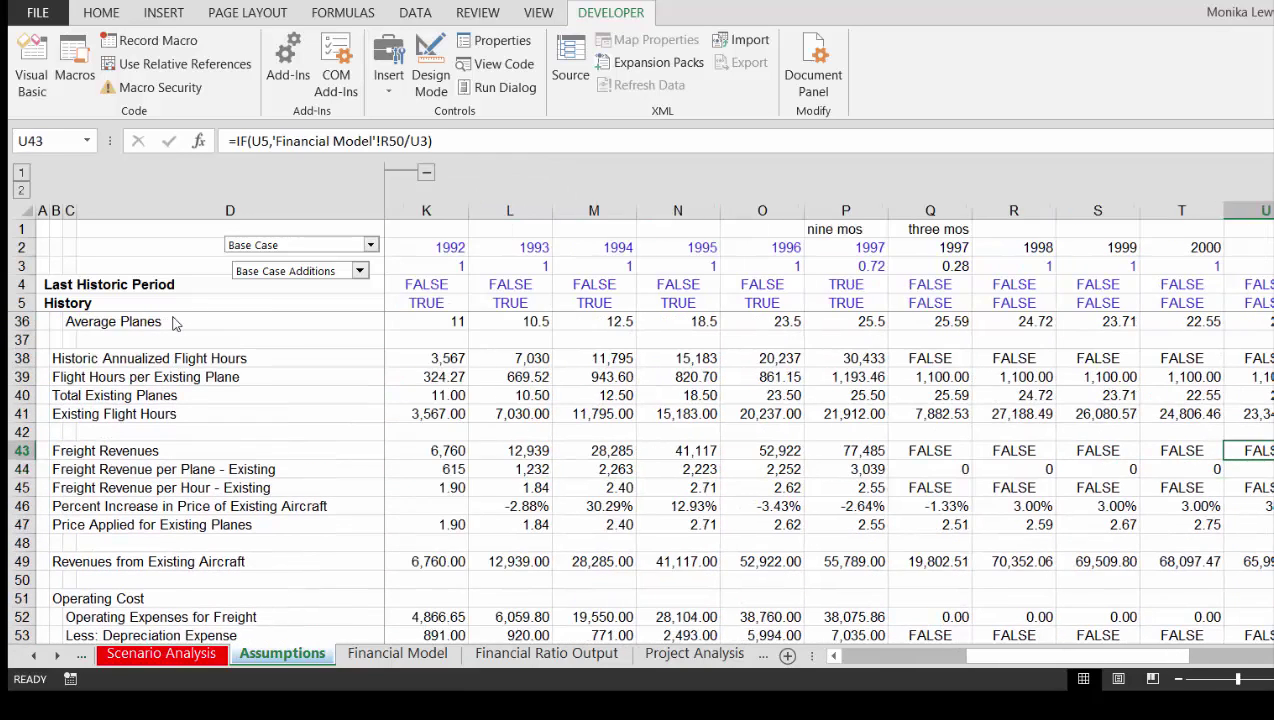
- Inspect the Operating Cost of New Planes/Hour formula in U26 and follow that row through 2005
key(Up)
key(Up)
key(Up)
key(Up)
key(Up)
key(Up)
key(Up)
key(Up)
key(Up)
key(Up)
key(Up)
key(Up)
key(Up)
key(Up)
key(Up)
key(Up)
key(Up)
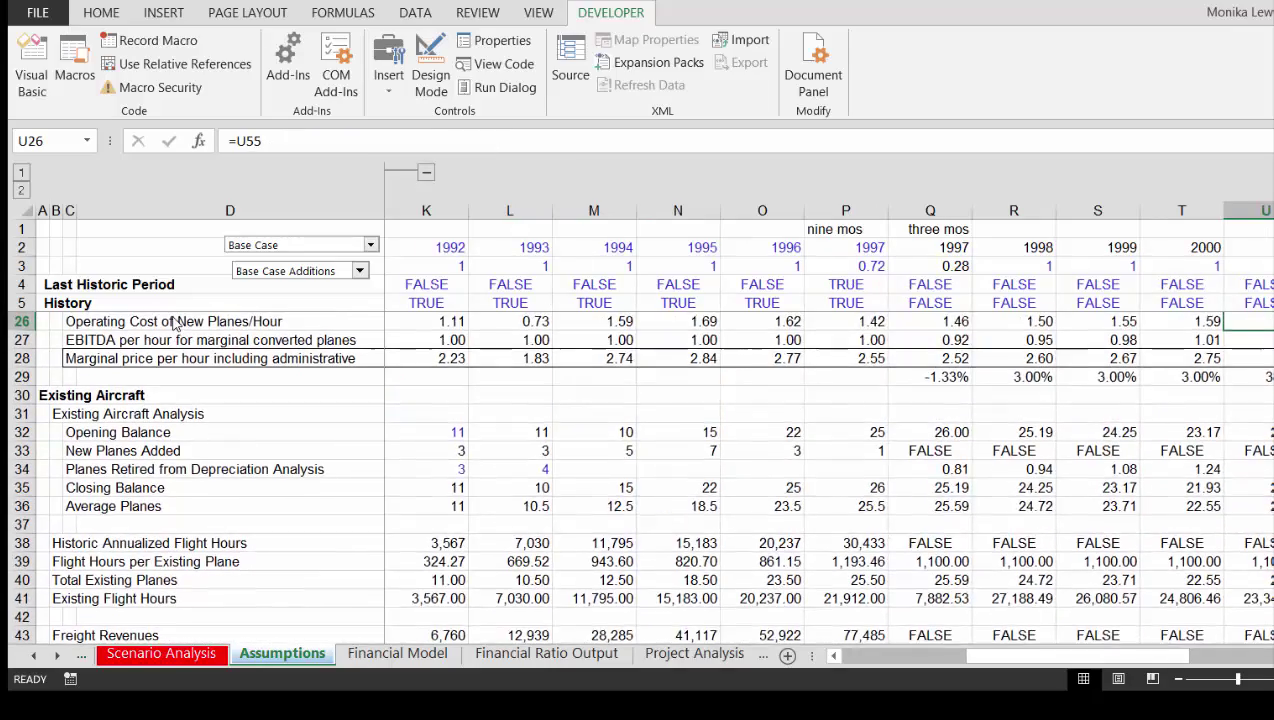
key(Right)
key(Right)
key(Right)
key(Right)
key(Right)
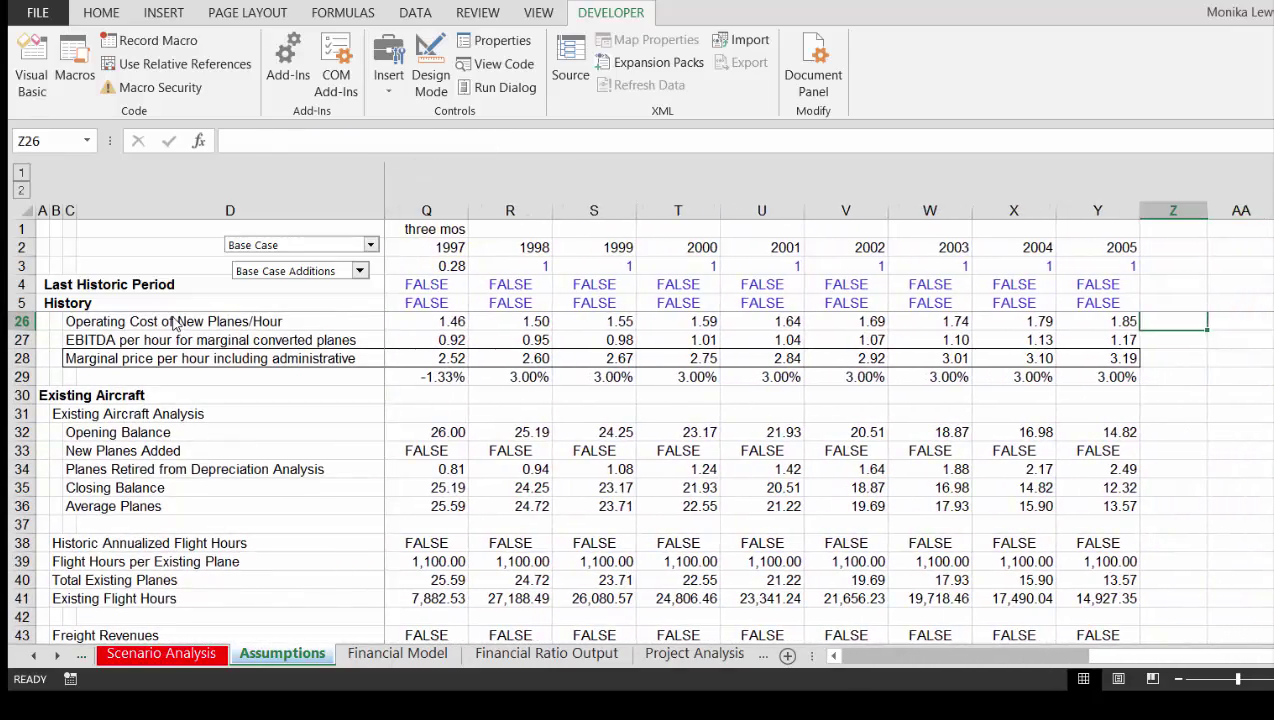
- Return to the Applied column and look down the existing aircraft balances to the row below Average Planes
key(Home)
key(Down)
key(Down)
key(Down)
key(Down)
key(Down)
key(Down)
key(Down)
key(Down)
key(Down)
key(Down)
key(Down)
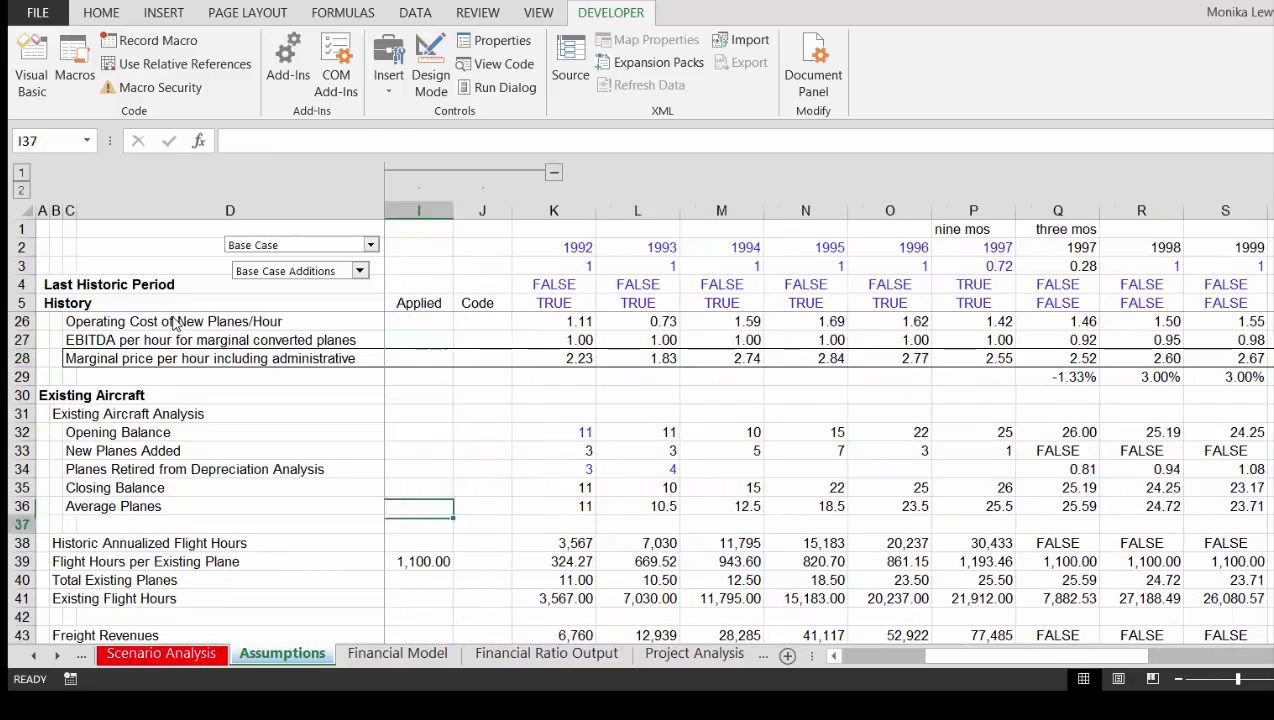
- Look down the existing aircraft flight hours, freight revenue and price rows to Revenues from Existing Aircraft, ending in the Driver column
key(Down)
key(Down)
key(Down)
key(Down)
key(Down)
key(Down)
key(Down)
key(Down)
key(Down)
key(Down)
key(Down)
key(Down)
key(Left)
key(Left)
key(Left)
key(Left)
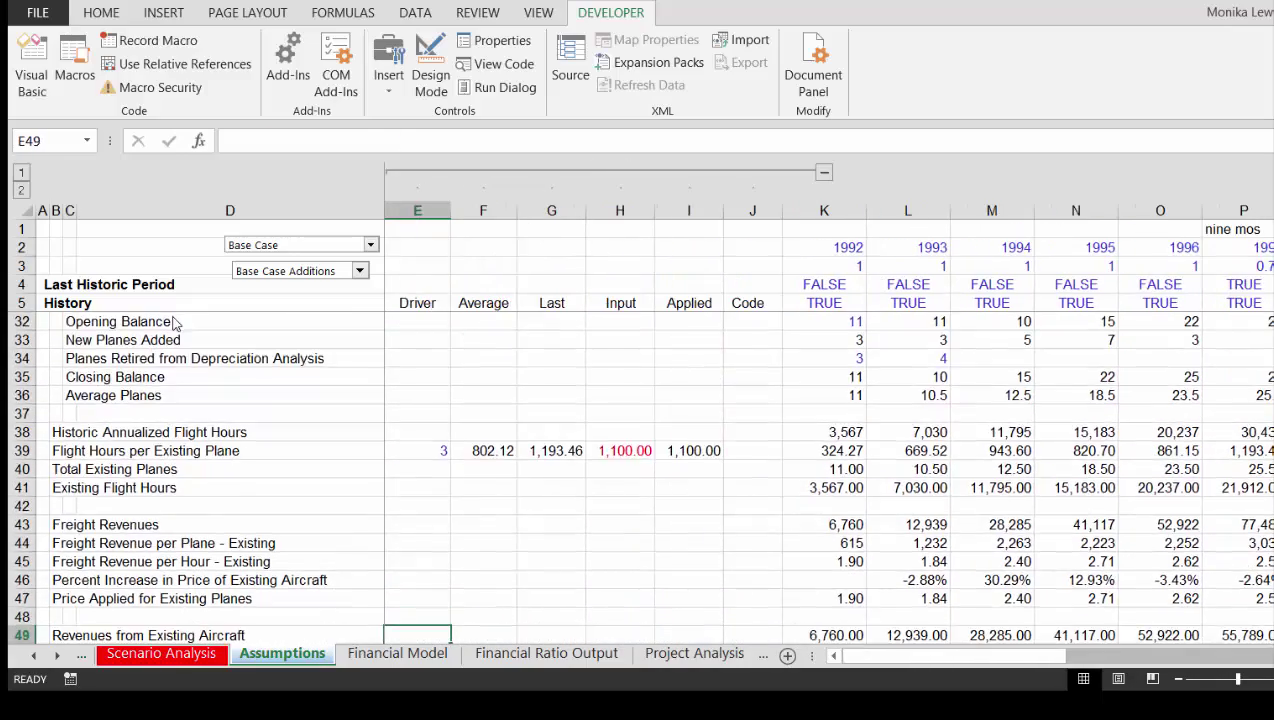
- Review the Operating Cost rows for existing aircraft down to High Aircraft Added in the incremental fleet assumptions
key(Down)
key(Down)
key(Down)
key(Down)
key(Down)
key(Down)
key(Down)
key(Down)
key(Down)
key(Down)
key(Down)
key(Down)
key(Down)
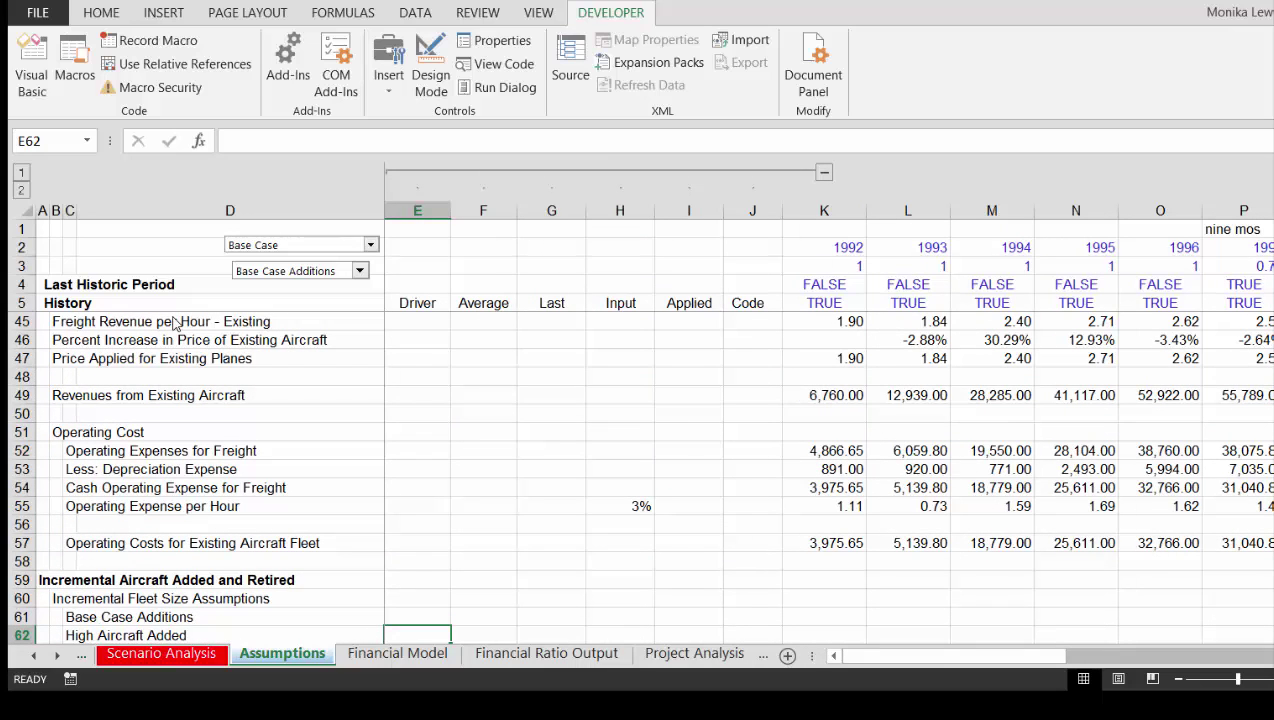
- Examine the incremental fleet size additions and the New Planes balances down to the row below Hours of Operation for Added Aircraft
key(Down)
key(Down)
key(Down)
key(Down)
key(Down)
key(Down)
key(Down)
key(Down)
key(Down)
key(Down)
key(Down)
key(Down)
key(Down)
key(Down)
key(Down)
key(Down)
key(Down)
key(Down)
key(Down)
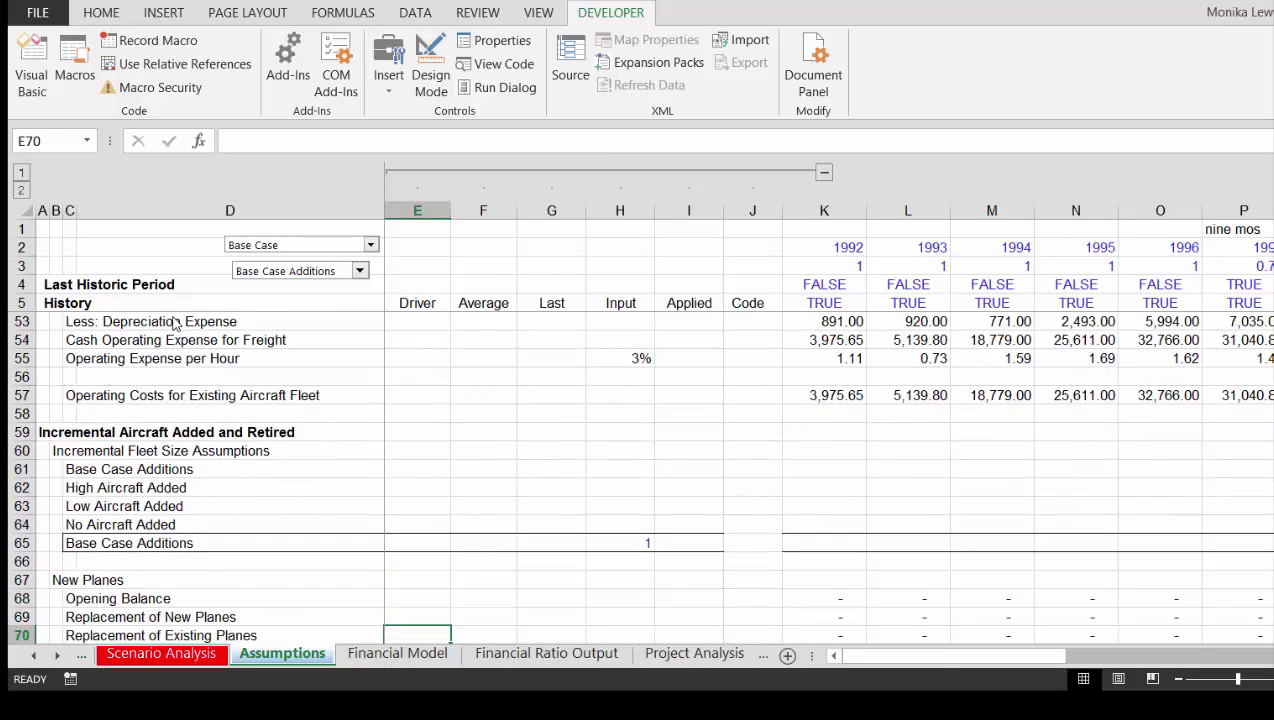
key(Down)
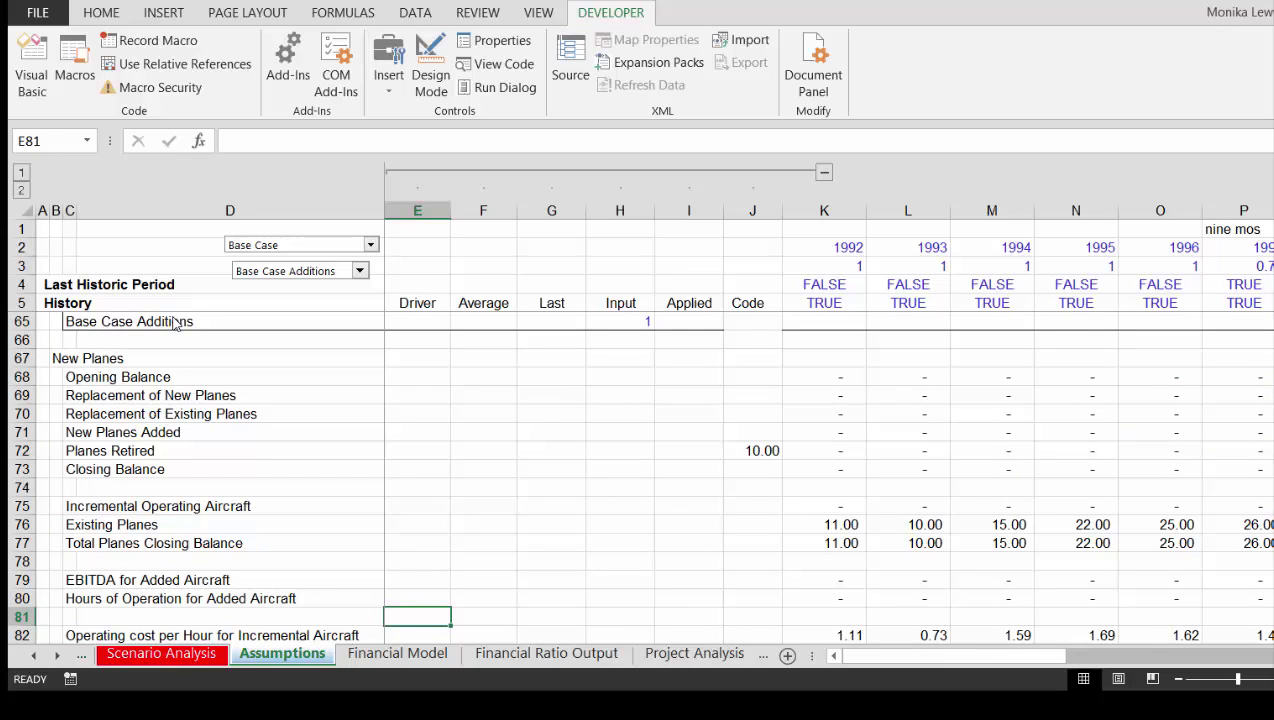
- Look over the incremental aircraft costs, revenues and capital expenditures through the Air Logistics assumptions to row 96
key(Down)
key(Down)
key(Down)
key(Down)
key(Down)
key(Down)
key(Down)
key(Down)
key(Down)
key(Down)
key(Down)
key(Down)
key(Down)
key(Down)
key(Down)
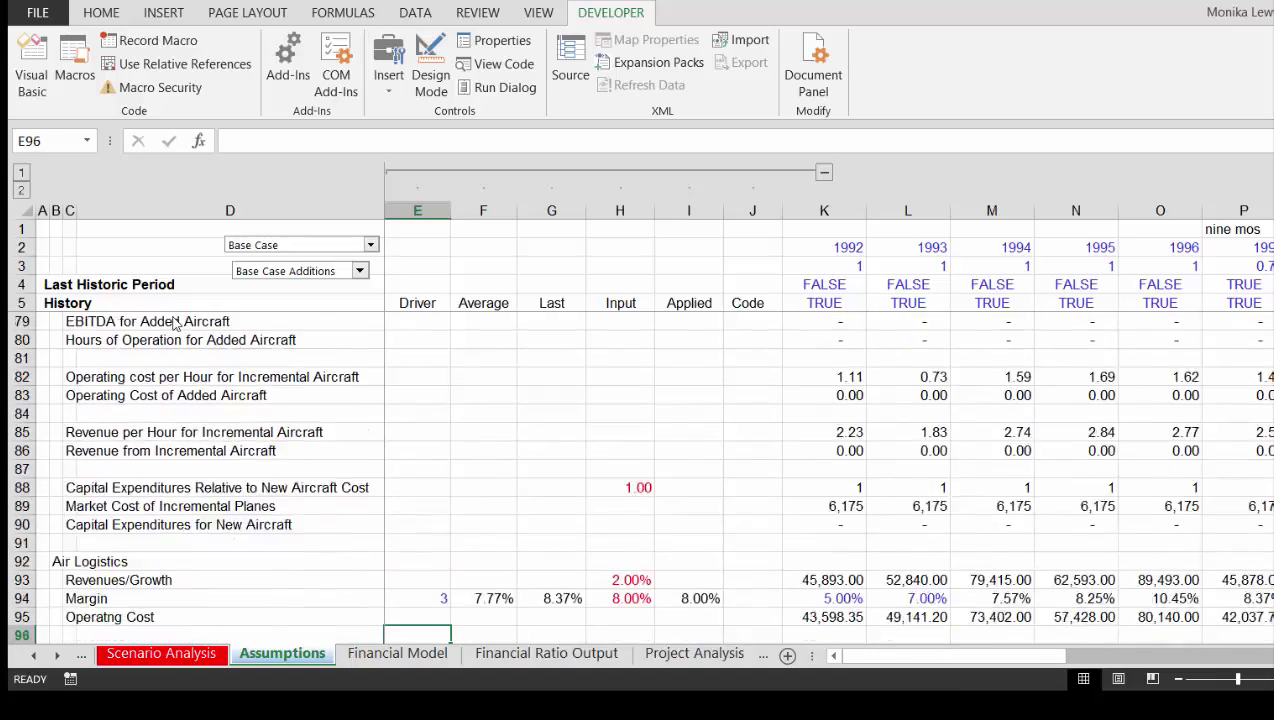
- Review the Admin Expenses and Profit Sharing, Other Income and Deferred Taxes assumptions down to Interest Expense
key(Down)
key(Down)
key(Down)
key(Down)
key(Down)
key(Down)
key(Down)
key(Down)
key(Down)
key(Down)
key(Down)
key(Down)
key(Down)
key(Down)
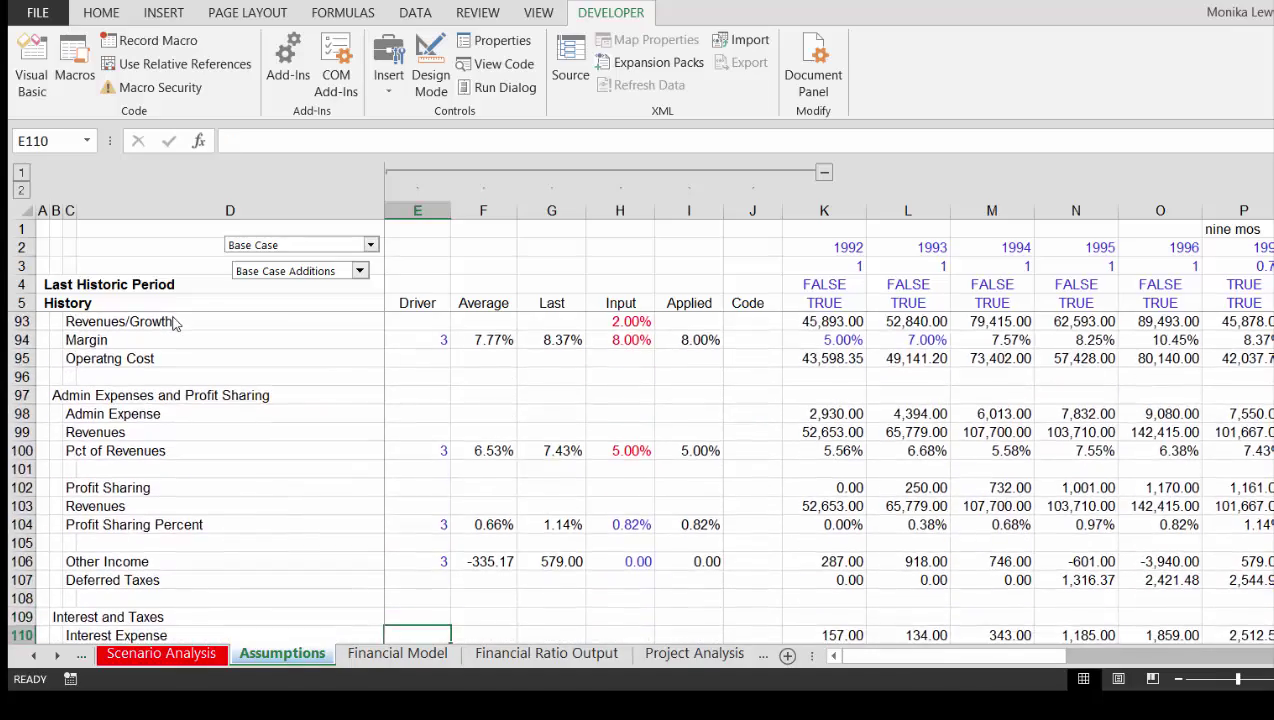
- Examine the Interest and Taxes assumptions and the first Depreciation rows down to row 126
key(Down)
key(Down)
key(Down)
key(Down)
key(Down)
key(Down)
key(Down)
key(Down)
key(Down)
key(Down)
key(Down)
key(Down)
key(Down)
key(Down)
key(Down)
key(Down)
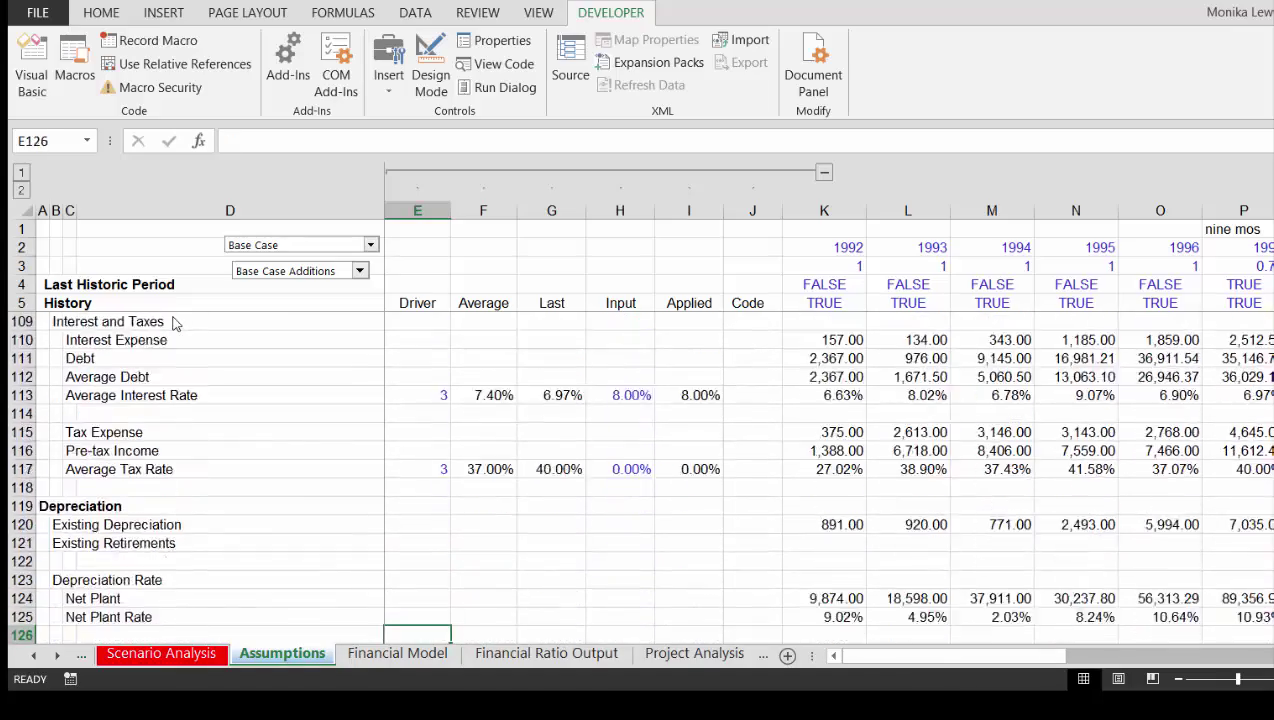
- Look over the plant life and Working Capital assumptions down to Other Current Liabilities, ending in column A
key(Down)
key(Down)
key(Down)
key(Down)
key(Down)
key(Down)
key(Down)
key(Down)
key(Down)
key(Down)
key(Down)
key(Down)
key(Down)
key(Down)
key(Down)
key(Down)
key(Down)
key(Down)
key(Left)
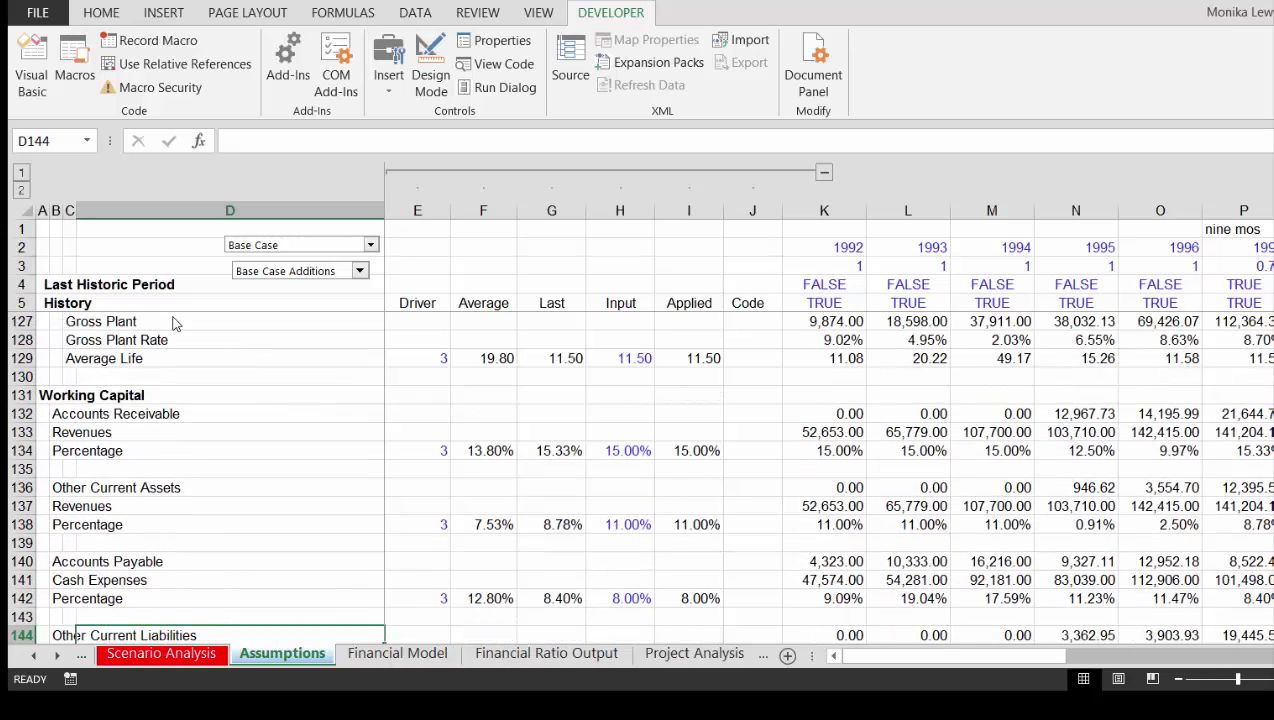
key(Left)
key(Left)
key(Left)
key(Down)
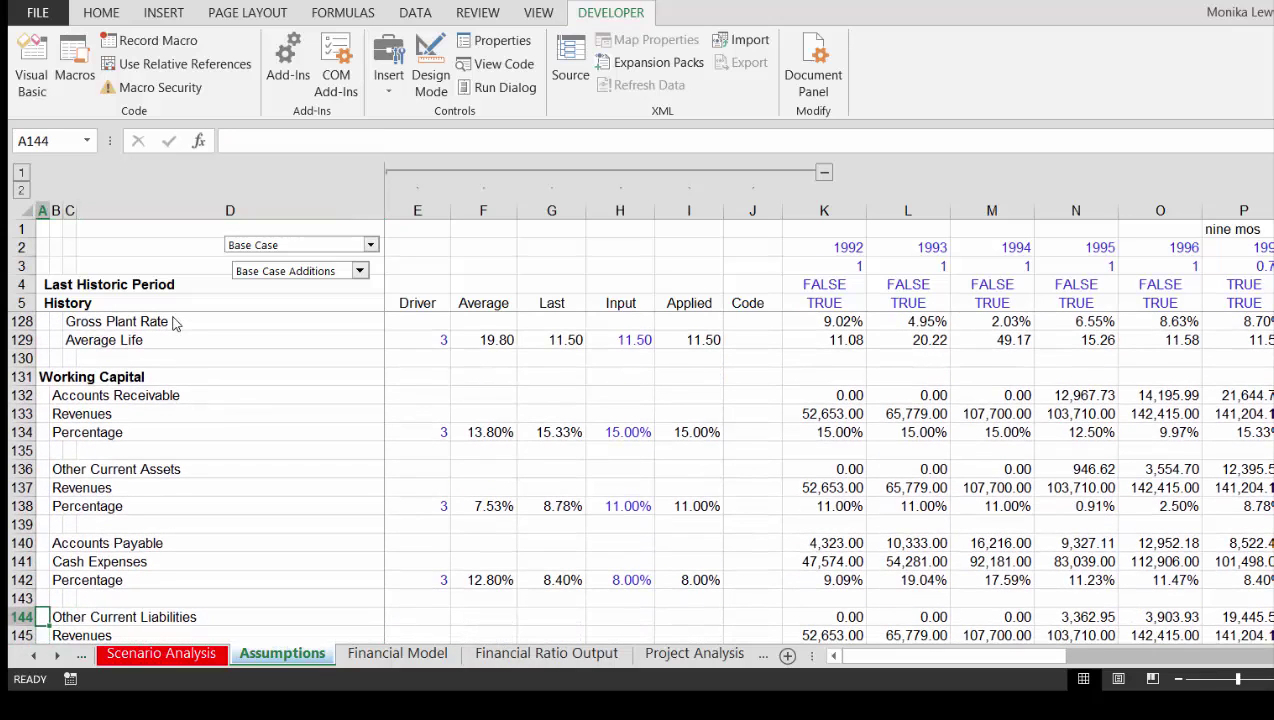
- Go back up to the Depreciation Rate section and set the Average Life driver in E129 to 2
key(Up)
key(Up)
key(Up)
key(Up)
key(Up)
key(Up)
key(Up)
key(Up)
key(Up)
key(Up)
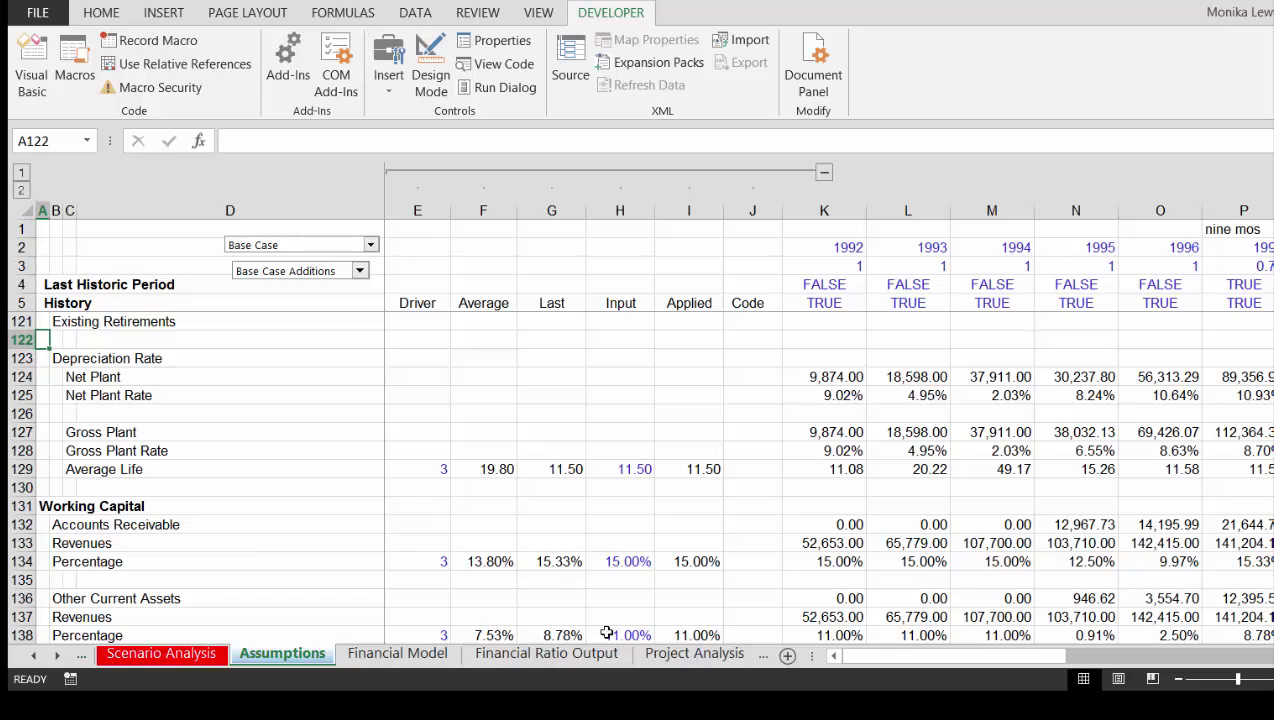
click(398, 470)
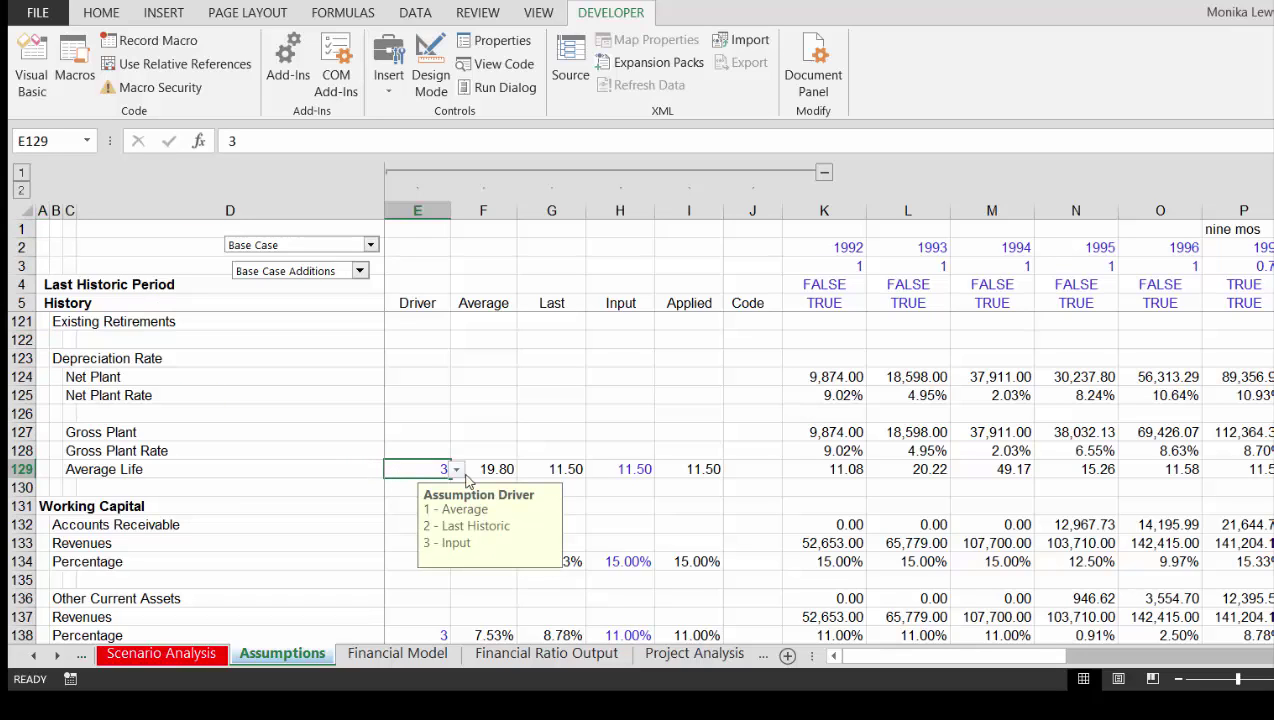
key(Up)
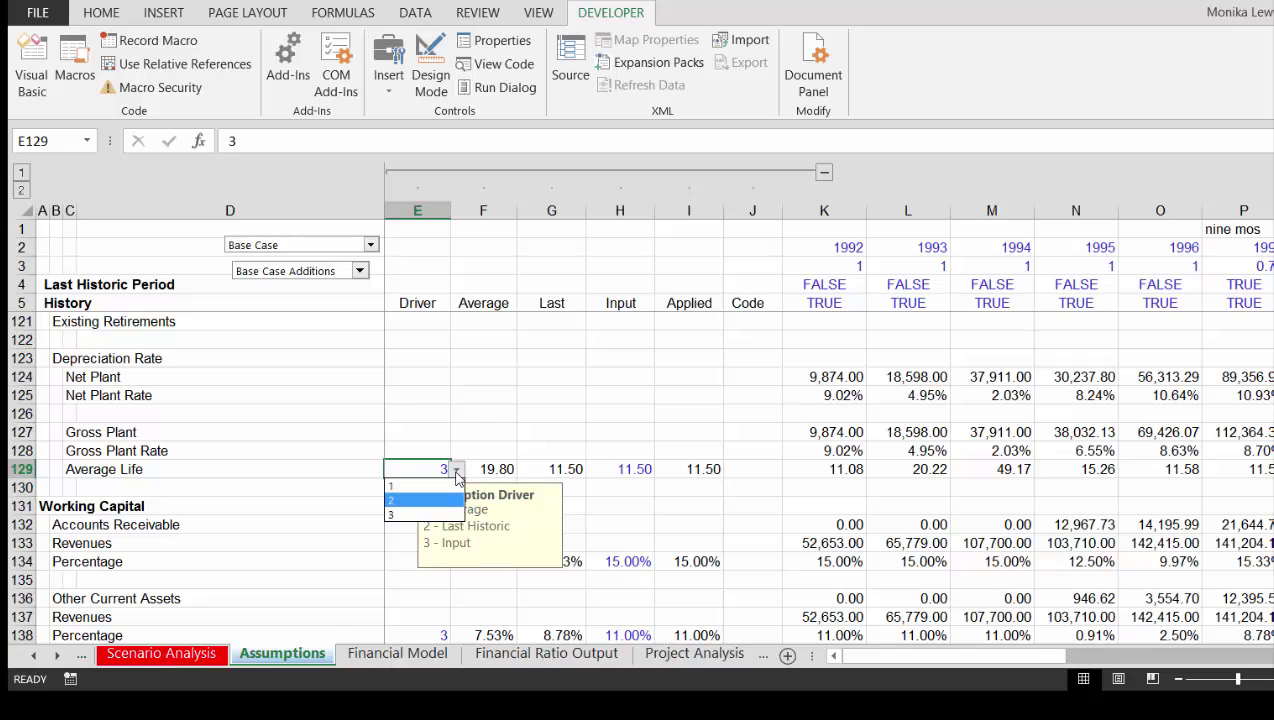
key(Return)
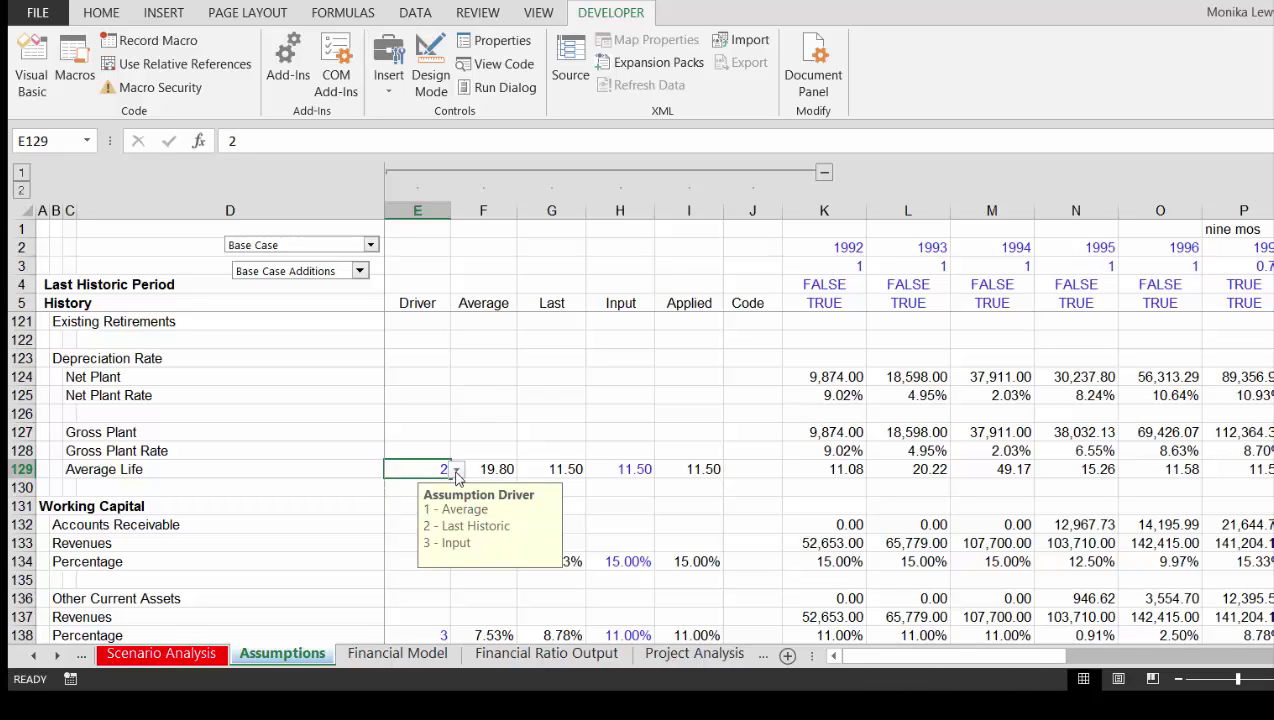
- Try driver 1 for Average Life in E129, and return the driver to 3
click(456, 470)
key(Return)
click(456, 470)
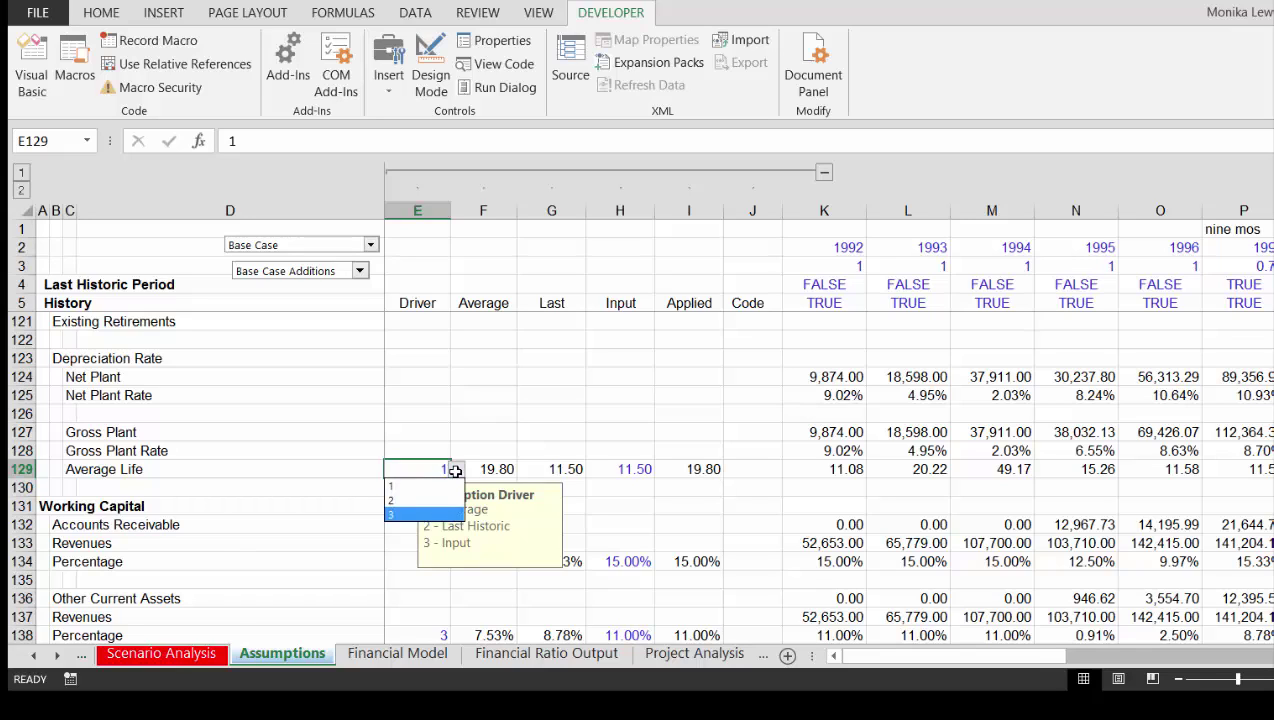
key(Up)
key(Return)
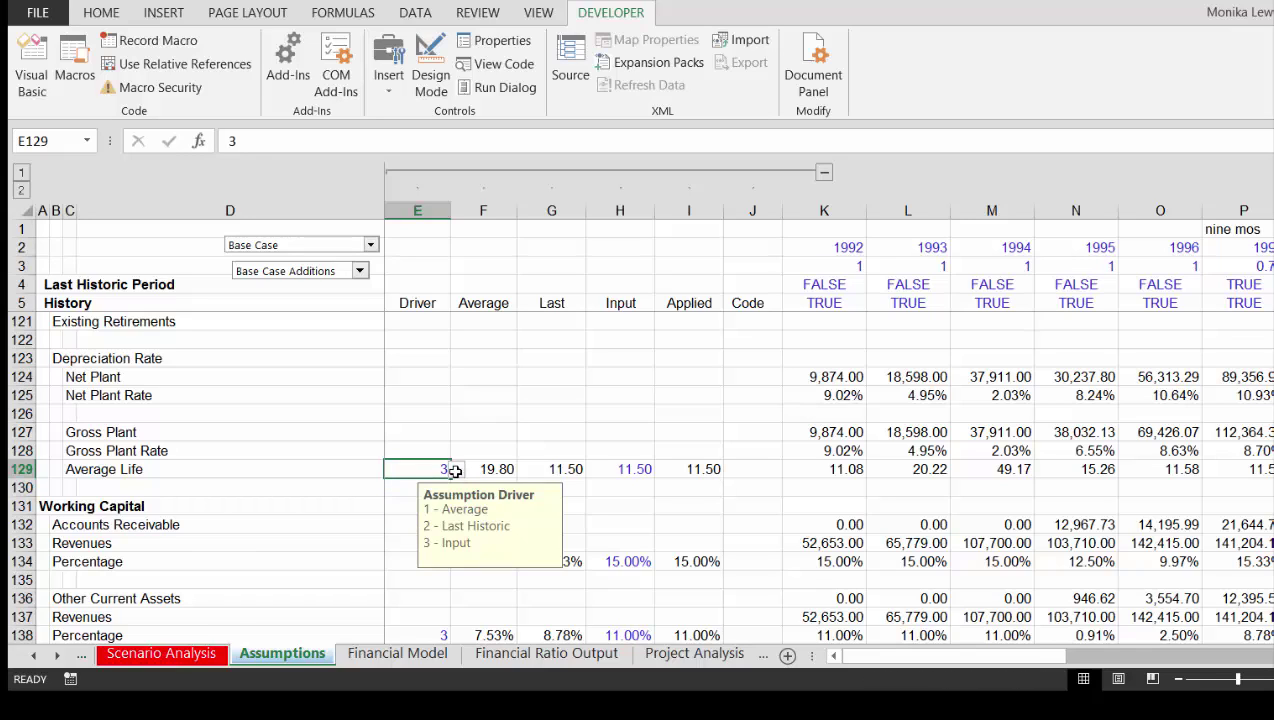
- Look through the Driver cells of the Working Capital percentages, ending just below the Accounts Receivable percentage
click(407, 602)
key(Down)
key(Down)
key(Down)
key(Down)
key(Down)
key(Down)
key(Down)
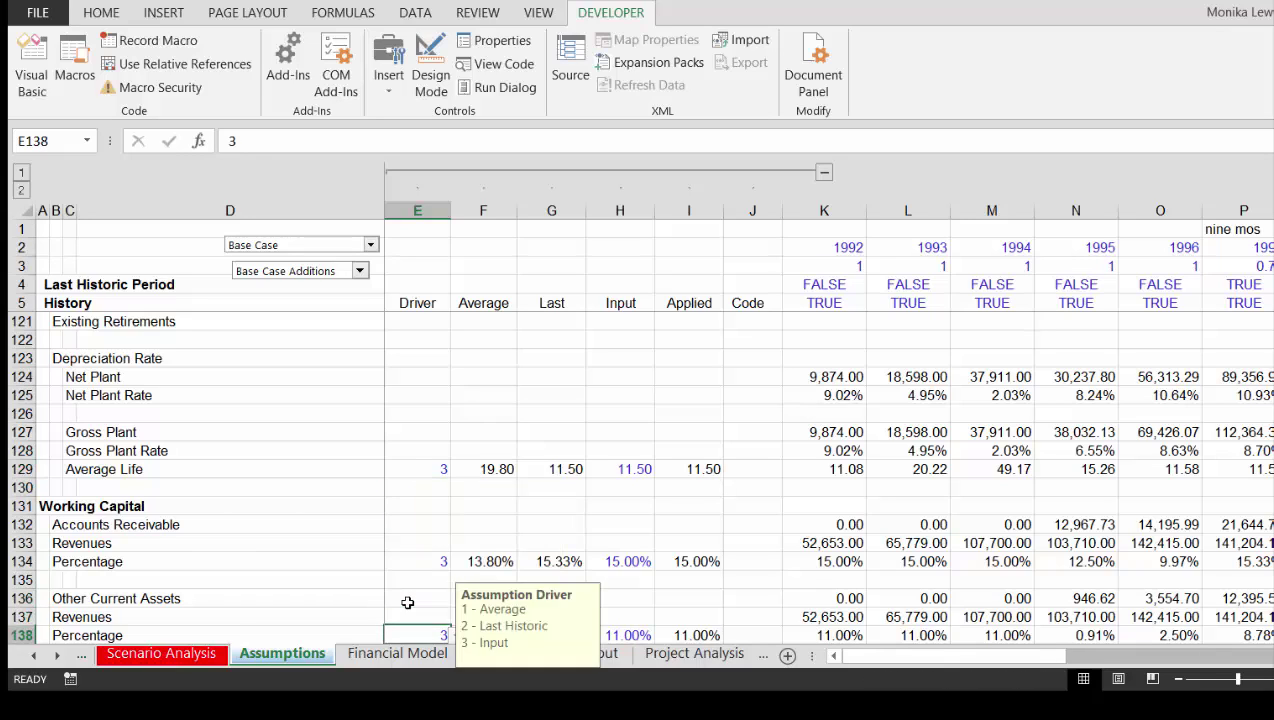
key(Up)
key(Up)
key(Up)
key(Up)
key(Up)
key(Up)
key(Up)
key(Up)
key(Up)
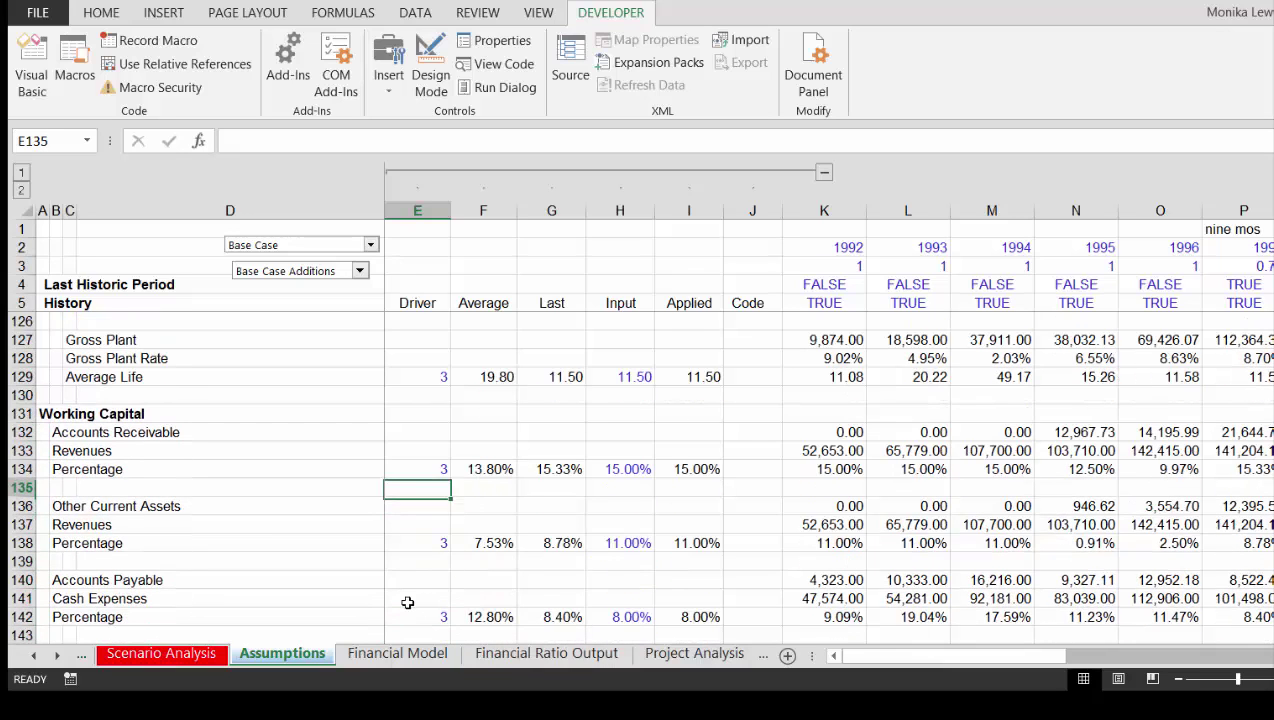
- Inspect the Average and Last formulas for the Accounts Receivable percentage in F134 and G134
key(Right)
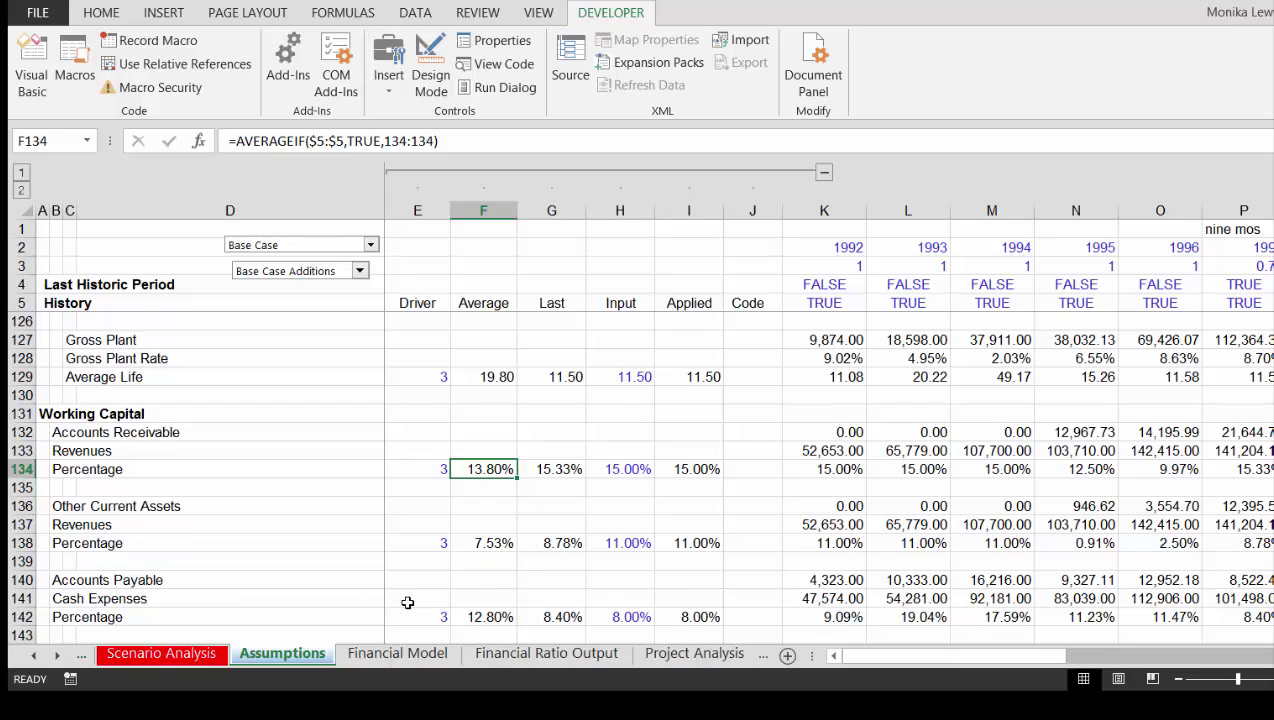
key(Right)
key(Left)
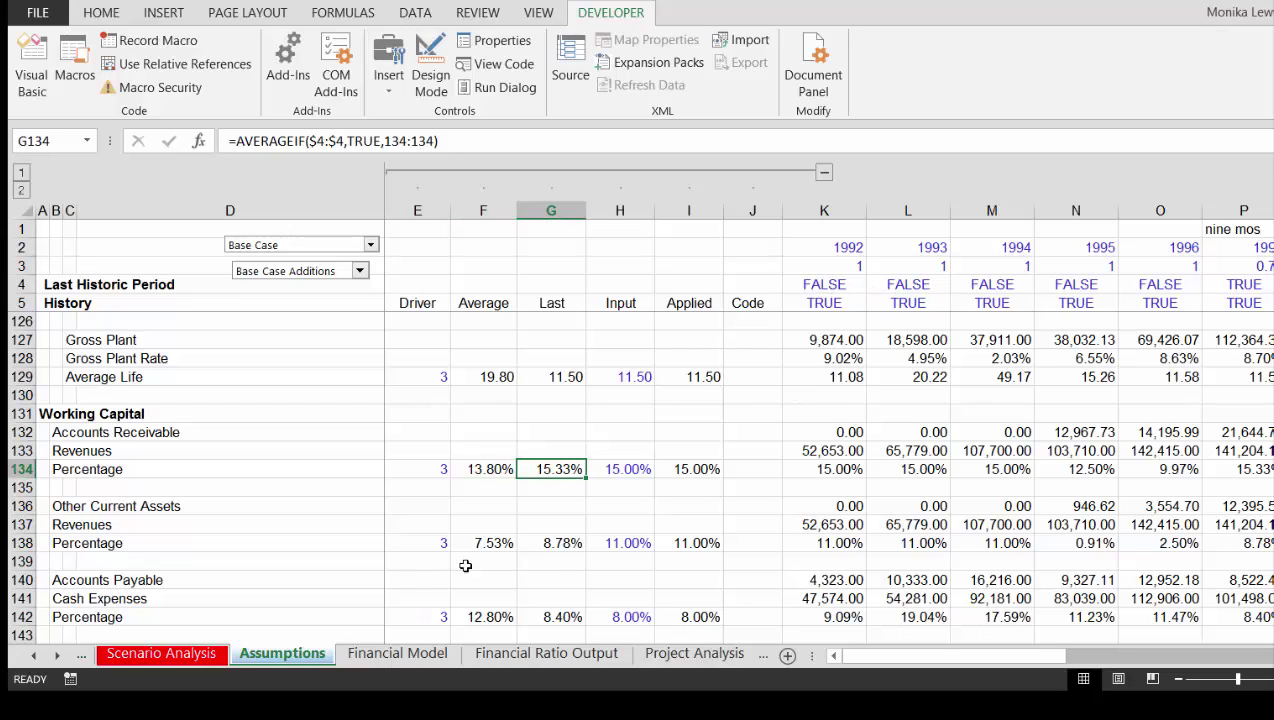
key(Down)
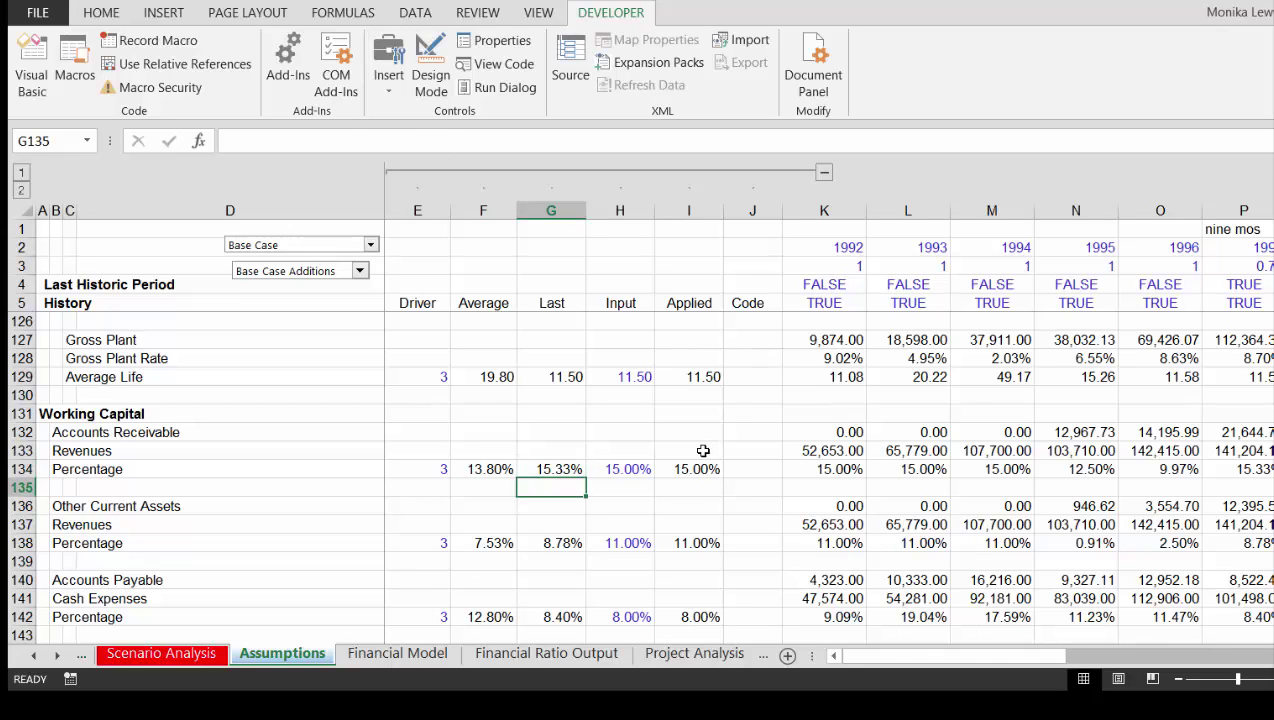
- Look through the remaining Working Capital percentages and the Financing section down past the last rows of the Assumptions sheet
key(Down)
key(Down)
key(Down)
key(Down)
key(Down)
key(Down)
key(Down)
key(Down)
key(Down)
key(Down)
key(Down)
key(Down)
key(Down)
key(Down)
key(Down)
key(Down)
key(Down)
key(Down)
key(Down)
key(Down)
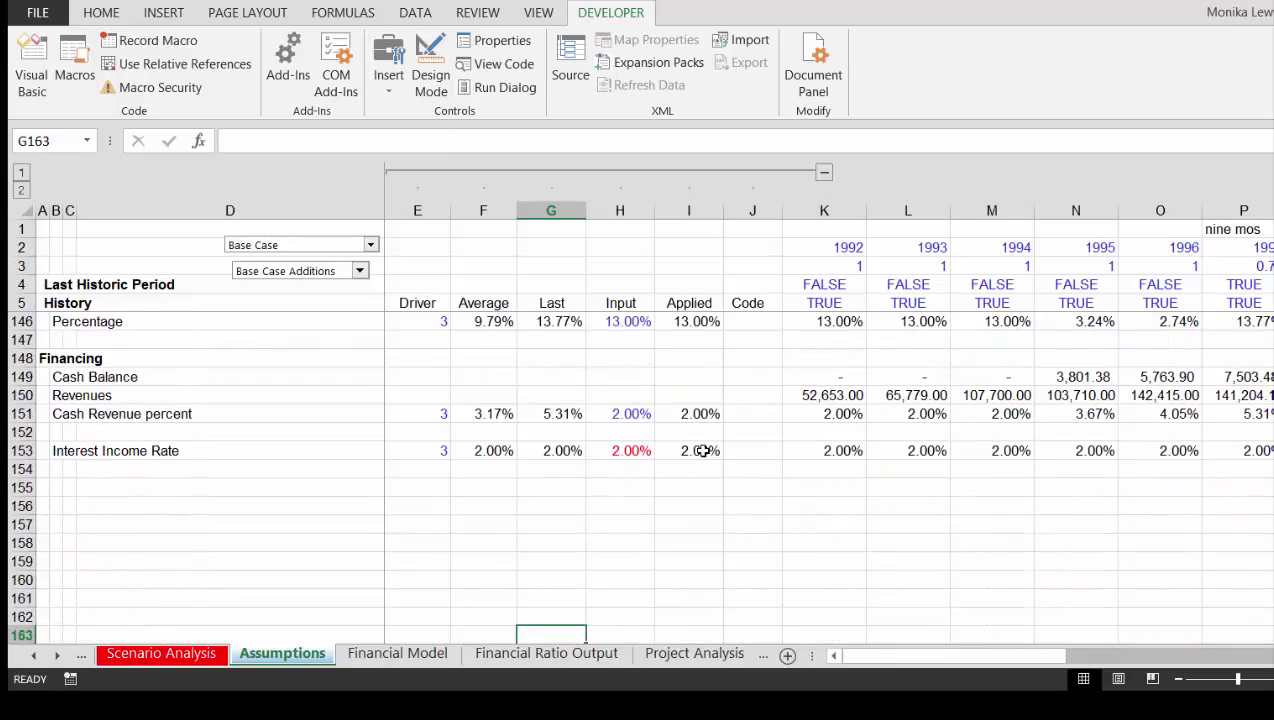
- Return to the start of the Assumptions sheet and collapse the grouped Driver to Code columns
key(Page_Up)
key(Page_Up)
key(Page_Up)
key(Page_Up)
key(Page_Up)
key(Page_Up)
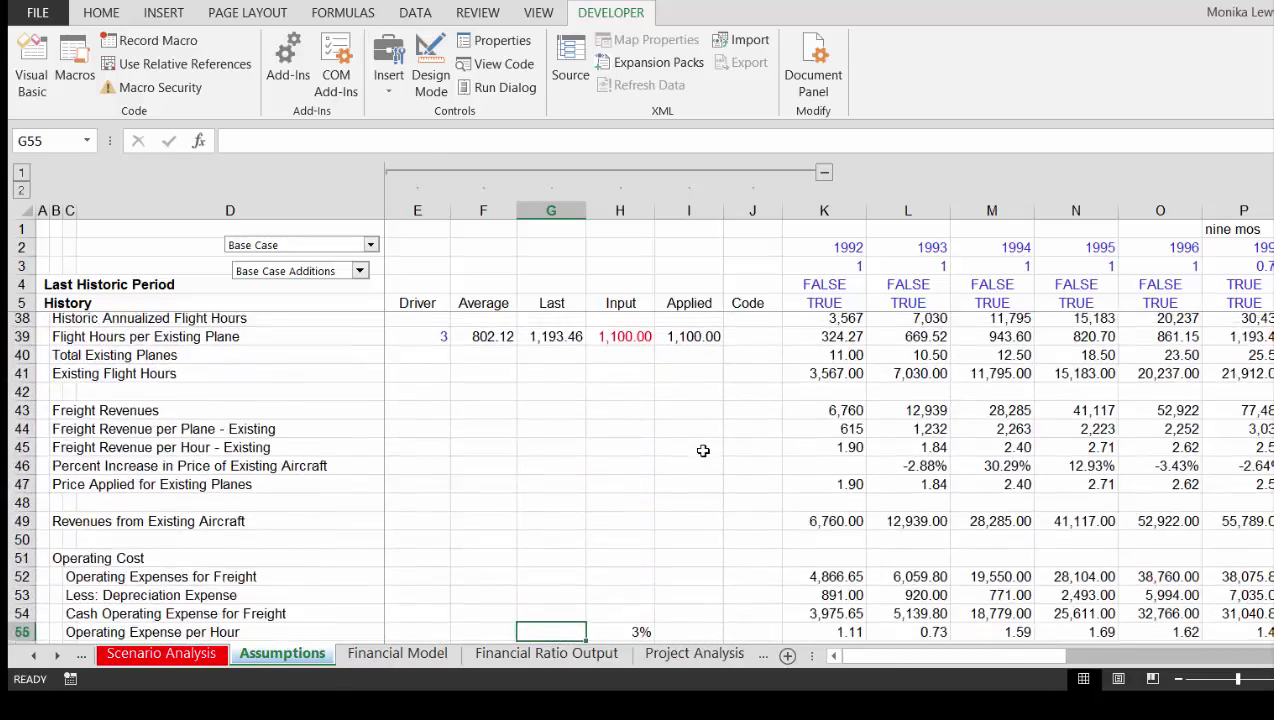
key(Page_Up)
key(Page_Up)
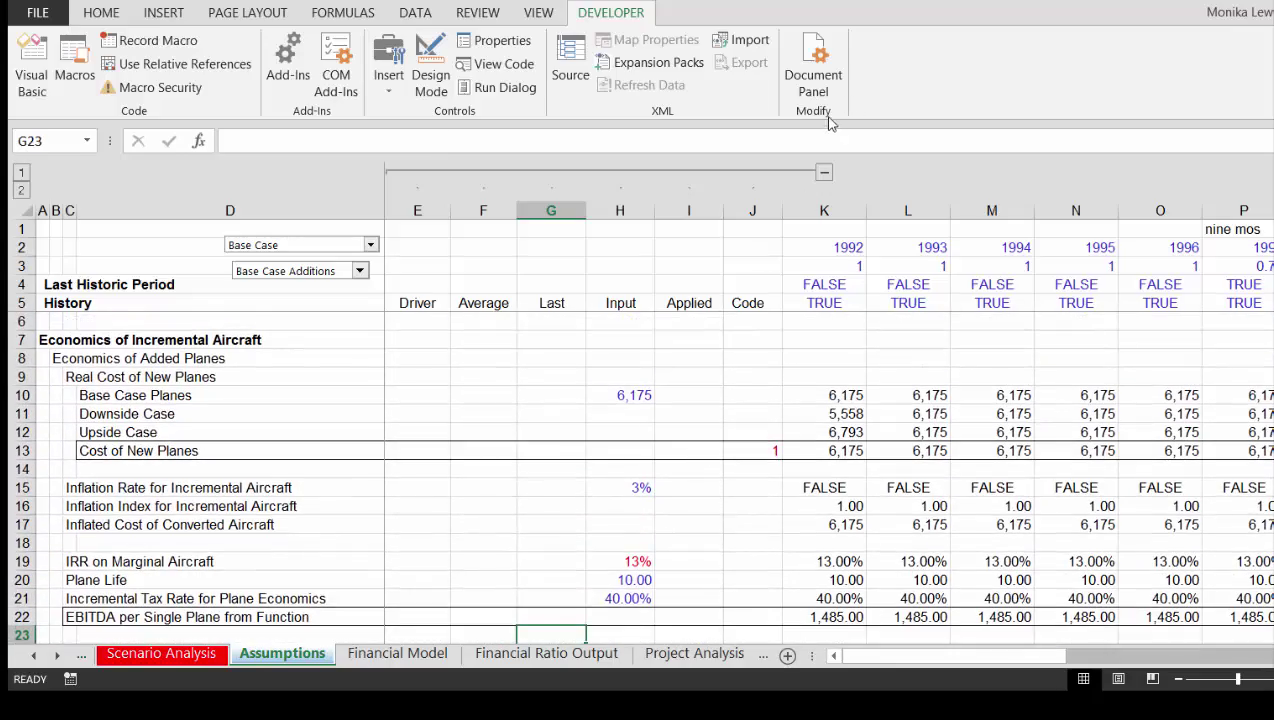
click(824, 175)
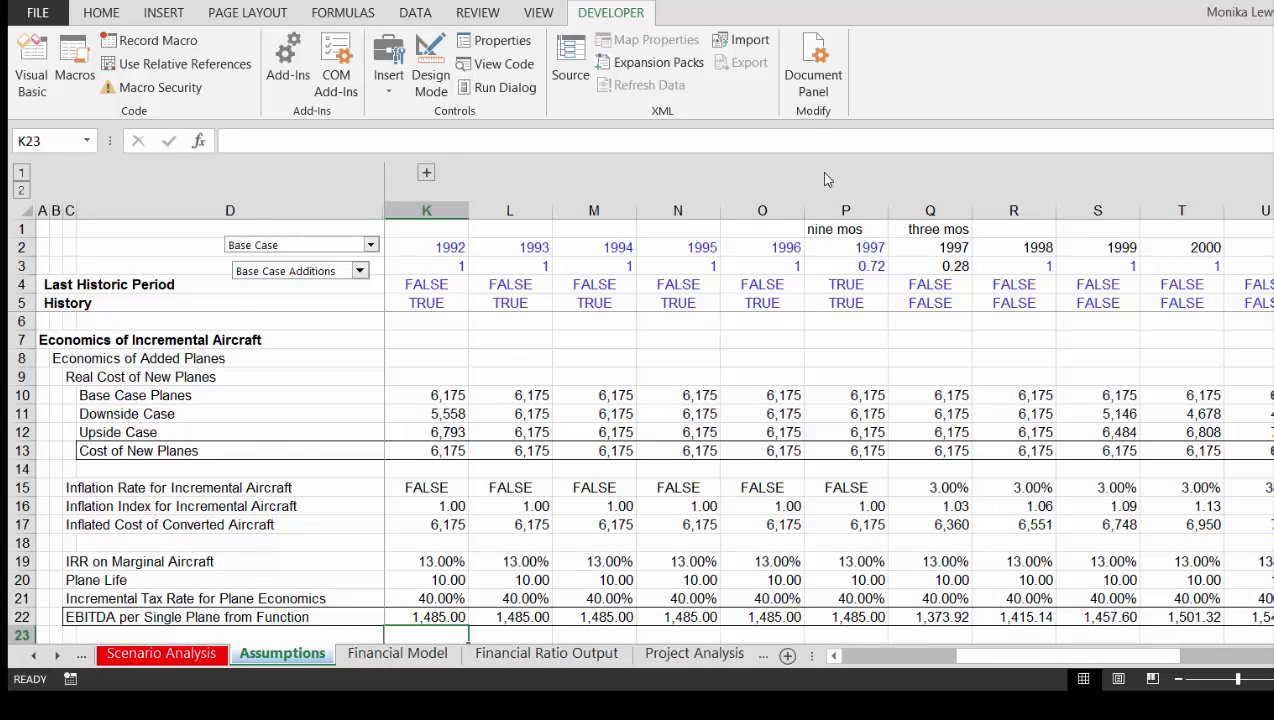
- Switch to the Financial Model sheet and go back up to the Balance Sheet section at its start
key(ctrl+Page_Down)
key(Left)
key(Left)
key(Left)
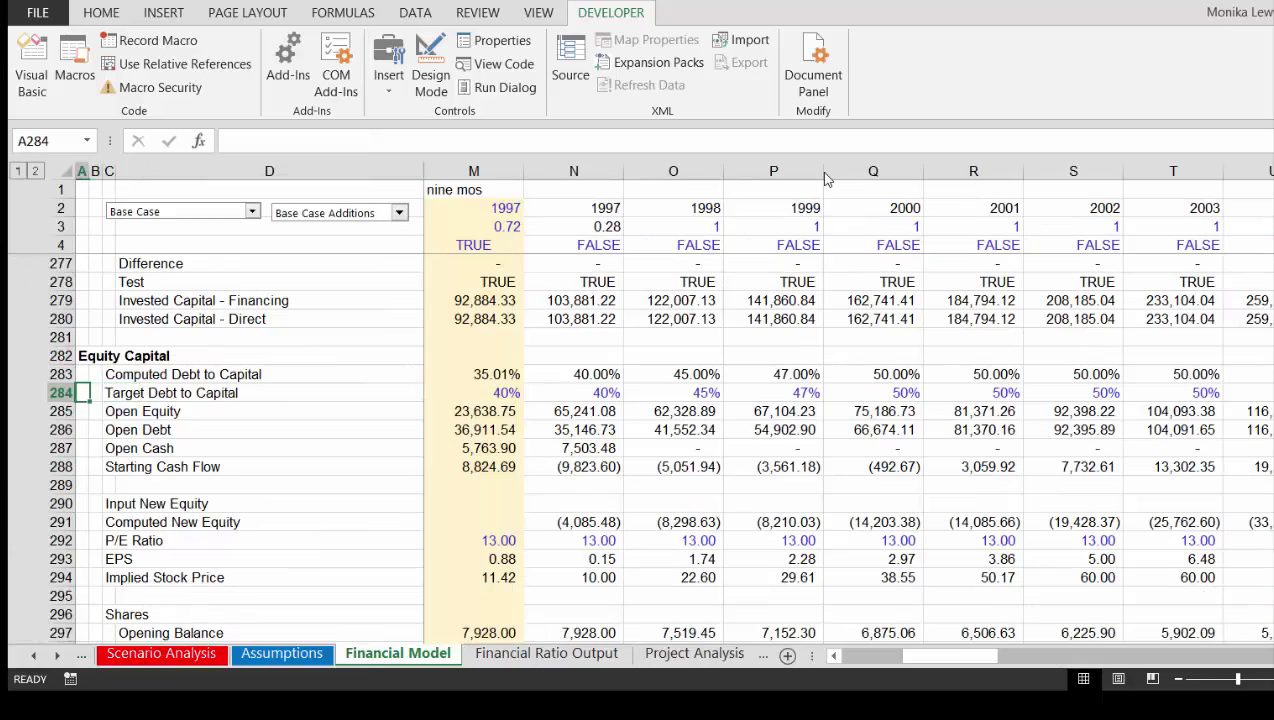
key(Page_Up)
key(Page_Up)
key(Page_Up)
key(Page_Up)
key(Page_Up)
key(Page_Up)
key(Page_Up)
key(Page_Up)
key(Page_Up)
key(Page_Up)
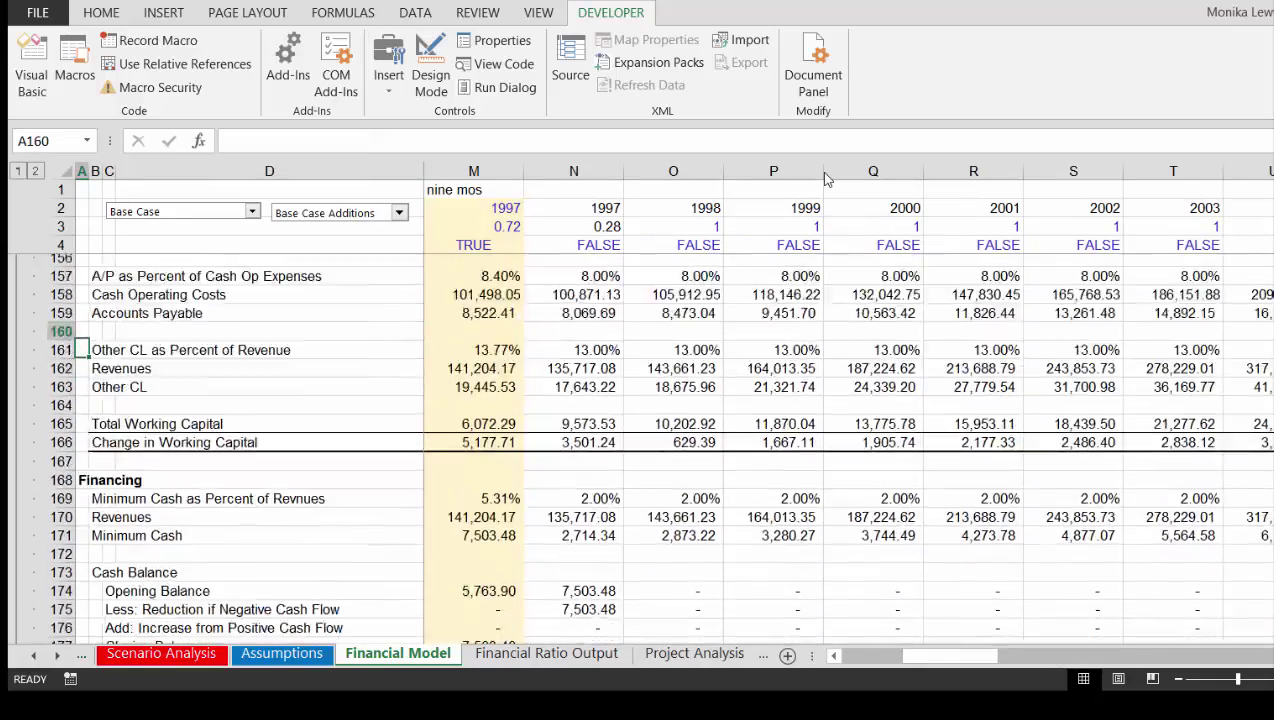
key(Page_Up)
key(Page_Up)
key(Page_Up)
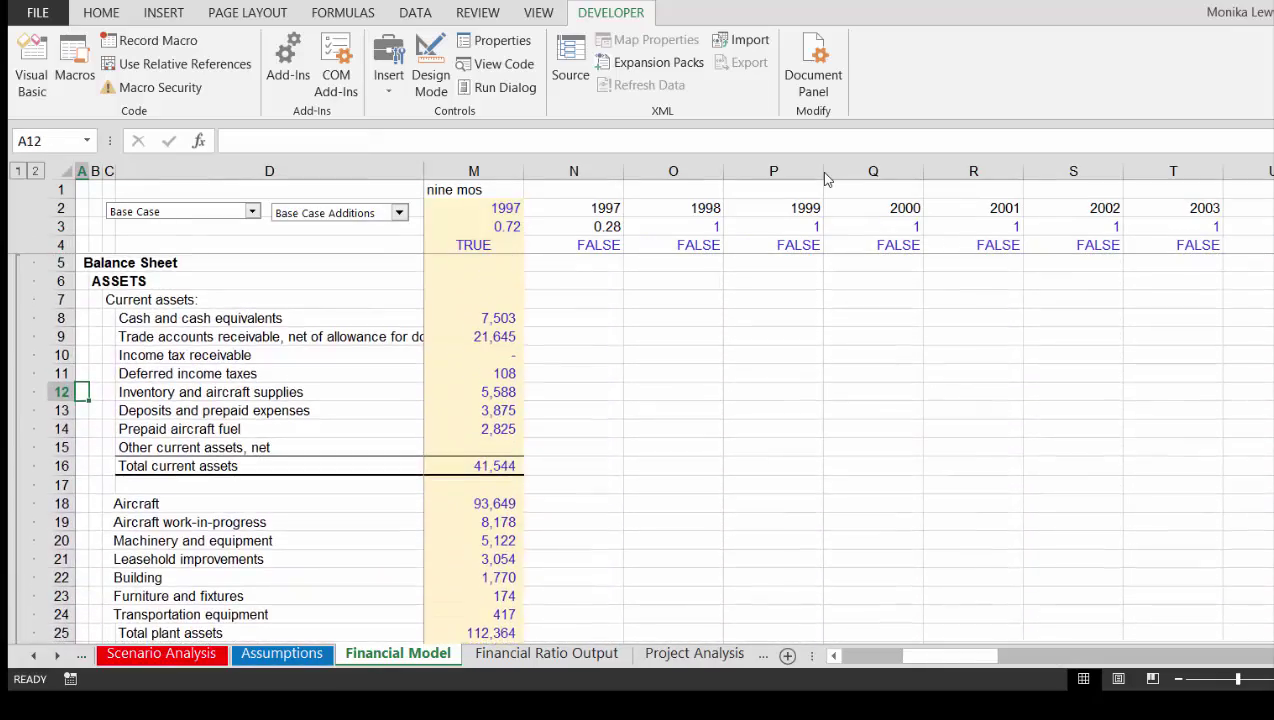
- Review the historic Balance Sheet with its code columns, Results of Operations, Other Financial Data and Operating Data
key(Right)
key(Right)
key(Right)
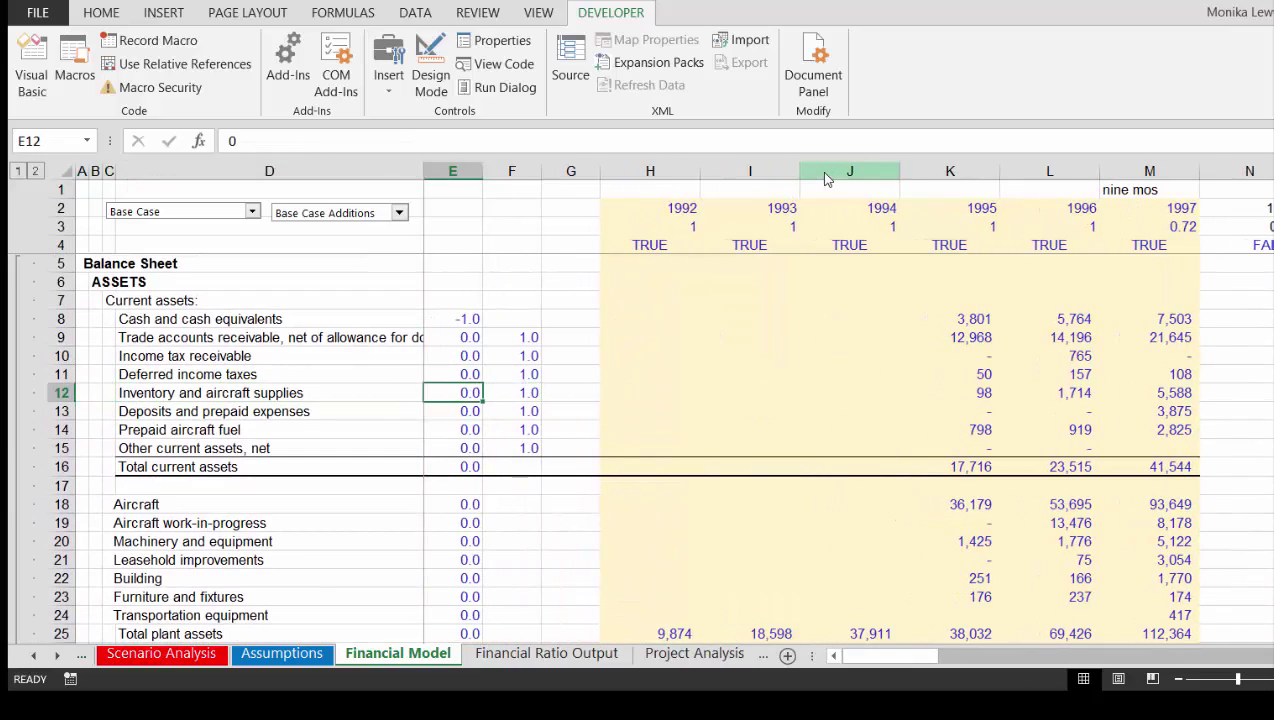
key(Right)
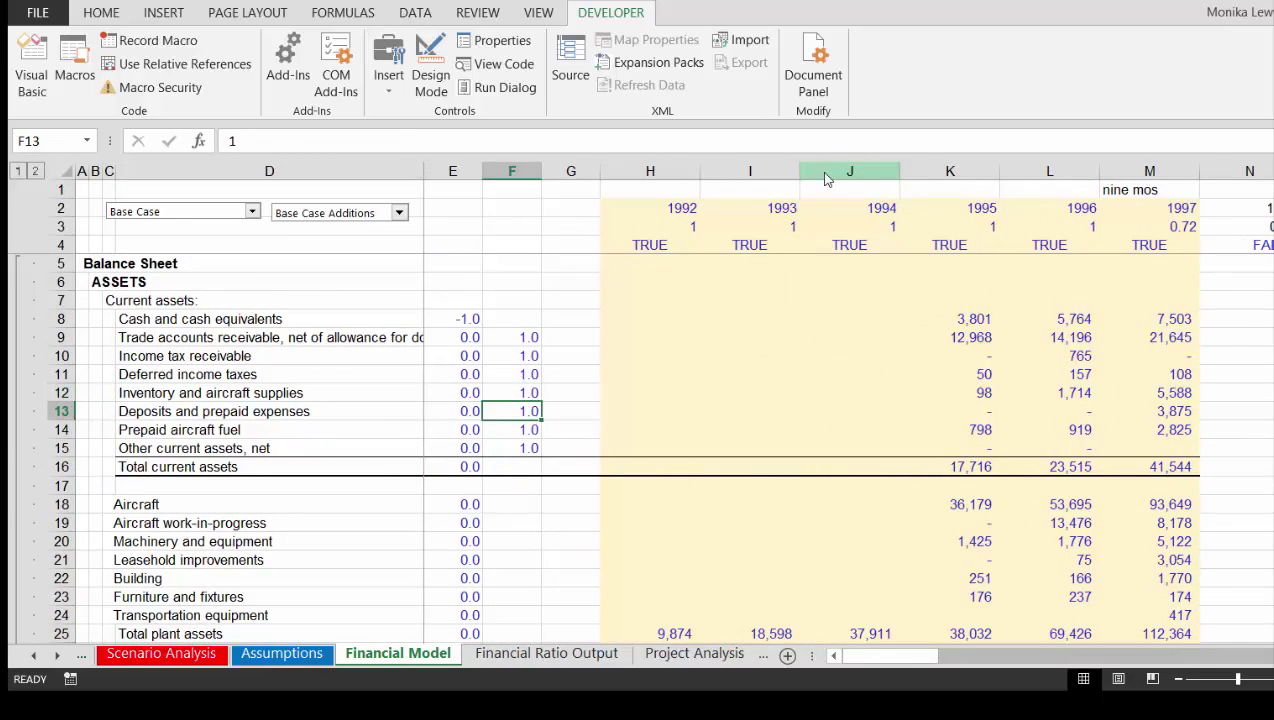
key(Page_Down)
key(Page_Down)
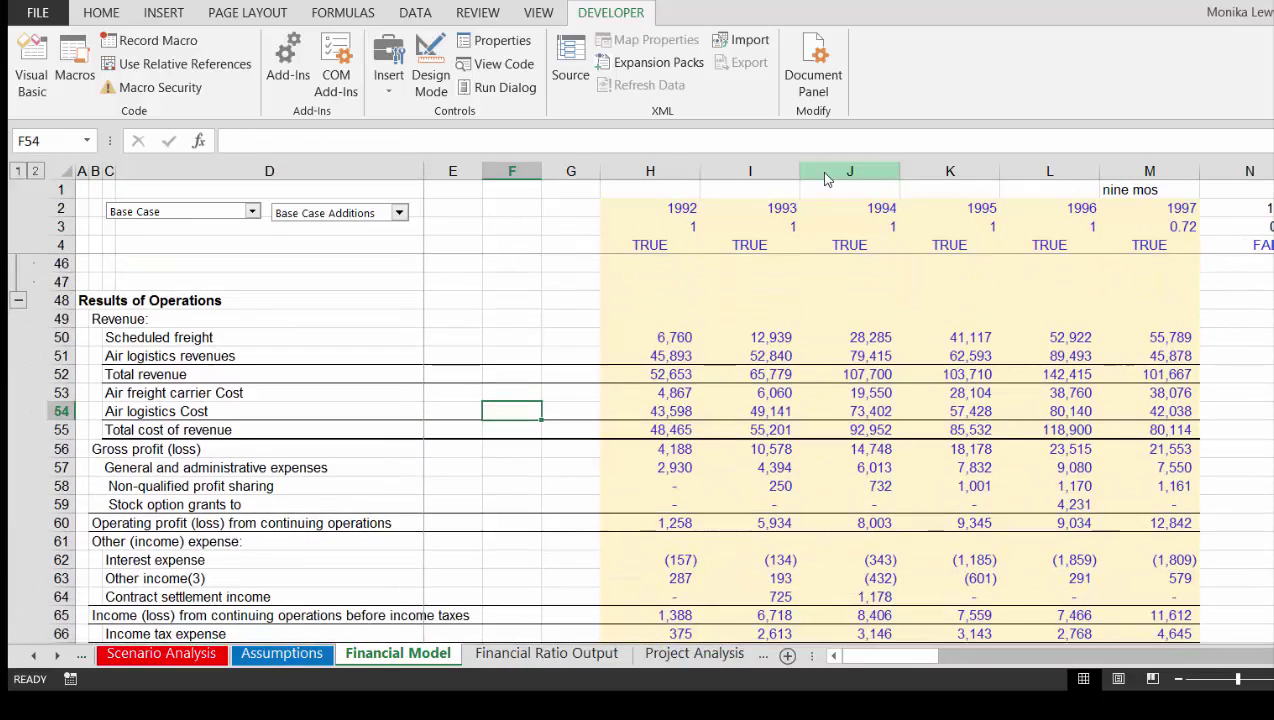
key(Page_Up)
key(Page_Up)
key(Page_Down)
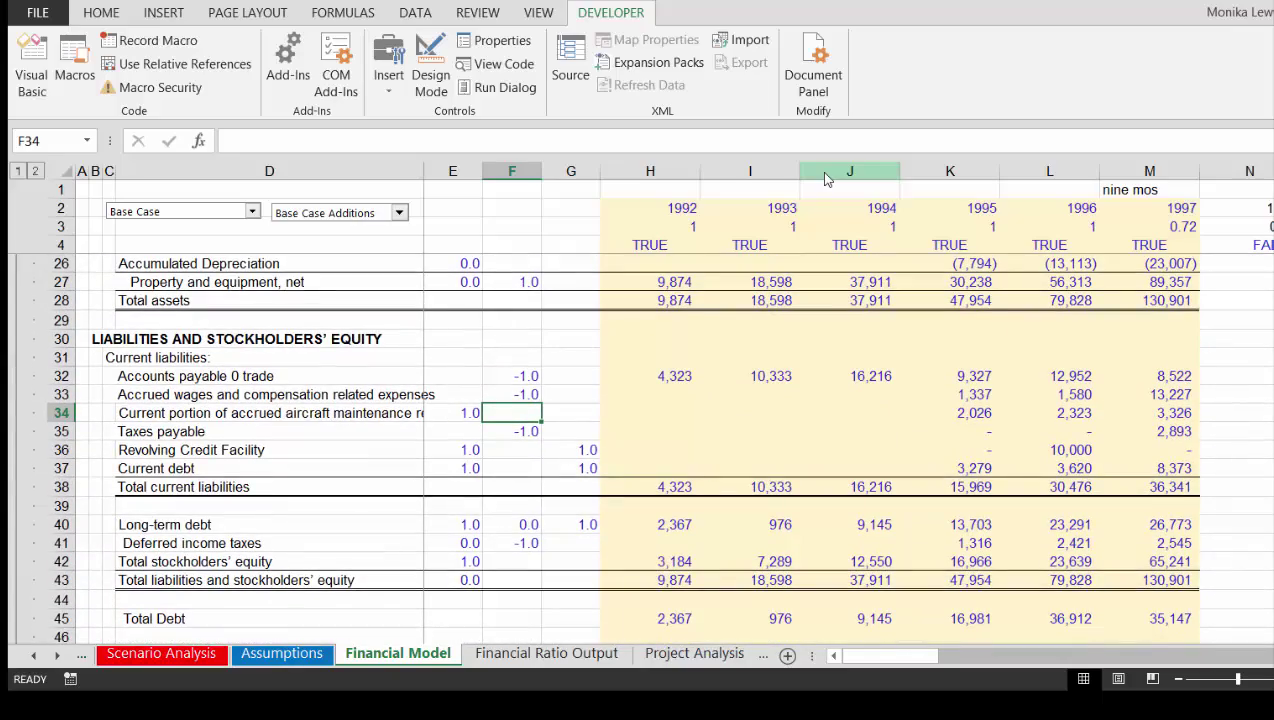
key(Page_Down)
key(Page_Down)
key(Page_Down)
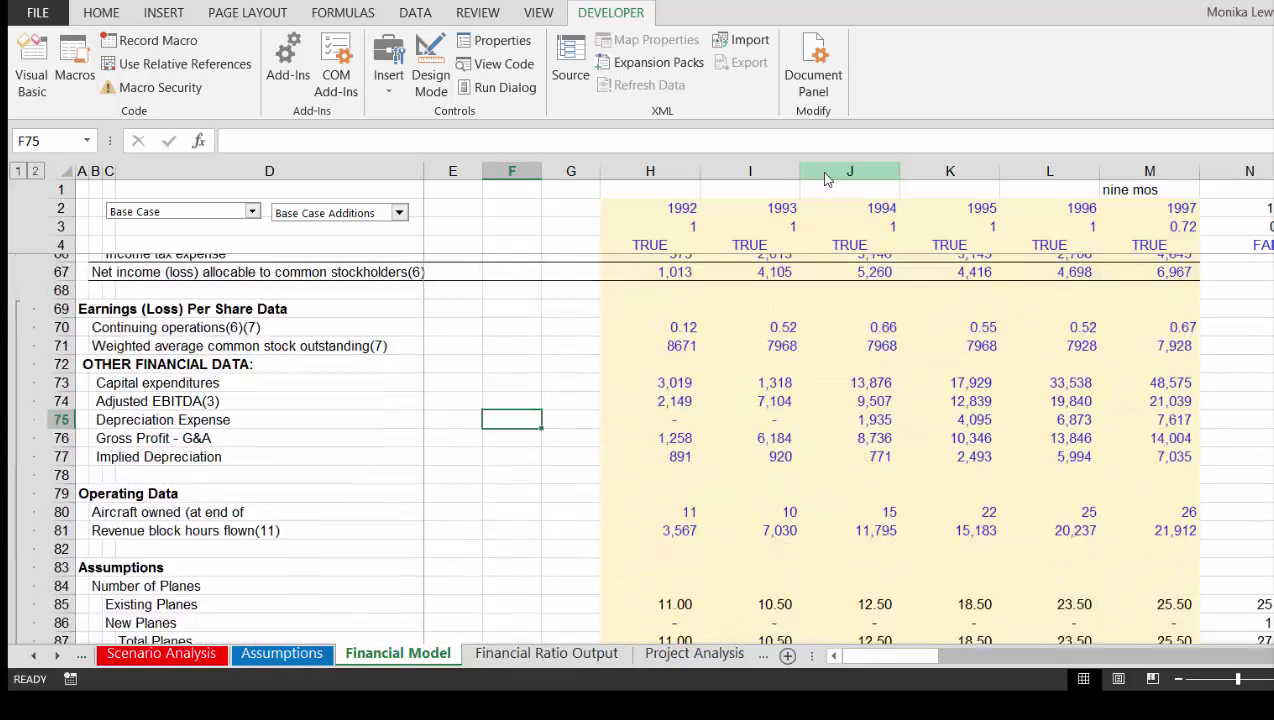
- Look through the model's Accumulated Depreciation, Working Capital and Financing sections down to the modelled assets and liabilities
key(Page_Down)
key(Page_Down)
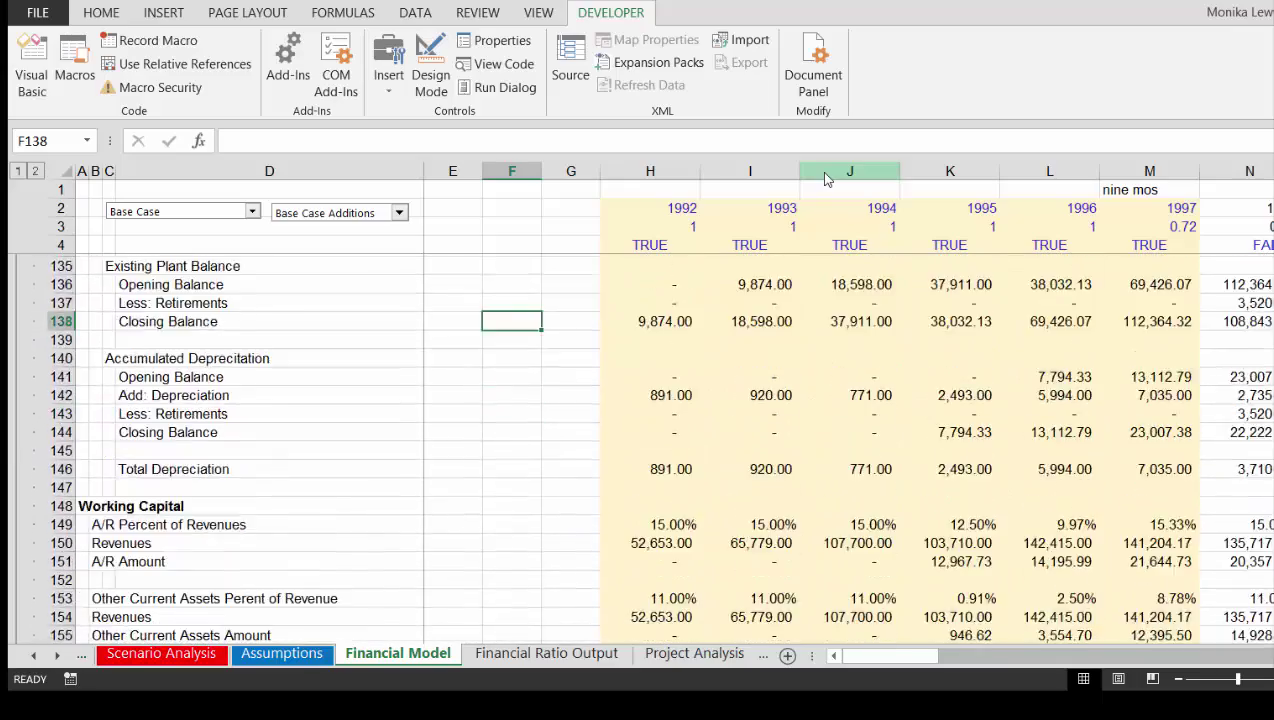
key(Page_Up)
key(Page_Down)
key(Page_Down)
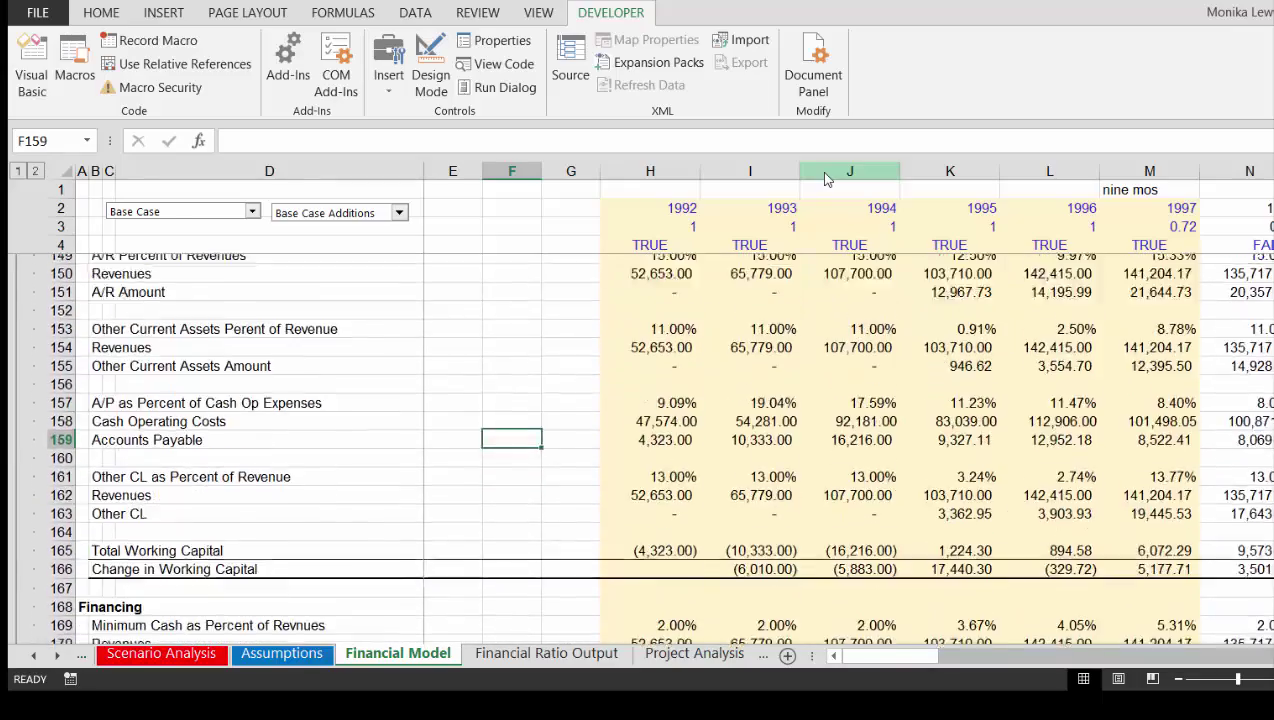
key(Page_Down)
key(Page_Down)
key(Page_Down)
key(Page_Down)
key(Page_Down)
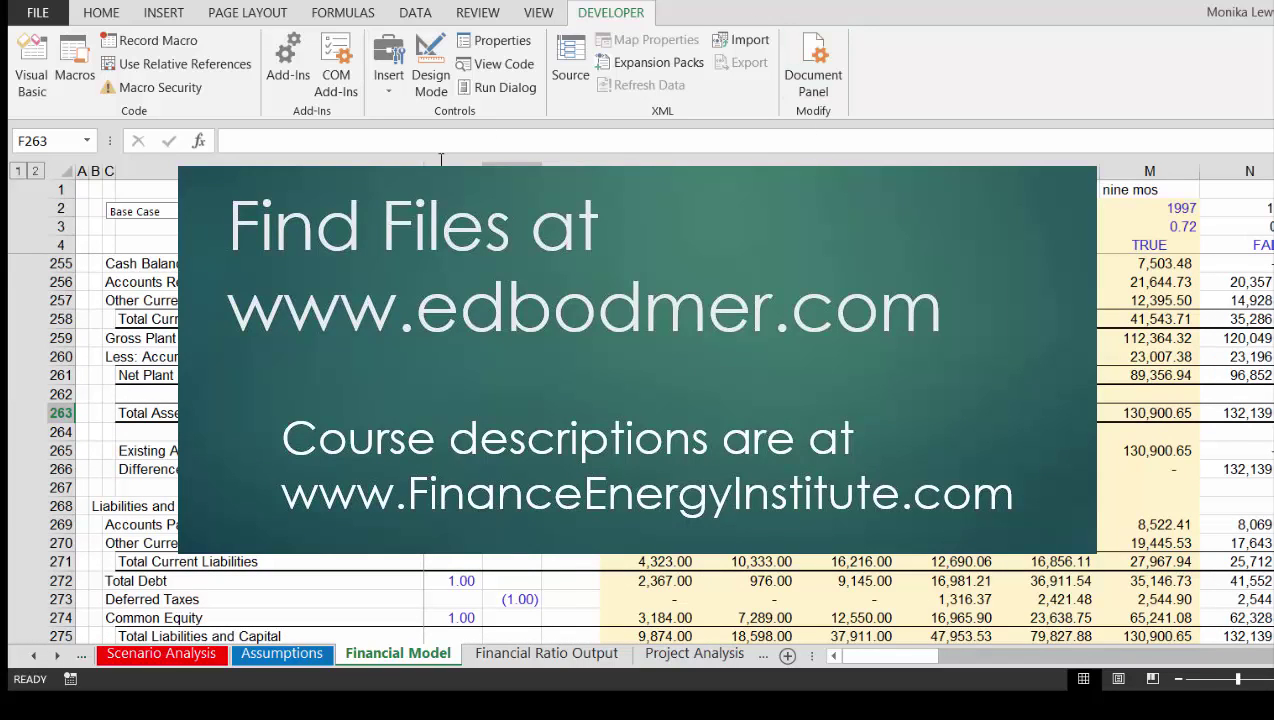
- Group columns E to G on the Financial Model sheet and collapse the group
drag(441, 166, 593, 168)
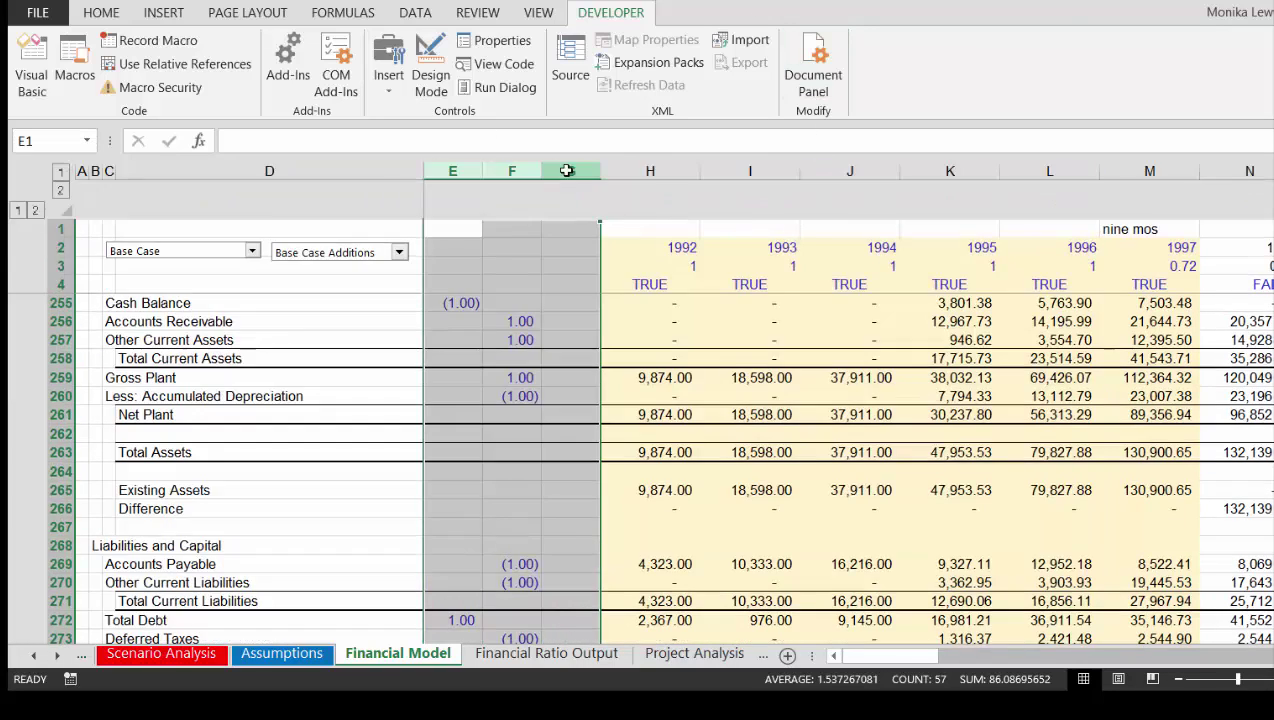
key(shift+alt+Right)
click(650, 174)
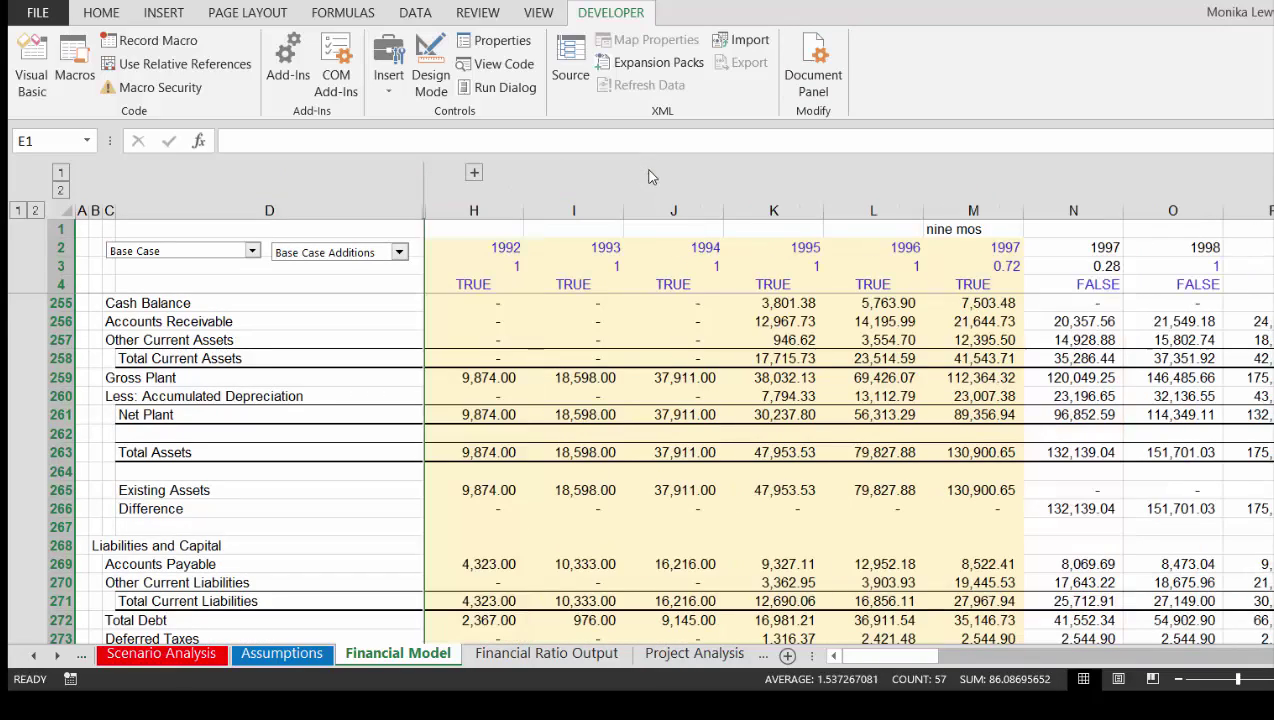
- Look through the Equity Capital, Shares and EPS selector sections near the end of the Financial Model sheet
key(Down)
key(Down)
key(Page_Down)
key(Page_Down)
key(Page_Down)
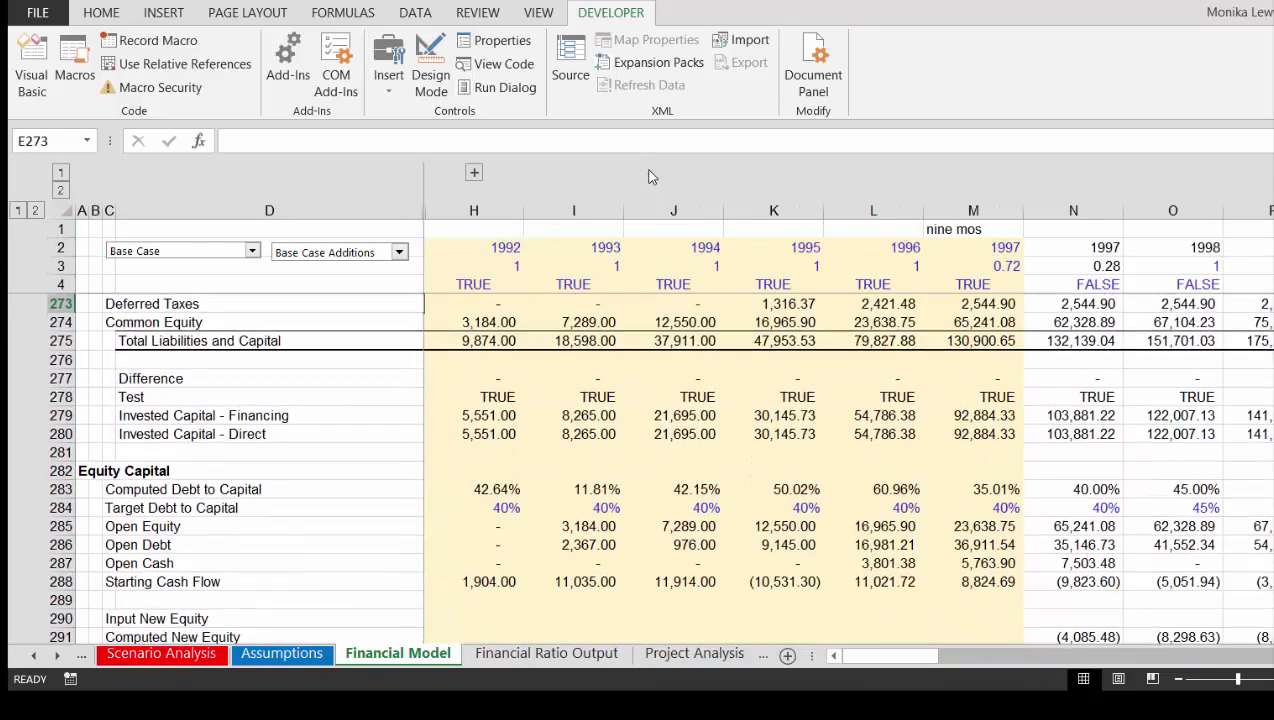
key(Up)
key(Up)
key(Up)
key(Up)
key(Up)
key(Up)
key(Up)
key(Up)
key(Up)
key(Up)
key(Up)
key(Up)
key(Up)
key(Up)
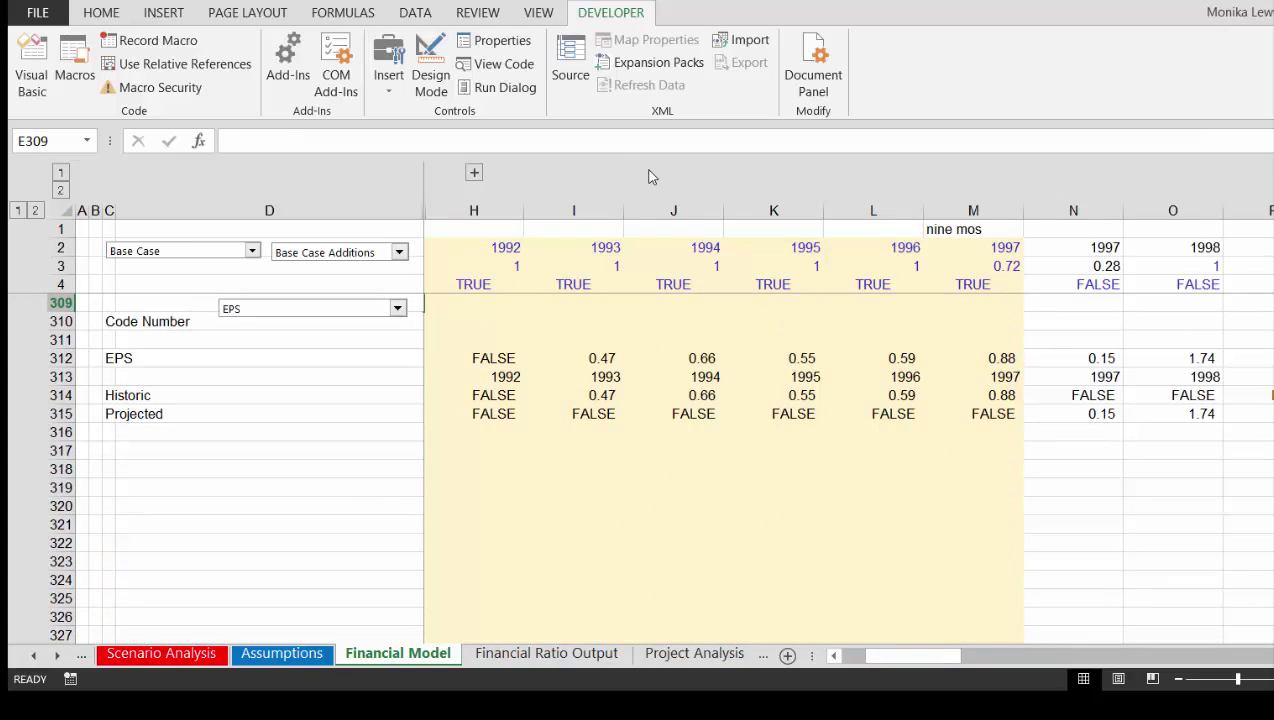
key(Right)
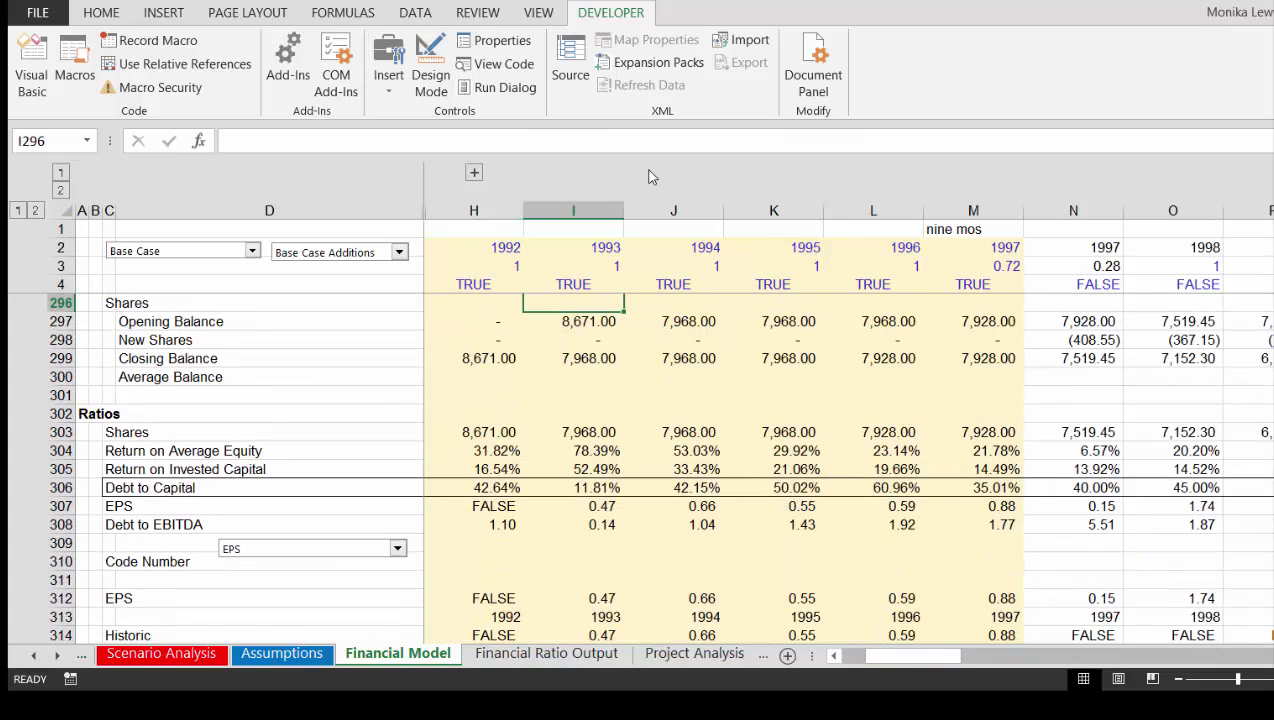
key(Up)
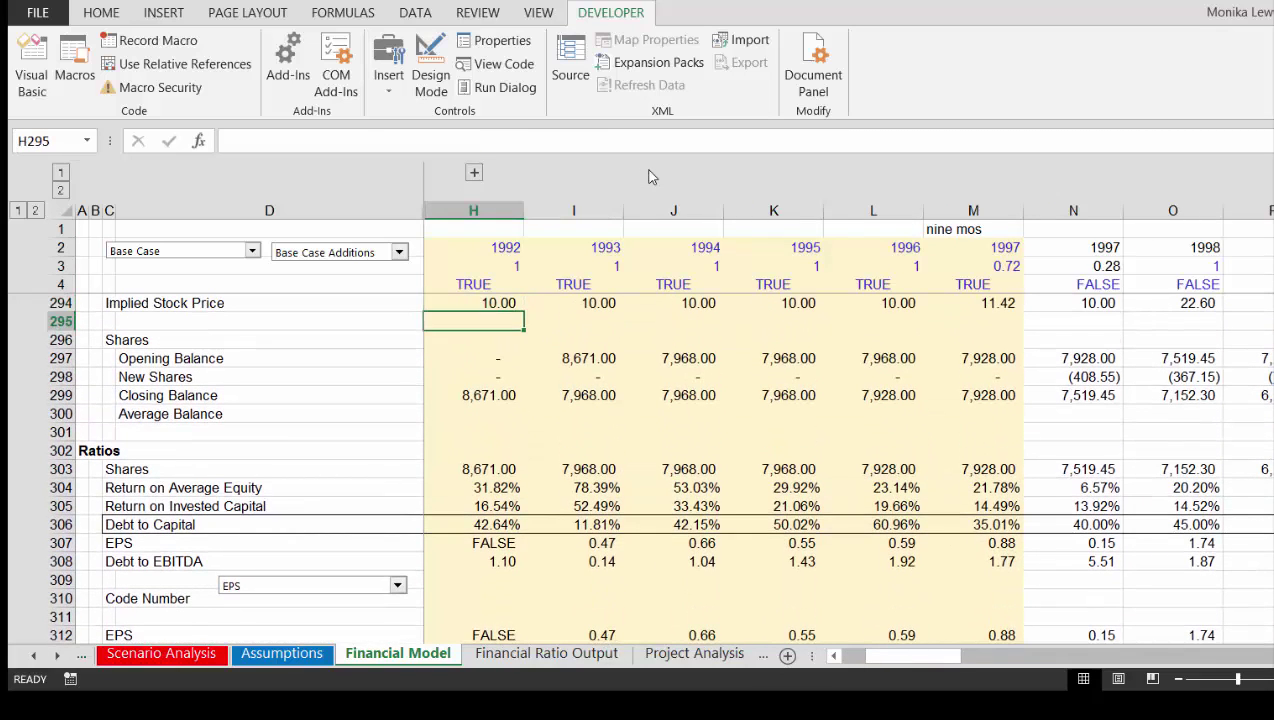
- Inspect the 1992 column formulas in the Ratios section, from Shares down to the Historic row of the EPS data
key(Down)
key(Down)
key(Down)
key(Down)
key(Down)
key(Down)
key(Down)
key(Down)
key(Down)
key(Down)
key(Down)
key(Down)
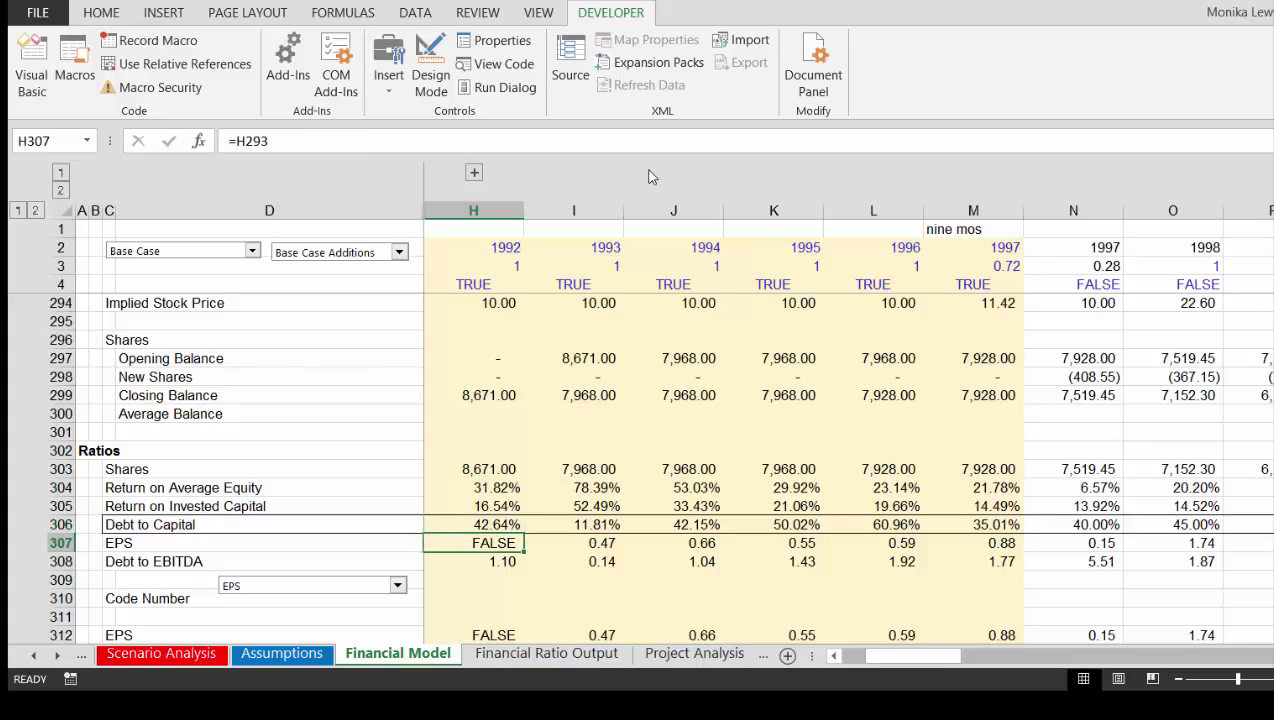
key(Down)
key(Down)
key(Down)
key(Down)
key(Down)
key(Down)
key(Down)
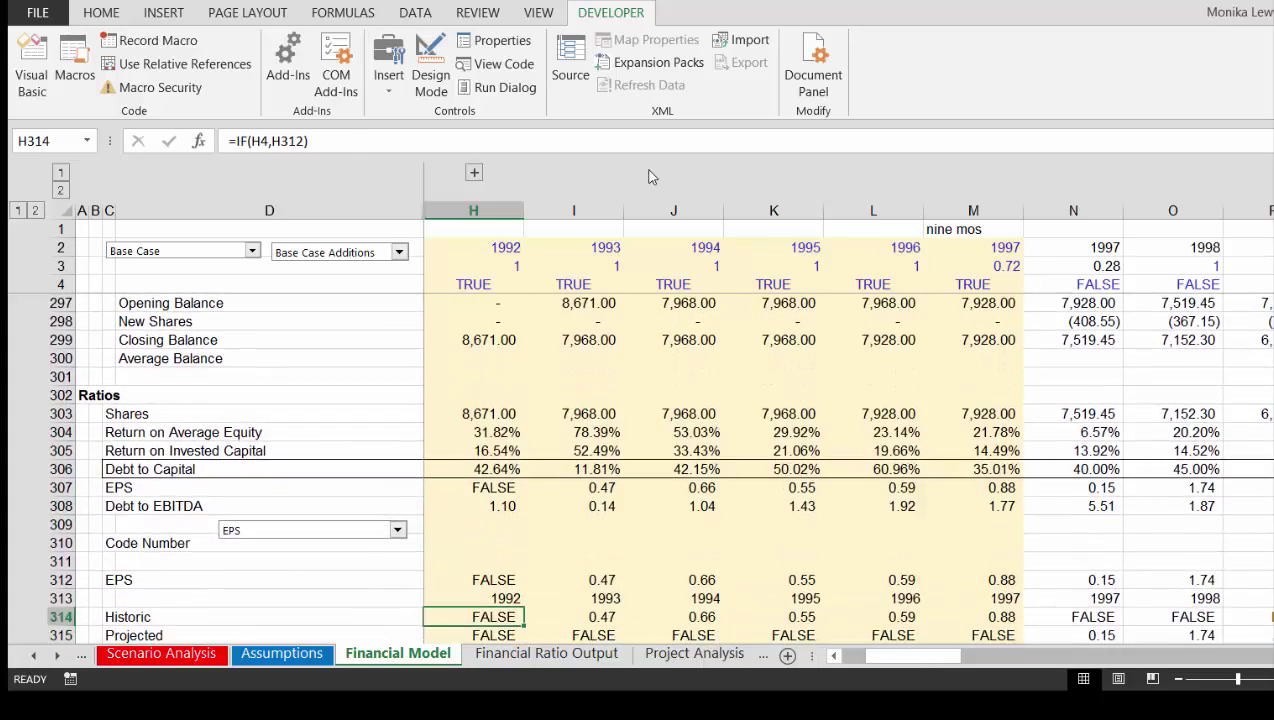
- Go back up past Profit and Loss to the historic statements and review them down to Other Financial Data
key(Page_Up)
key(Page_Up)
key(Page_Up)
key(Page_Up)
key(Page_Up)
key(Page_Up)
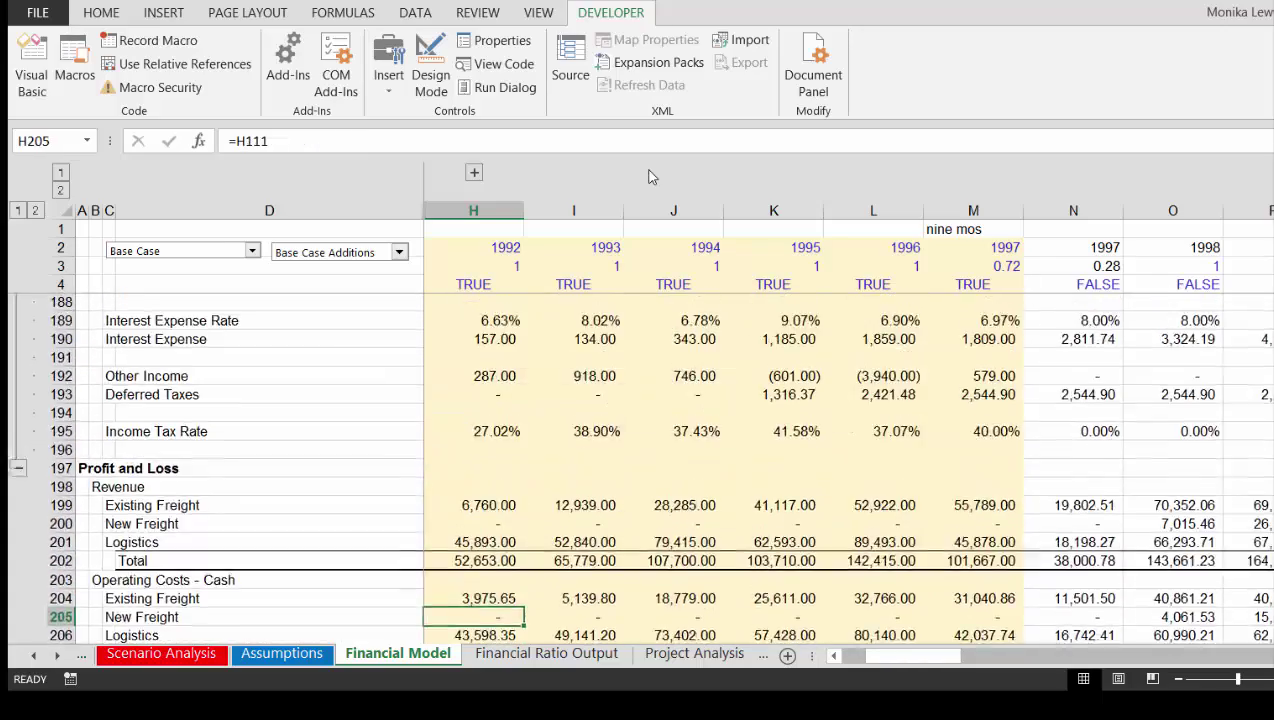
key(Page_Up)
key(Page_Up)
key(Page_Up)
key(Page_Up)
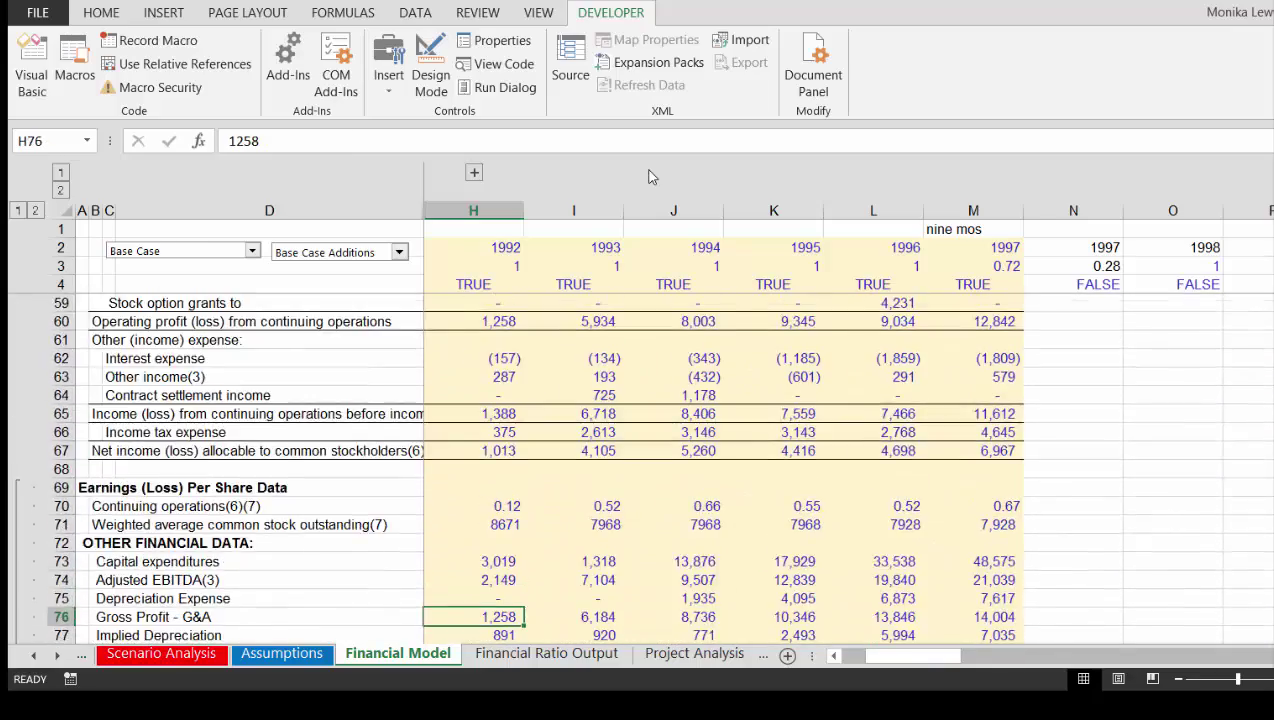
key(Page_Up)
key(Page_Up)
key(Page_Up)
key(Page_Down)
key(Page_Down)
key(Page_Down)
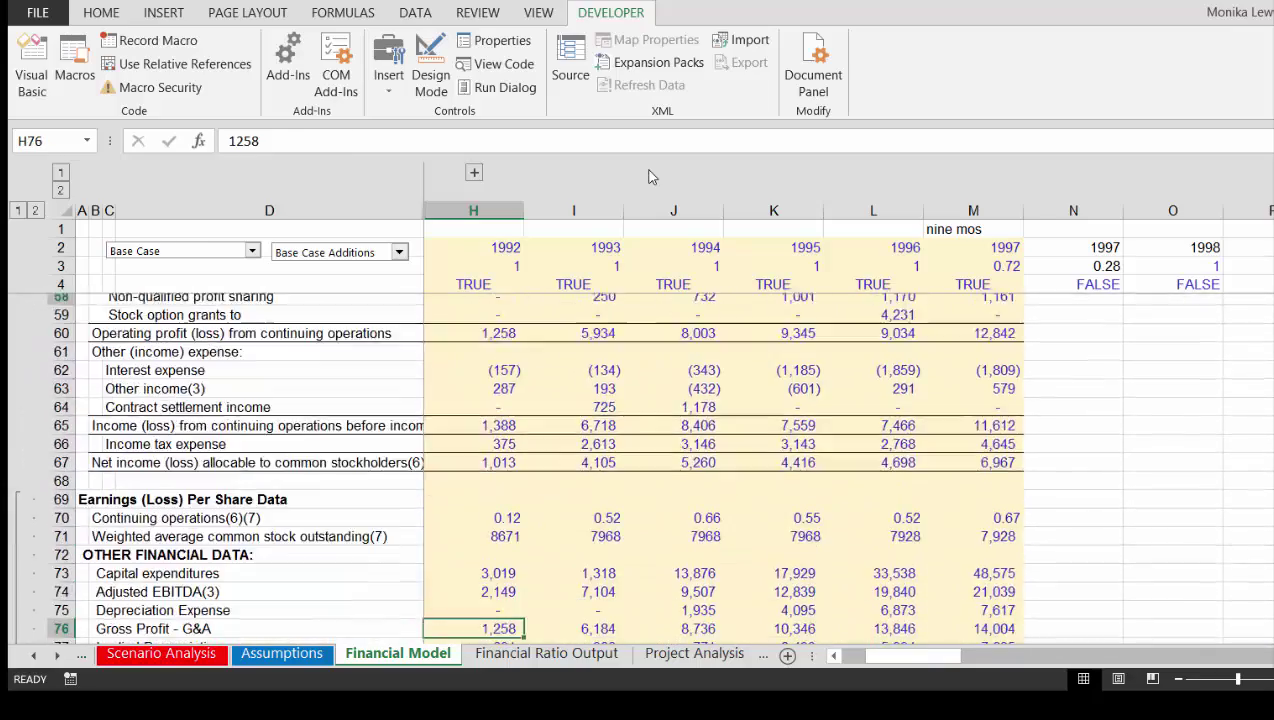
- From the Assumptions section, select the sheet's constant cells and colour the cells linked to other sheets light blue
key(Page_Down)
key(Down)
key(Down)
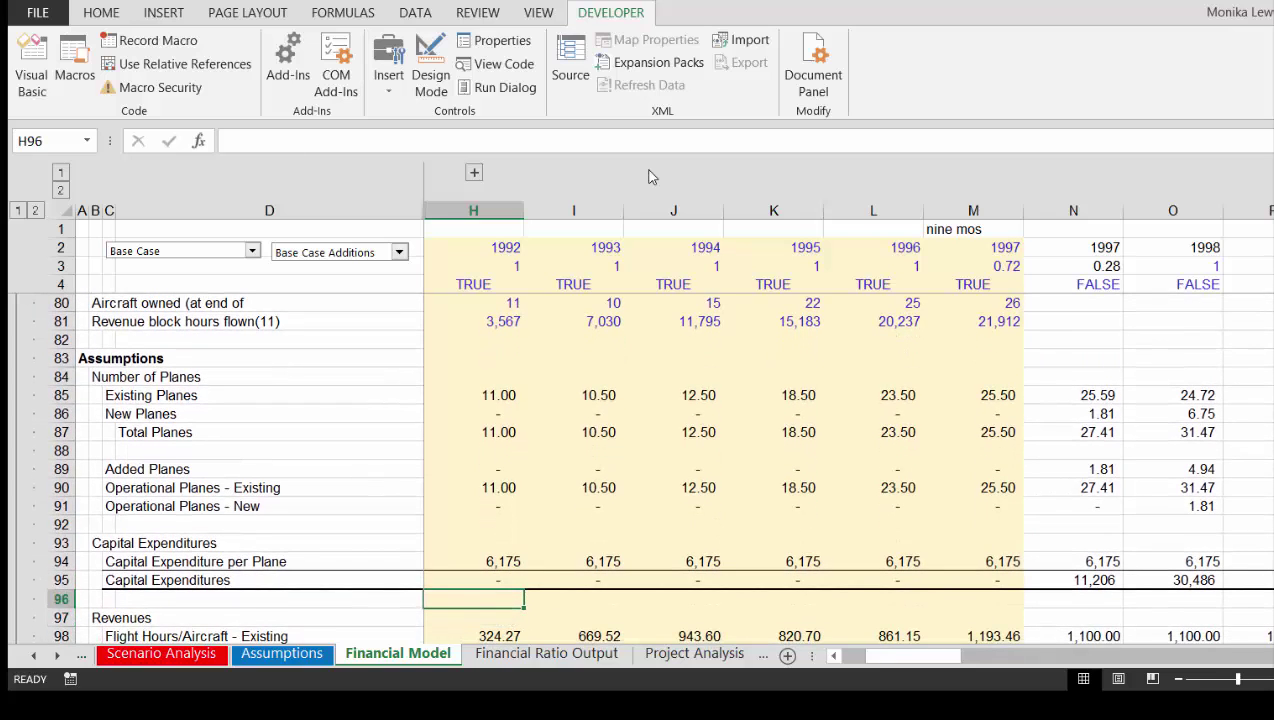
key(F5)
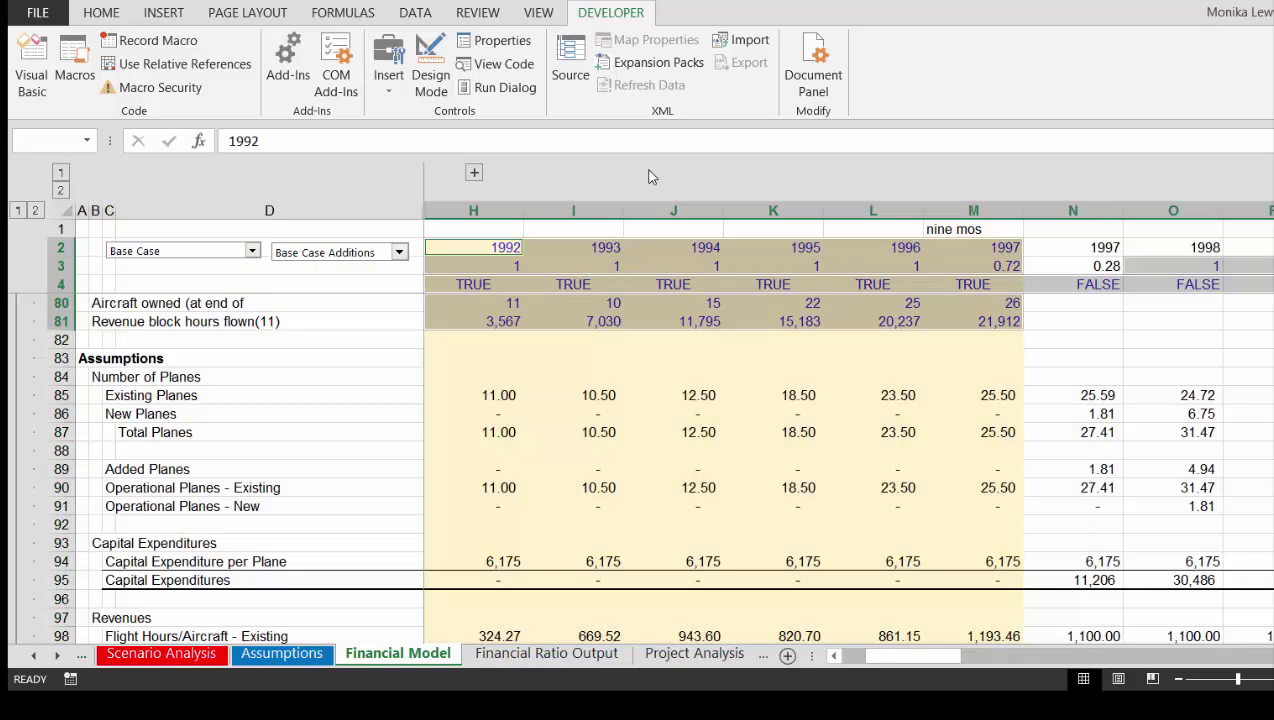
- Examine the colour-coded Capital Expenditures and Revenues rows and their links to the Assumptions sheet in column H
key(Down)
key(Down)
key(Down)
key(Down)
key(Down)
key(Down)
key(Down)
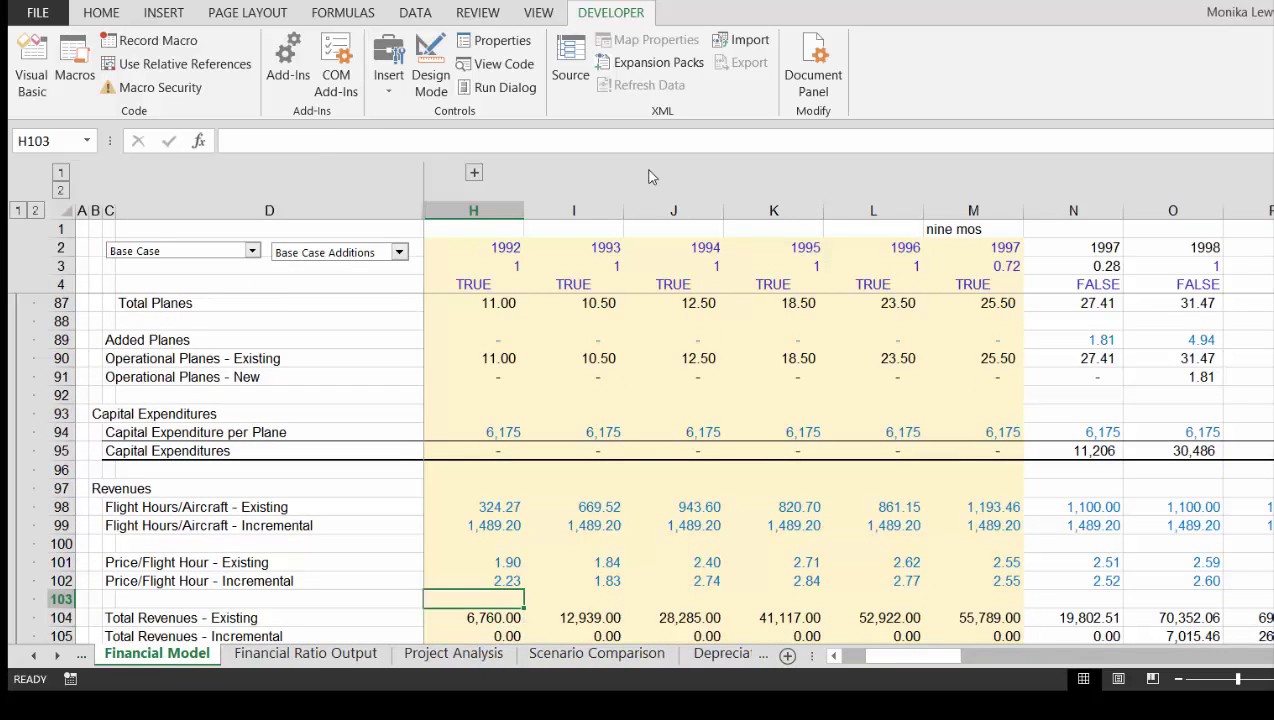
key(Down)
key(Down)
key(Down)
key(Down)
key(Down)
key(Down)
key(Down)
key(Down)
key(Down)
key(Down)
key(Down)
key(Down)
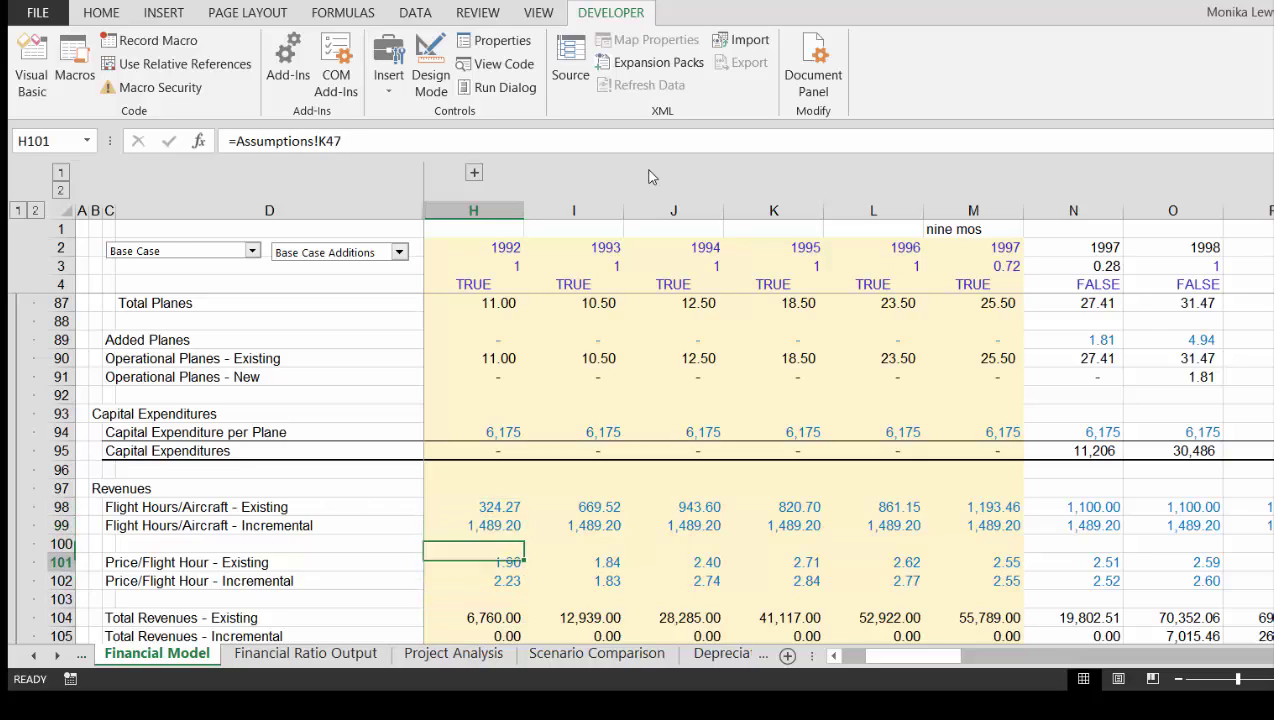
- Examine the colour-coded Operating Costs and Administrative Expenses rows down to H118
key(Down)
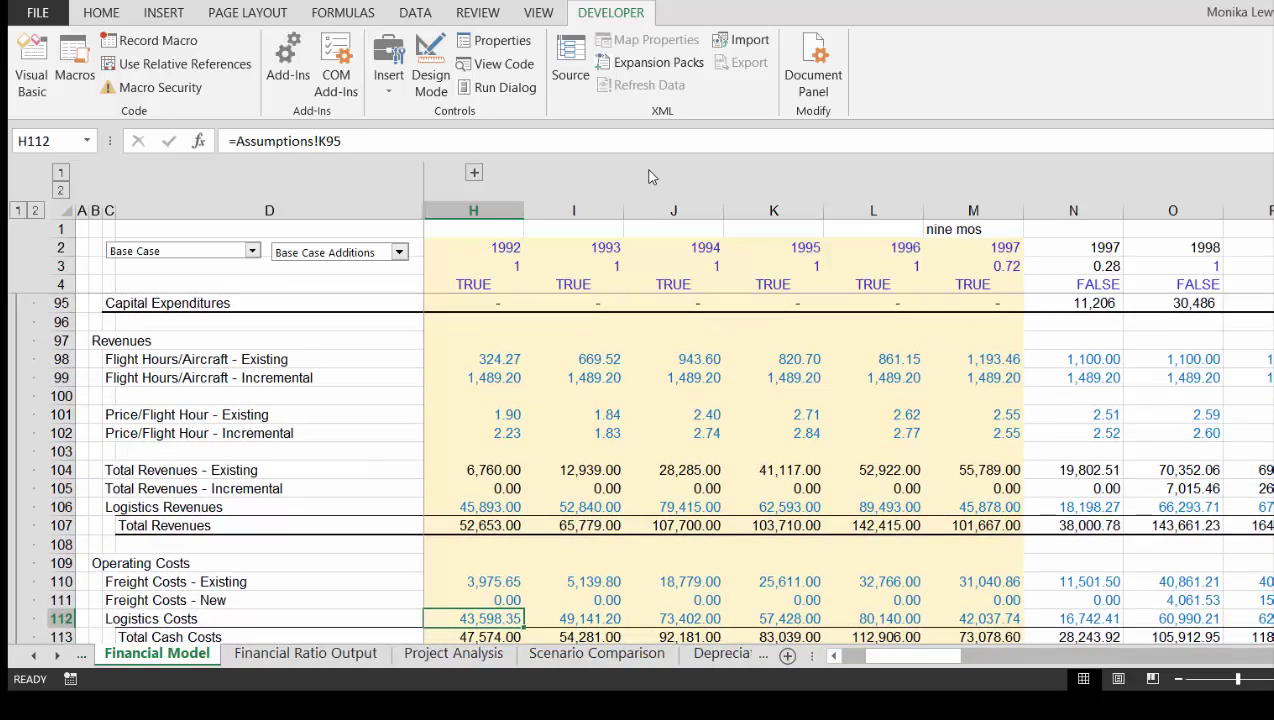
key(Down)
key(Down)
key(Down)
key(Down)
key(Down)
key(Down)
key(Down)
key(Down)
key(Down)
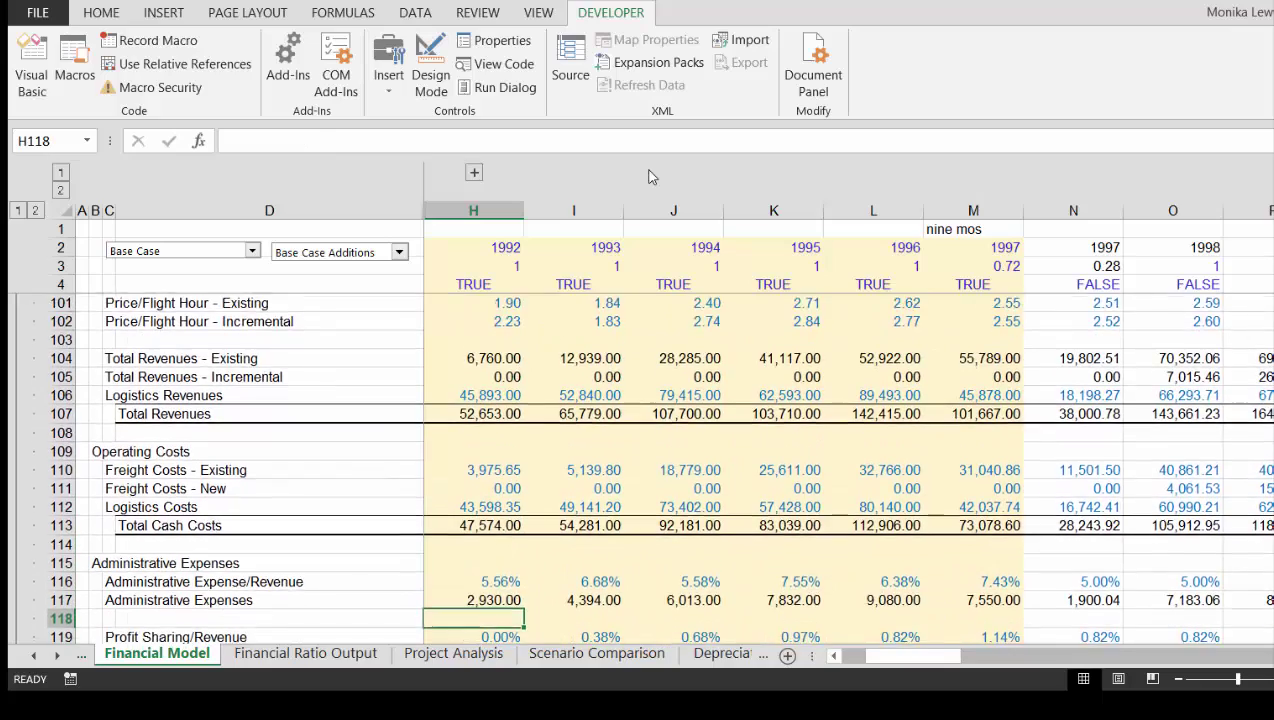
- Examine the Profit Sharing, EBITDA and Existing Depreciation rows down to the added capital expenditures in H129
key(Down)
key(Down)
key(Down)
key(Down)
key(Down)
key(Down)
key(Down)
key(Down)
key(Down)
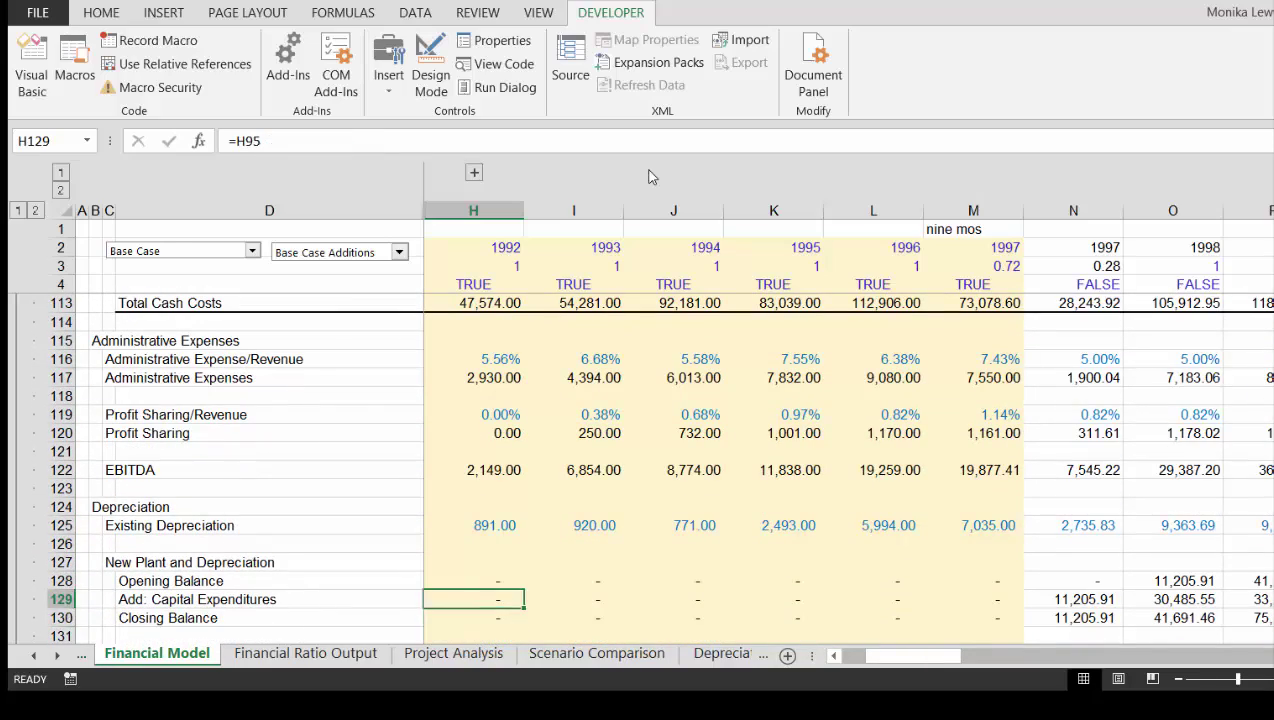
- Go back up column H past Operating Costs and Revenues to the Other Financial Data heading in row 72
key(Up)
key(Up)
key(Up)
key(Up)
key(Up)
key(Up)
key(Up)
key(Up)
key(Up)
key(Up)
key(Up)
key(Up)
key(Up)
key(Up)
key(Up)
key(Up)
key(Up)
key(Up)
key(Up)
key(Up)
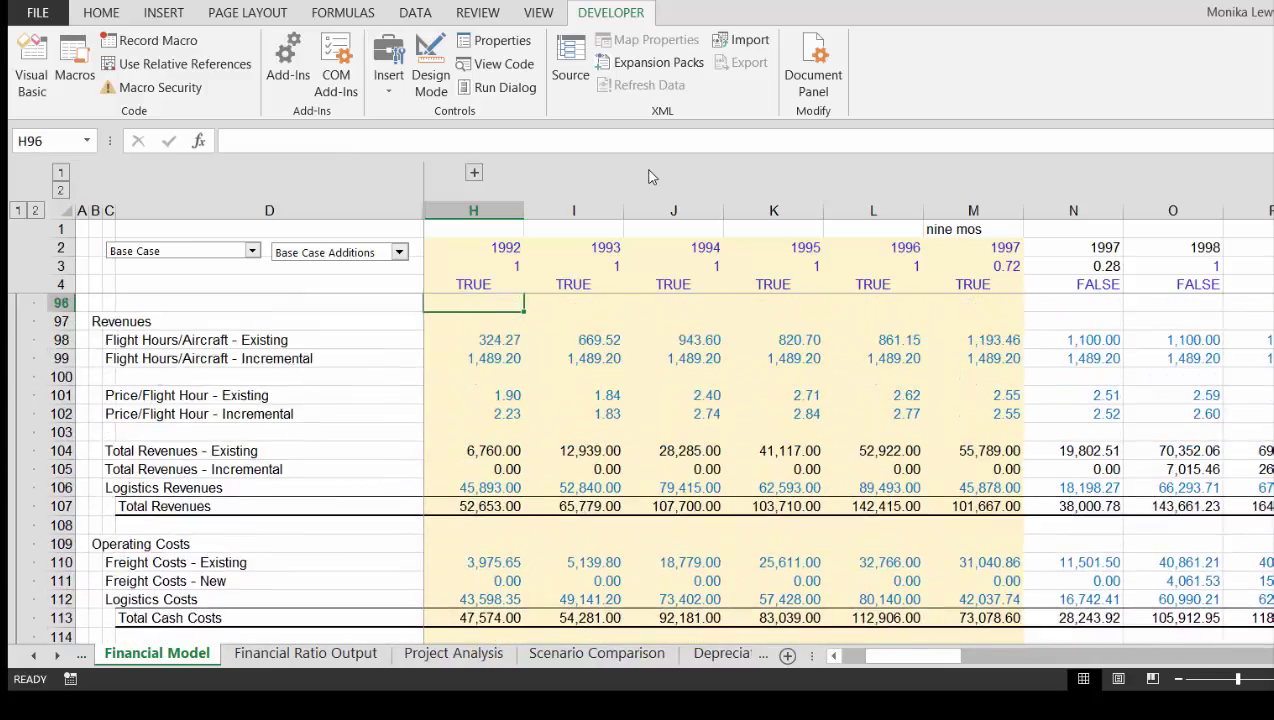
key(Up)
key(Up)
key(Up)
key(Up)
key(Up)
key(Up)
key(Up)
key(Up)
key(Up)
key(Up)
key(Up)
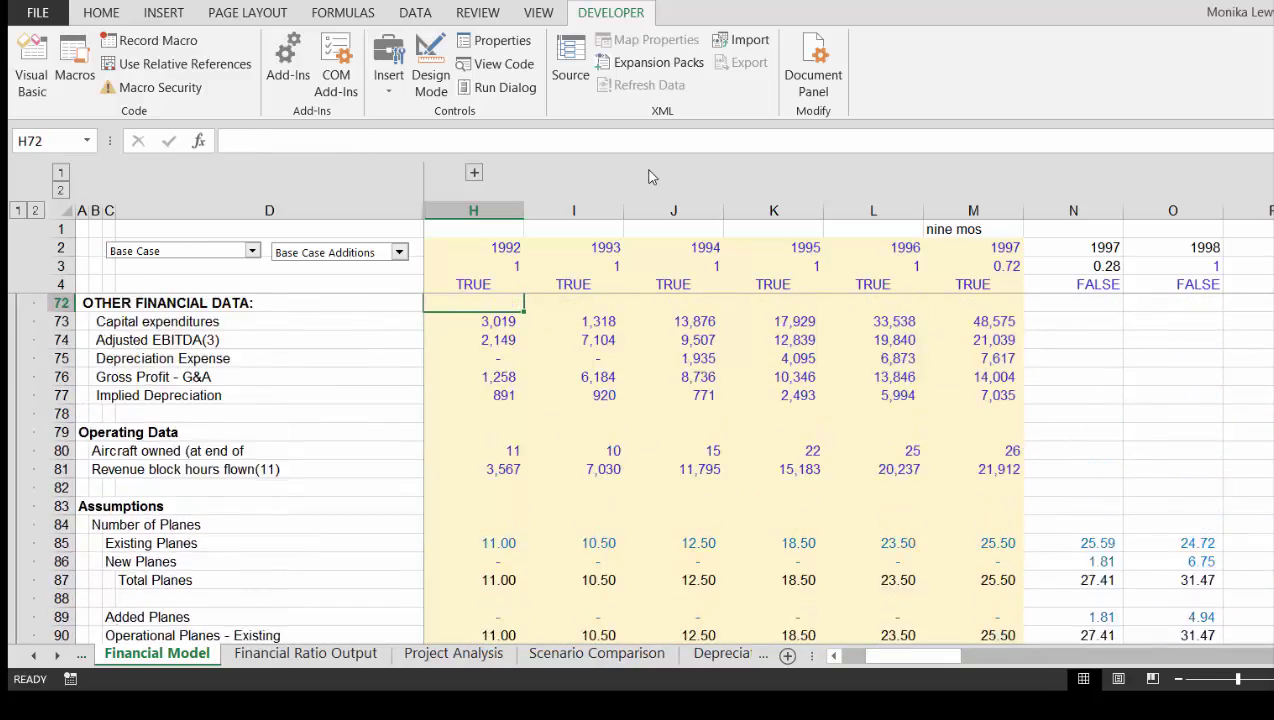
- Review the Operating Data and Number of Planes rows down to Capital Expenditures in H95, and briefly check the Assumptions sheet they link to
key(Down)
key(Down)
key(Down)
key(Down)
key(Down)
key(Down)
key(Down)
key(Down)
key(Down)
key(Down)
key(Down)
key(Down)
key(Down)
key(Down)
key(Down)
key(Down)
key(Down)
key(Down)
key(Down)
key(Down)
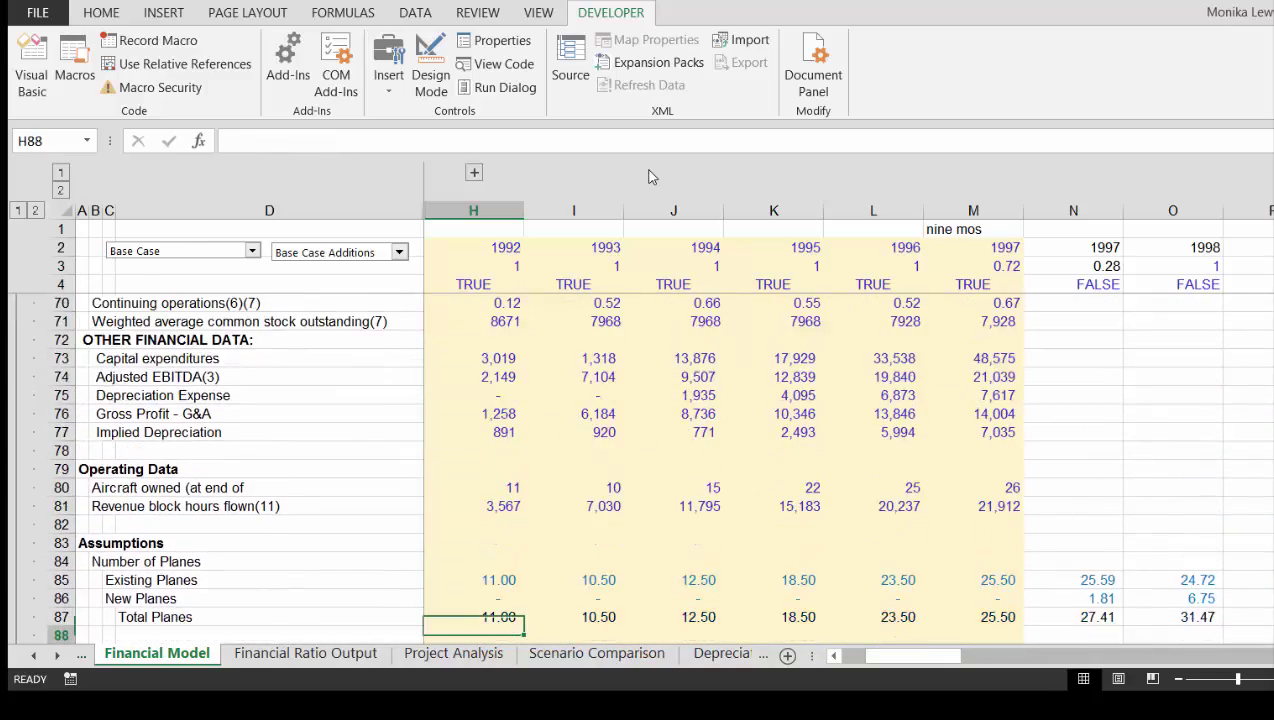
key(ctrl+Page_Up)
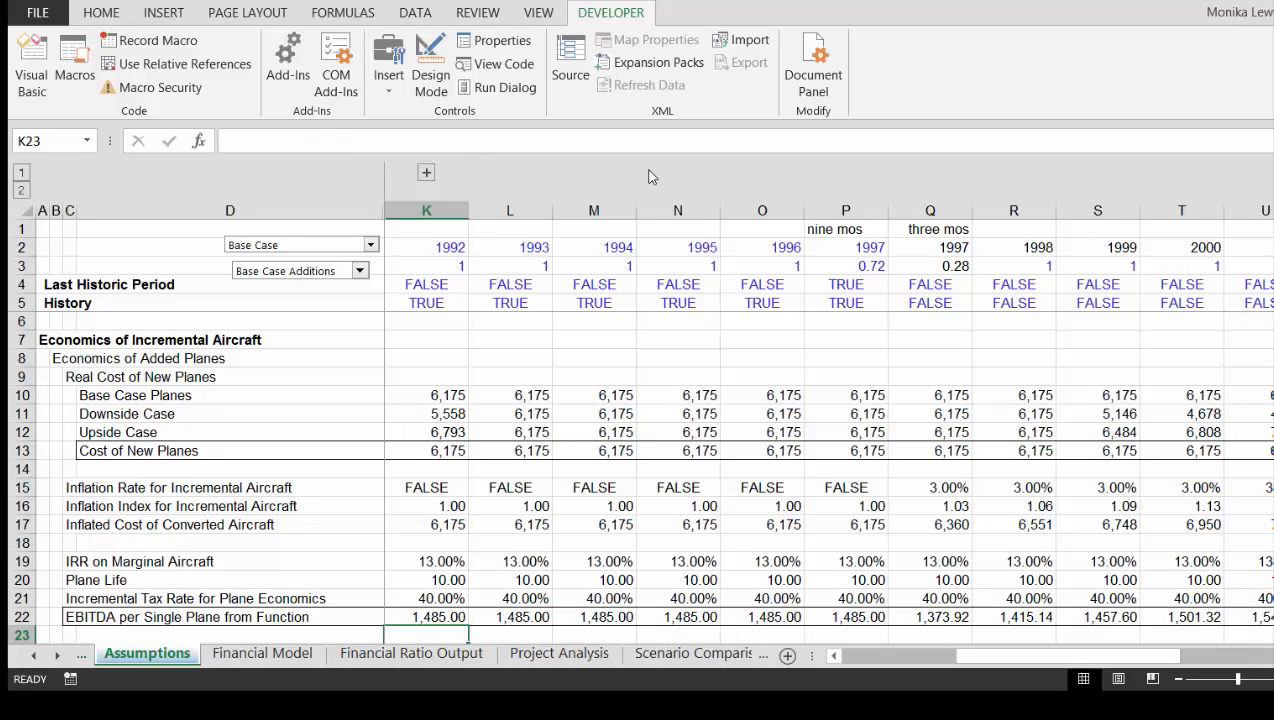
key(ctrl+Page_Down)
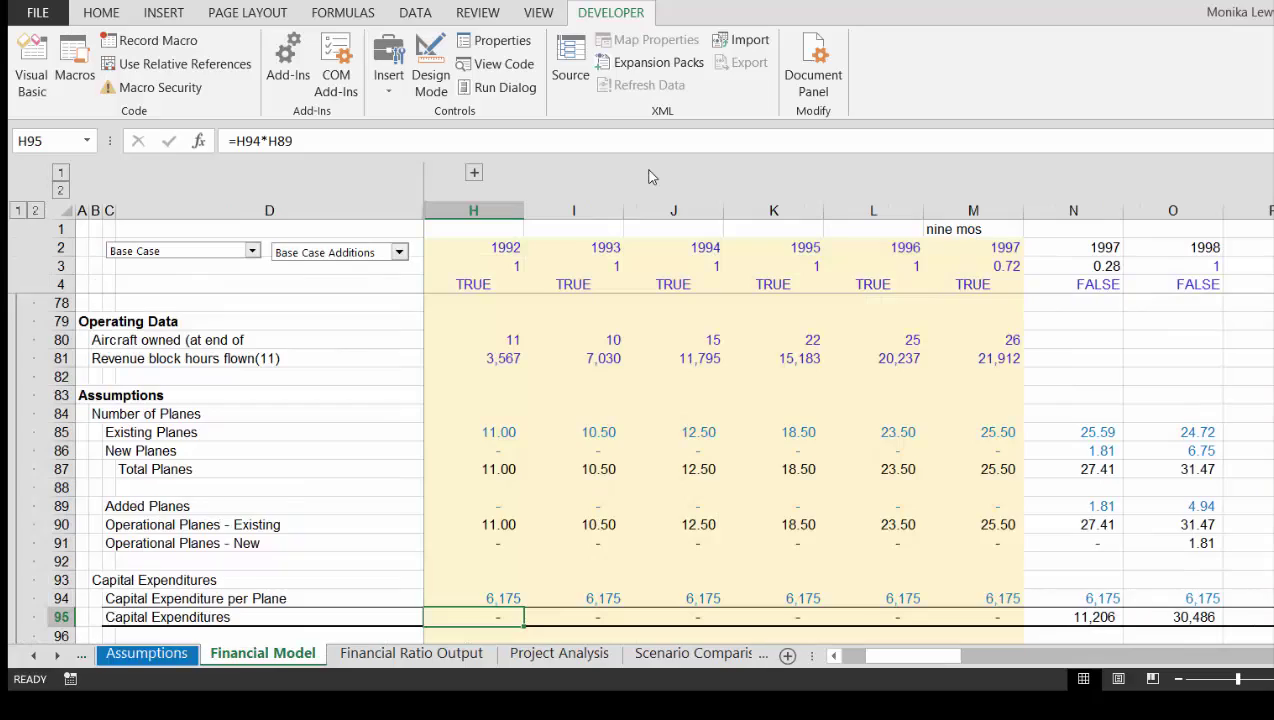
- Review the Revenues, Operating Costs and Administrative Expenses rows of the Financial Model sheet from H95 down to H118
key(Down)
key(Down)
key(Down)
key(Down)
key(Down)
key(Down)
key(Down)
key(Down)
key(Down)
key(Down)
key(Down)
key(Down)
key(Down)
key(Down)
key(Down)
key(Down)
key(Down)
key(Down)
key(Down)
key(Down)
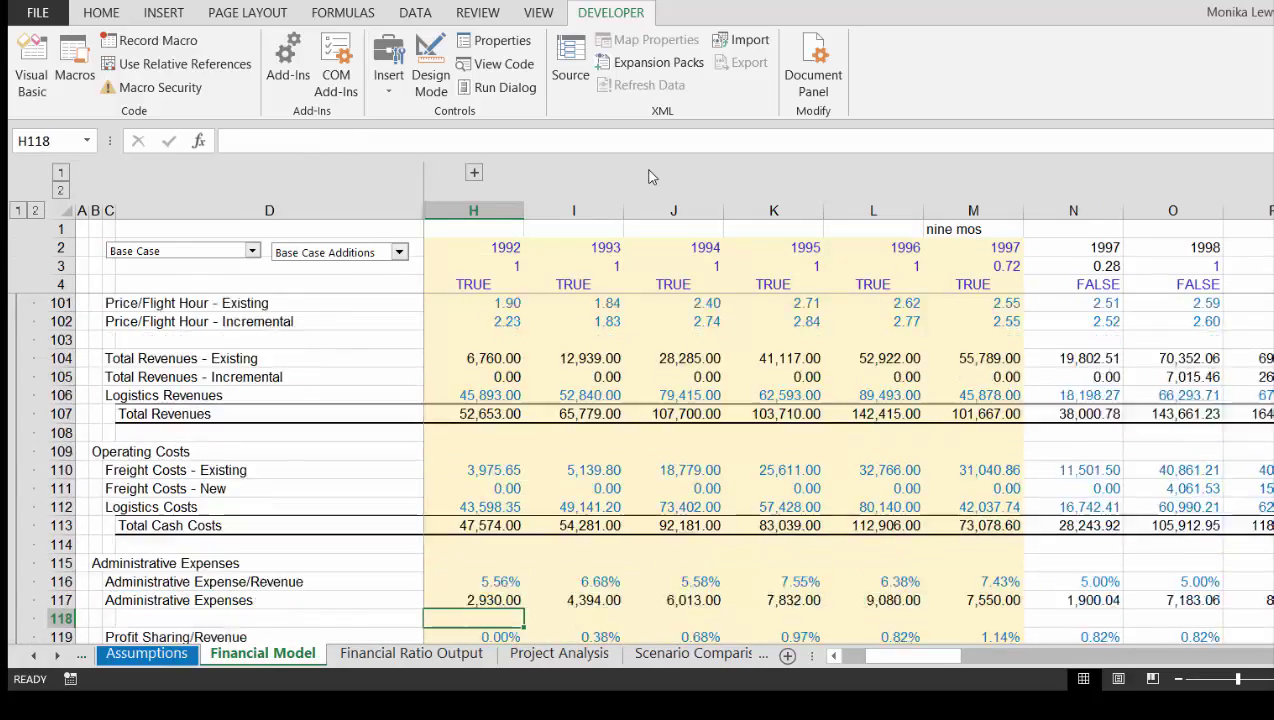
- Review the Profit Sharing, EBITDA and New Plant and Depreciation rows down to H133
key(Down)
key(Down)
key(Down)
key(Down)
key(Down)
key(Down)
key(Down)
key(Down)
key(Down)
key(Down)
key(Down)
key(Down)
key(Down)
key(Down)
key(Down)
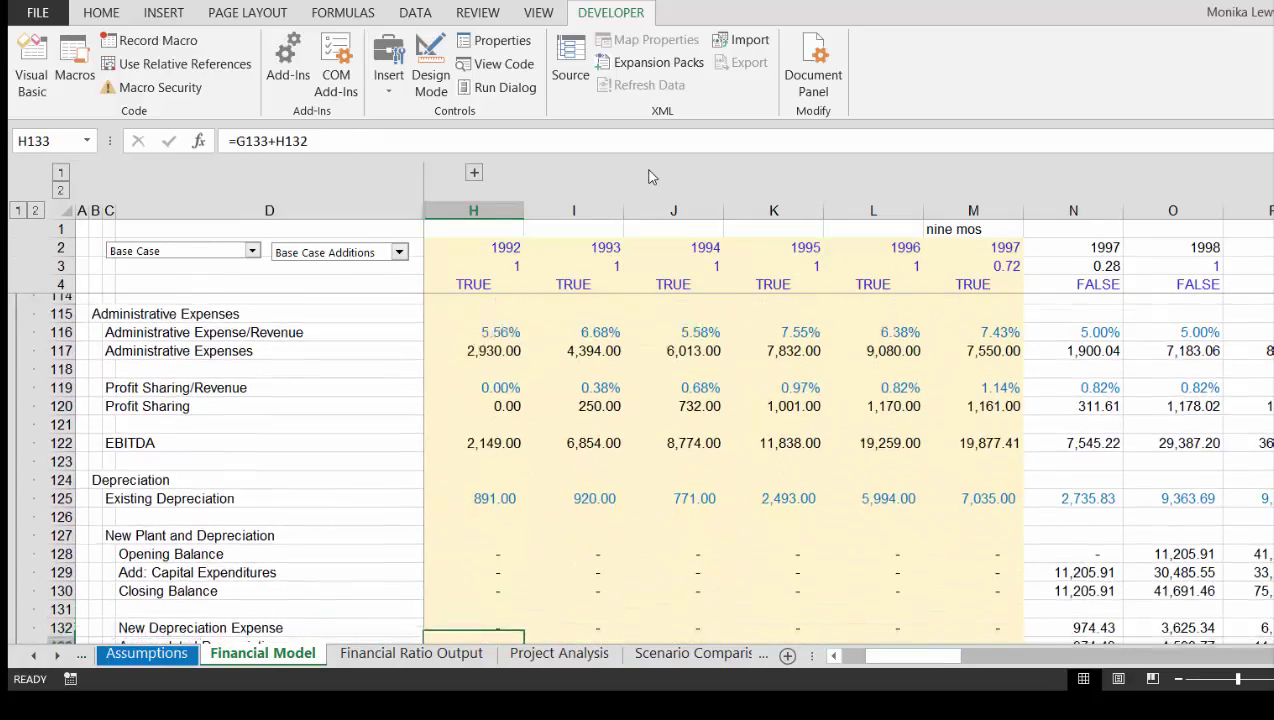
- Review the retirements, Total Depreciation and Working Capital rows down to the Other CL percentage linked to Assumptions in H161
key(Down)
key(Down)
key(Down)
key(Down)
key(Down)
key(Down)
key(Down)
key(Down)
key(Down)
key(Down)
key(Down)
key(Down)
key(Down)
key(Down)
key(Down)
key(Down)
key(Down)
key(Down)
key(Down)
key(Down)
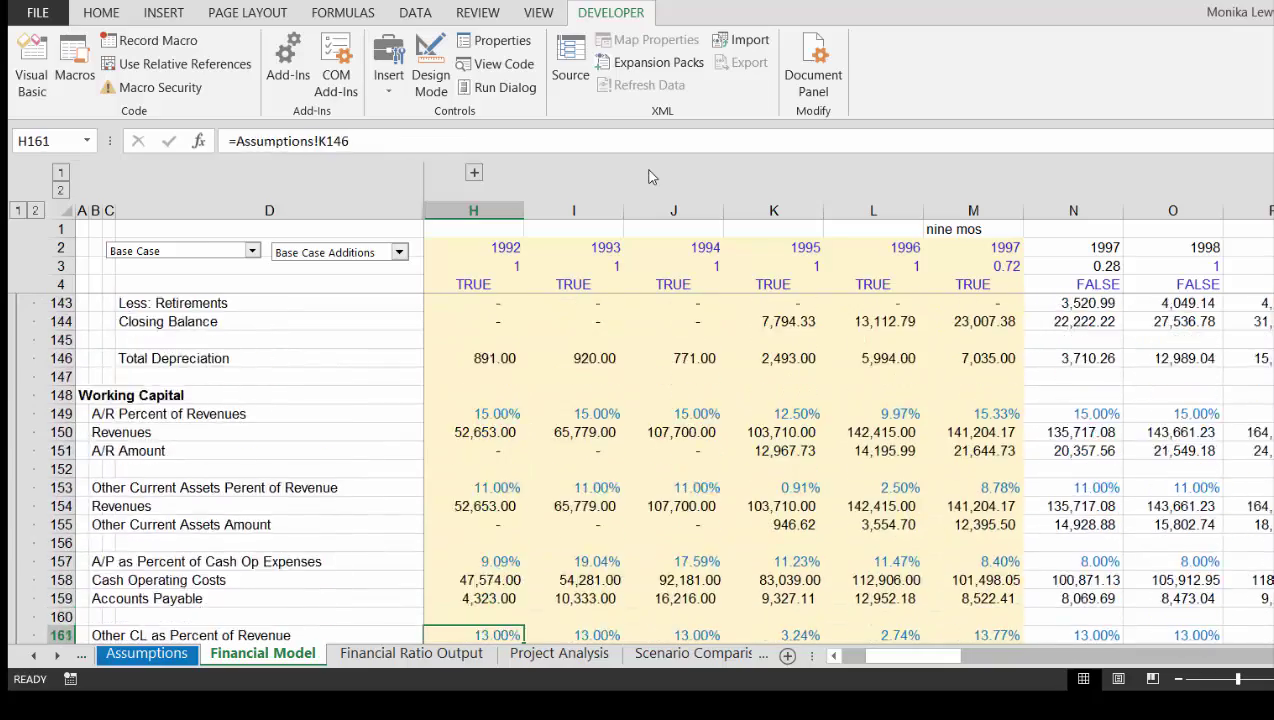
- Examine the Total Working Capital, Minimum Cash and Cash Balance rows down to H176
key(Down)
key(Down)
key(Down)
key(Down)
key(Down)
key(Down)
key(Down)
key(Down)
key(Down)
key(Down)
key(Down)
key(Down)
key(Down)
key(Down)
key(Down)
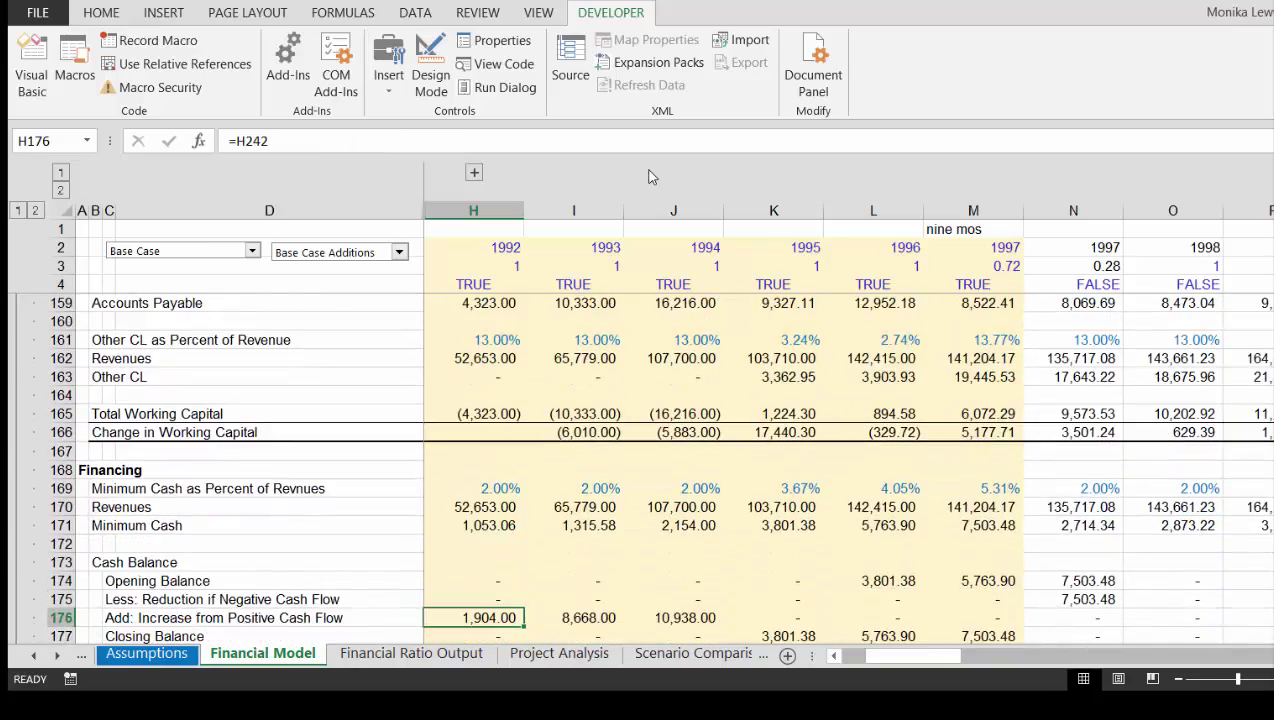
- Continue past the Financing section and review the Profit and Loss rows down to Interest Expense in H213
key(Down)
key(Down)
key(Down)
key(Down)
key(Down)
key(Down)
key(Down)
key(Down)
key(Down)
key(Down)
key(Down)
key(Down)
key(Down)
key(Down)
key(Down)
key(Down)
key(Down)
key(Down)
key(Down)
key(Down)
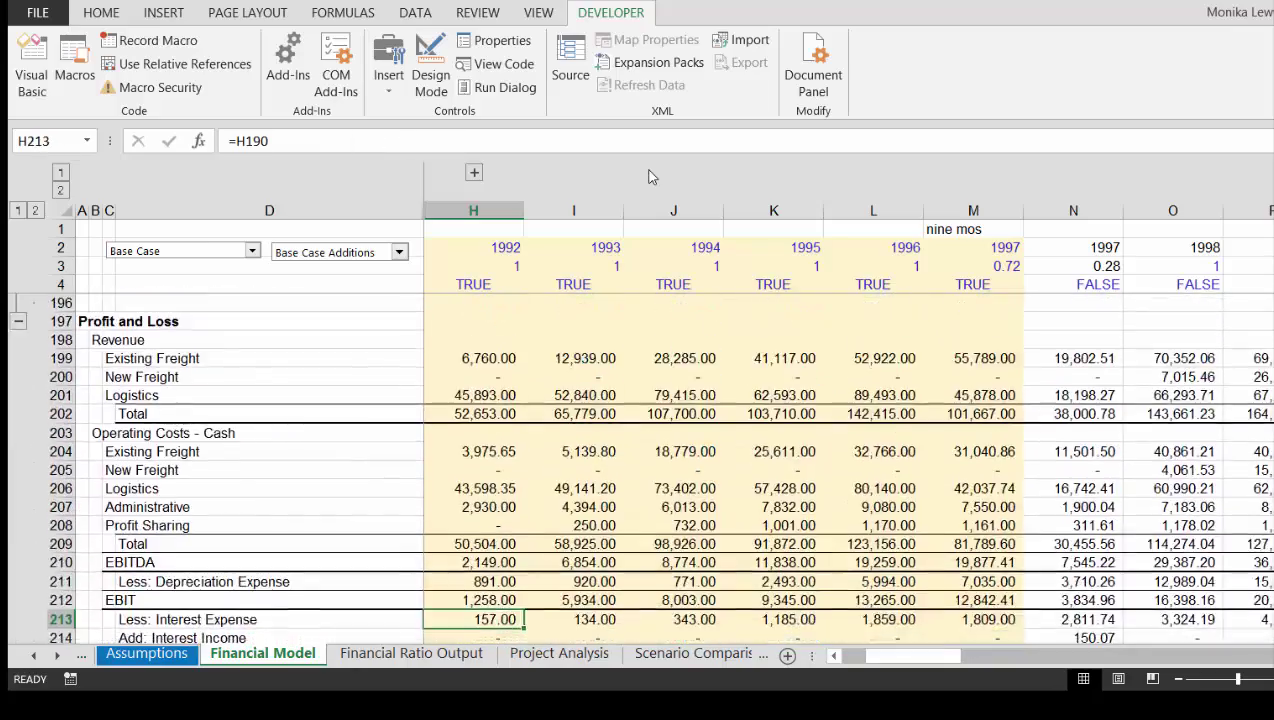
- Review the remaining Profit and Loss rows through Earnings and the Actual NI check, continuing into Cash Flow at H231
key(Down)
key(Down)
key(Down)
key(Down)
key(Down)
key(Down)
key(Down)
key(Down)
key(Down)
key(Down)
key(Down)
key(Down)
key(Down)
key(Down)
key(Down)
key(Down)
key(Down)
key(Down)
key(Down)
key(Down)
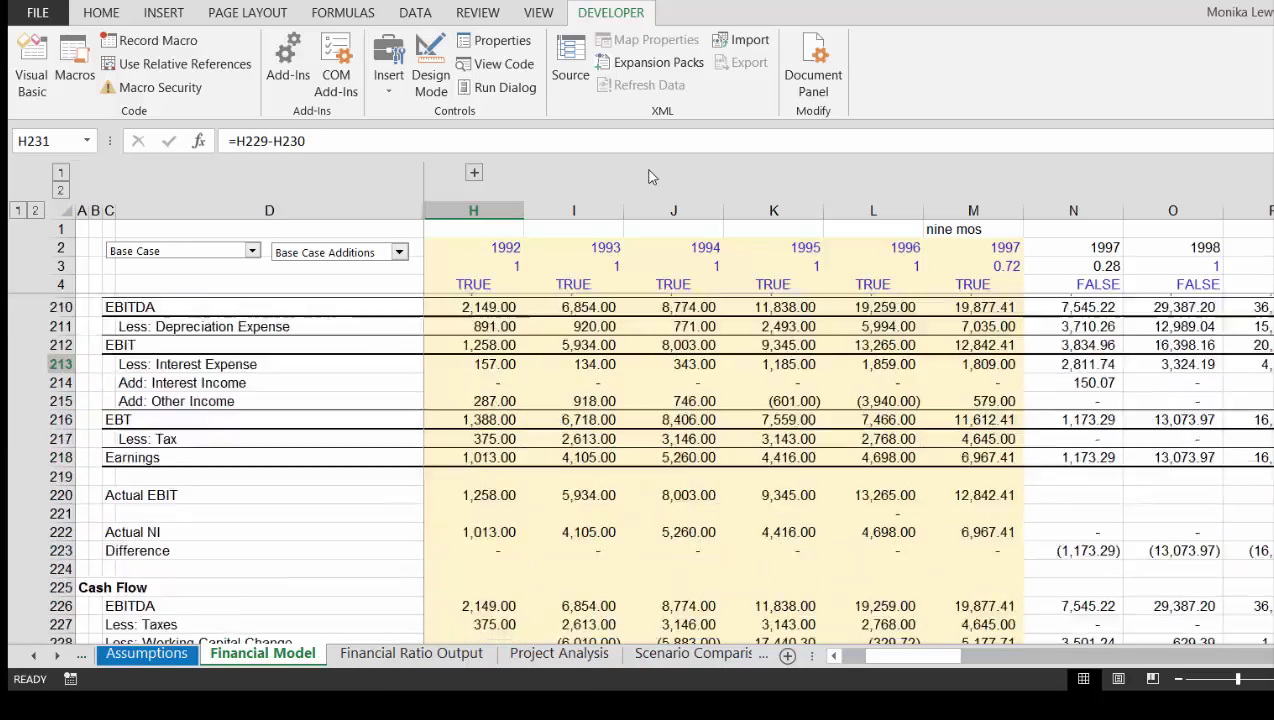
- Examine the remaining Cash Flow rows, the equity balance and the Assets section down to H267
key(Down)
key(Down)
key(Down)
key(Down)
key(Down)
key(Down)
key(Down)
key(Down)
key(Down)
key(Down)
key(Down)
key(Down)
key(Down)
key(Down)
key(Down)
key(Down)
key(Down)
key(Down)
key(Down)
key(Down)
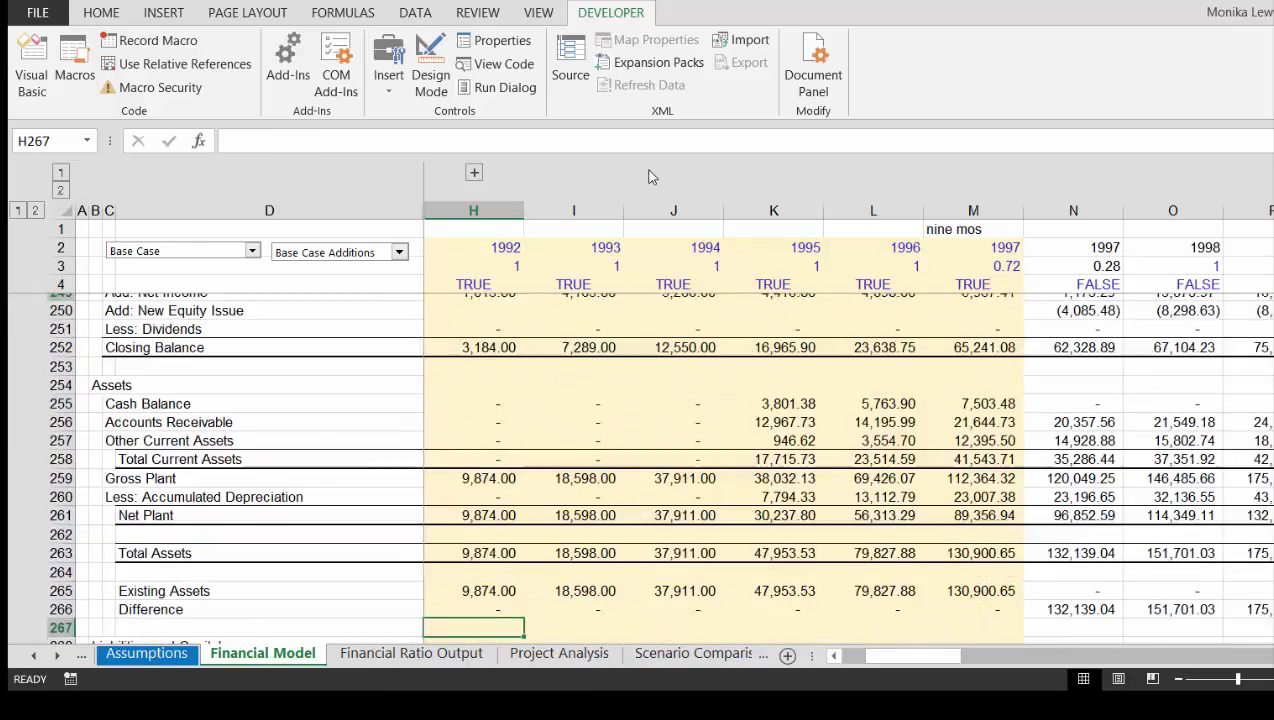
- Review the Liabilities and Capital checks and the Equity Capital section down to the Shares Closing Balance in H299
key(Down)
key(Down)
key(Down)
key(Down)
key(Down)
key(Down)
key(Down)
key(Down)
key(Down)
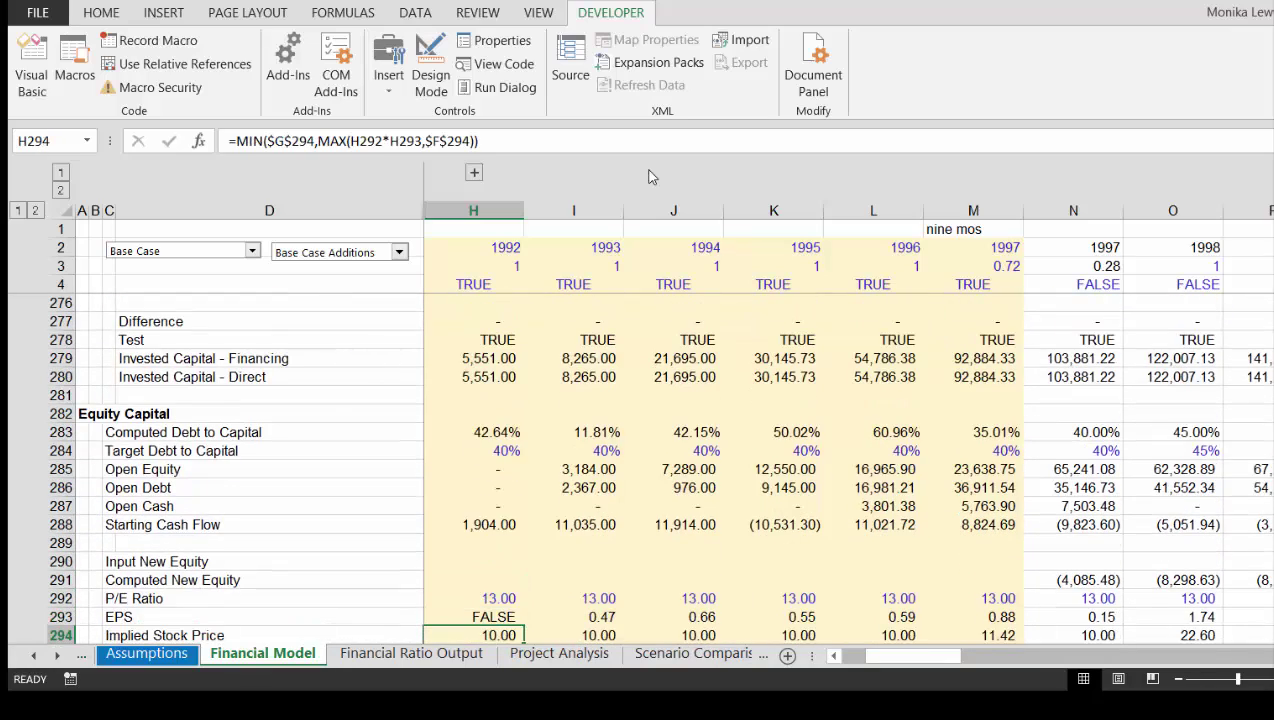
key(Down)
key(Down)
key(Down)
key(Down)
key(Down)
- Go back up the Equity Capital section to Starting Cash Flow in H288 and save the workbook
key(Up)
key(Up)
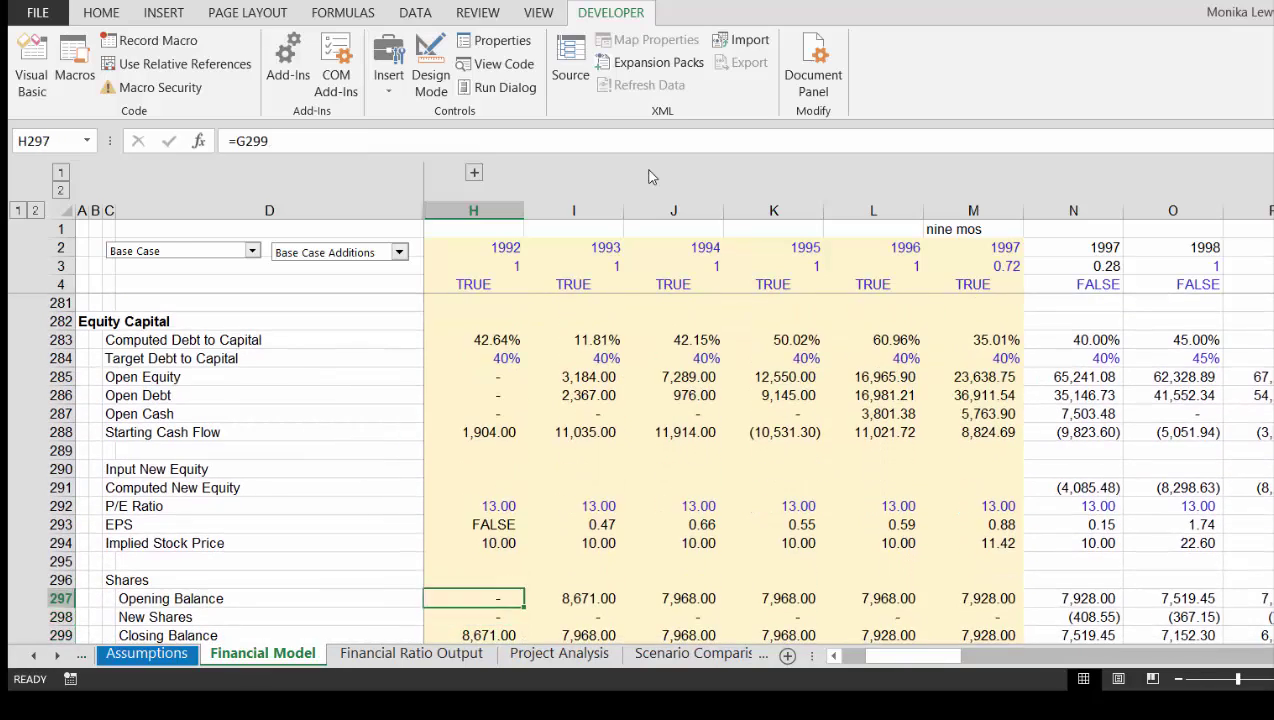
key(Up)
key(Up)
key(Up)
key(Up)
key(Up)
key(Up)
key(Up)
key(Up)
key(Up)
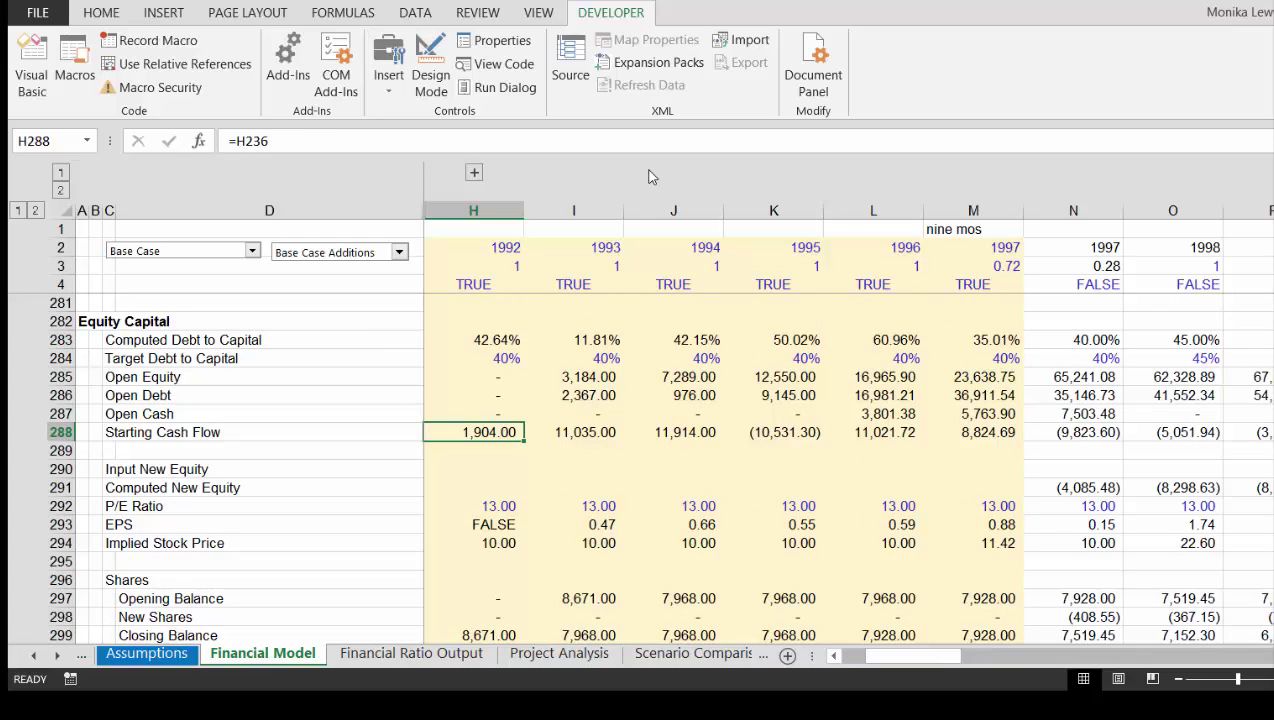
key(ctrl+s)
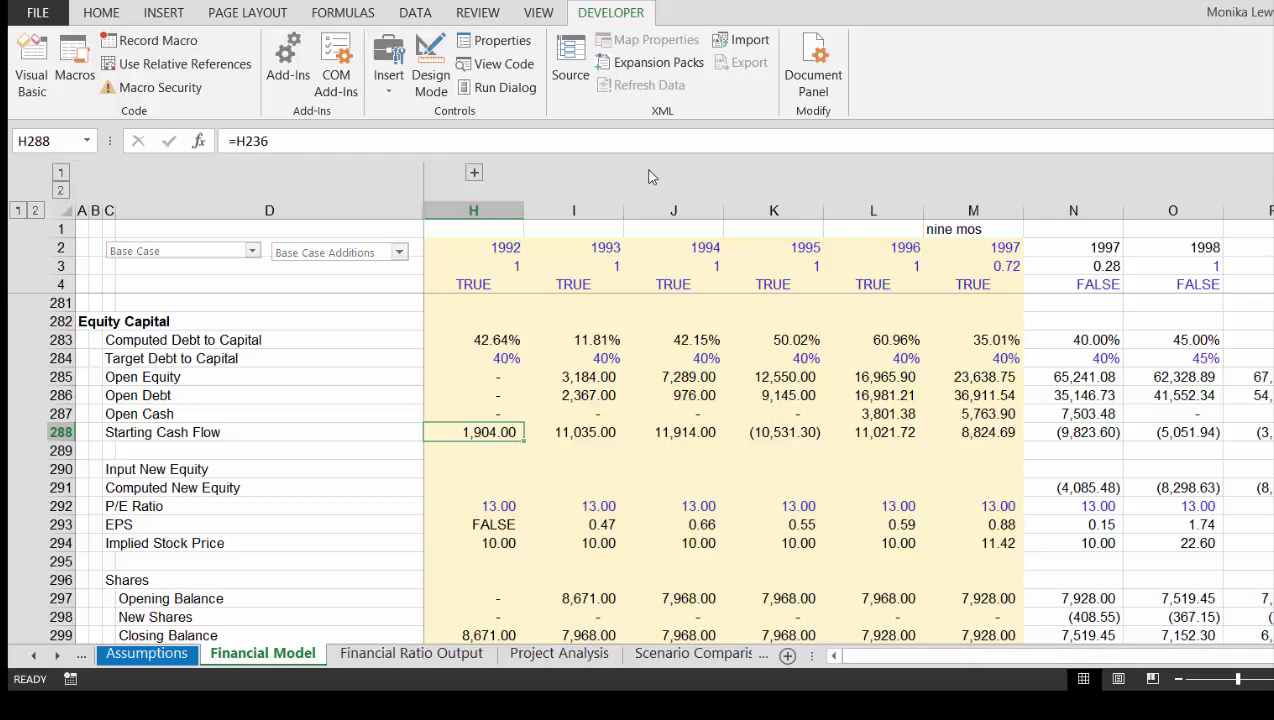
- Look through the Financial Ratio Output, Project Analysis and Scenario Comparison sheets
key(ctrl+Page_Down)
key(ctrl+Page_Up)
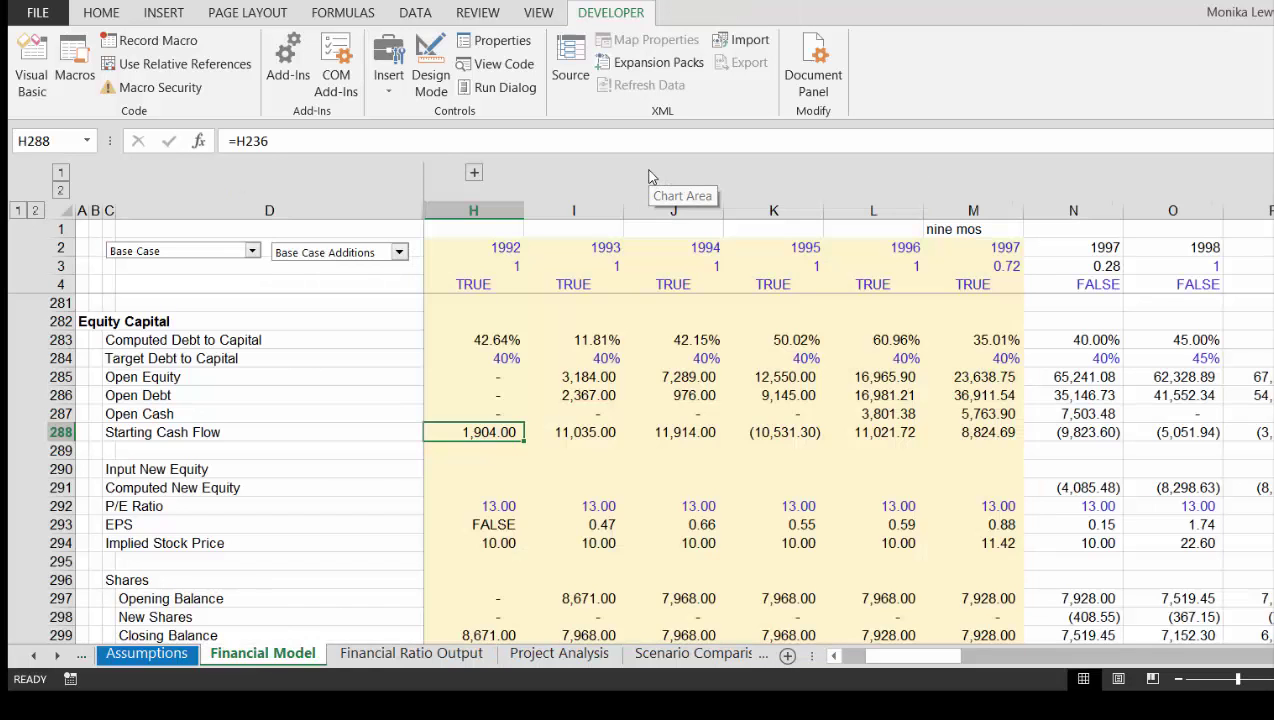
key(ctrl+Page_Down)
key(ctrl+Page_Down)
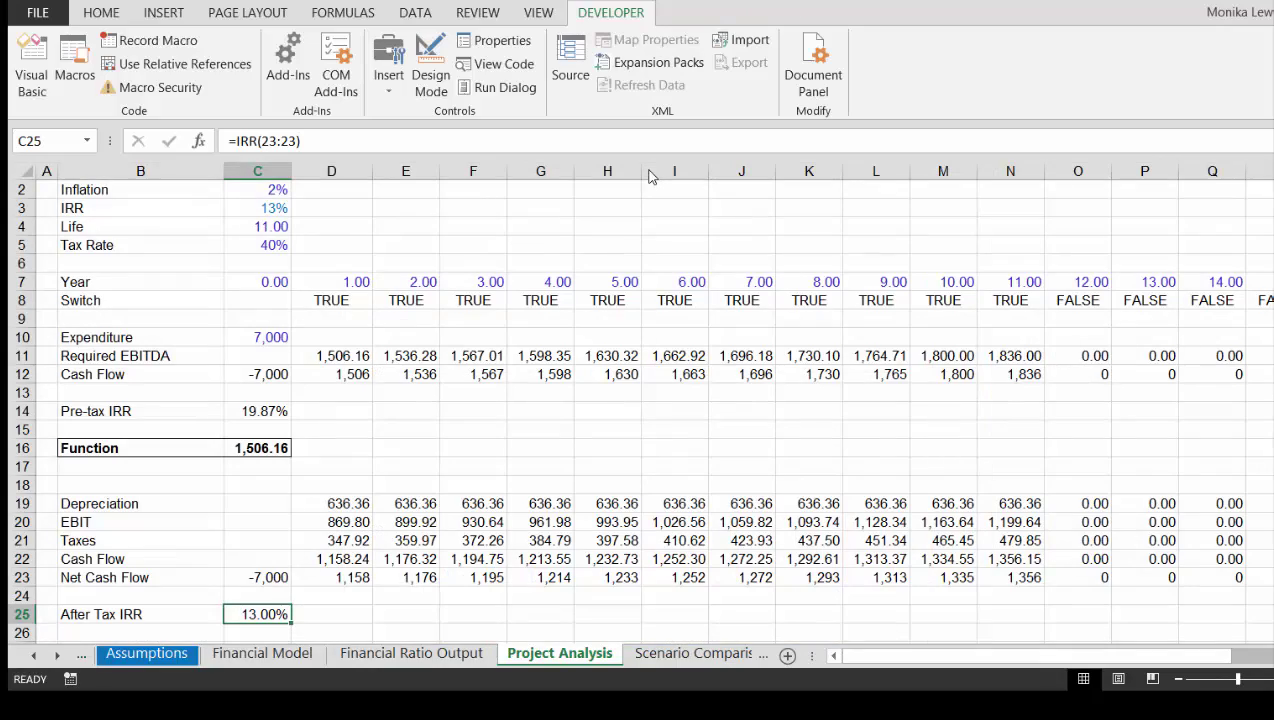
key(ctrl+Page_Down)
key(ctrl+Page_Up)
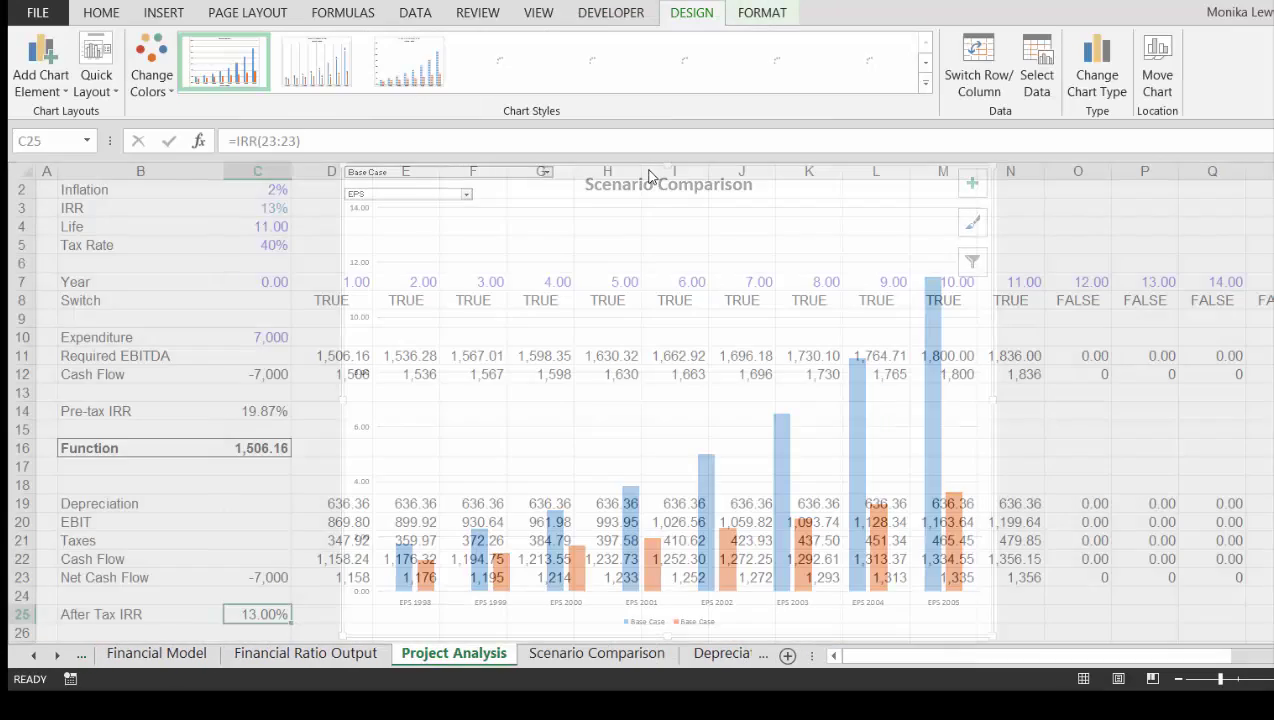
- Return to the Contents sheet at the start of the workbook and save the workbook
key(ctrl+Page_Up)
key(ctrl+Page_Up)
key(ctrl+Page_Up)
key(ctrl+Page_Up)
key(ctrl+Page_Up)
key(ctrl+Page_Up)
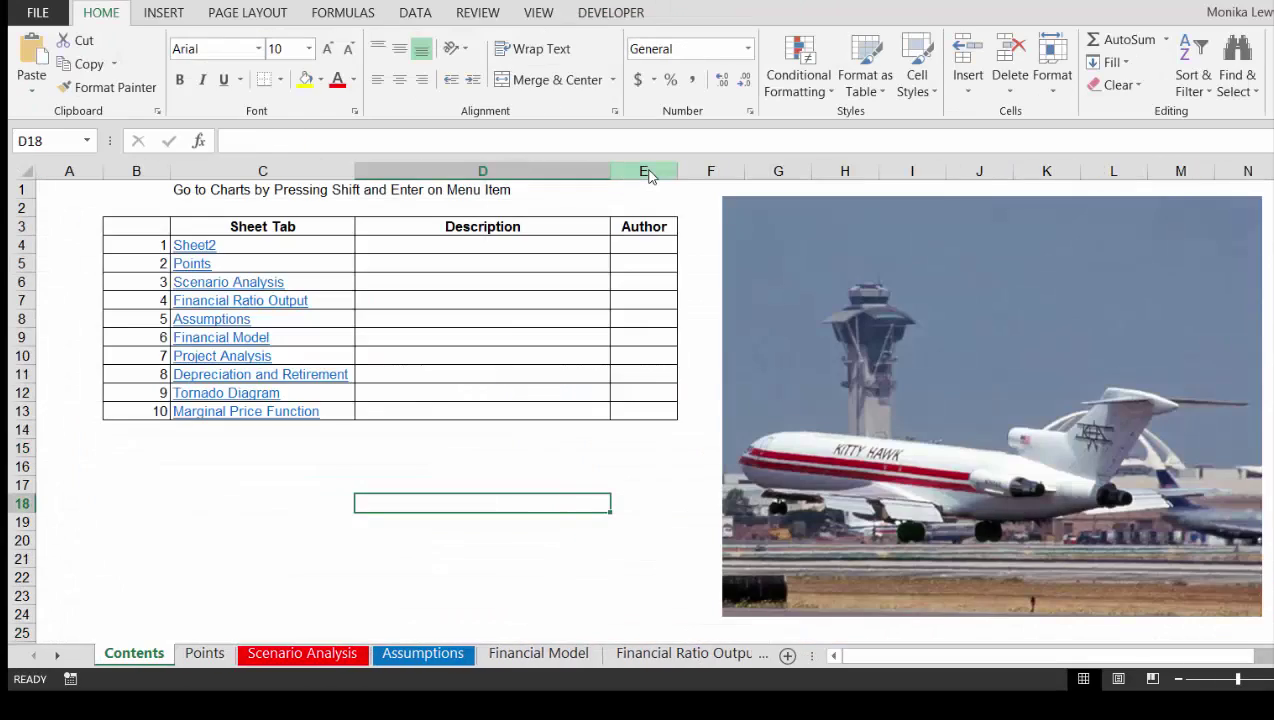
key(ctrl+s)
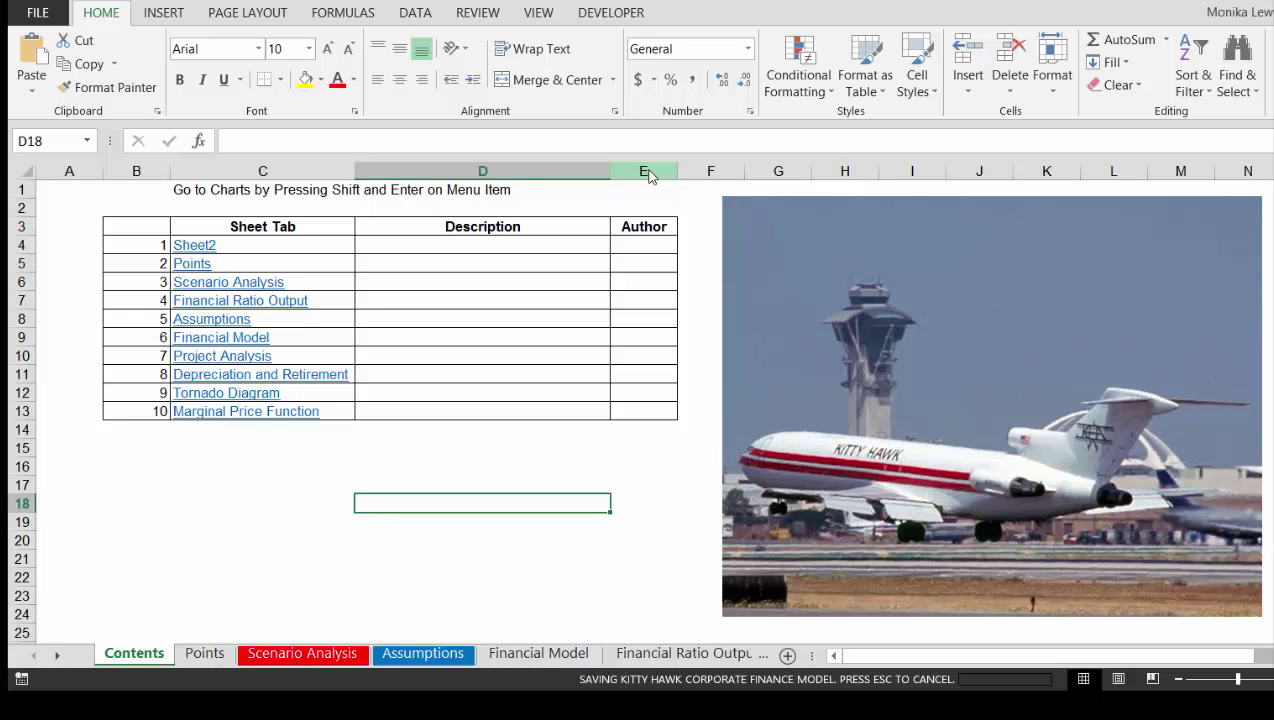